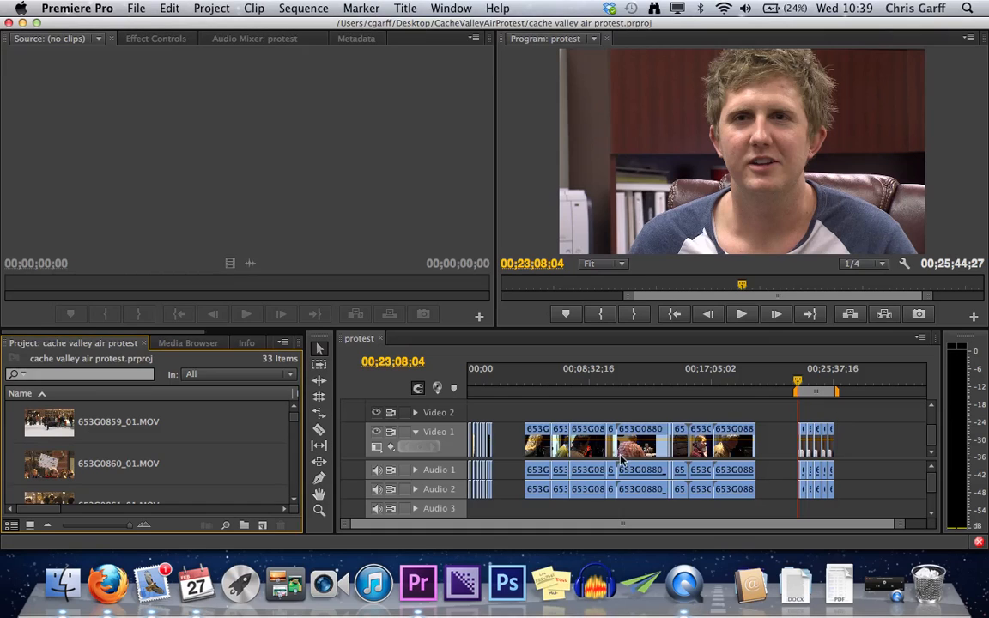
# - Create a new sequence named Sequence 02 with the DV - NTSC Widescreen 48kHz preset
pyautogui.click(263, 524)
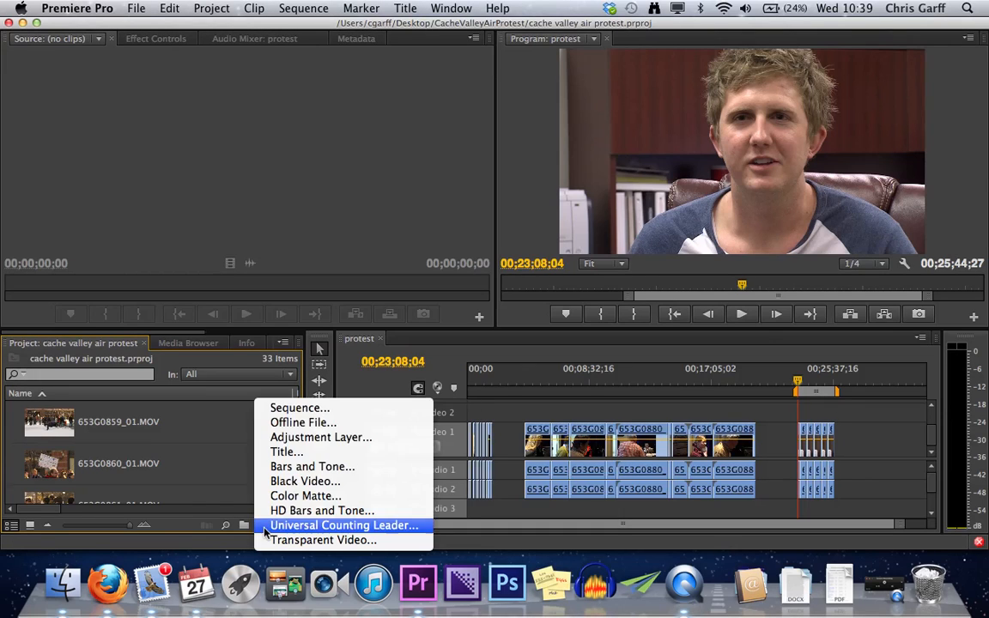
pyautogui.click(331, 411)
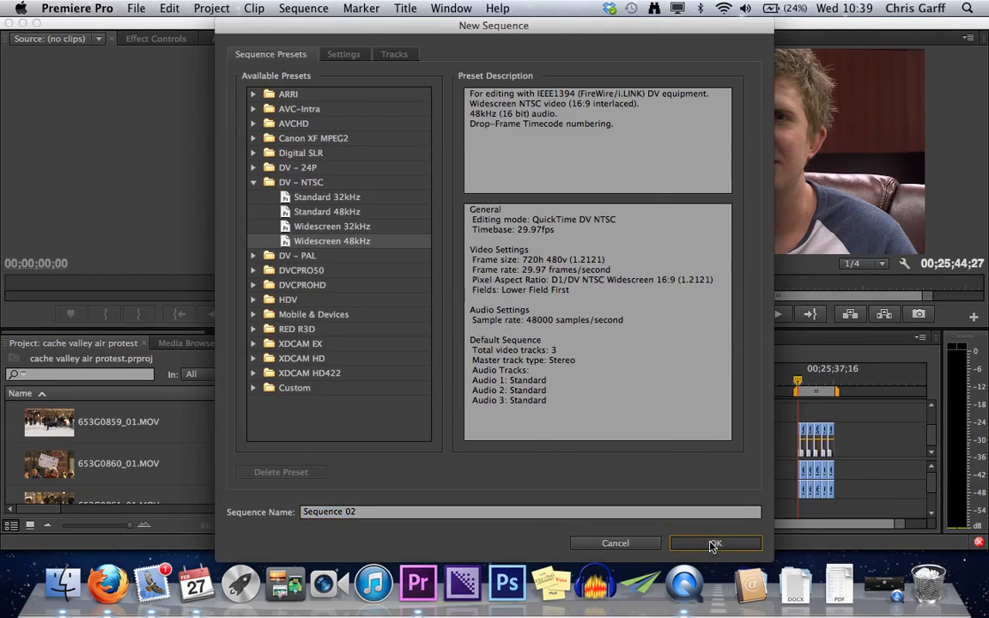
pyautogui.click(706, 543)
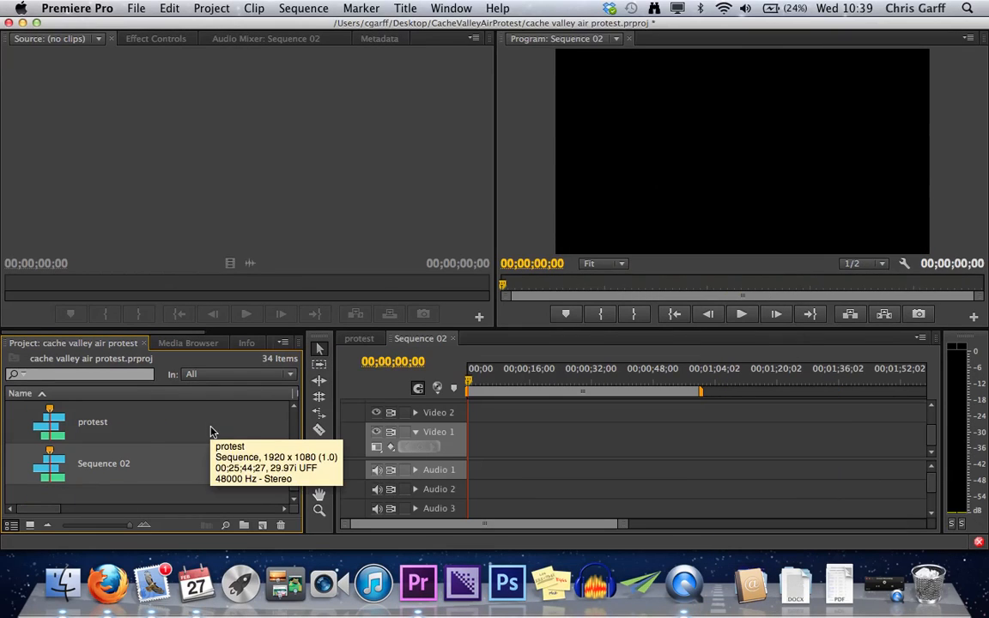
# - Display the project items as a list at the smallest size with thumbnails turned off
pyautogui.moveTo(124, 528); pyautogui.dragTo(57, 528)
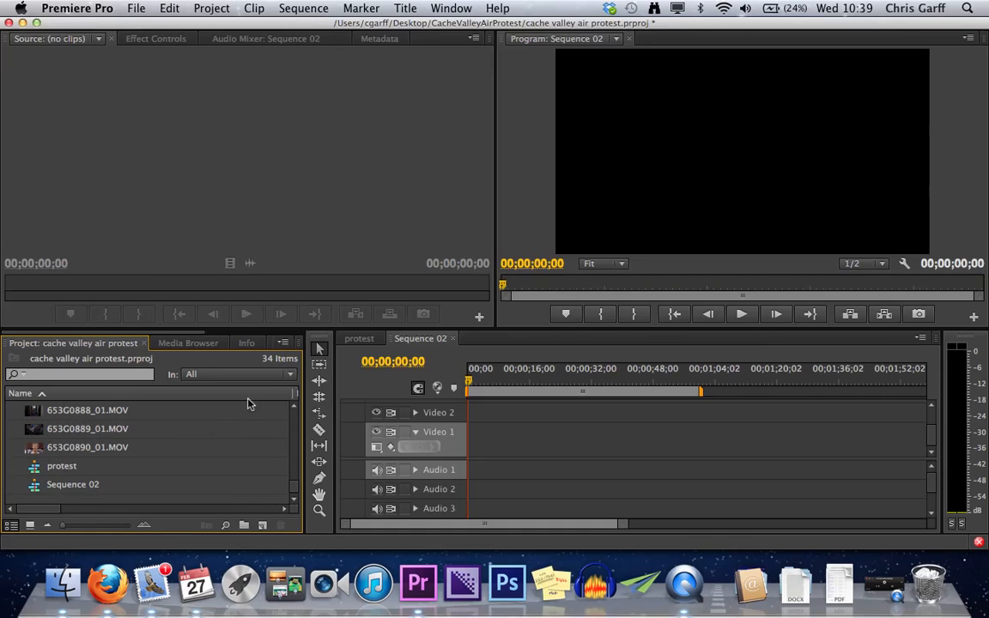
pyautogui.click(283, 343)
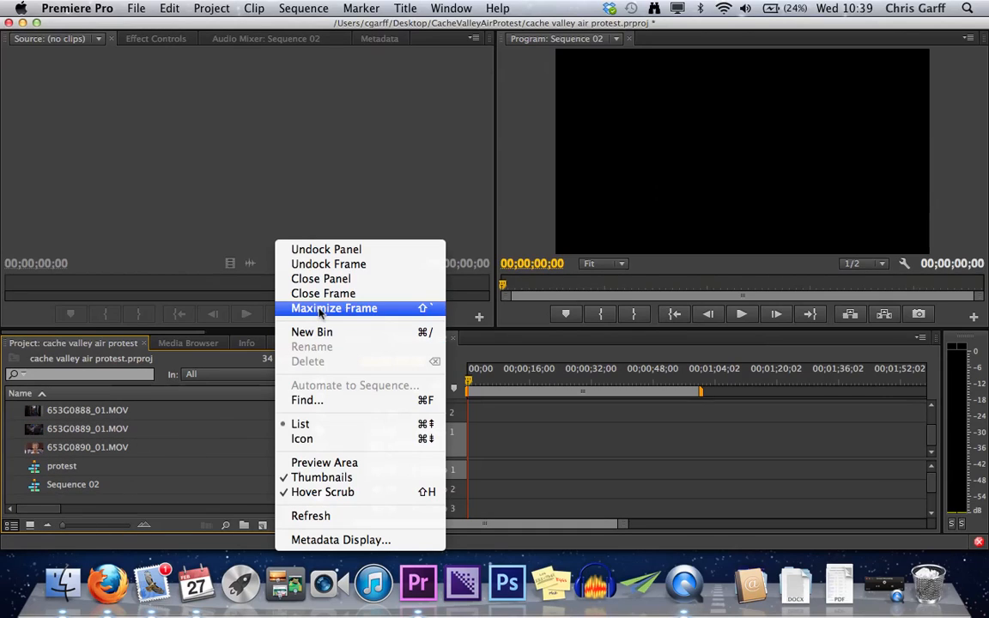
pyautogui.click(303, 438)
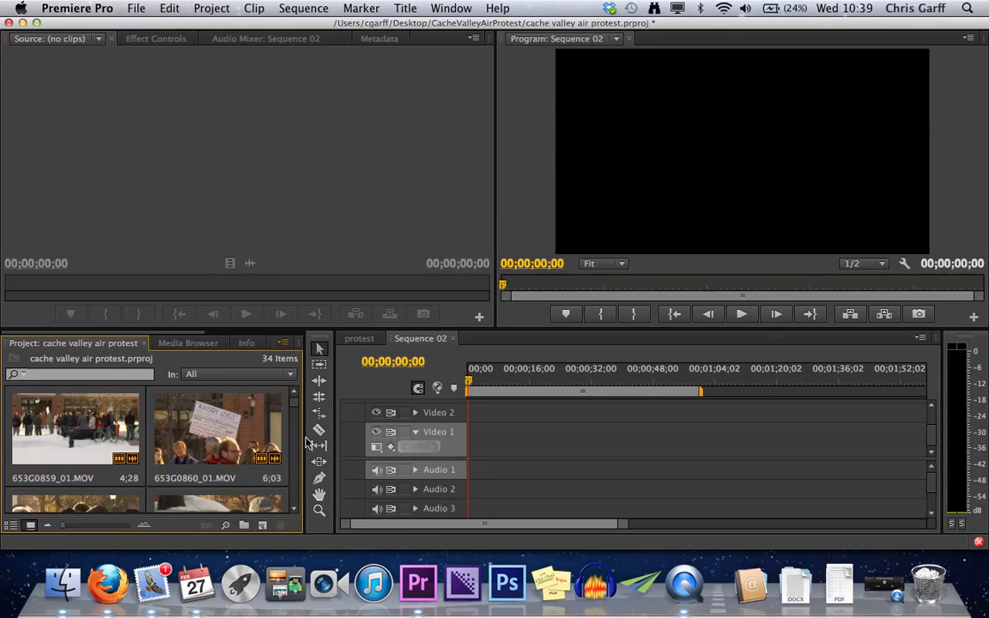
pyautogui.click(284, 343)
pyautogui.click(291, 424)
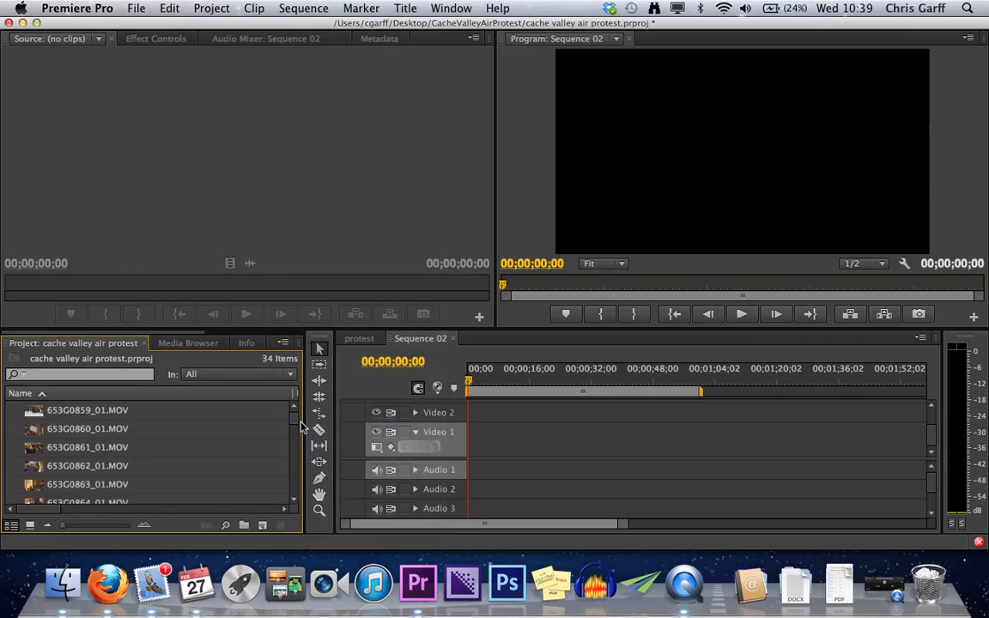
pyautogui.click(284, 342)
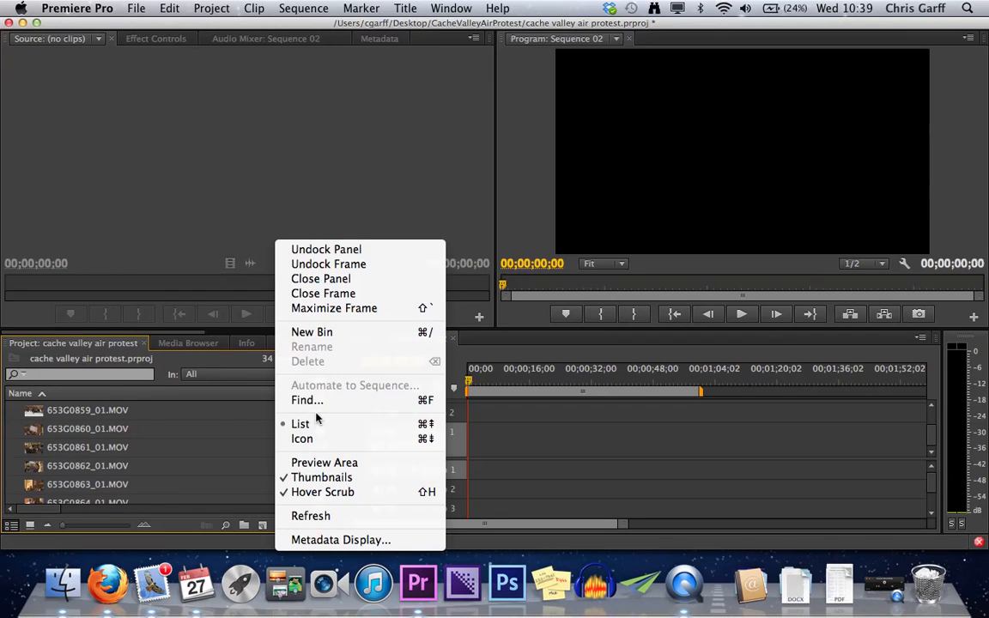
pyautogui.click(292, 477)
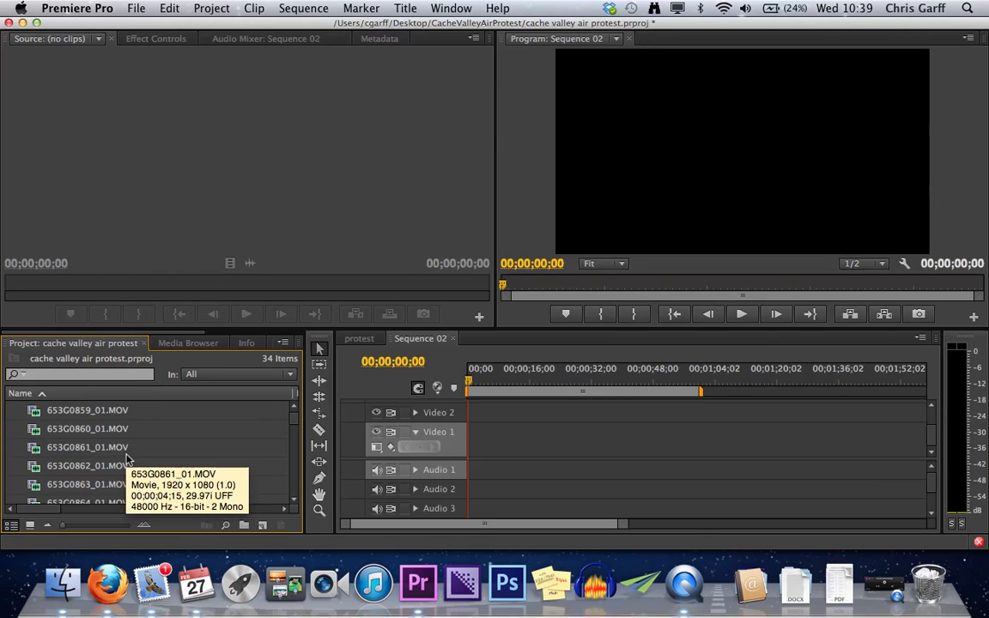
# - Load 653G0859_01.MOV as the source clip and add it to Sequence 02 twice, at the start and about 24 seconds in
pyautogui.doubleClick(49, 413)
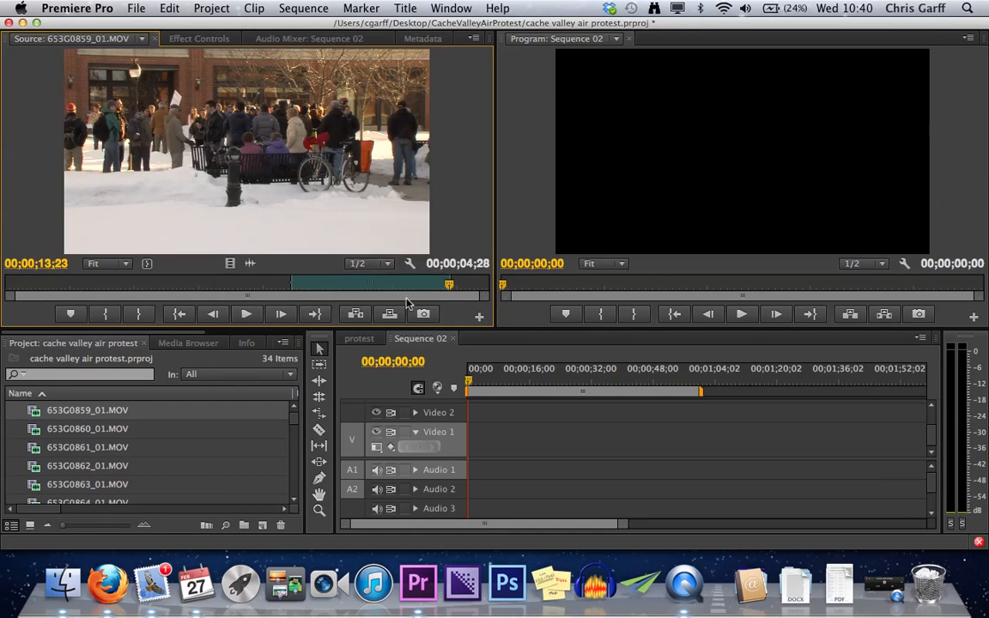
pyautogui.moveTo(319, 172); pyautogui.dragTo(718, 167)
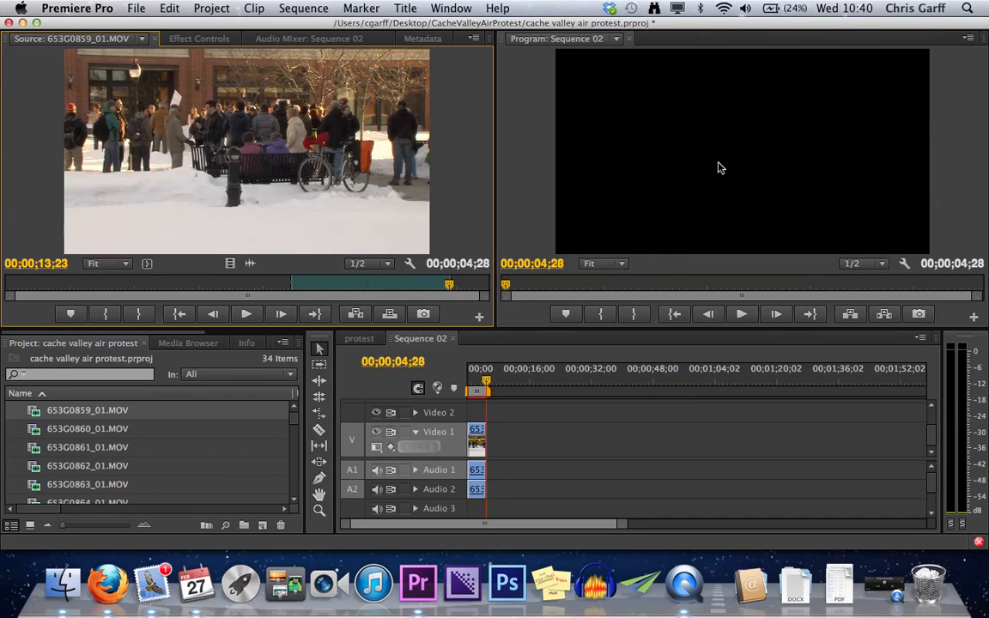
pyautogui.moveTo(348, 142); pyautogui.dragTo(568, 450)
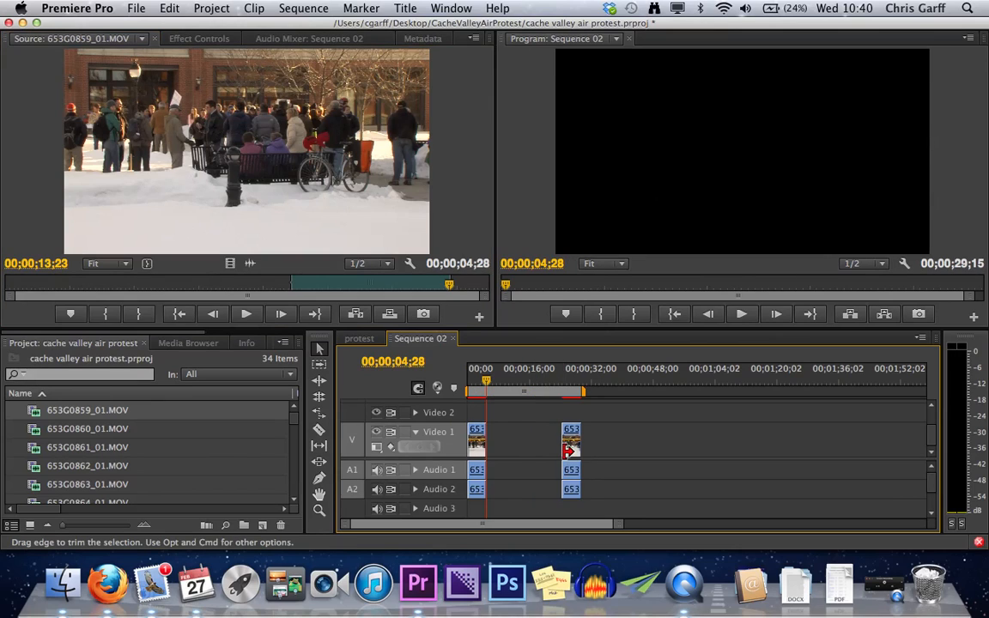
# - Delete both 653G0859_01.MOV clips from the timeline
pyautogui.click(573, 454)
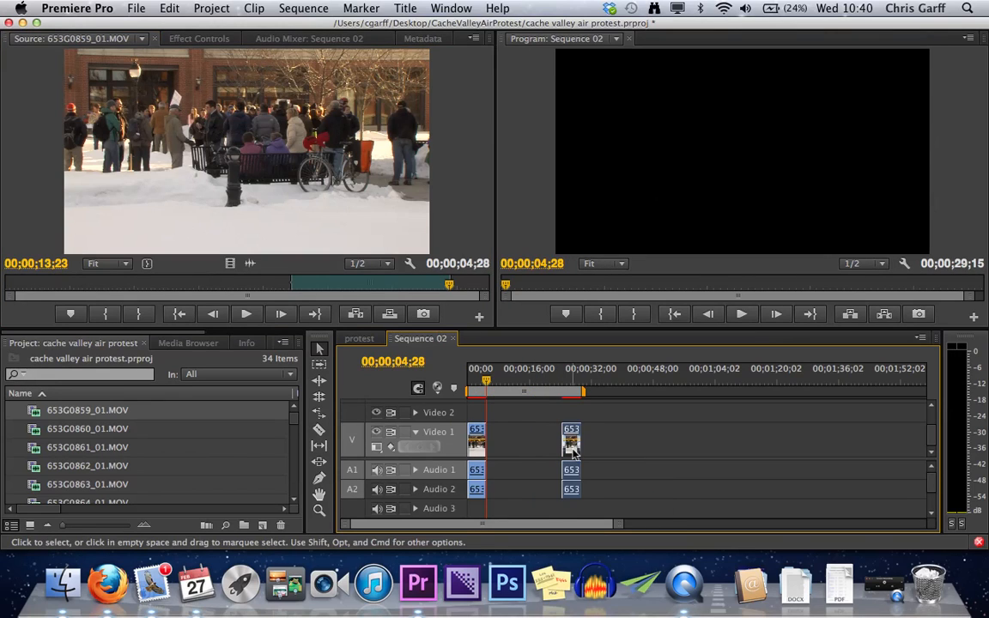
pyautogui.press('Delete')
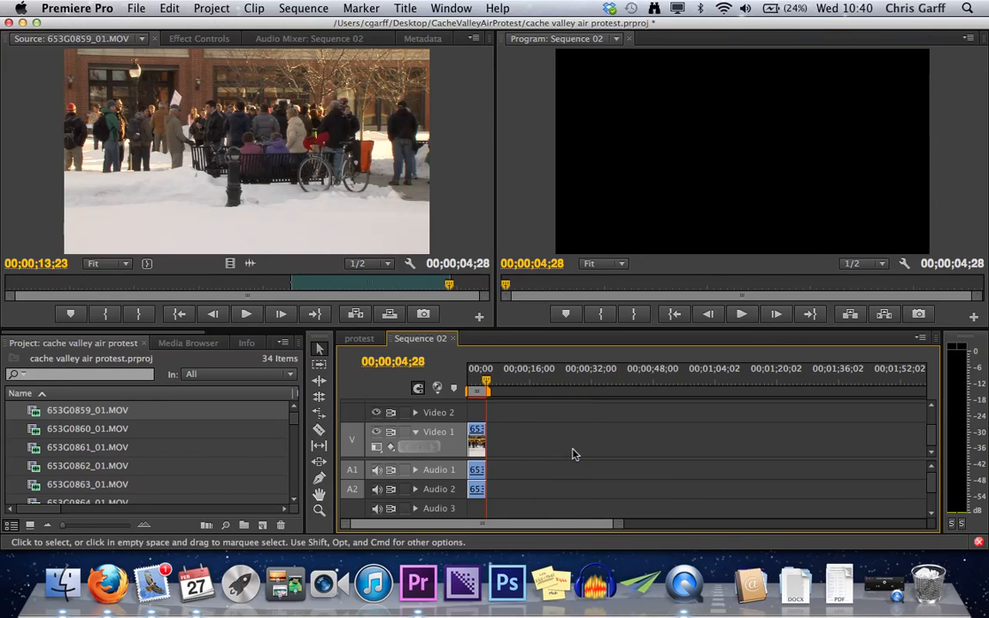
pyautogui.click(474, 448)
pyautogui.press('Delete')
# - Try placing the source clip at a sequence In point set at 00;00;53;04, and undo the placement
pyautogui.moveTo(486, 386); pyautogui.dragTo(674, 387)
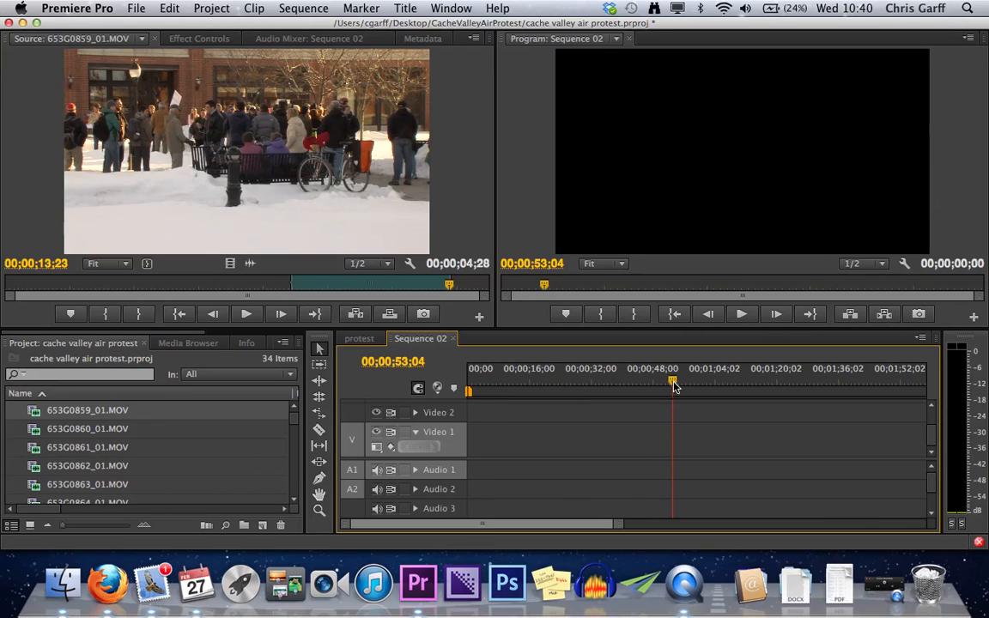
pyautogui.press('i')
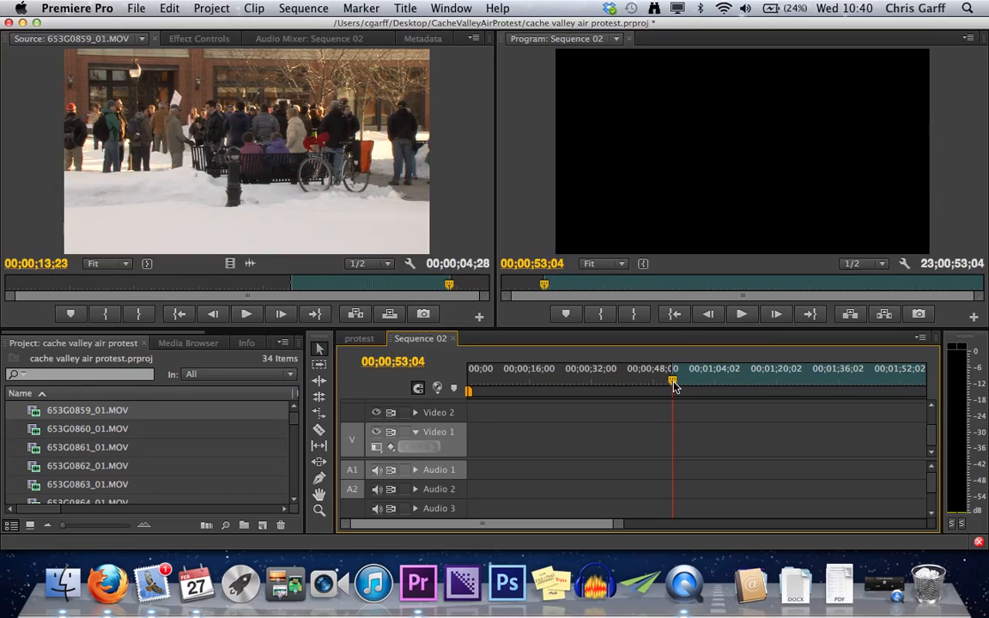
pyautogui.moveTo(352, 208); pyautogui.dragTo(693, 170)
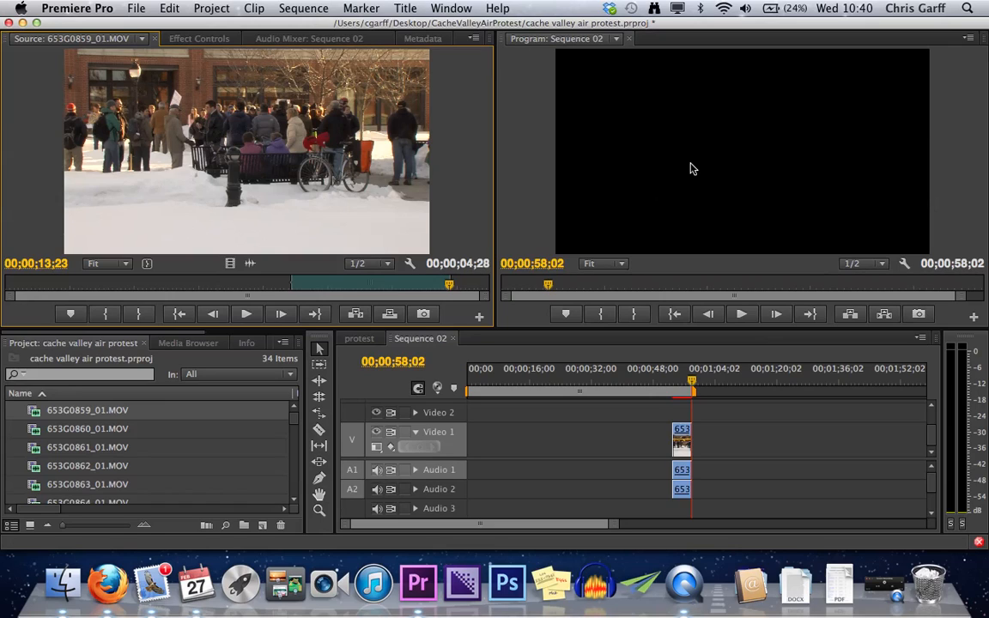
pyautogui.press('super+z')
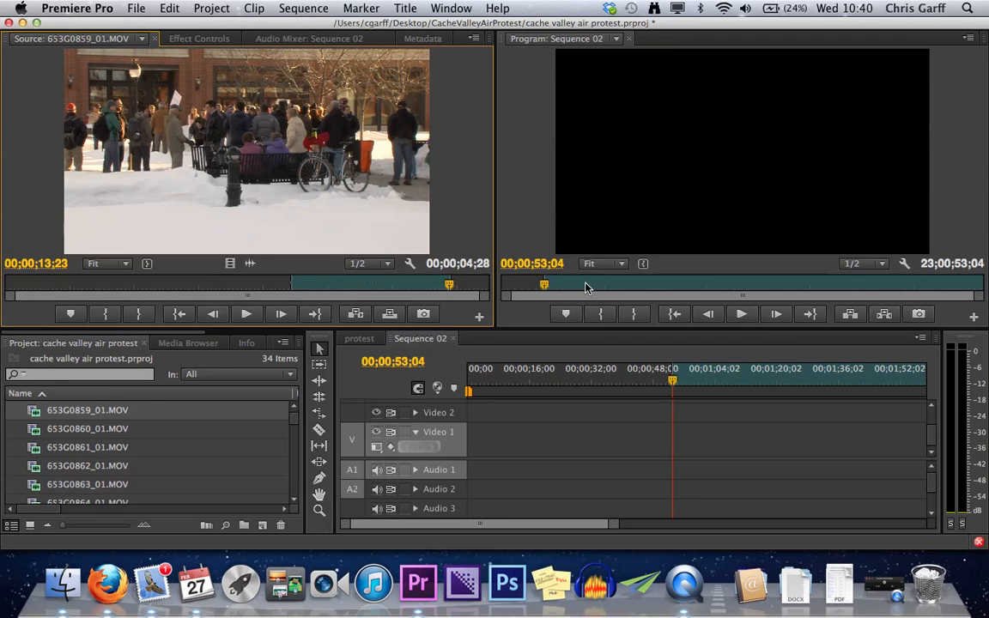
# - Place 653G0860_01.MOV on Video 1 and change the sequence settings to match the clip
pyautogui.moveTo(60, 428); pyautogui.dragTo(539, 448)
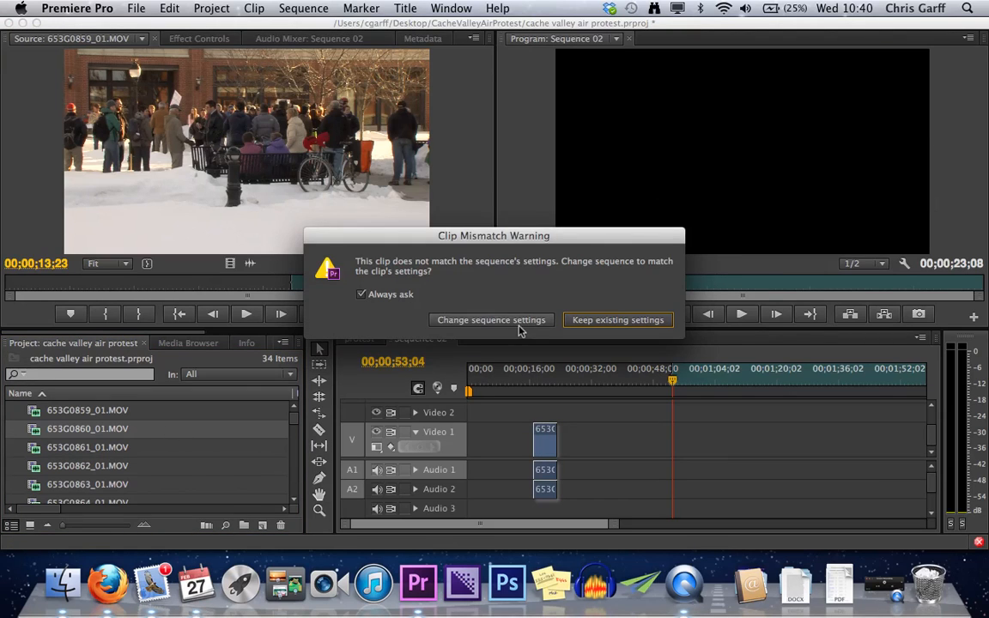
pyautogui.click(515, 325)
# - Add 653G0890_01.MOV and 653G0889_01.MOV to Video 1 and move the pair directly up against 653G0860_01.MOV
pyautogui.scroll(-10, 38, 446)
pyautogui.moveTo(37, 448); pyautogui.dragTo(614, 446)
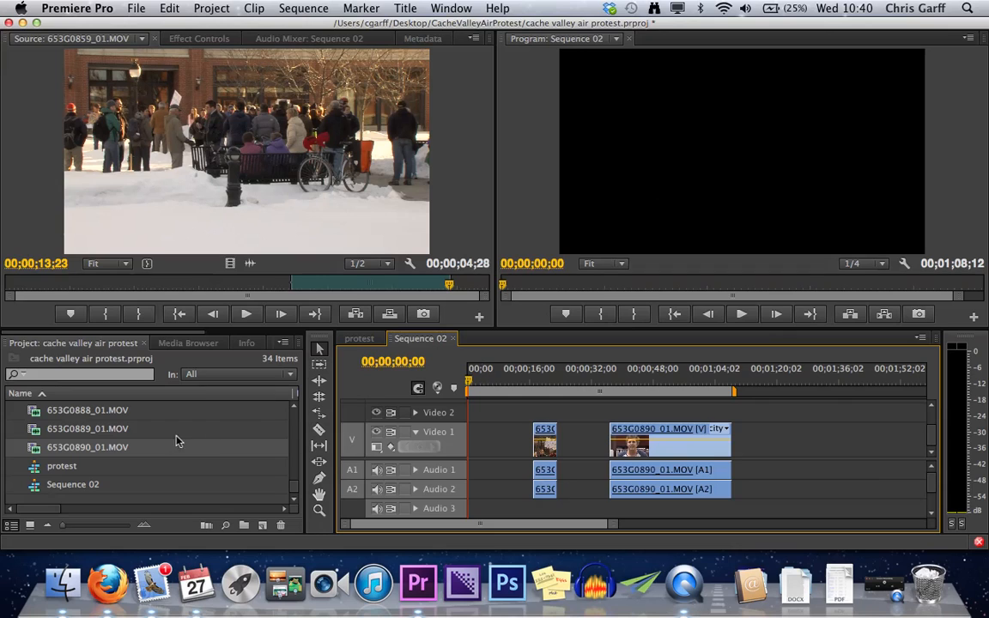
pyautogui.moveTo(119, 432); pyautogui.dragTo(739, 448)
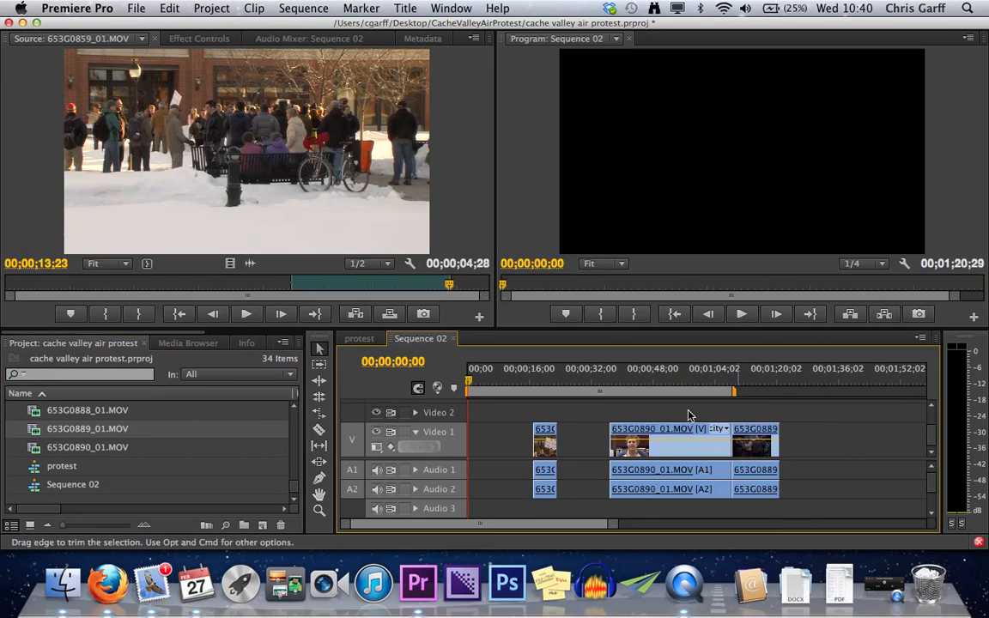
pyautogui.moveTo(663, 417); pyautogui.dragTo(786, 484)
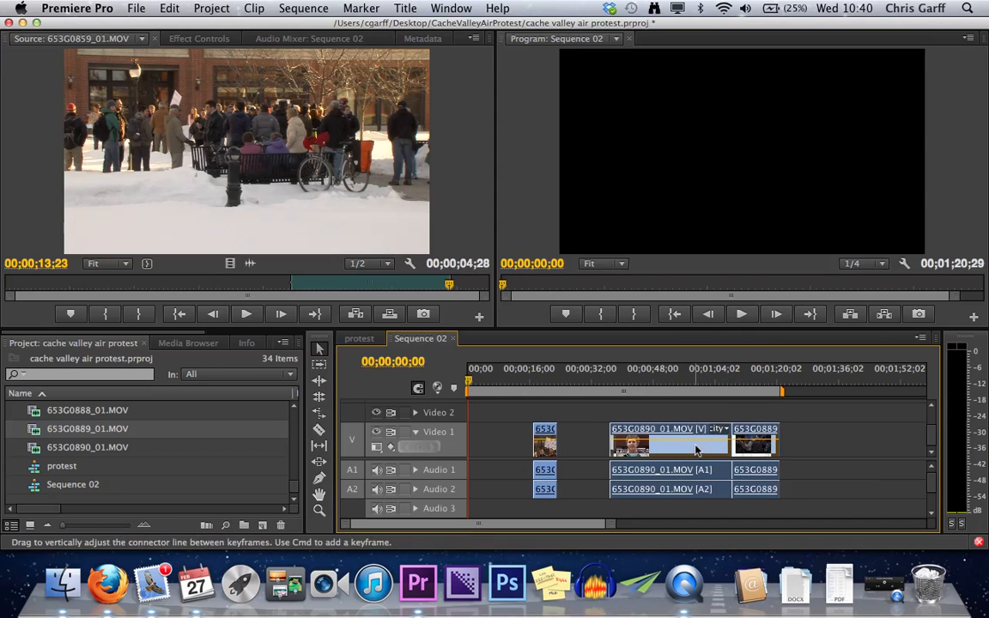
pyautogui.moveTo(695, 451); pyautogui.dragTo(646, 453)
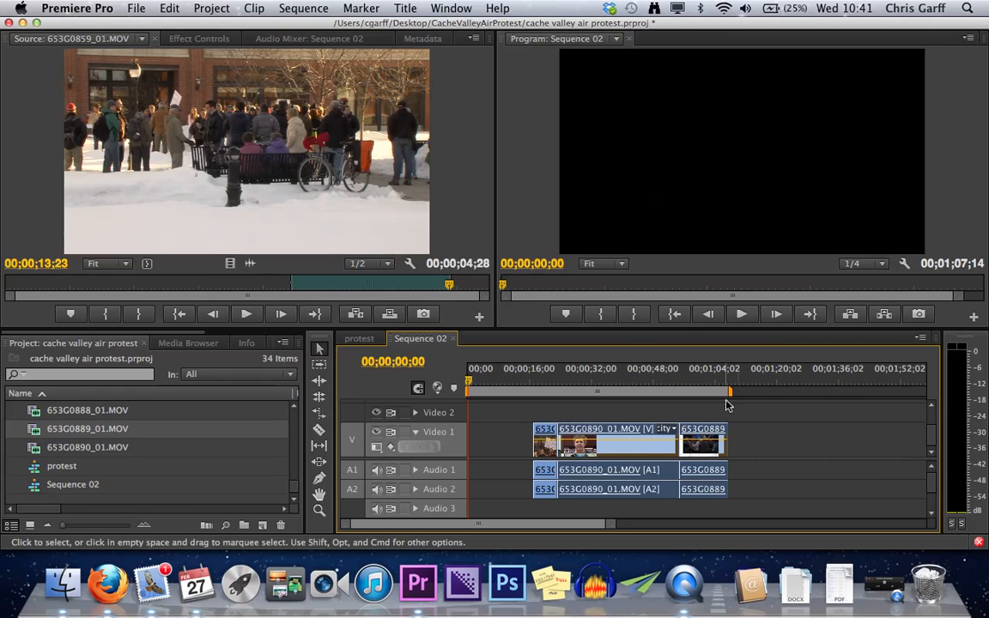
# - Clear the sequence Out point and mark an In point at 00;00;52;10, within 653G0890_01.MOV
pyautogui.click(737, 380)
pyautogui.press('Up')
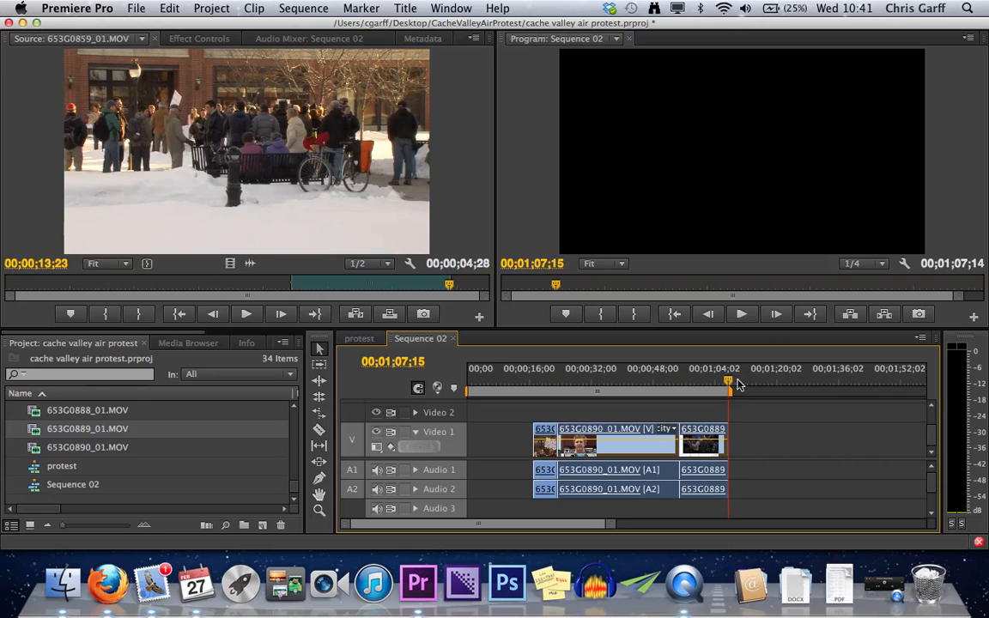
pyautogui.click(672, 380)
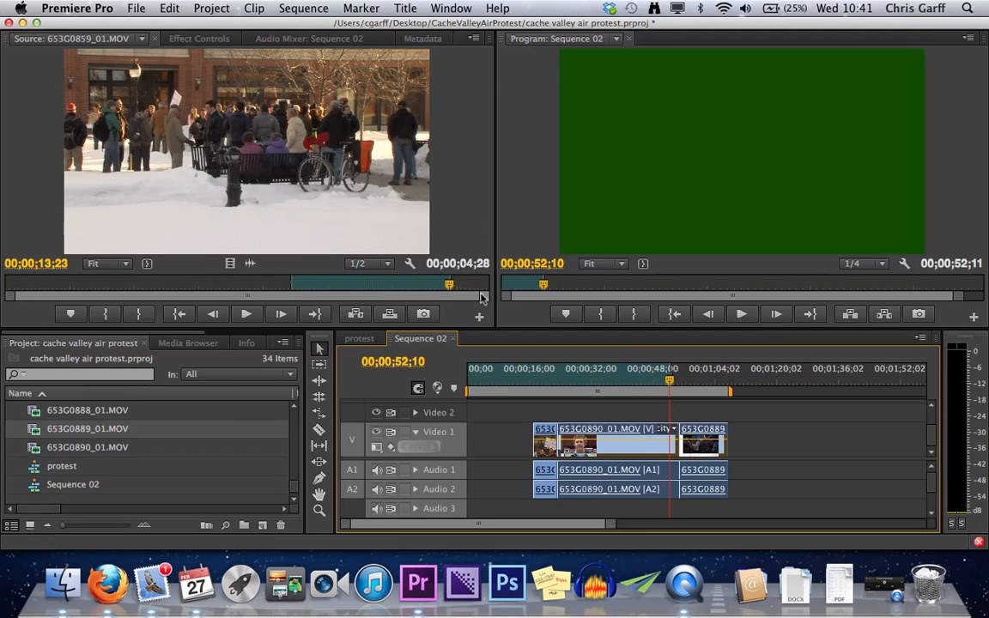
pyautogui.rightClick(676, 384)
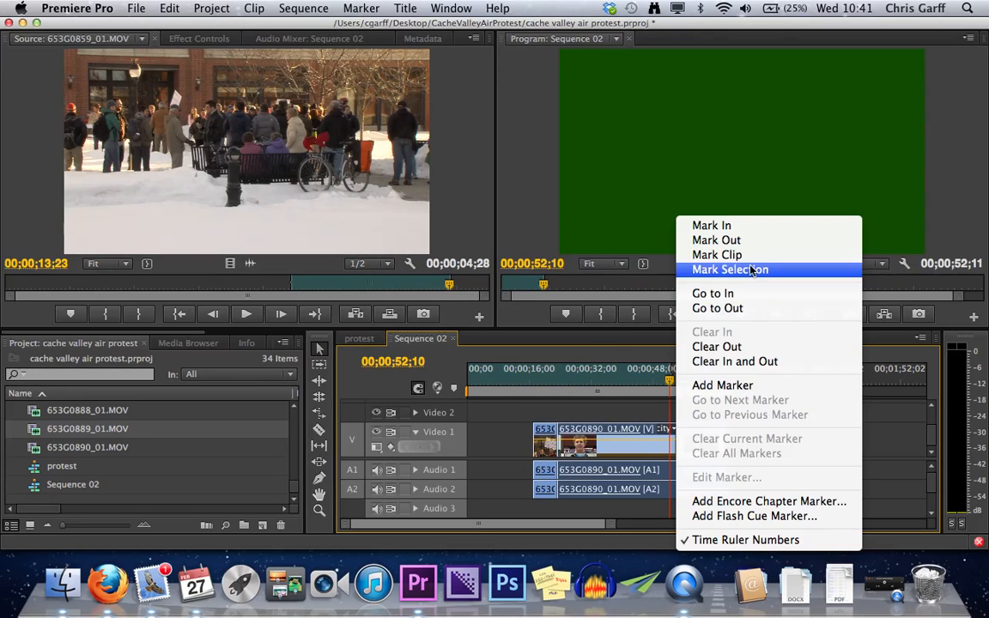
pyautogui.click(736, 347)
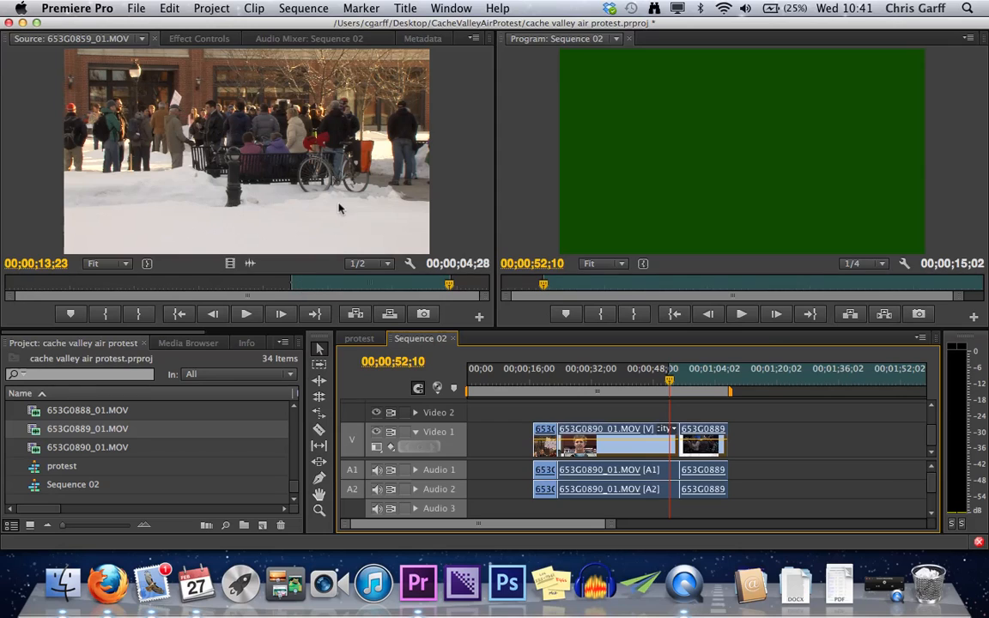
# - Try overwriting with the source clip at the In point, repeat with the playhead at 00;00;04;24, and undo both placements
pyautogui.moveTo(305, 169); pyautogui.dragTo(674, 164)
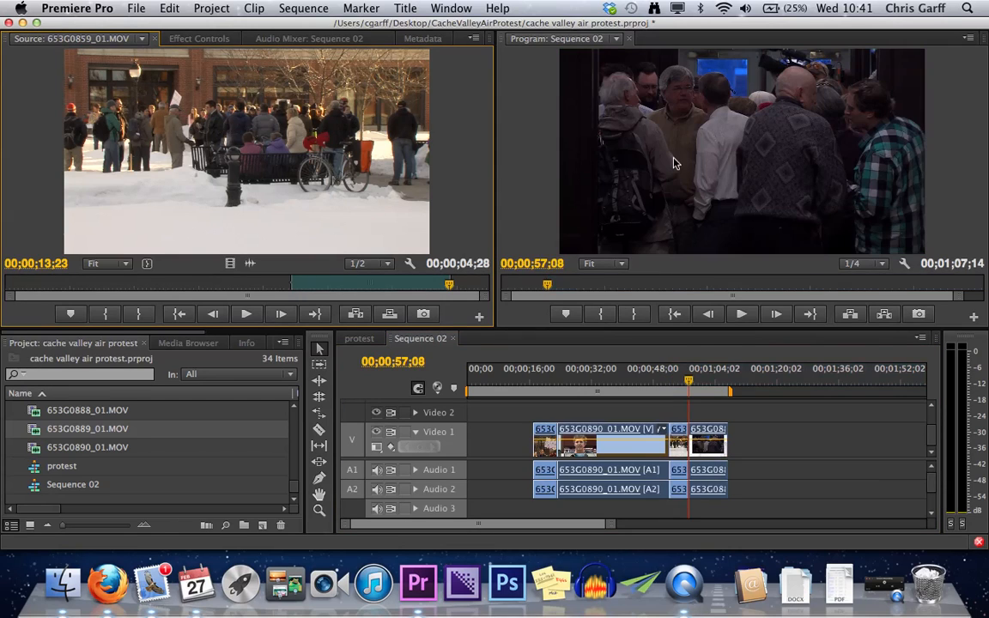
pyautogui.click(668, 381)
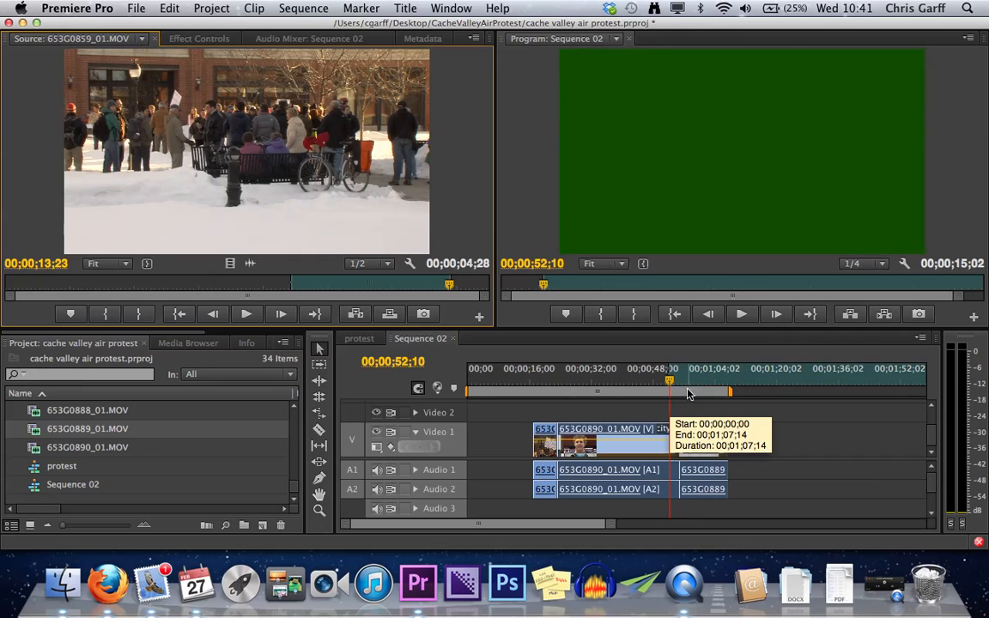
pyautogui.moveTo(668, 380); pyautogui.dragTo(486, 381)
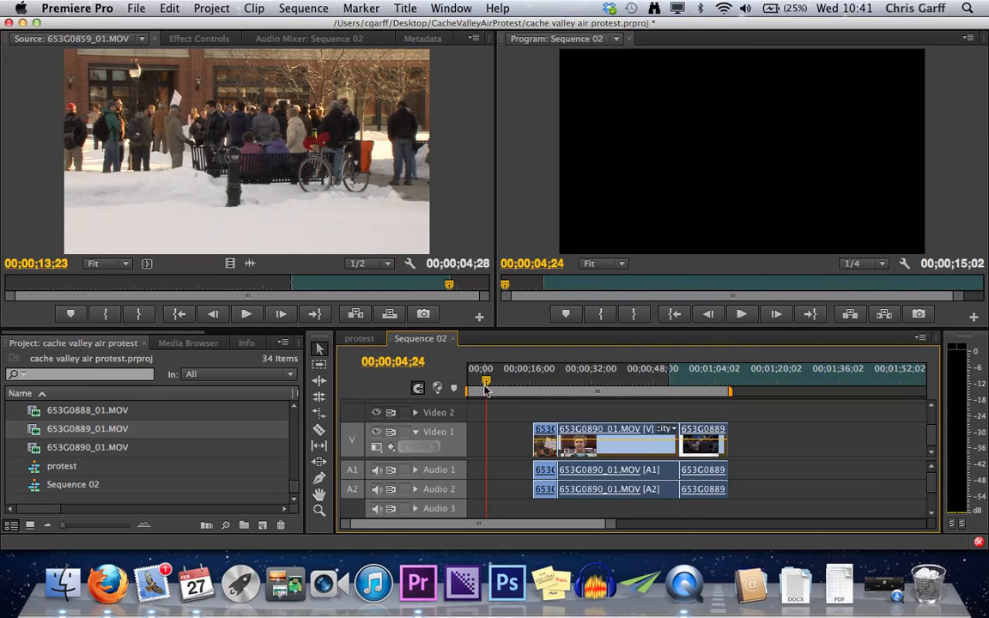
pyautogui.moveTo(347, 210); pyautogui.dragTo(697, 221)
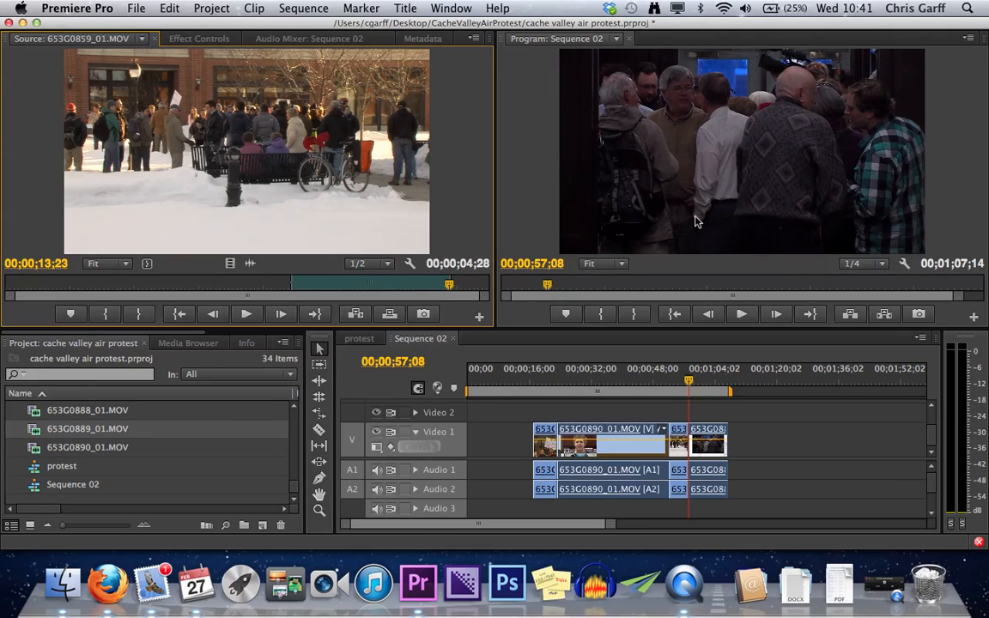
pyautogui.press('super+z')
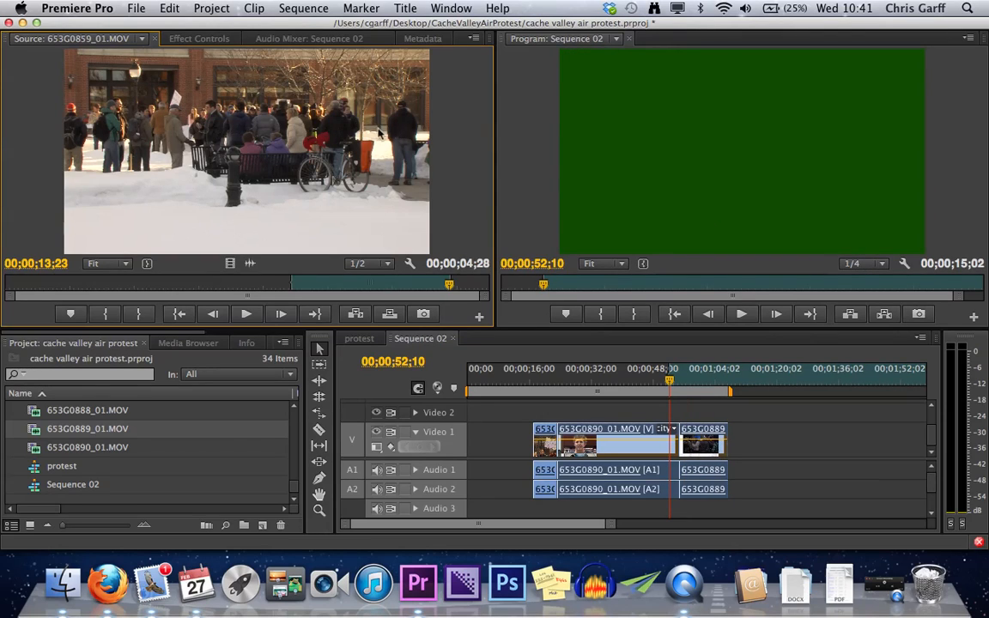
# - Try inserting the source clip at the In point instead of overwriting, review the split clips, and undo the insert
pyautogui.moveTo(359, 131); pyautogui.dragTo(668, 131)
pyautogui.press('super')
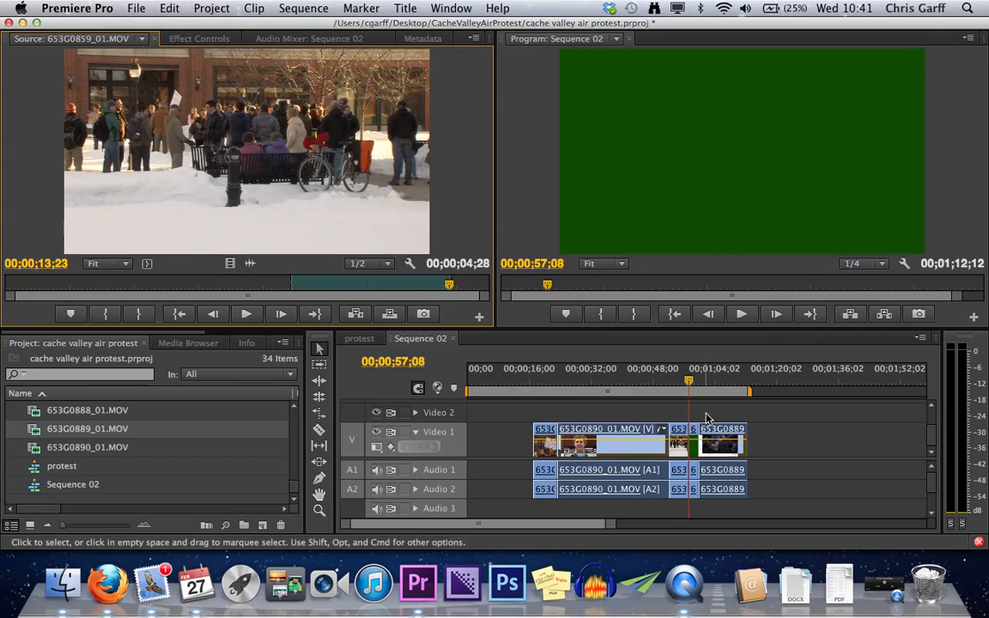
pyautogui.click(686, 382)
pyautogui.moveTo(687, 384); pyautogui.dragTo(710, 392)
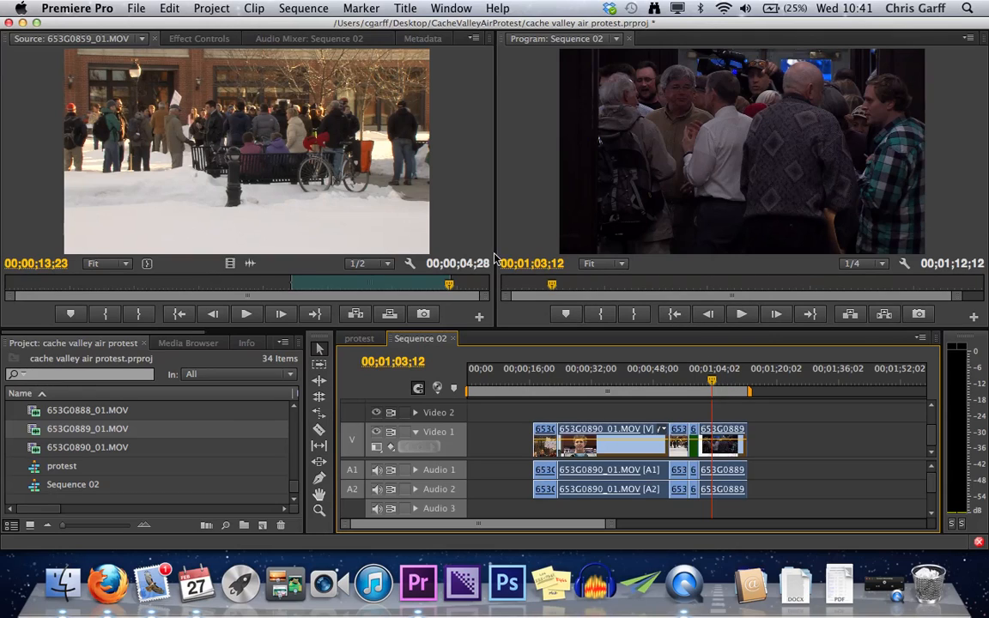
pyautogui.press('super+z')
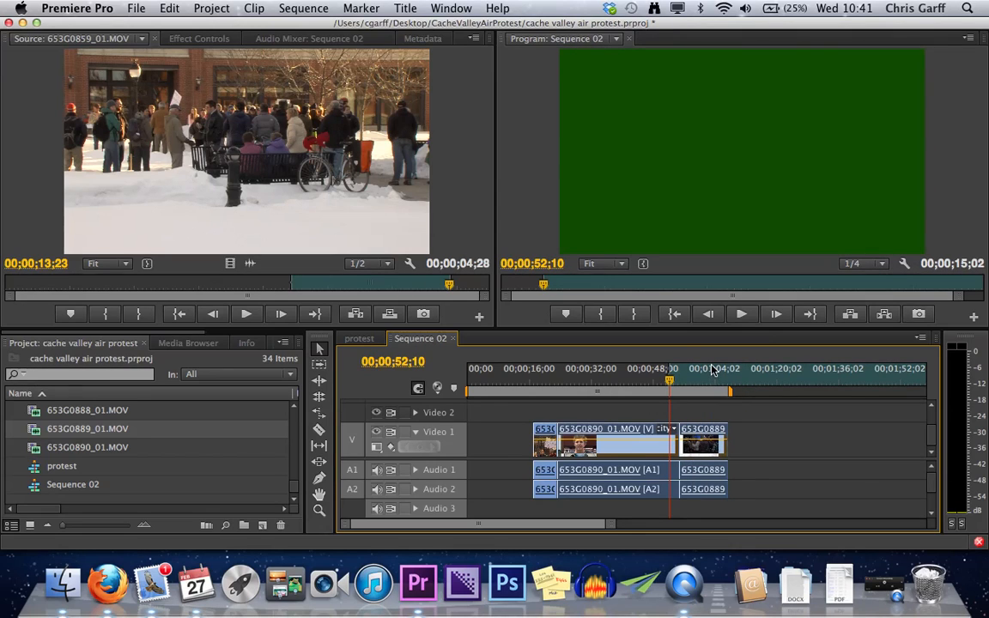
pyautogui.moveTo(343, 199); pyautogui.dragTo(622, 445)
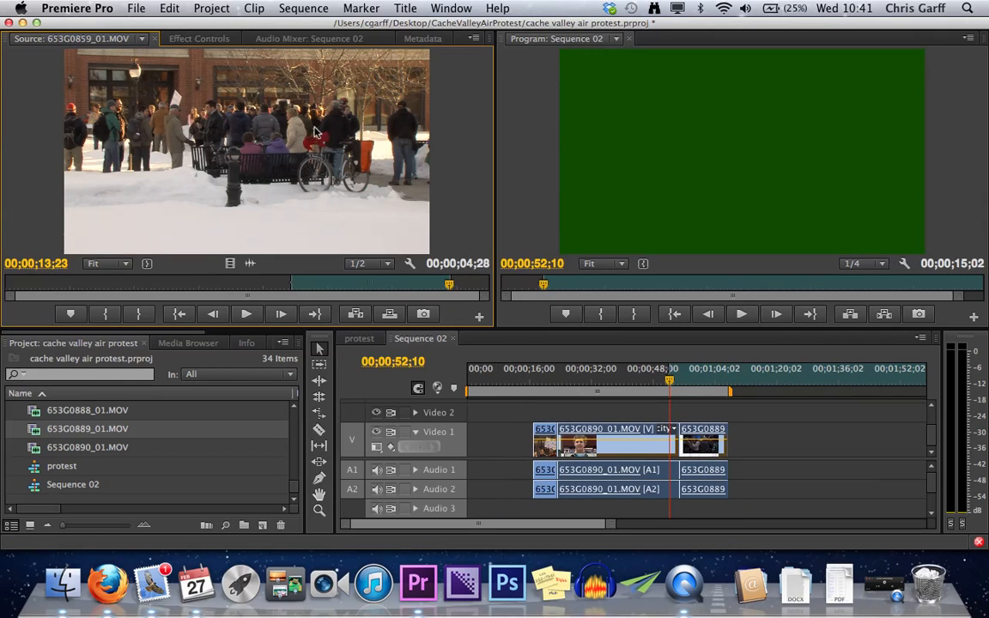
pyautogui.moveTo(315, 133); pyautogui.dragTo(396, 142)
# - Move the sequence playhead to 00;01;27;11 and clear both the In and Out points of source clip 653G0859_01.MOV
pyautogui.click(805, 378)
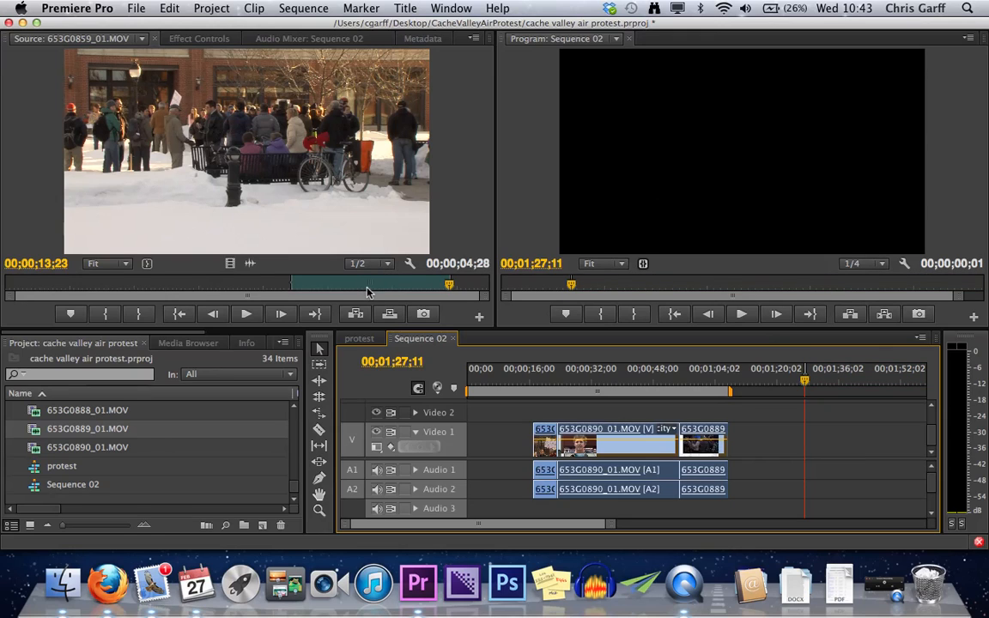
pyautogui.click(367, 285)
pyautogui.rightClick(403, 286)
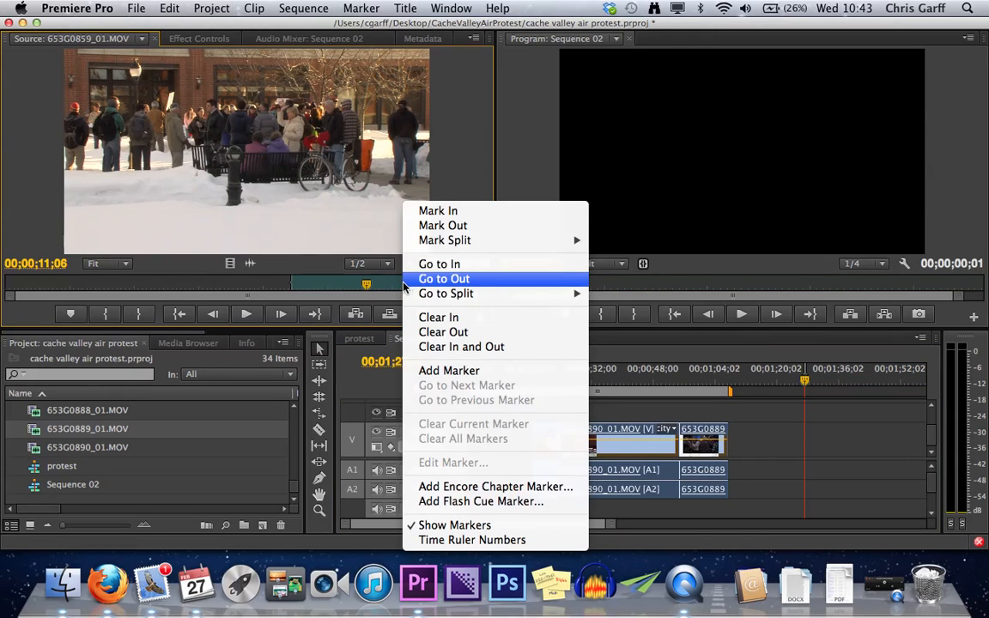
pyautogui.click(462, 346)
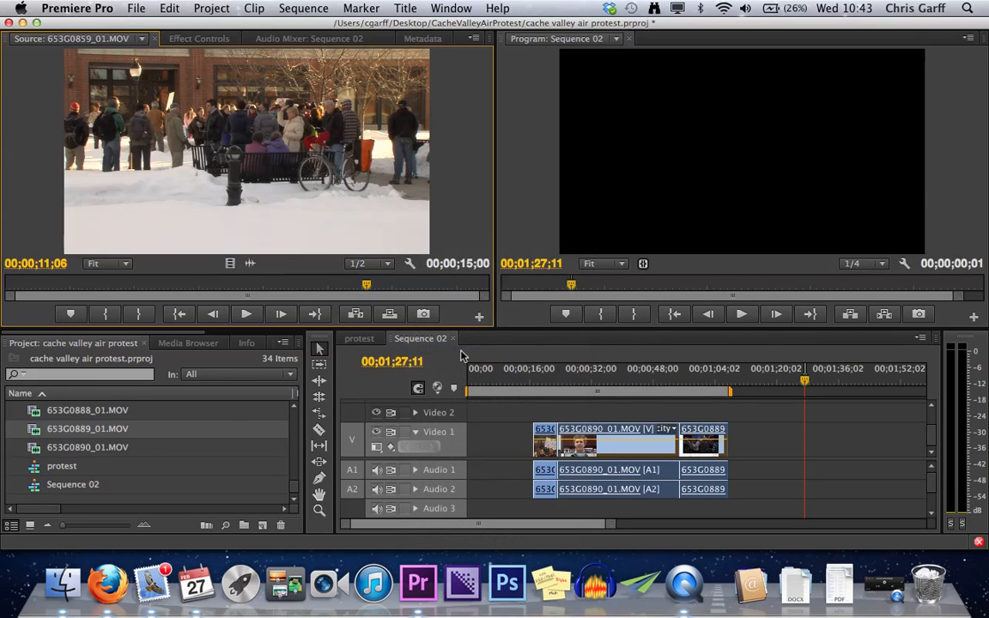
# - Mark the sequence In point at 00;01;19;06 and Out point at 00;01;47;05, and try overwriting that range with the source clip
pyautogui.click(774, 380)
pyautogui.press('i')
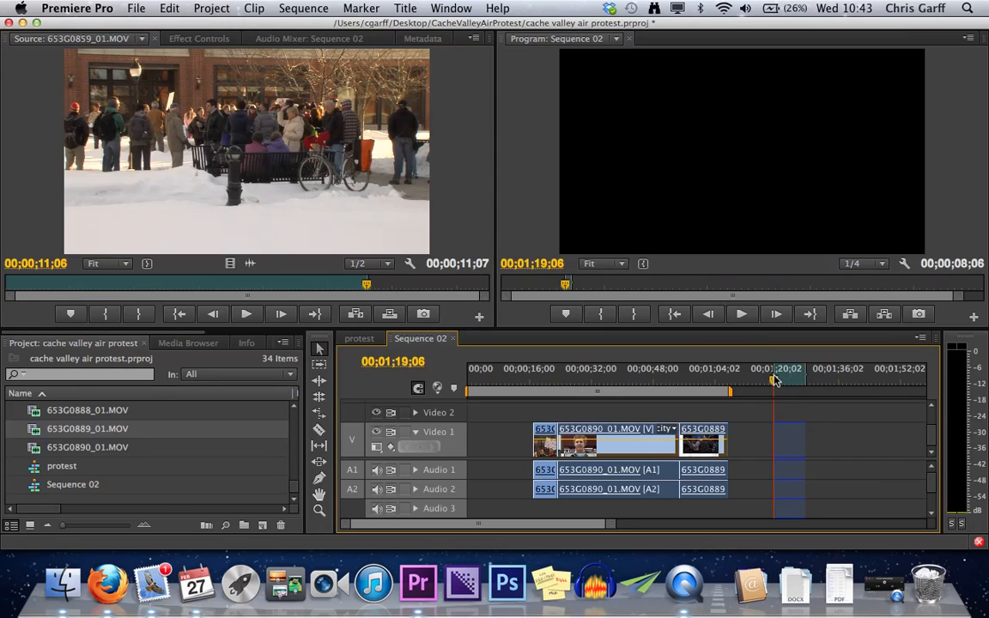
pyautogui.click(882, 386)
pyautogui.press('o')
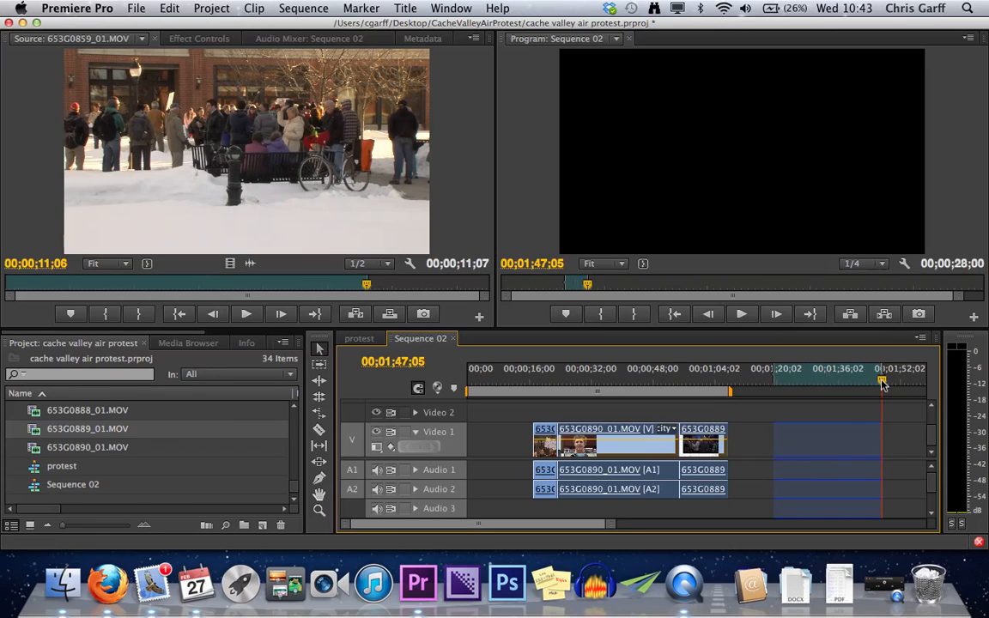
pyautogui.moveTo(279, 133); pyautogui.dragTo(625, 158)
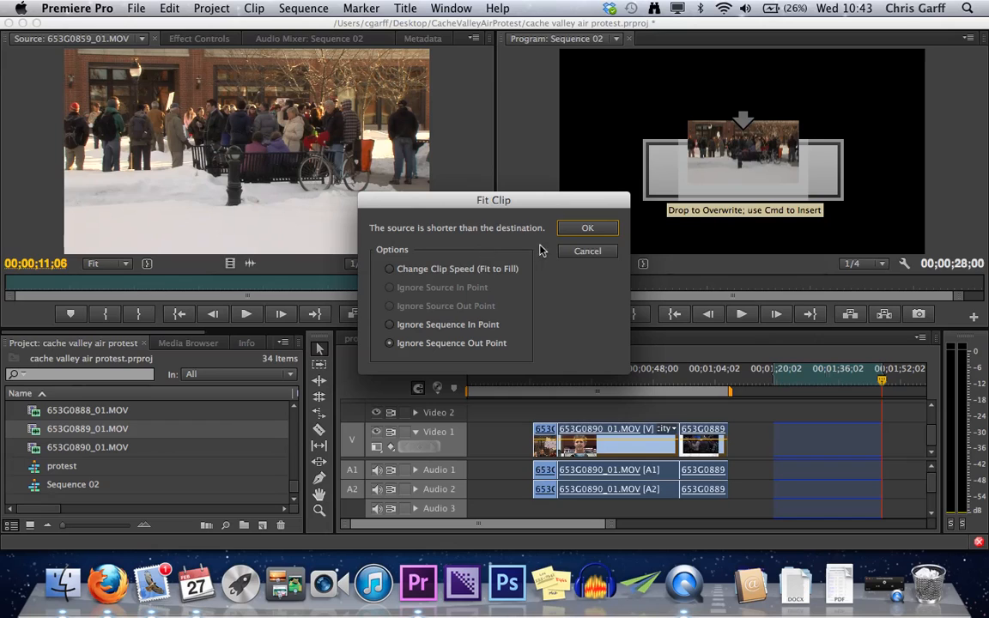
pyautogui.click(568, 251)
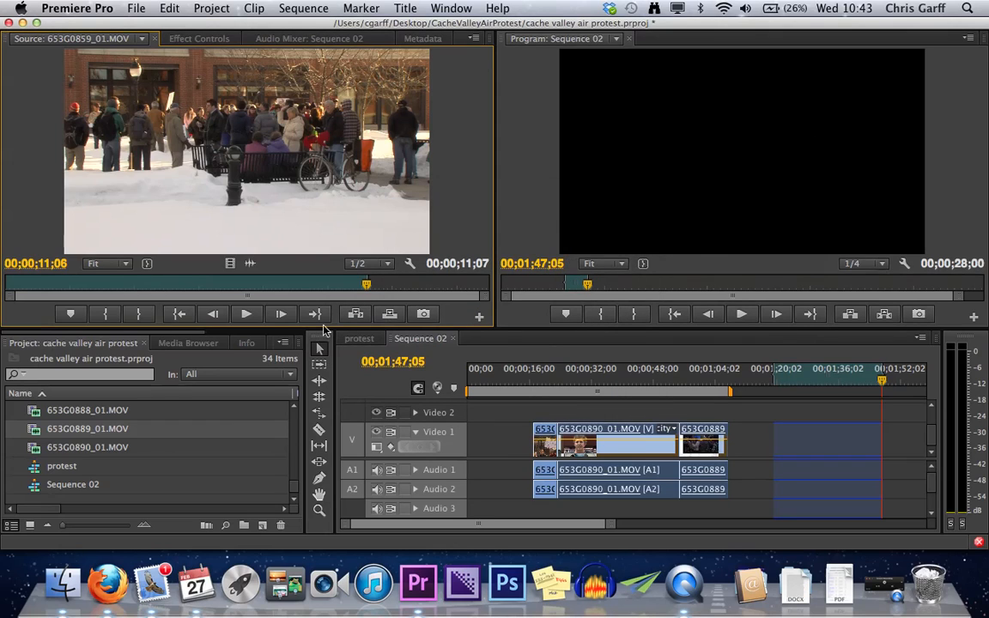
# - Mark the source clip's In point at 00;00;07;27 and clear its Out point
pyautogui.click(244, 285)
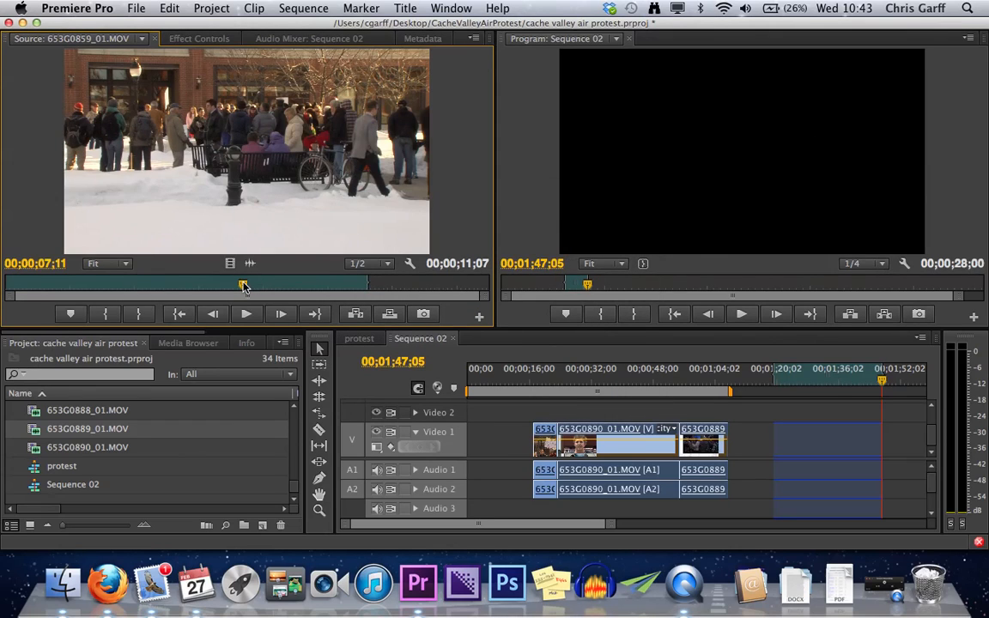
pyautogui.press('j')
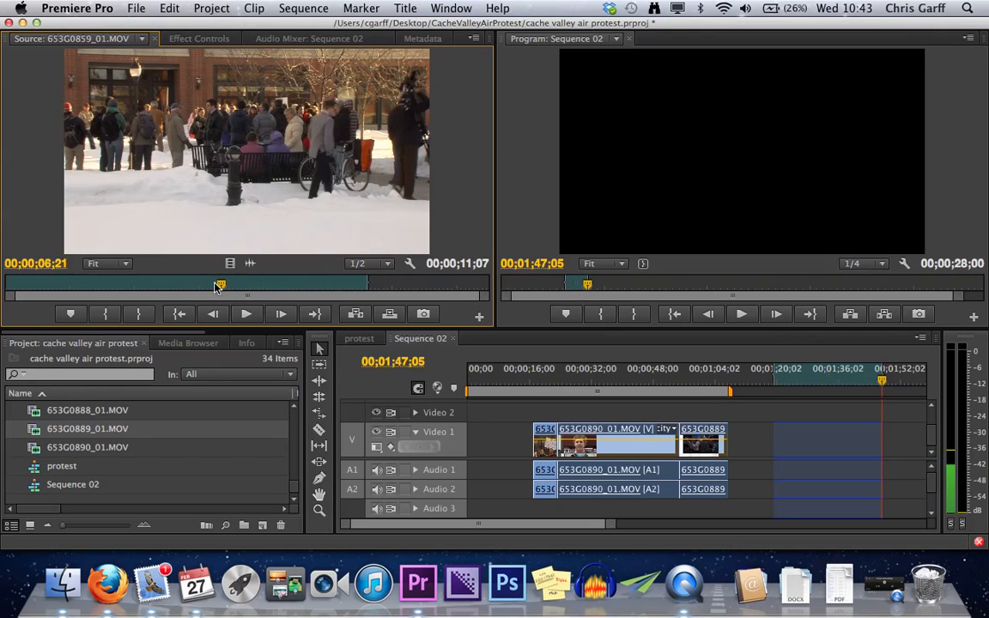
pyautogui.click(259, 285)
pyautogui.press('i')
pyautogui.rightClick(360, 286)
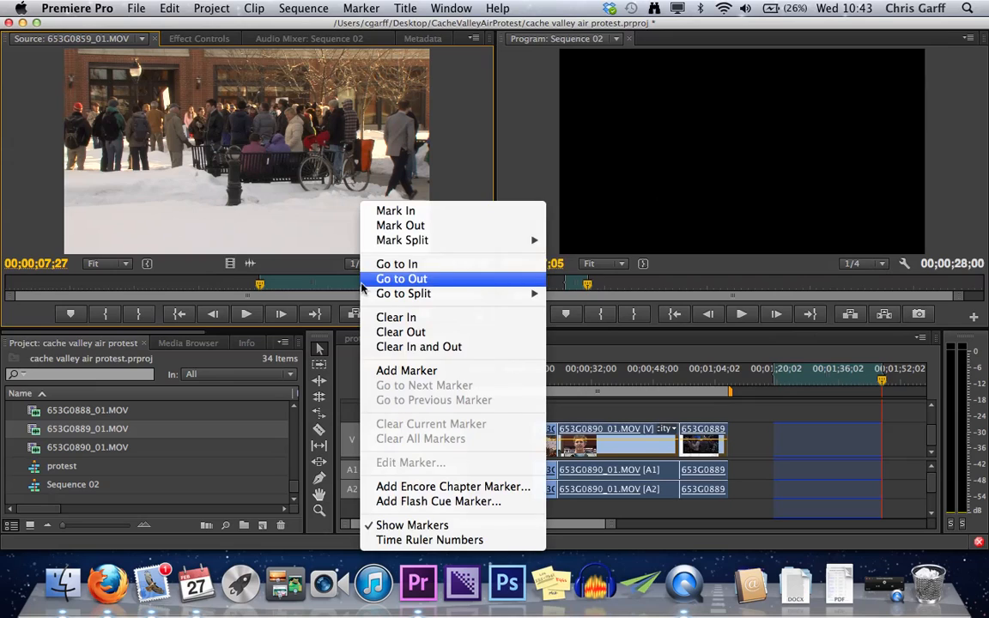
pyautogui.click(408, 332)
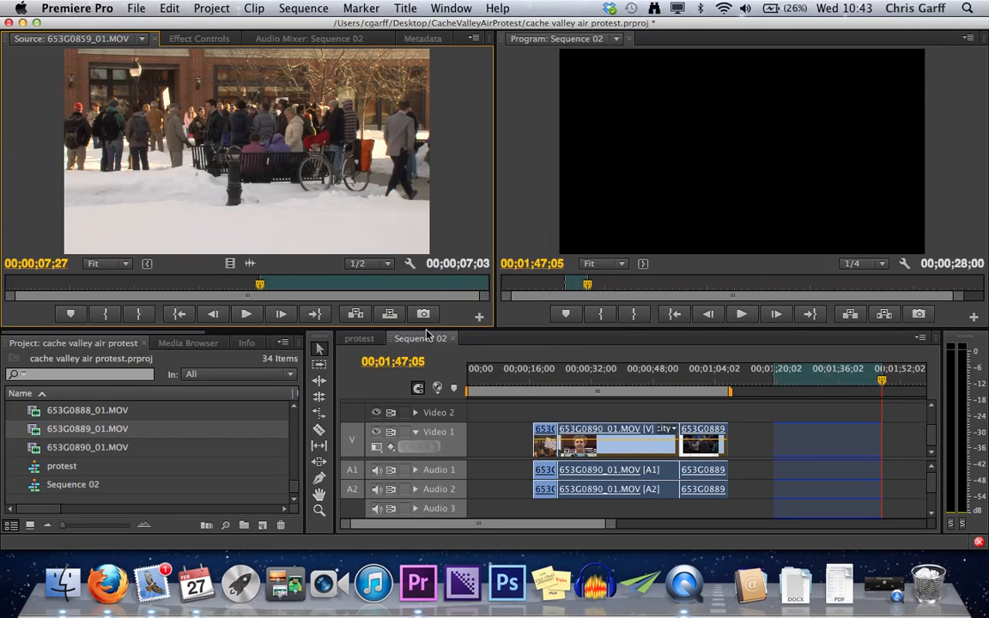
# - Try overwriting the marked sequence range with the source clip starting from its 00;00;07;27 In point
pyautogui.moveTo(322, 198); pyautogui.dragTo(662, 214)
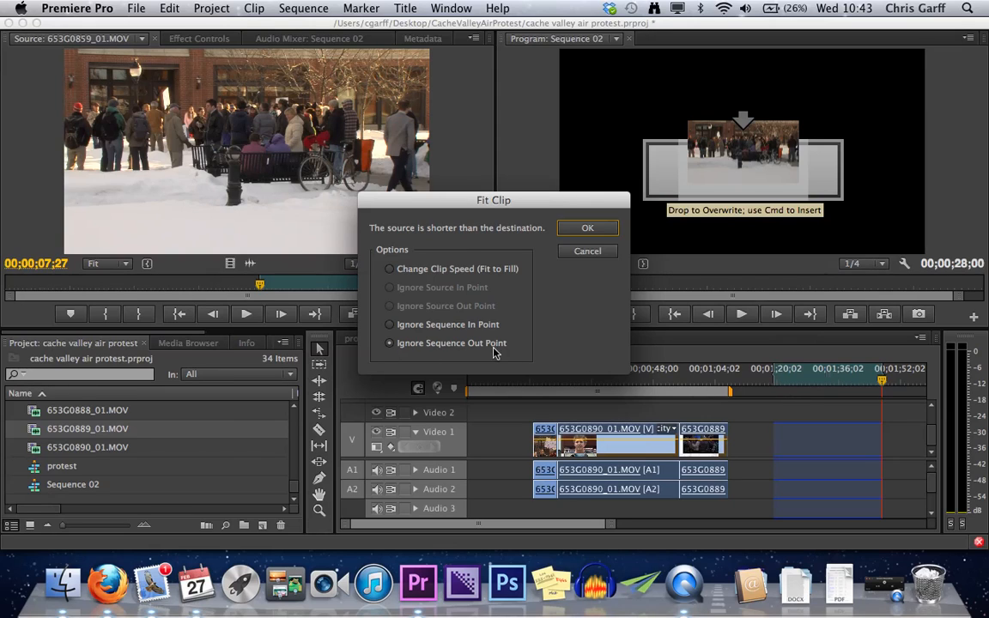
pyautogui.click(587, 251)
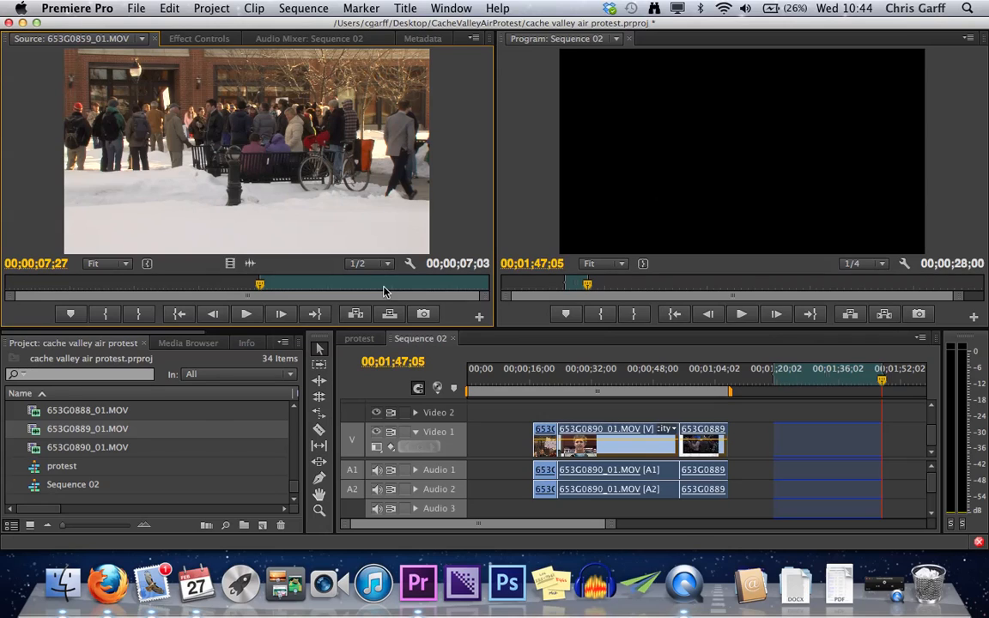
# - Mark the source clip's Out point at 00;00;10;18, with its In point at 00;00;07;27
pyautogui.press('i')
pyautogui.click(347, 285)
pyautogui.press('o')
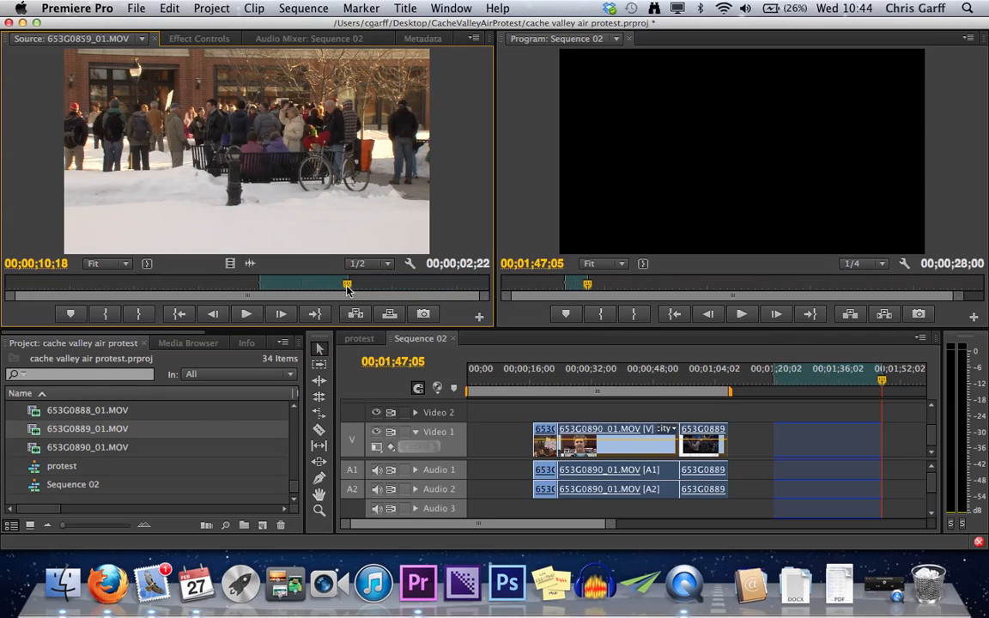
# - Overwrite the marked sequence range with the source clip, using the Change Clip Speed (Fit to Fill) option
pyautogui.moveTo(294, 212); pyautogui.dragTo(670, 189)
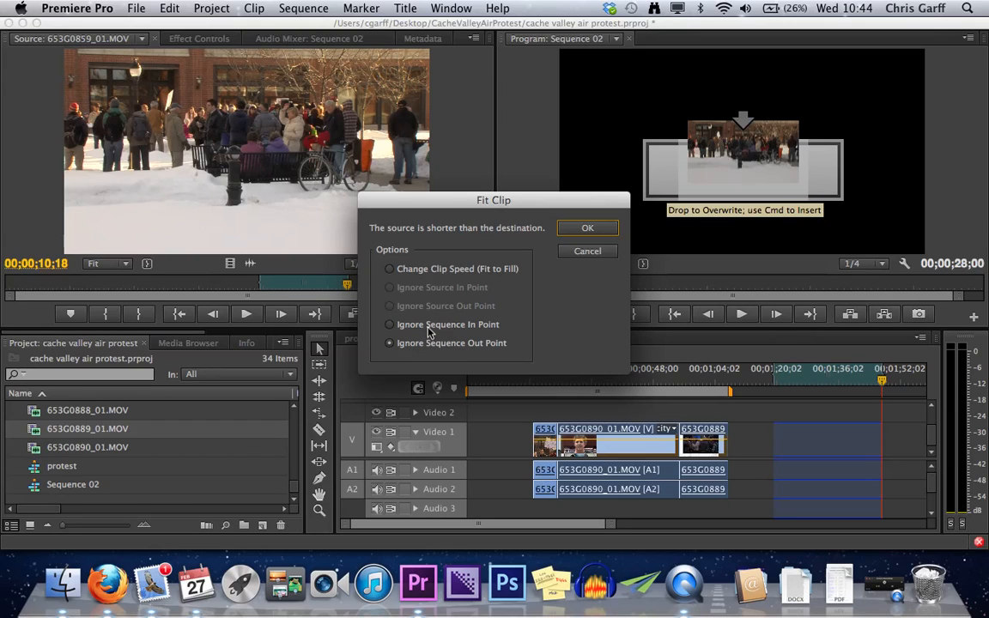
pyautogui.click(390, 272)
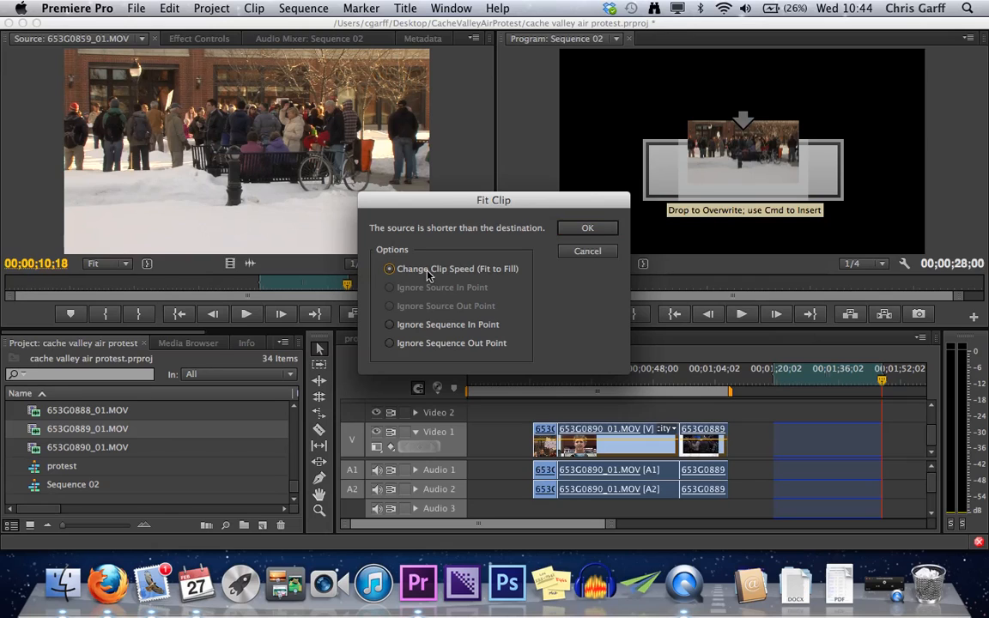
pyautogui.click(587, 230)
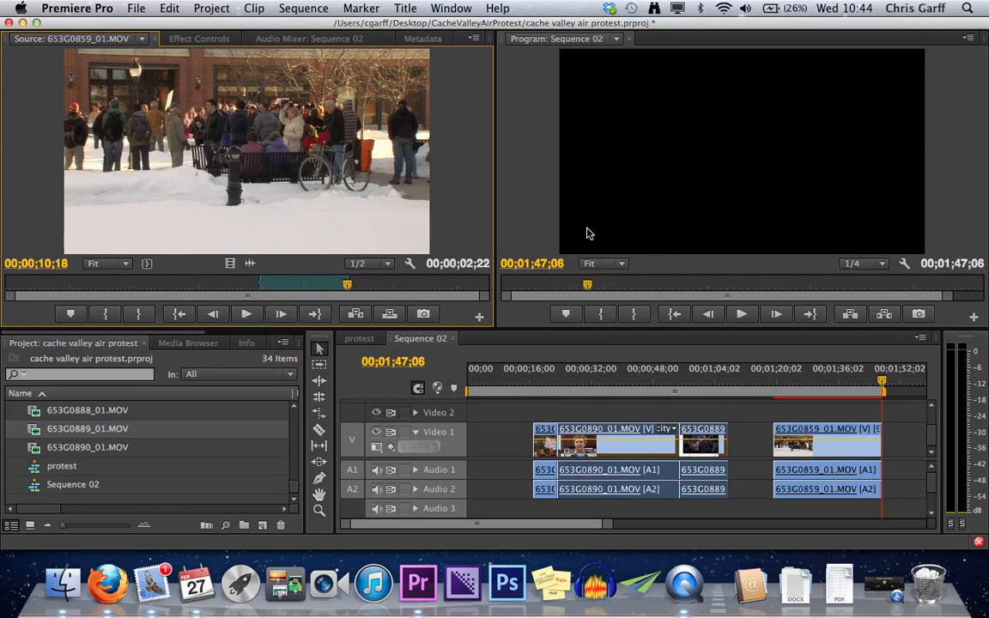
# - Preview the stretched 653G0859_01.MOV clip, inspect its Speed/Duration settings without changing them, and undo the fit-to-fill overwrite
pyautogui.click(809, 395)
pyautogui.press('space')
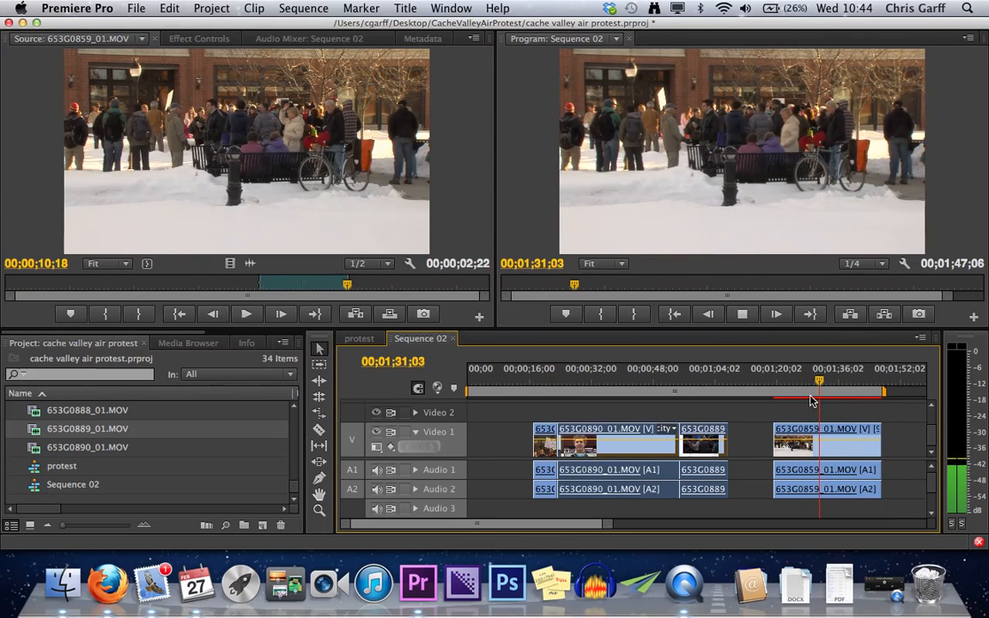
pyautogui.press('space')
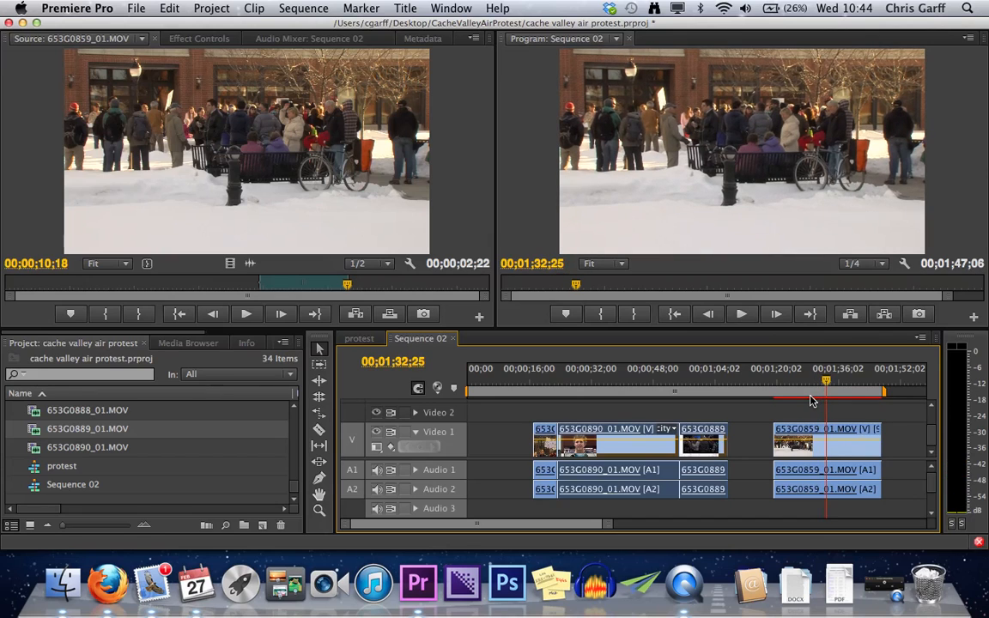
pyautogui.rightClick(831, 452)
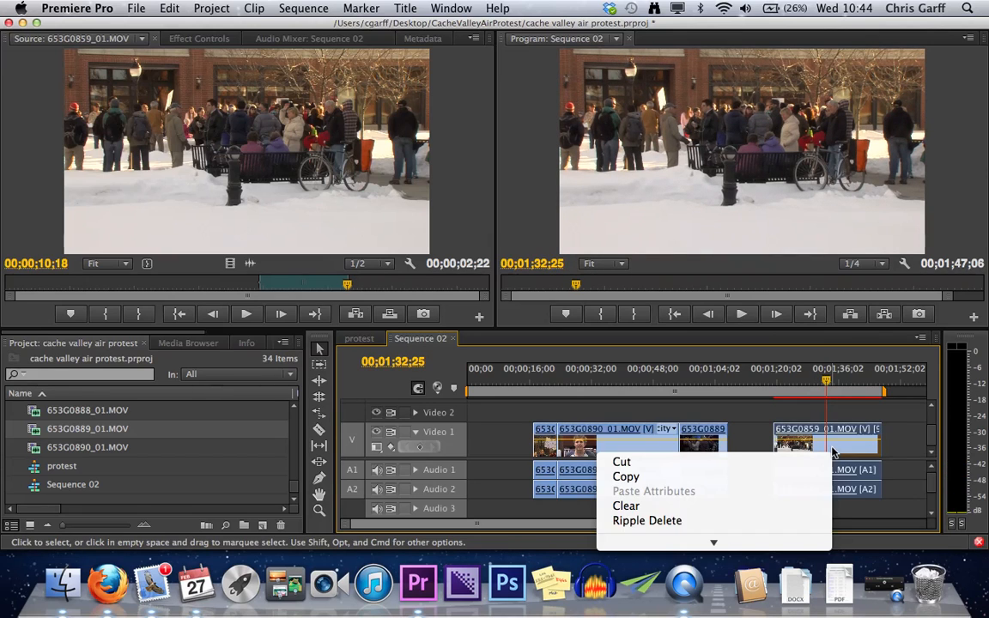
pyautogui.moveTo(732, 474)
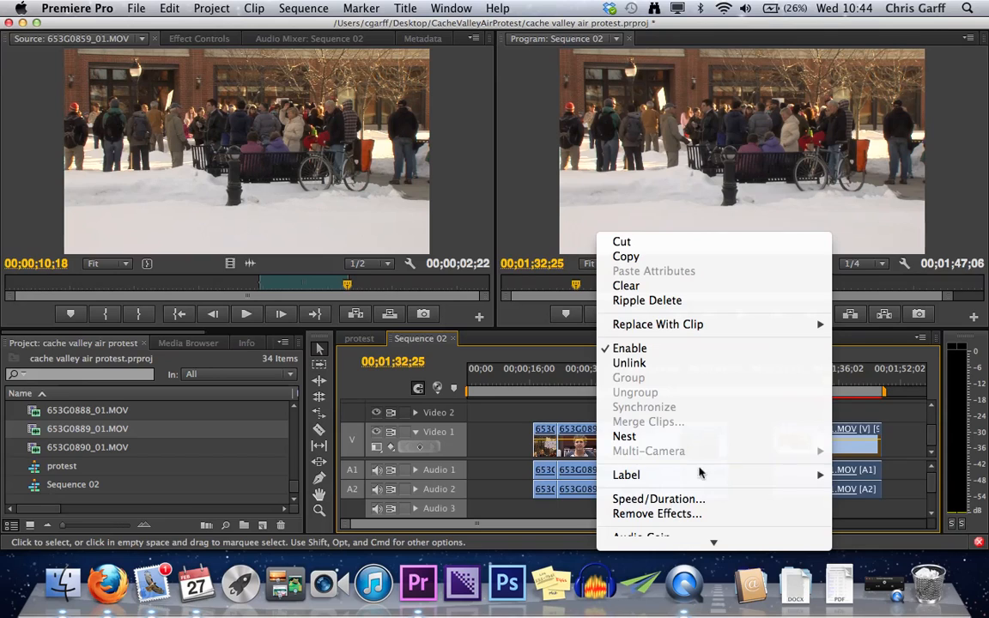
pyautogui.click(655, 499)
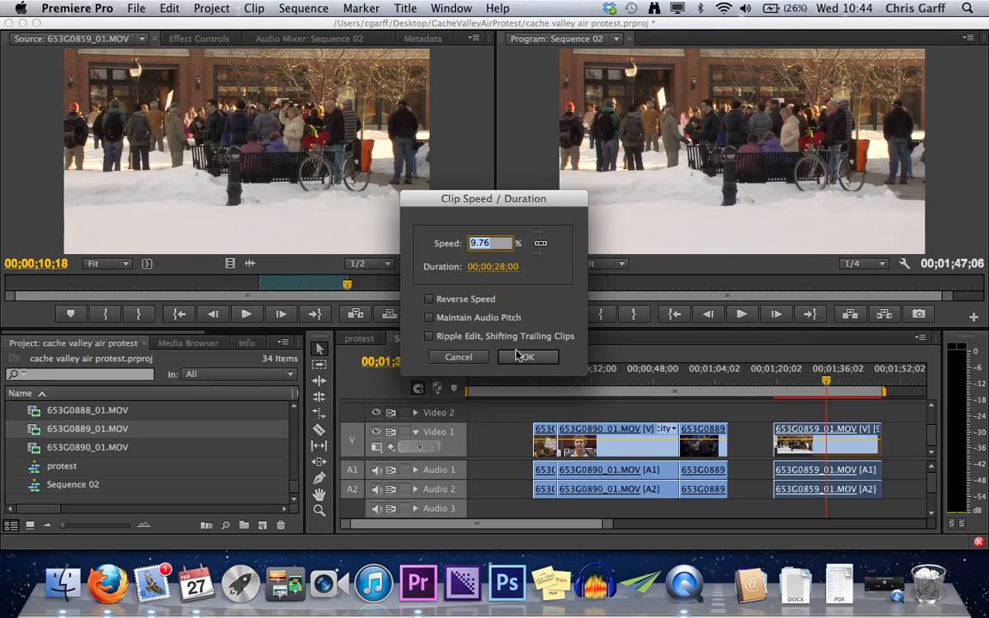
pyautogui.click(458, 357)
pyautogui.press('super+z')
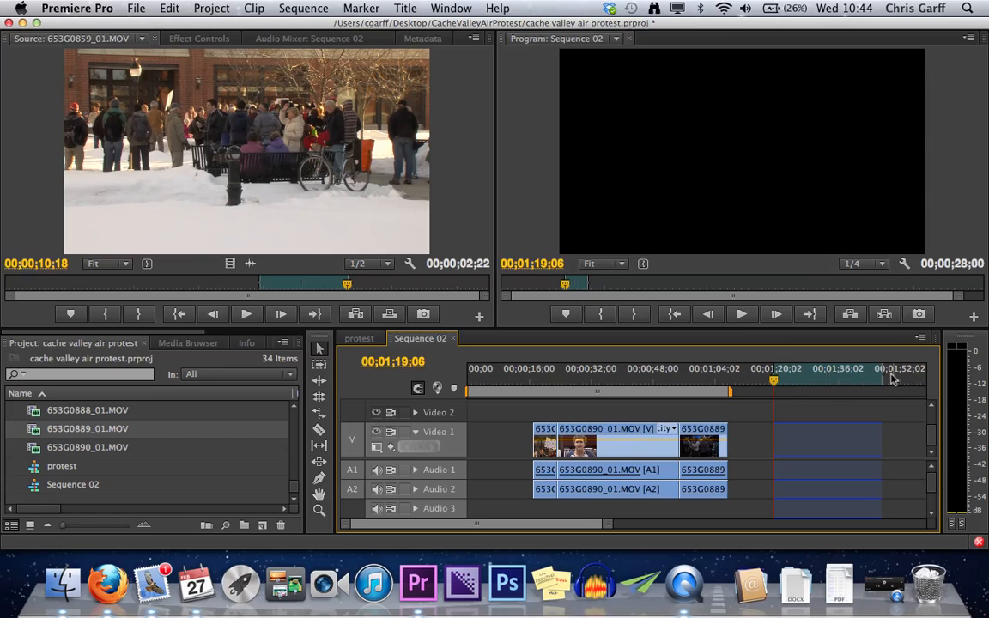
# - Mark the sequence Out point at 00;01;20;24 and overwrite the shortened range with the source clip, using Change Clip Speed (Fit to Fill)
pyautogui.click(780, 381)
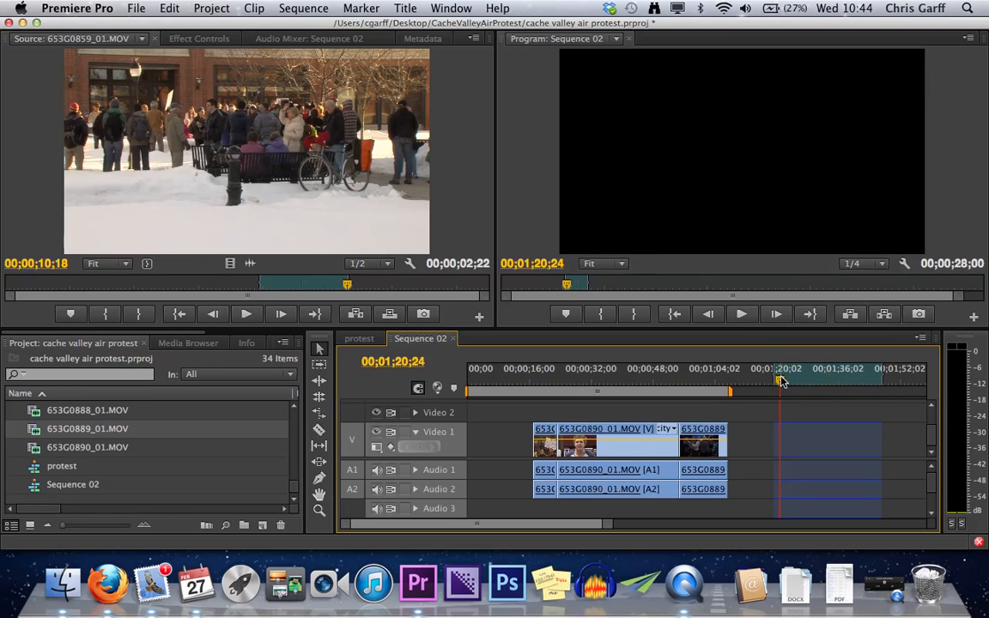
pyautogui.moveTo(208, 178); pyautogui.dragTo(742, 184)
pyautogui.click(389, 269)
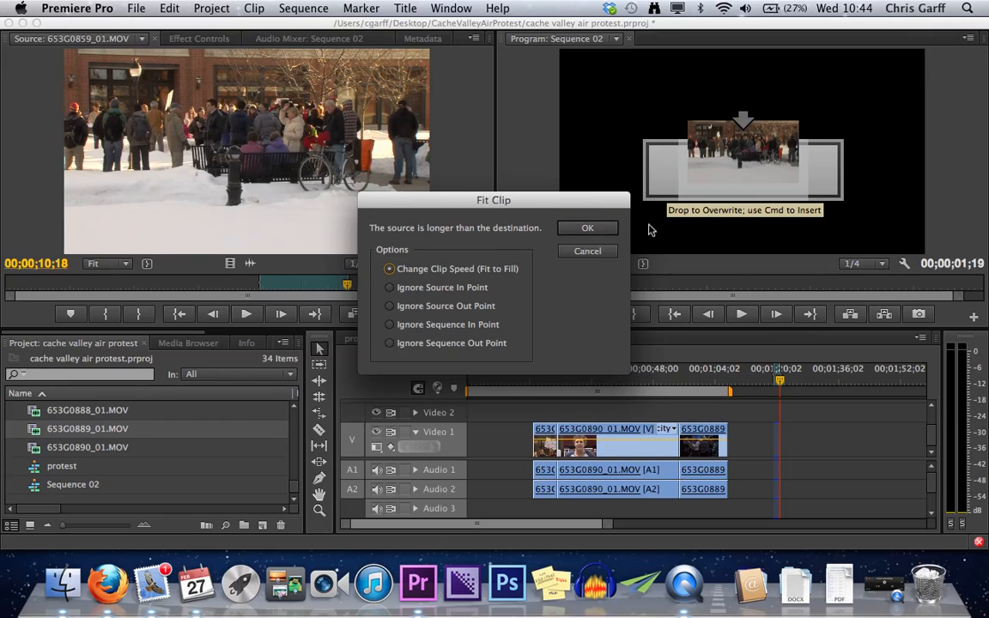
pyautogui.click(605, 229)
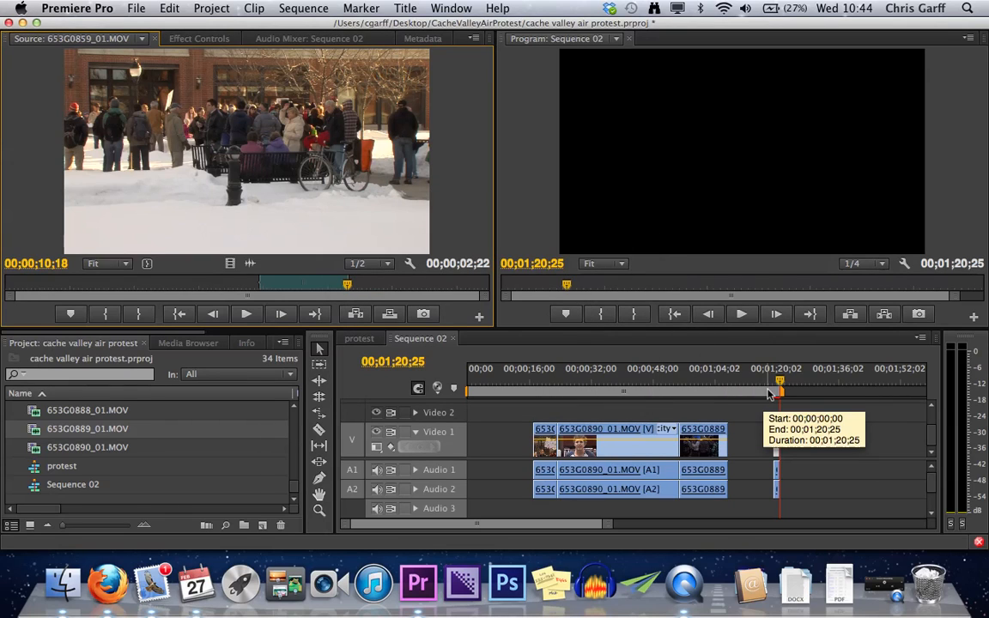
# - Play the sequence from its start and examine the Speed/Duration settings of the short fitted clip on Video 1
pyautogui.moveTo(780, 383); pyautogui.dragTo(772, 391)
pyautogui.press('Up')
pyautogui.press('Down')
pyautogui.press('space')
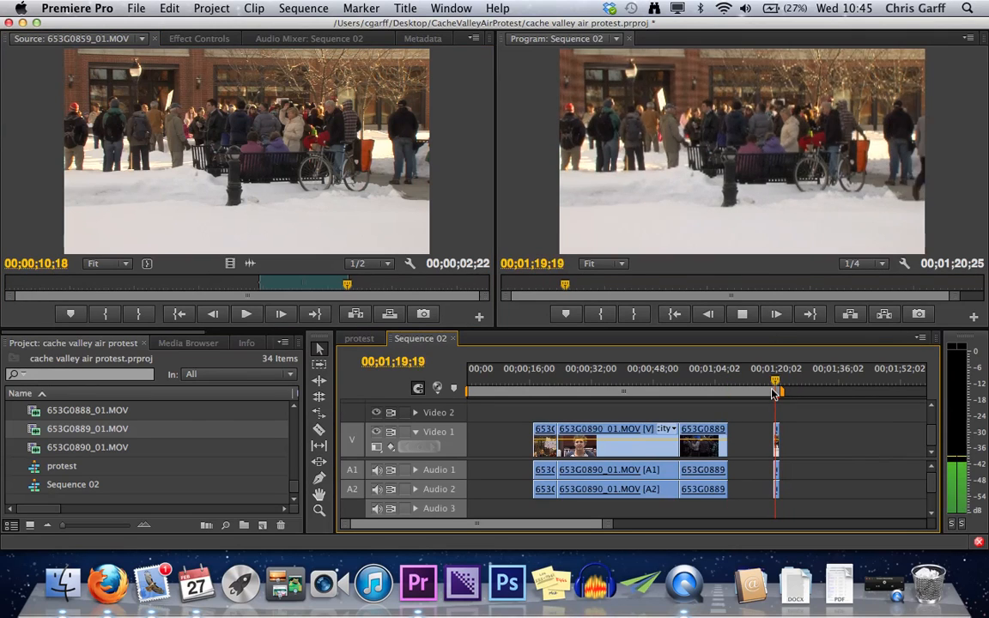
pyautogui.rightClick(779, 453)
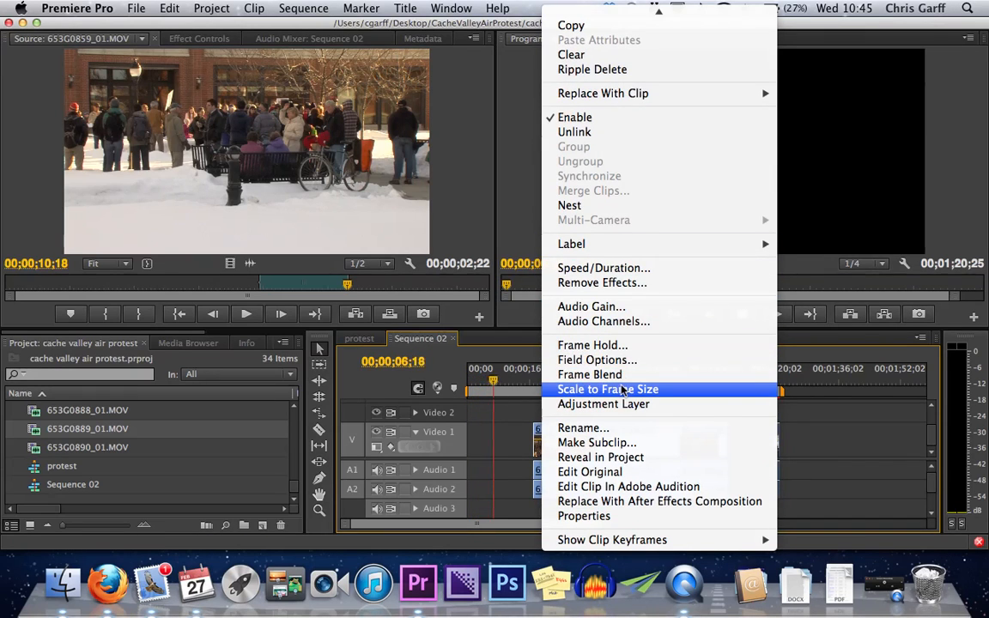
pyautogui.click(596, 268)
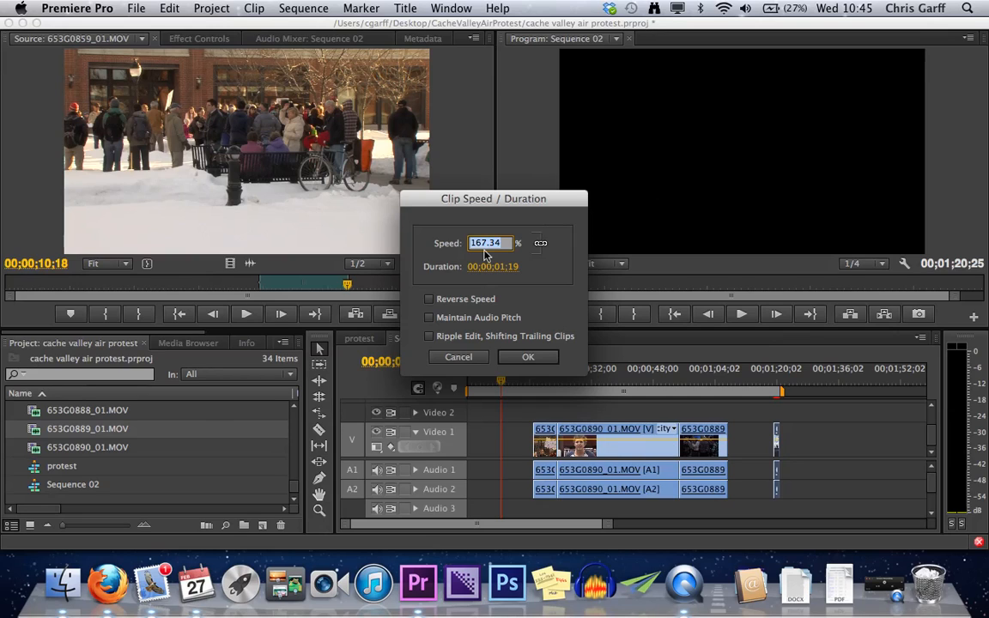
pyautogui.click(470, 357)
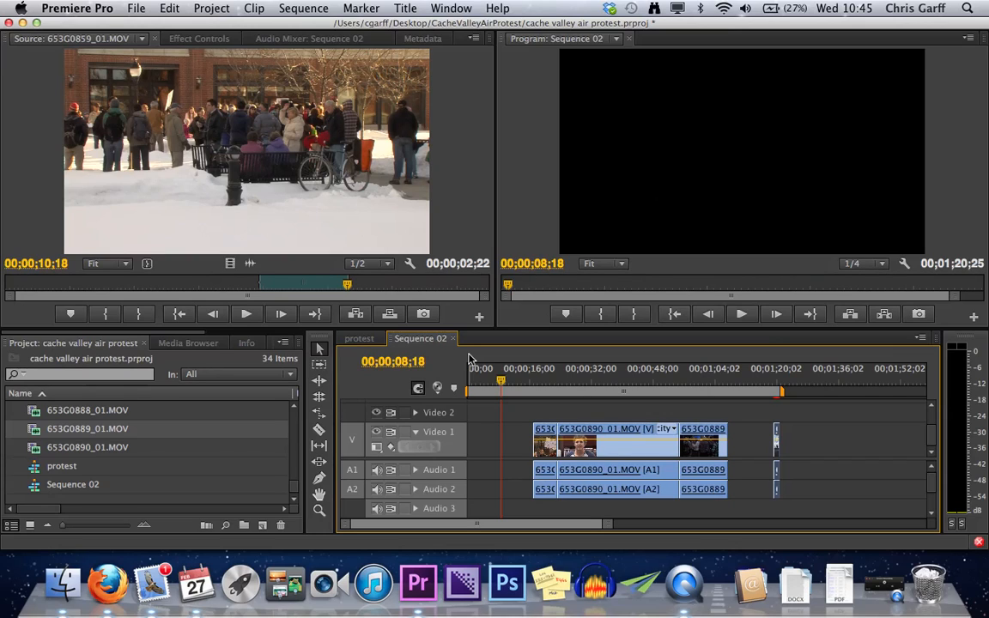
# - Mark a sequence In point at 00;01;14;18 and Out point at 00;01;43;17, and clear both points
pyautogui.click(756, 381)
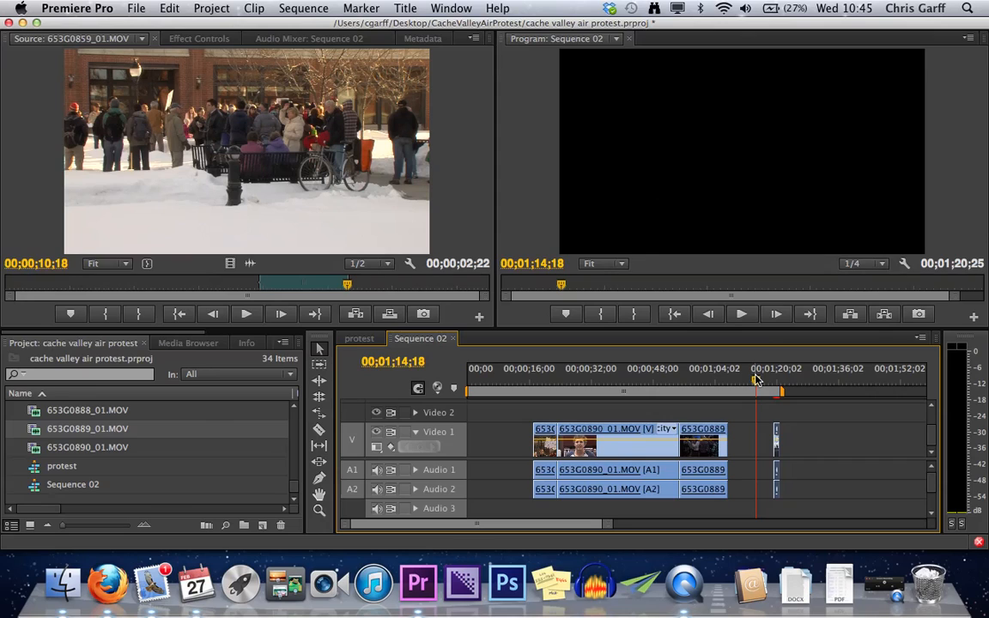
pyautogui.press('i')
pyautogui.click(867, 375)
pyautogui.press('o')
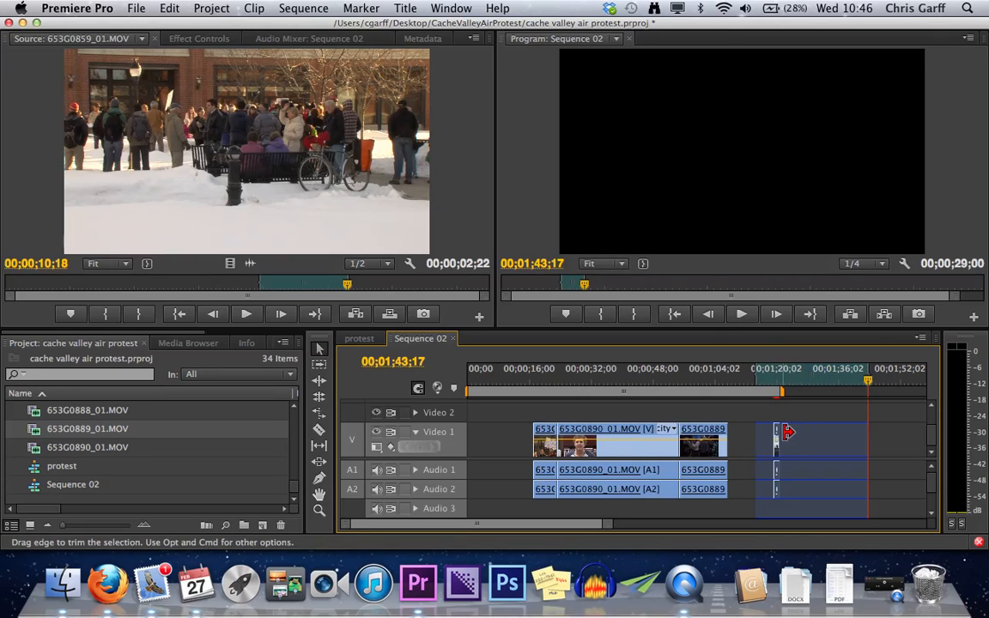
pyautogui.rightClick(826, 375)
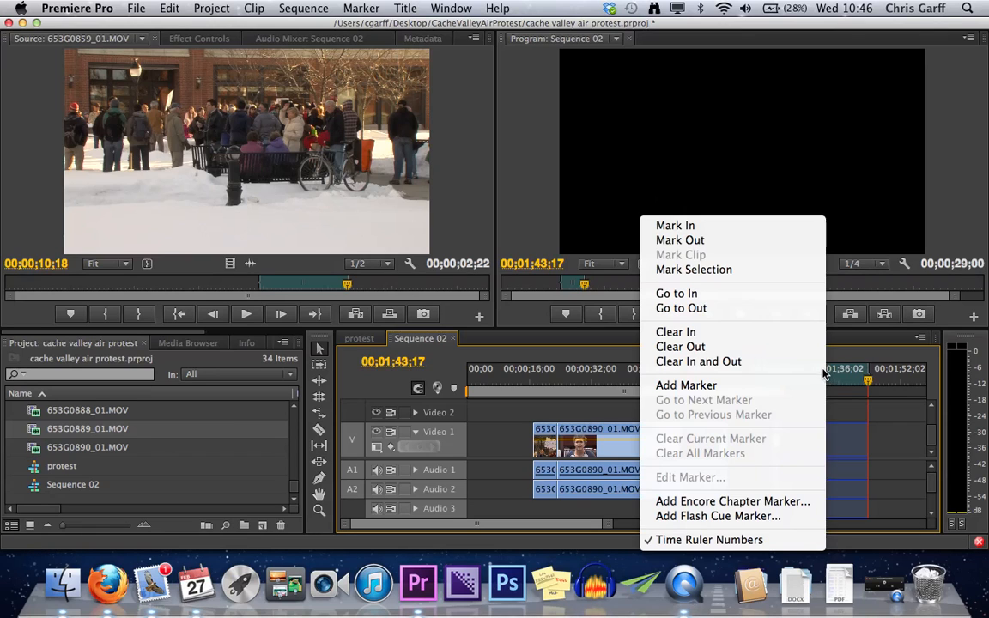
pyautogui.click(698, 362)
# - Clear the In and Out points of 653G0859_01.MOV and move the short fitted clip against the end of the 653G0889 clip on Video 1
pyautogui.click(323, 290)
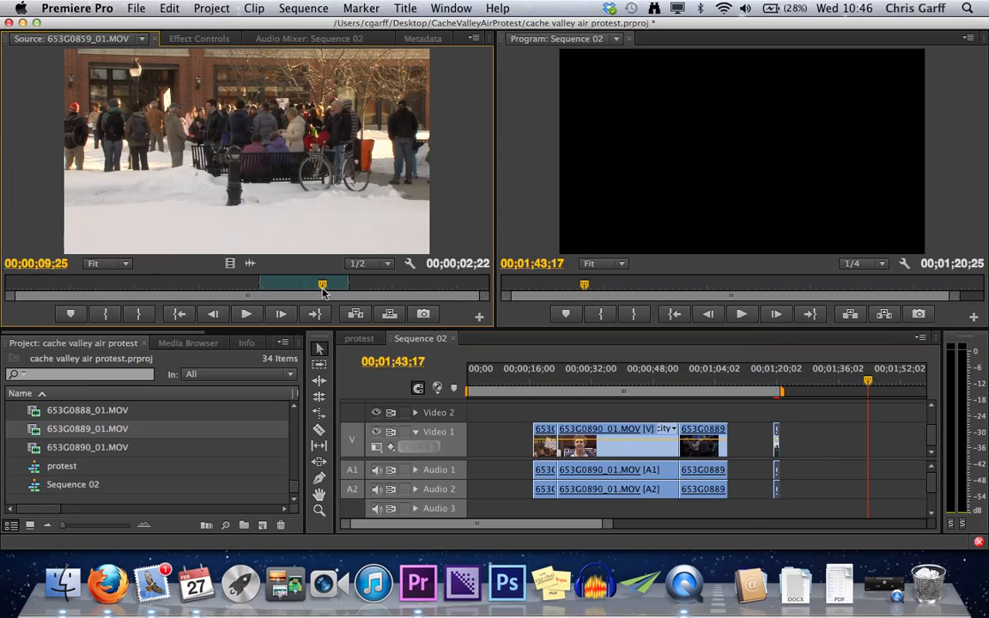
pyautogui.rightClick(338, 290)
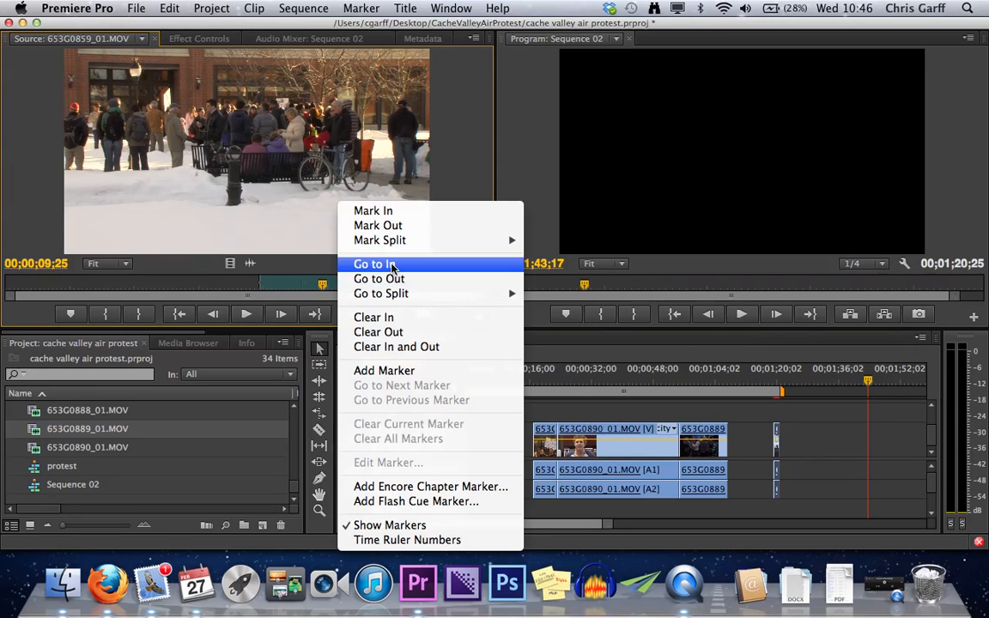
pyautogui.click(407, 347)
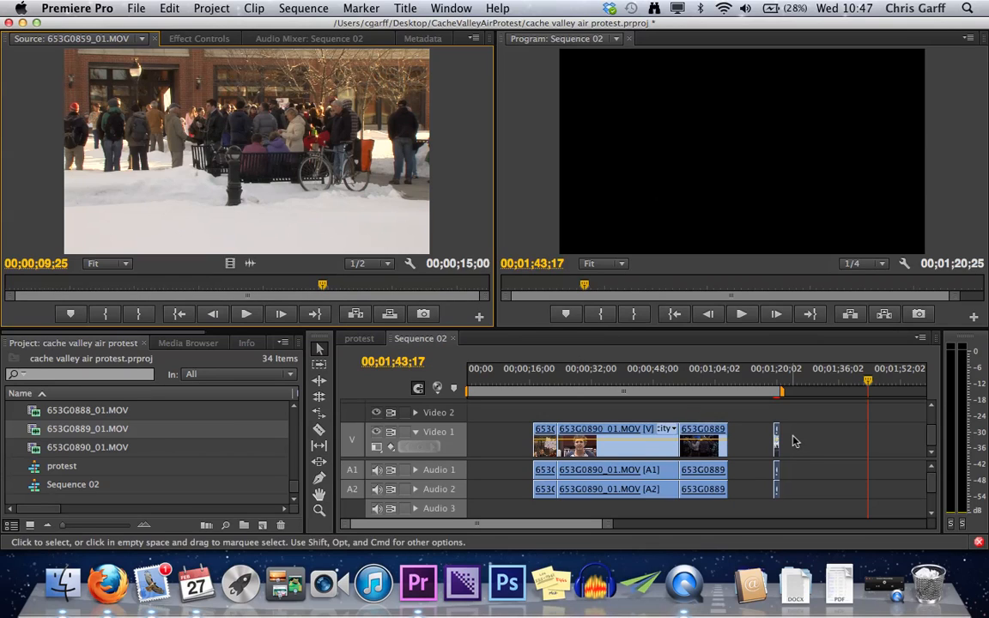
pyautogui.moveTo(777, 434); pyautogui.dragTo(739, 450)
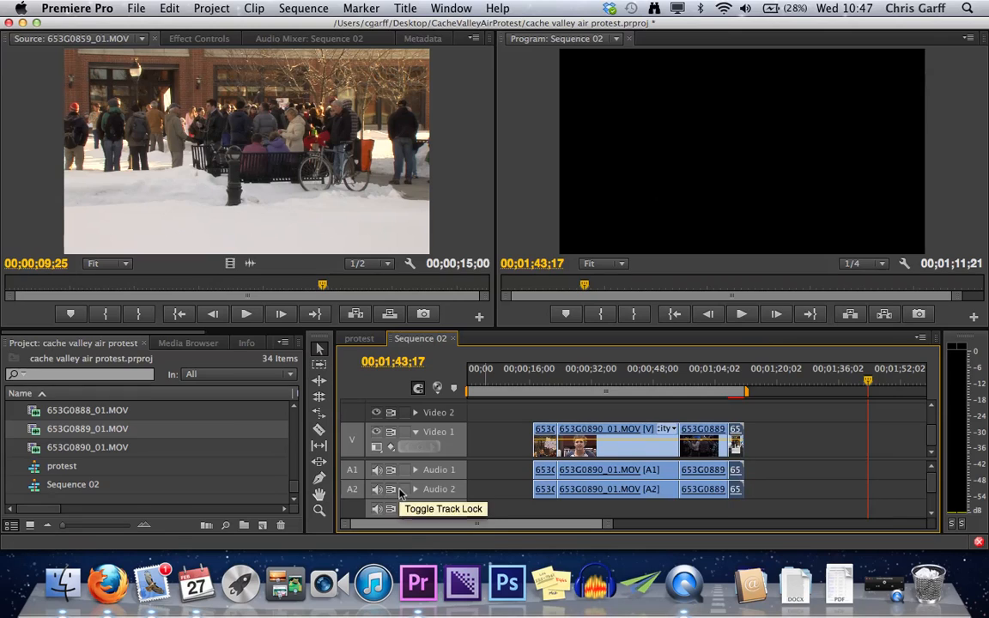
# - Load 653G0860_01.MOV into the Source monitor and mark its In point at 00;00;20;02
pyautogui.doubleClick(88, 447)
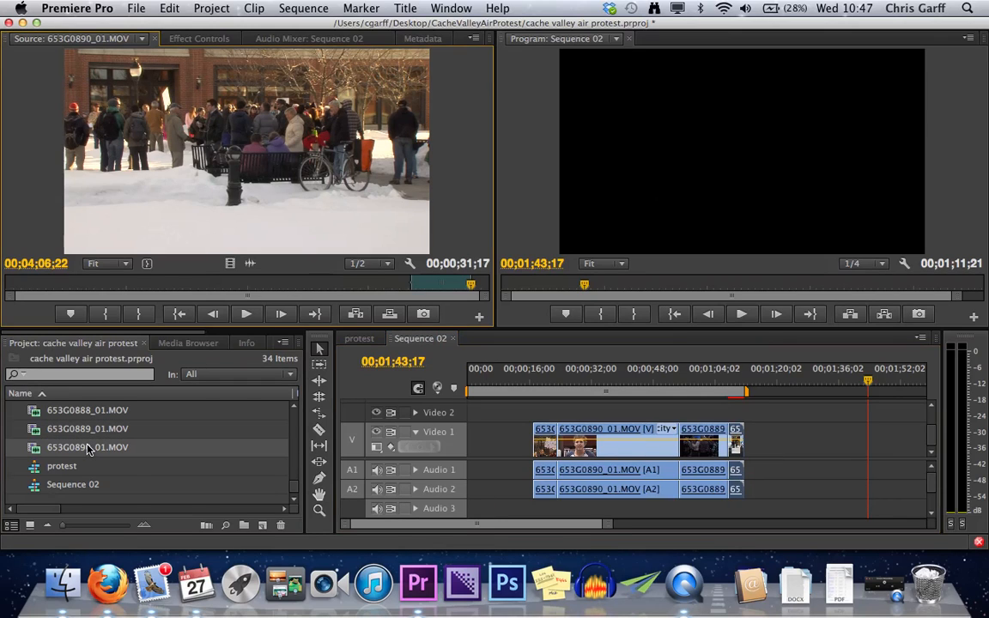
pyautogui.scroll(10, 100, 437)
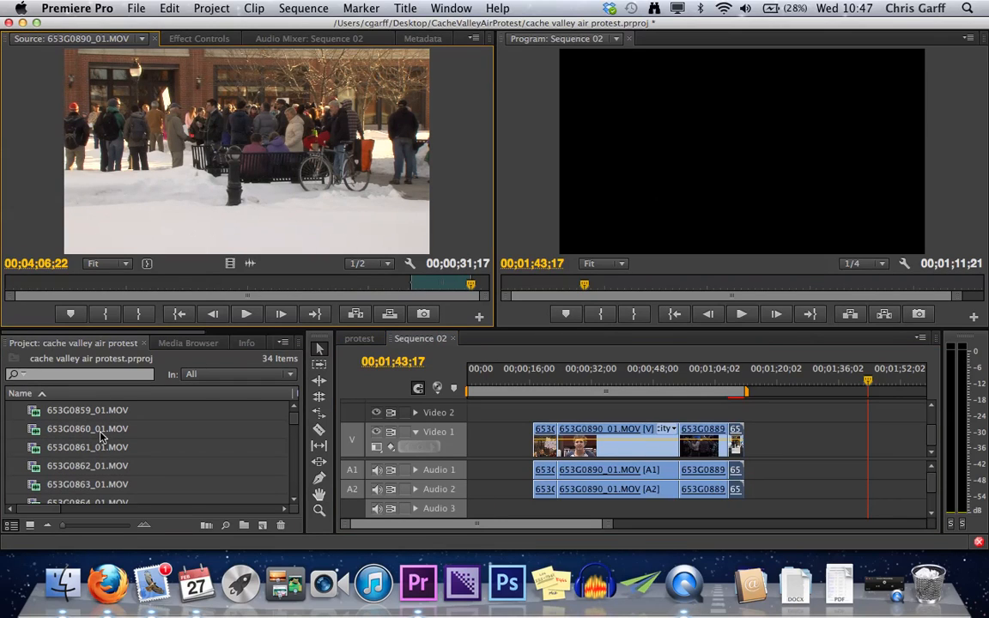
pyautogui.doubleClick(93, 429)
pyautogui.doubleClick(92, 429)
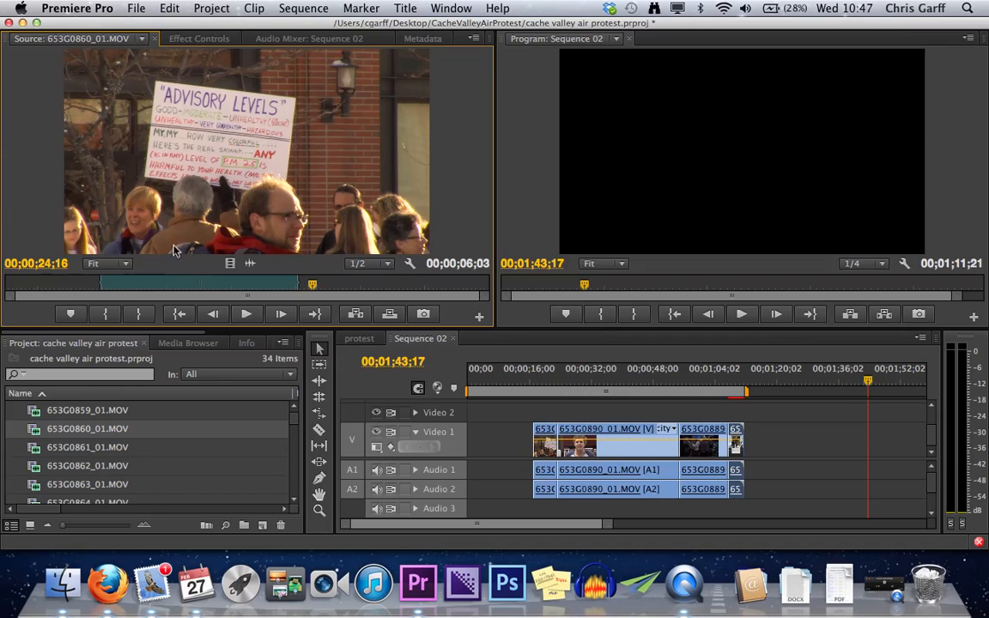
pyautogui.rightClick(258, 290)
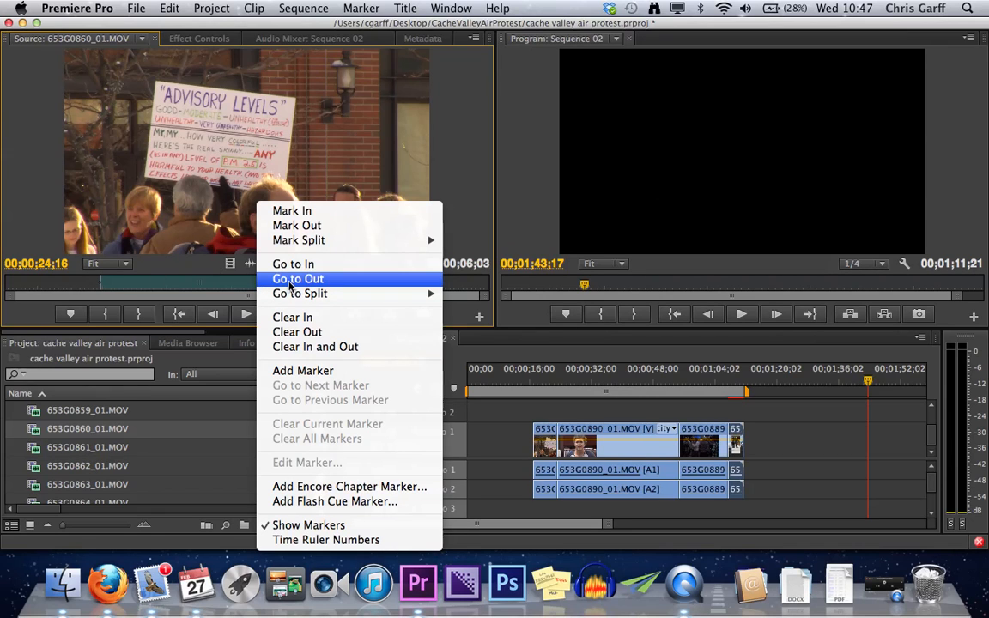
pyautogui.click(316, 212)
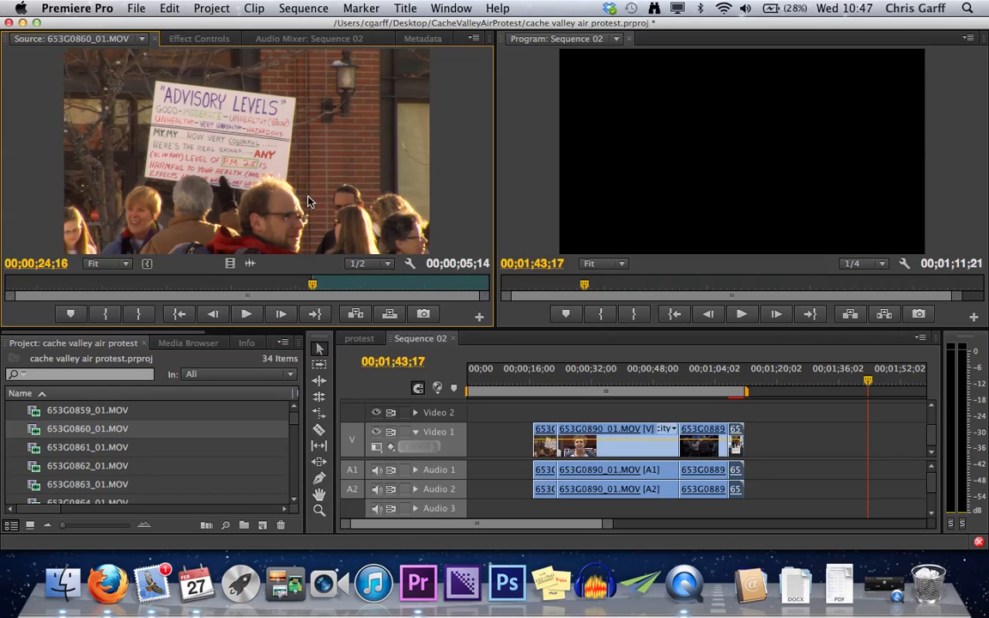
pyautogui.click(168, 287)
pyautogui.press('i')
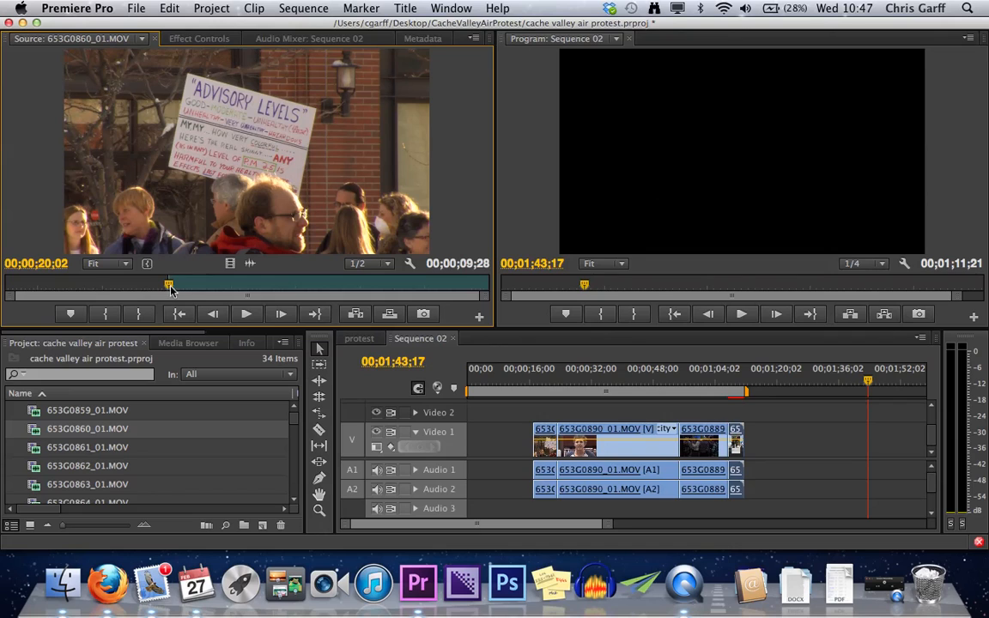
# - Try twice to replace the 653G0889 clip on Video 1 with the source clip, undoing each attempt
pyautogui.moveTo(629, 374); pyautogui.dragTo(686, 443)
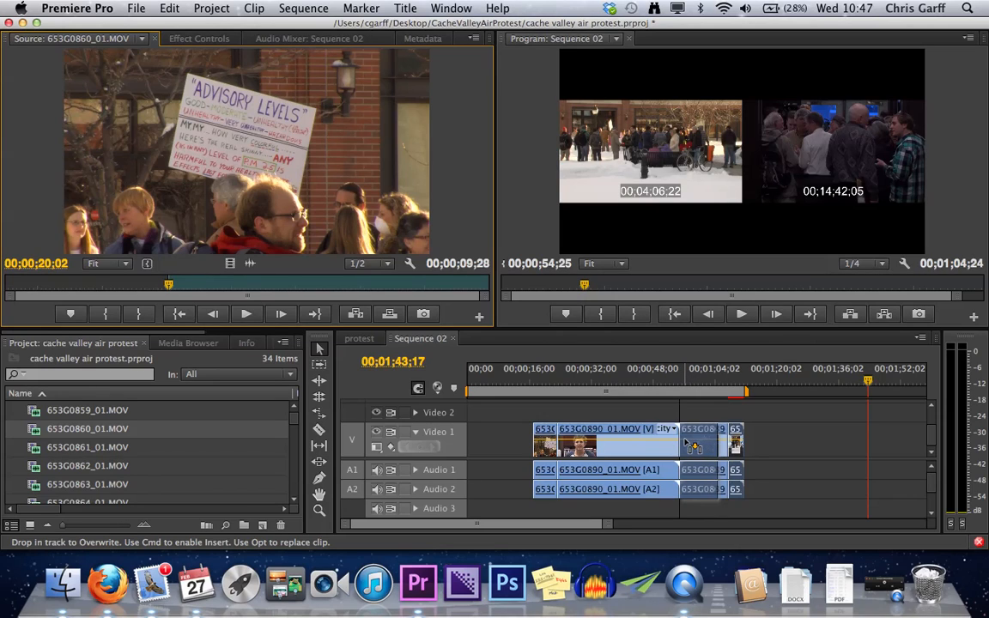
pyautogui.moveTo(687, 443); pyautogui.dragTo(686, 443)
pyautogui.moveTo(687, 443); pyautogui.dragTo(692, 443)
pyautogui.press('alt')
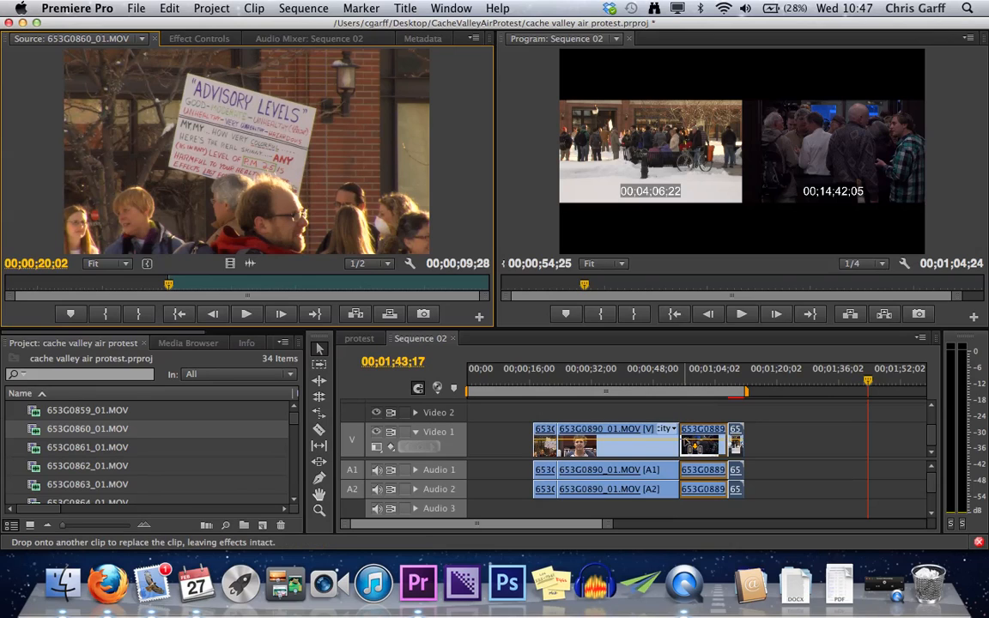
pyautogui.moveTo(686, 441); pyautogui.dragTo(709, 446)
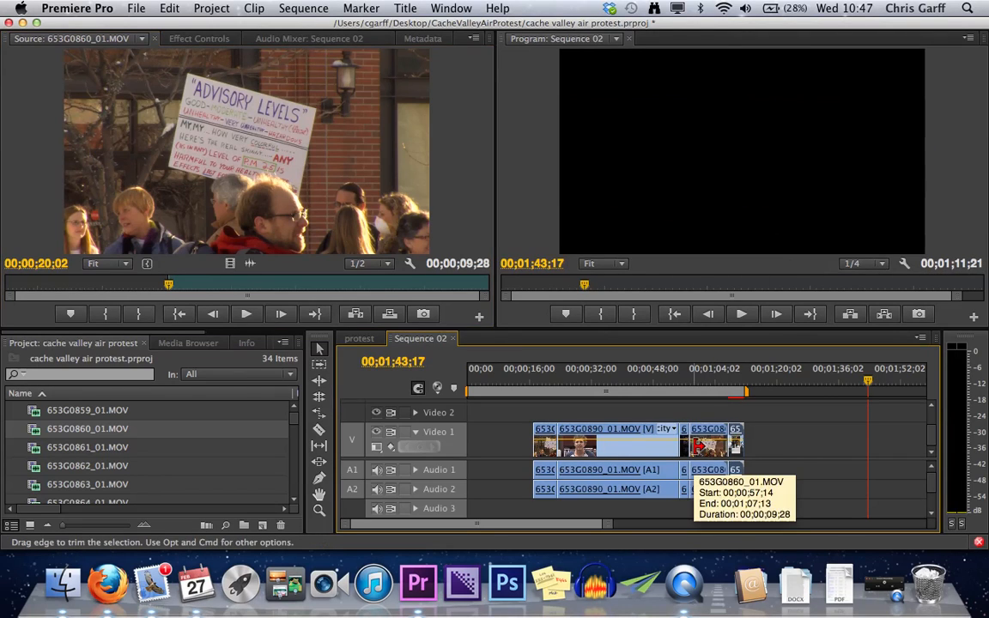
pyautogui.press('super+z')
pyautogui.moveTo(350, 191); pyautogui.dragTo(689, 465)
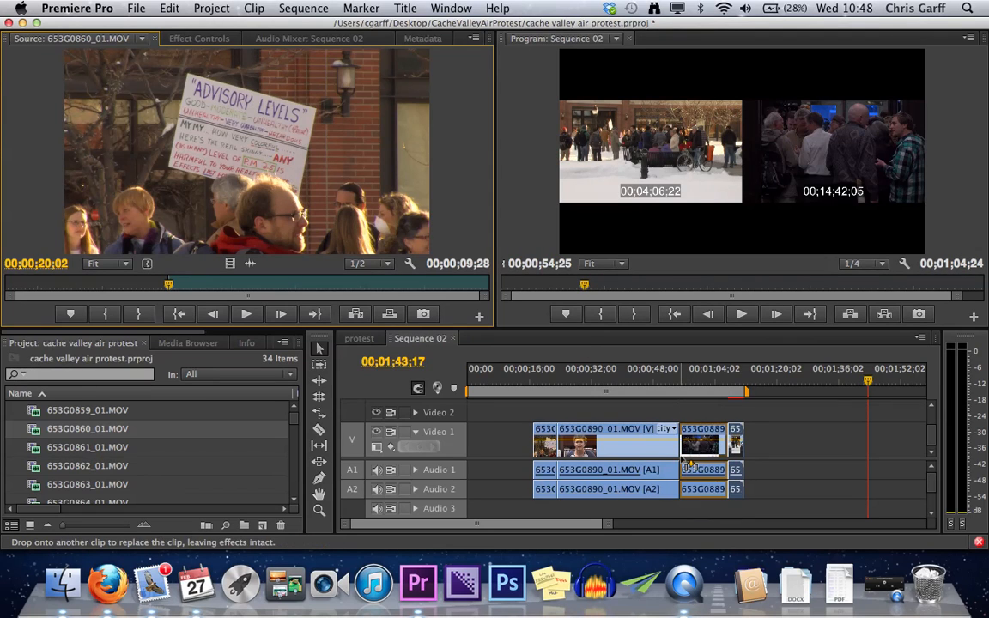
pyautogui.moveTo(690, 465); pyautogui.dragTo(690, 464)
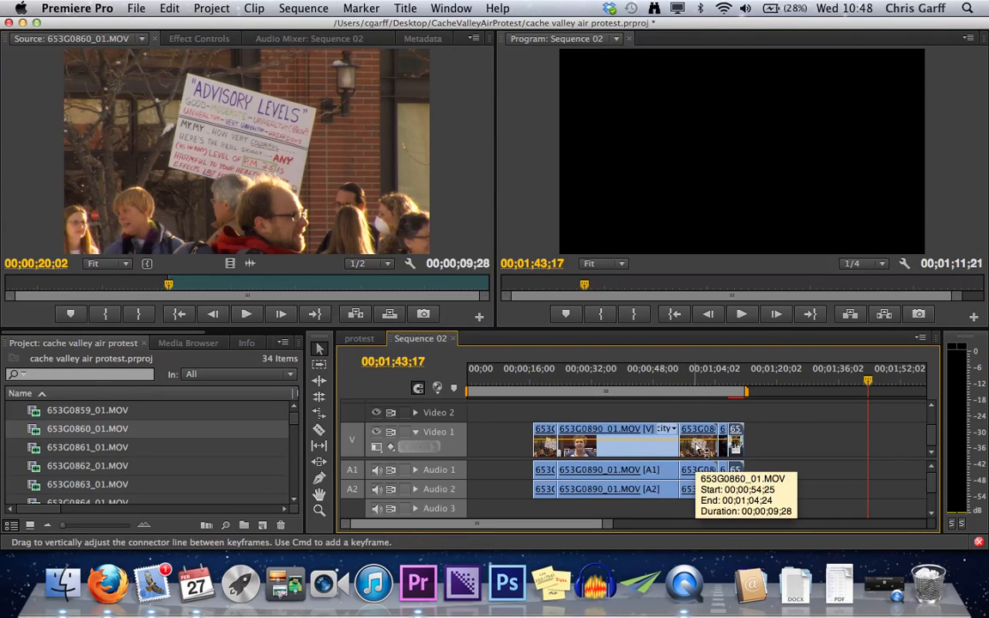
pyautogui.press('super+z')
# - Replace the 653G0889 clip on Video 1 with the source clip and preview the replacement in the sequence
pyautogui.moveTo(328, 179); pyautogui.dragTo(687, 444)
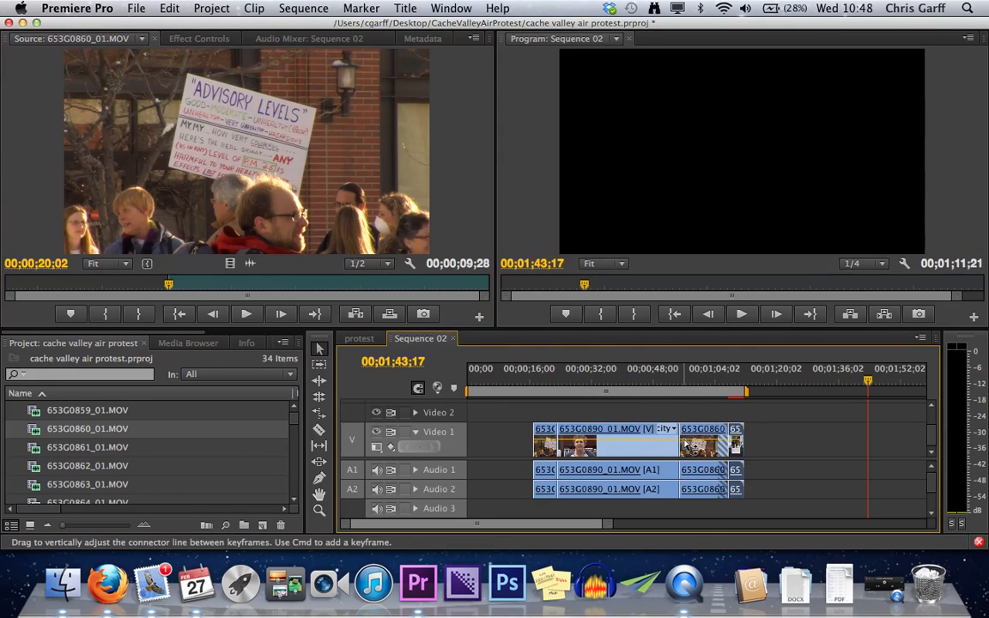
pyautogui.click(690, 383)
pyautogui.press('space')
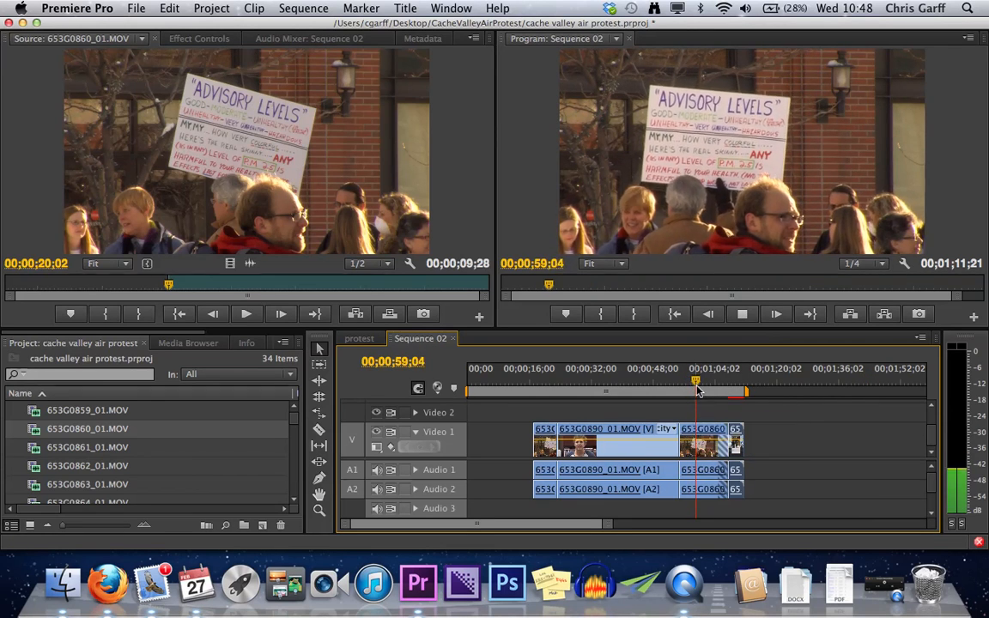
pyautogui.press('space')
pyautogui.moveTo(705, 391); pyautogui.dragTo(676, 388)
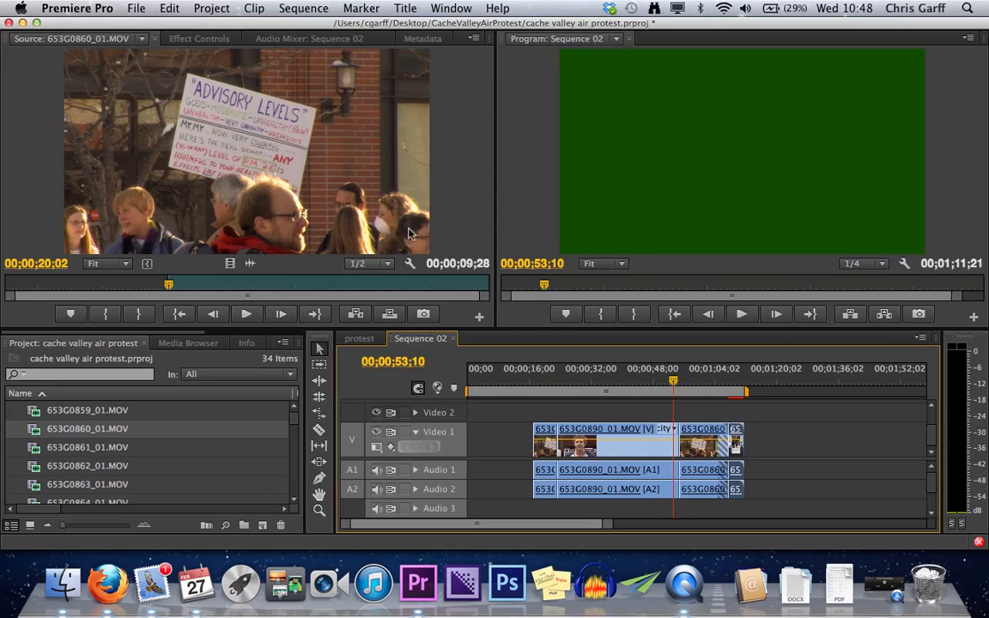
# - Inspect the hatched end of the replacement clip, undo the replacement, and place the sequence playhead at 00;00;58;10
pyautogui.click(726, 399)
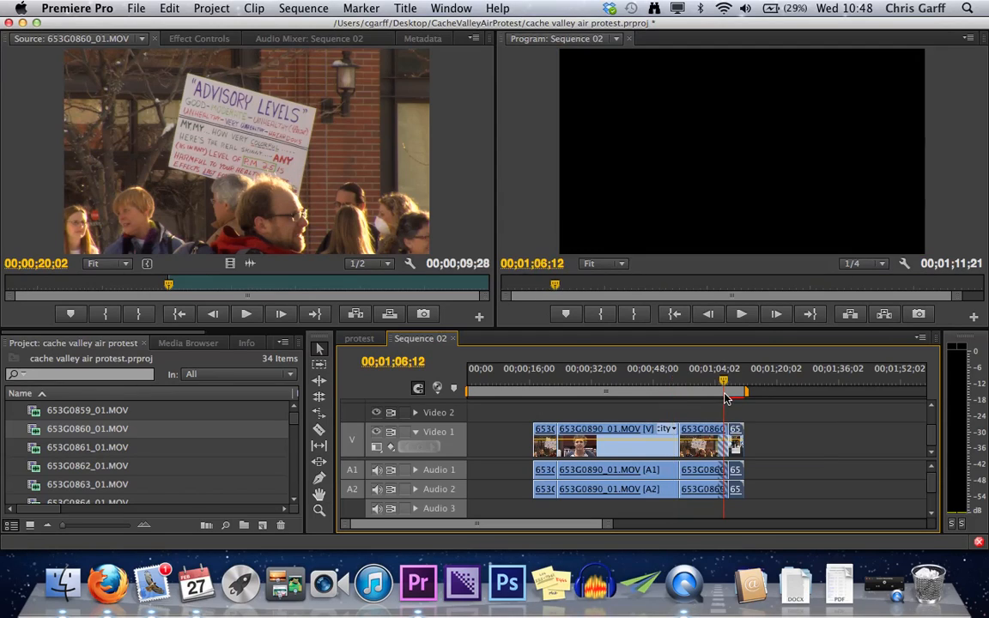
pyautogui.click(712, 396)
pyautogui.click(725, 398)
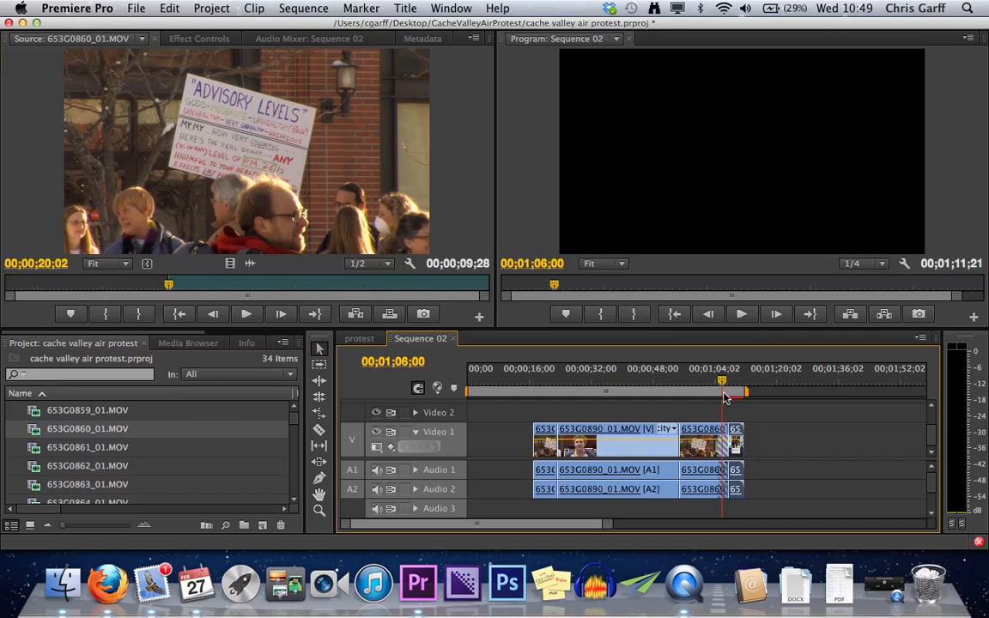
pyautogui.moveTo(724, 384); pyautogui.dragTo(712, 388)
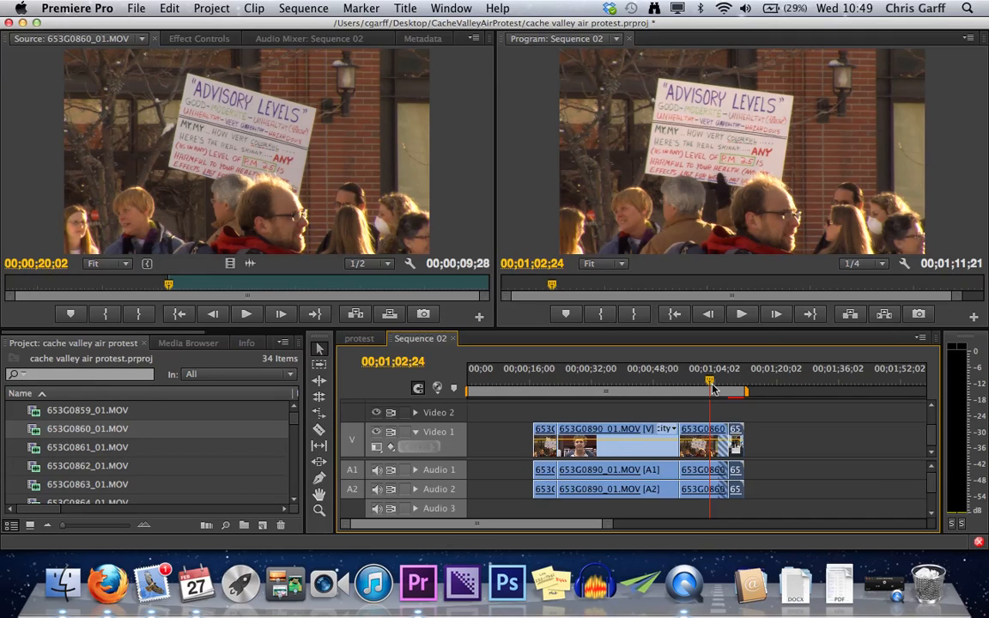
pyautogui.press('super+z')
pyautogui.moveTo(711, 388); pyautogui.dragTo(695, 390)
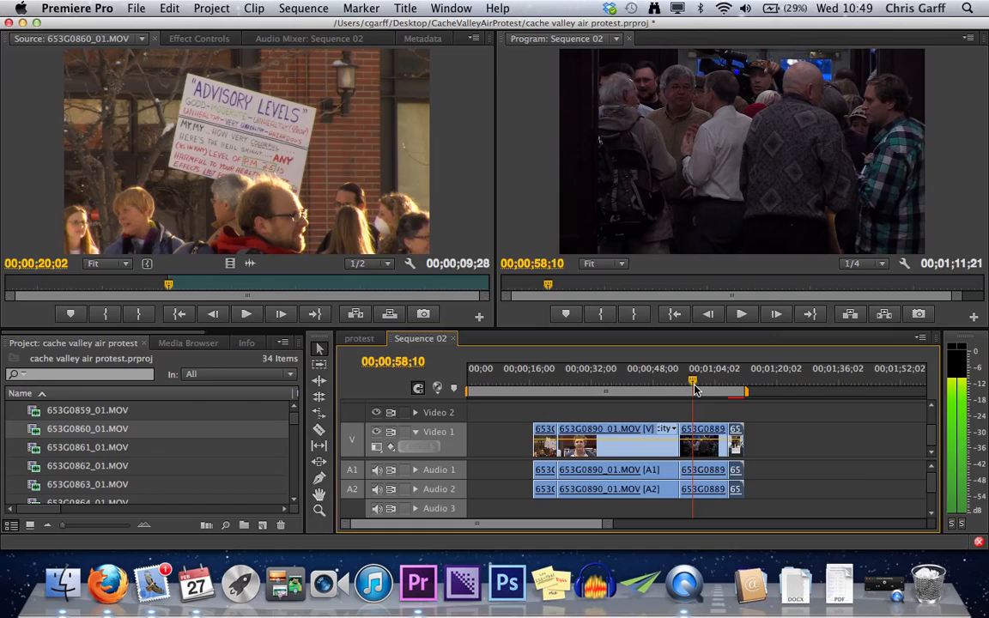
# - Clear the In point of 653G0860_01.MOV and move the source playhead to 00;00;17;12
pyautogui.rightClick(193, 282)
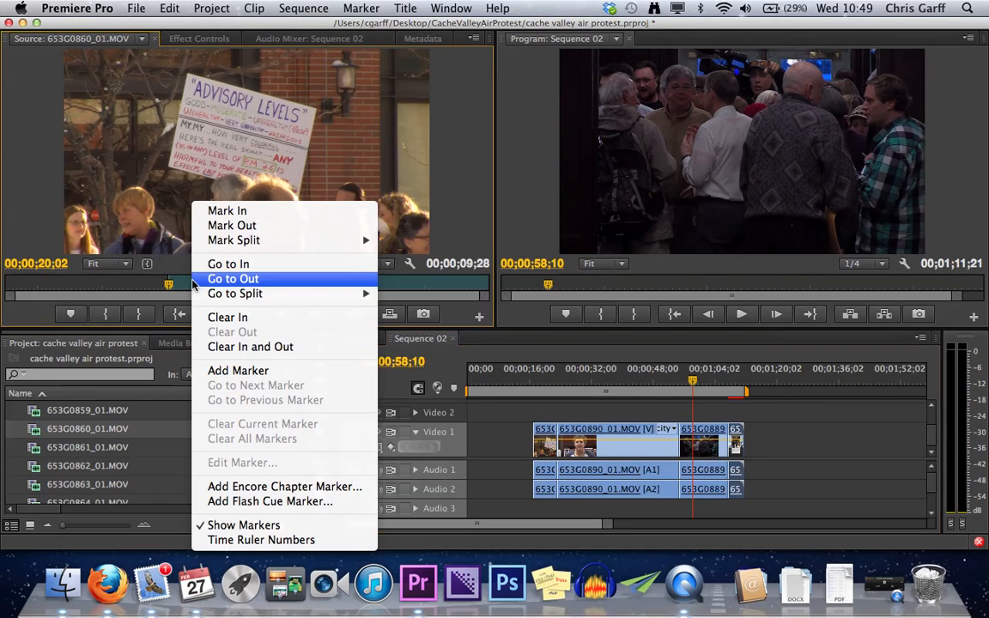
pyautogui.click(258, 316)
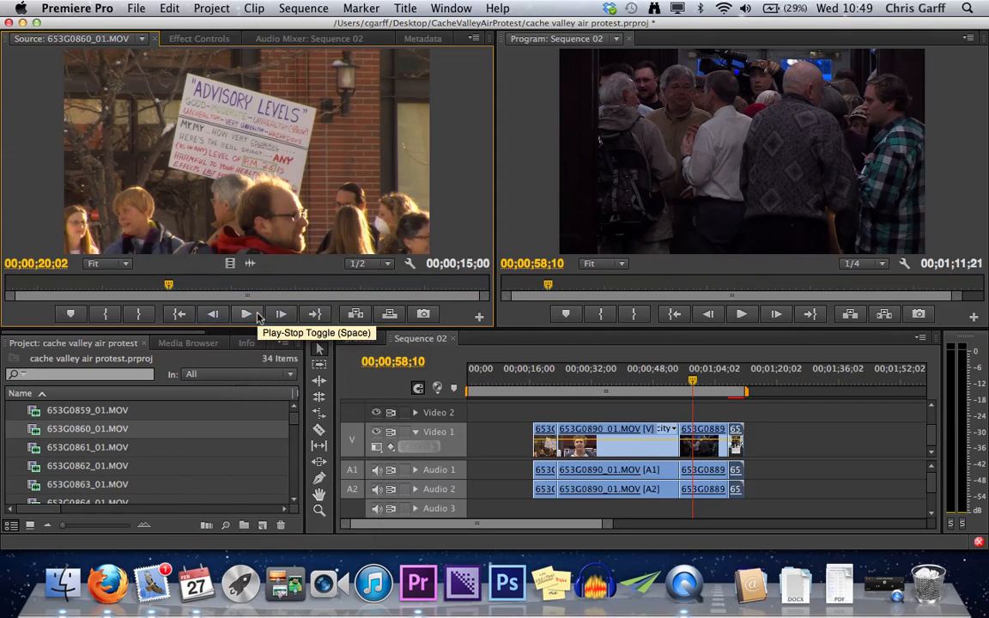
pyautogui.moveTo(168, 286); pyautogui.dragTo(85, 290)
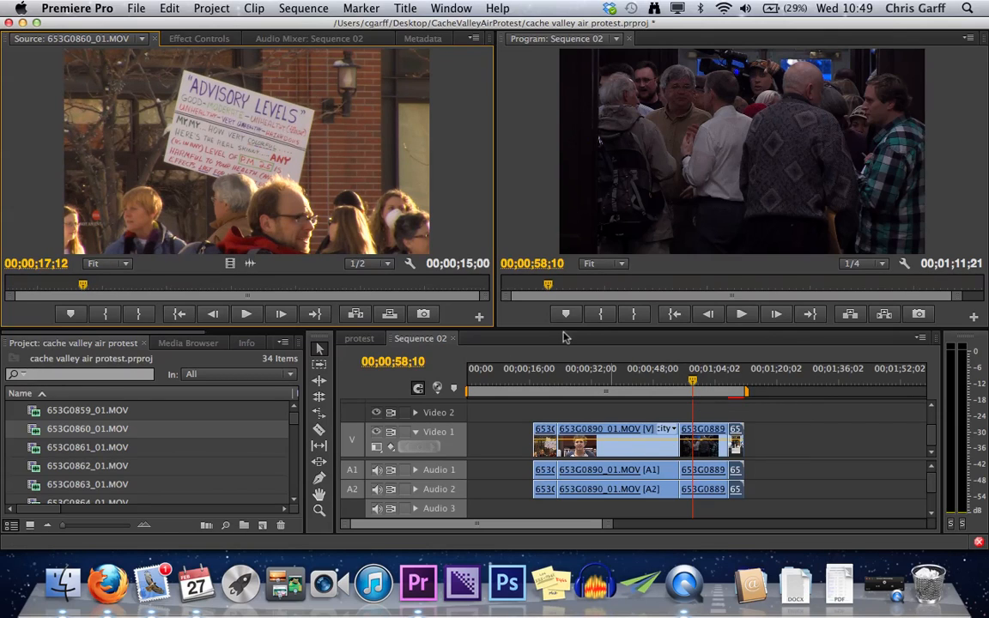
# - Examine the clip commands available for 653G0860_01.MOV in the Source monitor, including Insert and Overwrite
pyautogui.rightClick(333, 189)
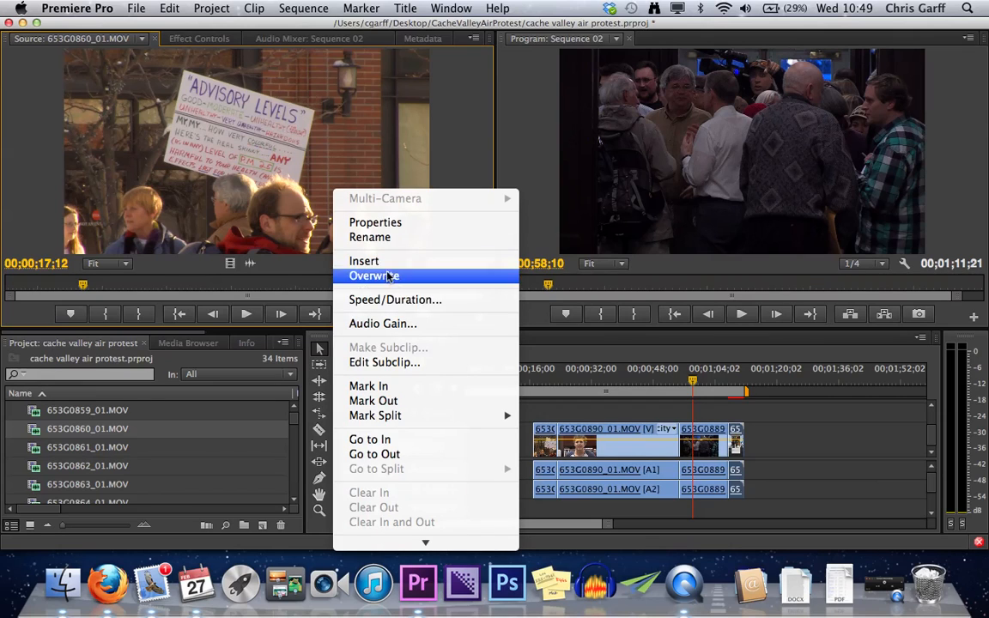
pyautogui.scroll(-5, 426, 401)
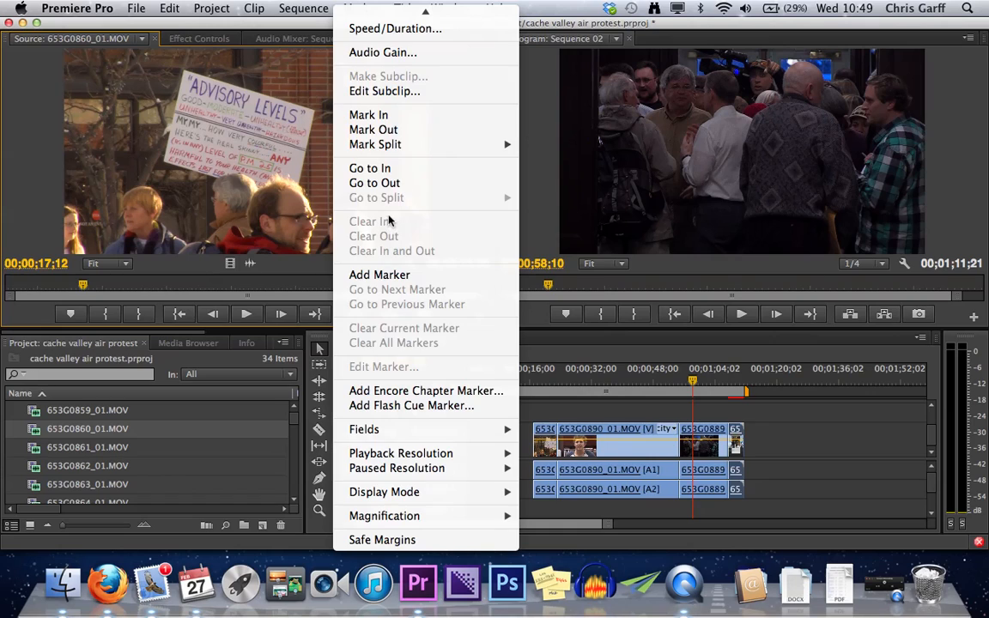
pyautogui.scroll(2, 384, 220)
pyautogui.scroll(2, 383, 219)
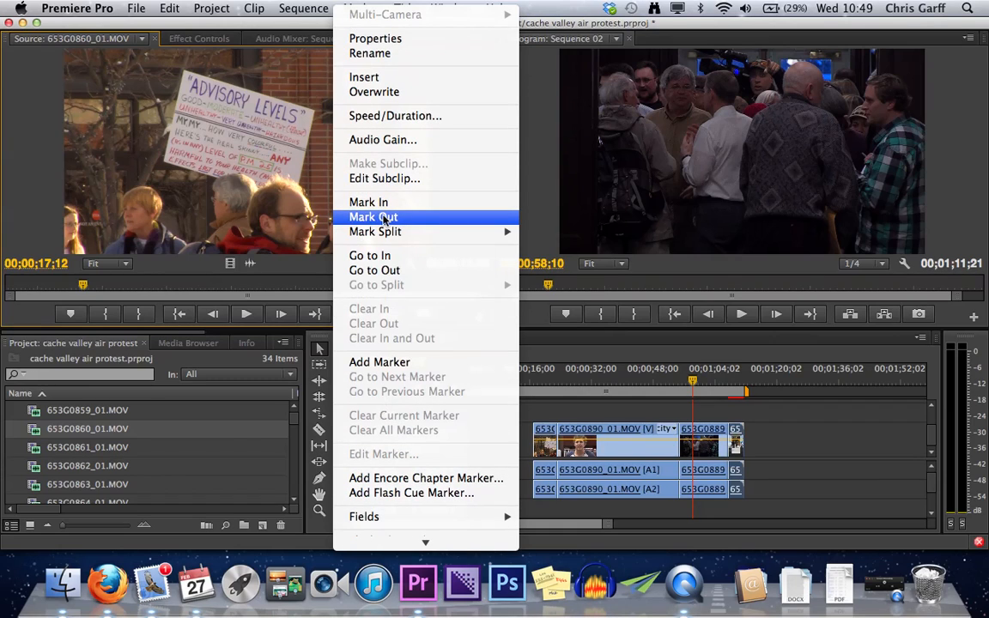
pyautogui.click(376, 92)
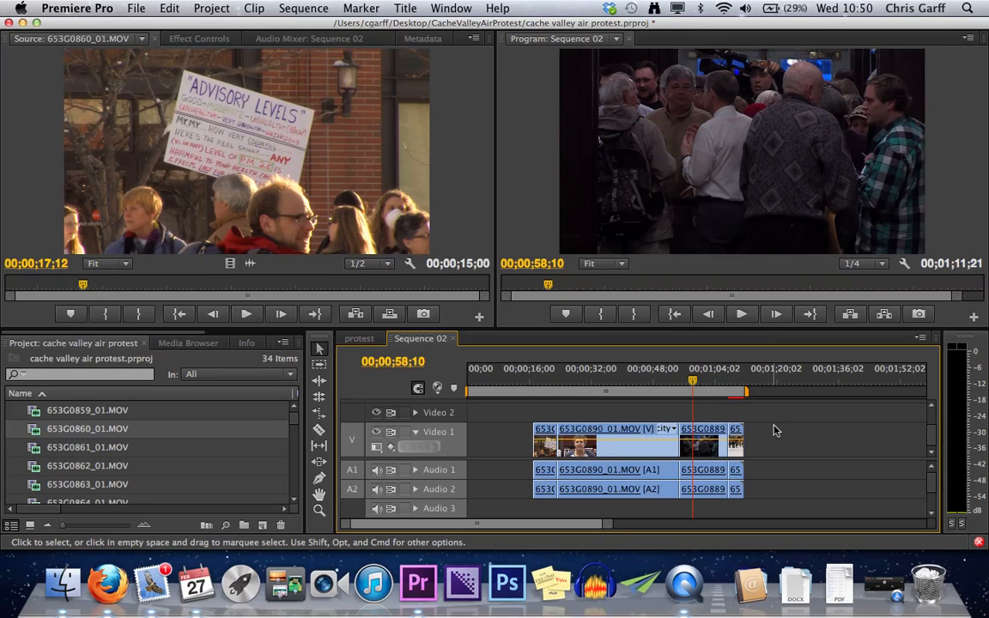
pyautogui.click(240, 208)
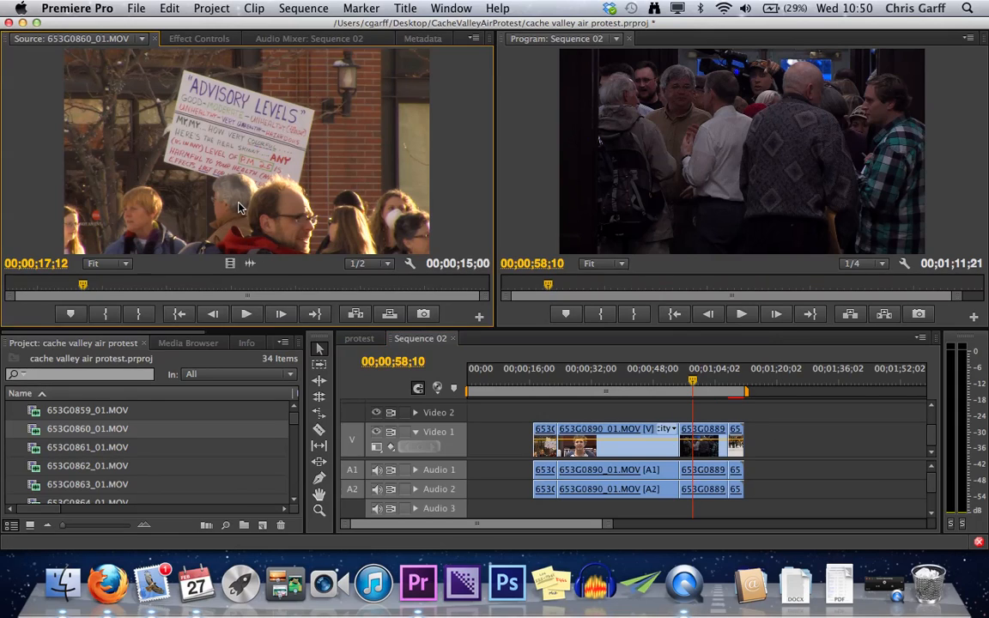
pyautogui.rightClick(241, 207)
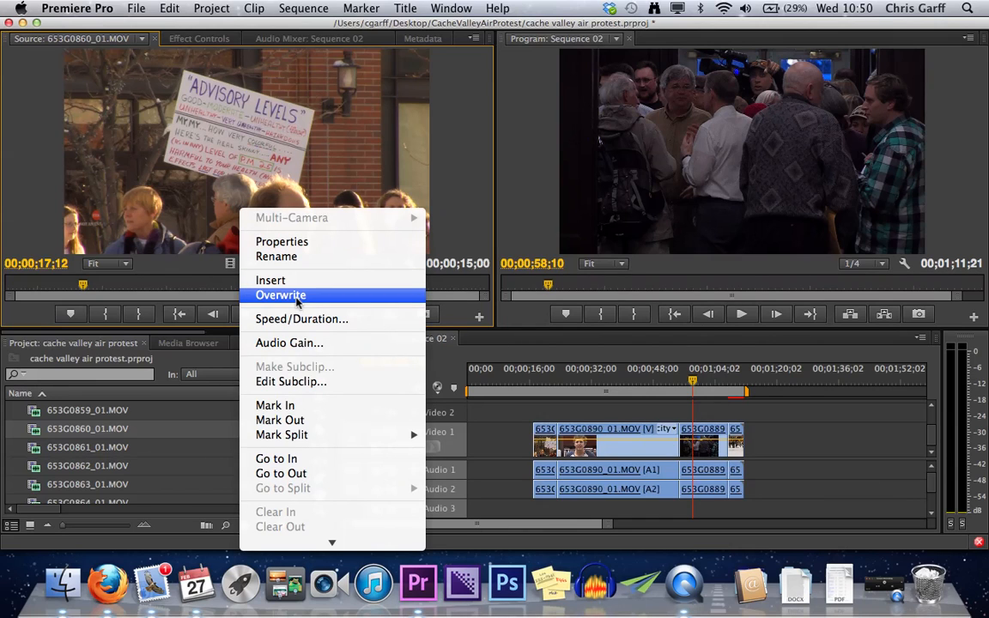
pyautogui.scroll(-5, 287, 287)
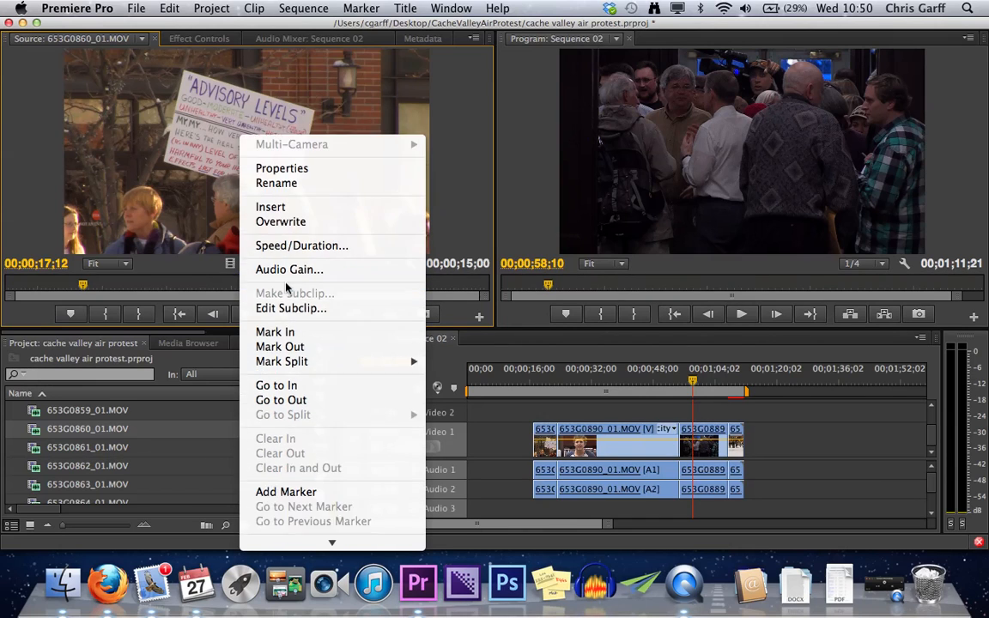
pyautogui.scroll(-5, 288, 288)
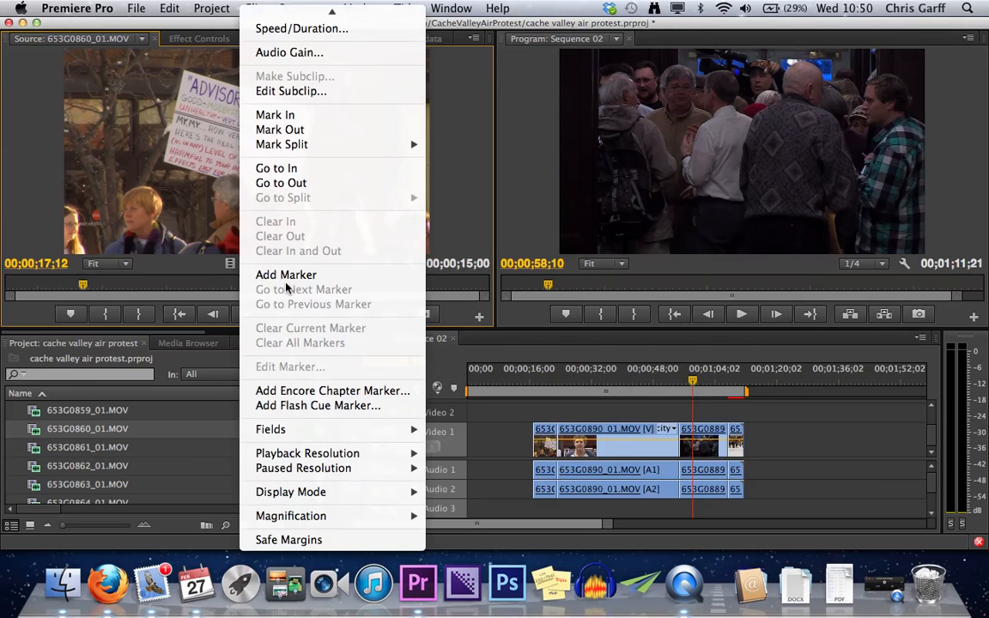
pyautogui.scroll(3, 286, 288)
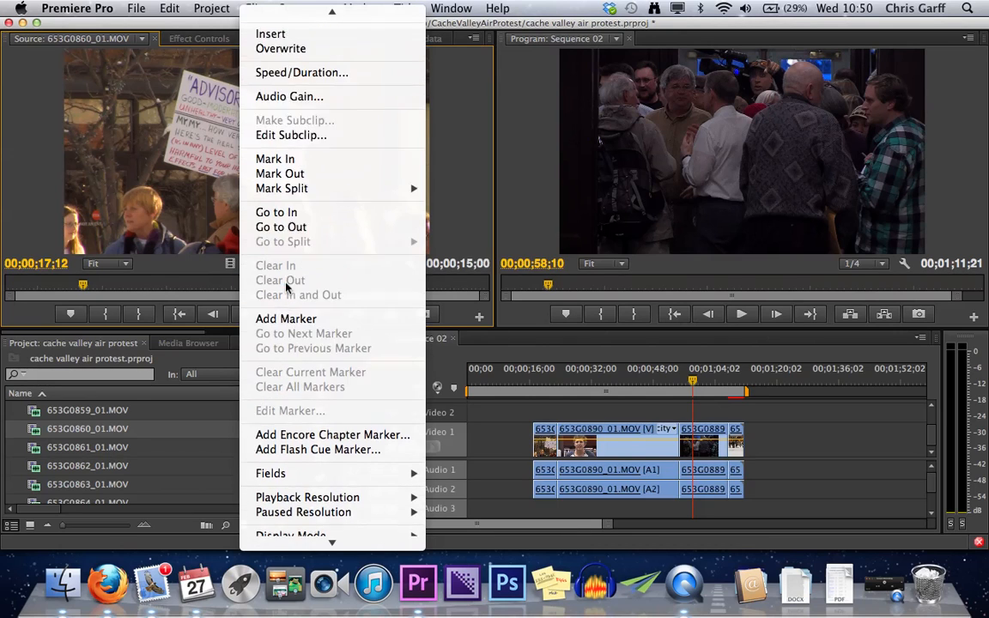
pyautogui.scroll(-3, 287, 287)
pyautogui.scroll(2, 287, 285)
pyautogui.scroll(-2, 287, 284)
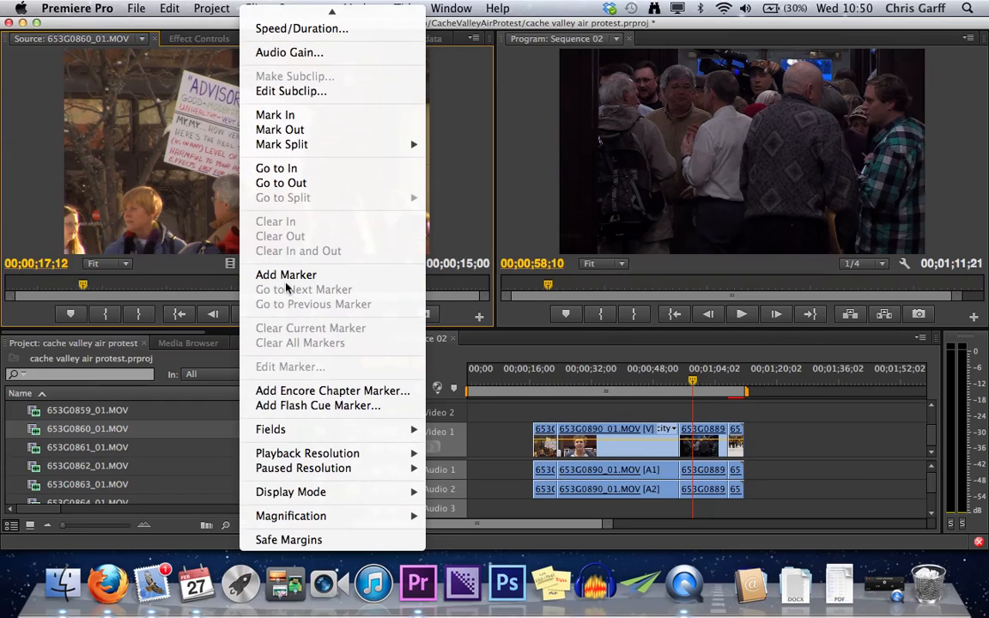
# - Examine the Replace With Clip options for the 653G0889 clip on Video 1, then leave them without choosing one
pyautogui.click(864, 472)
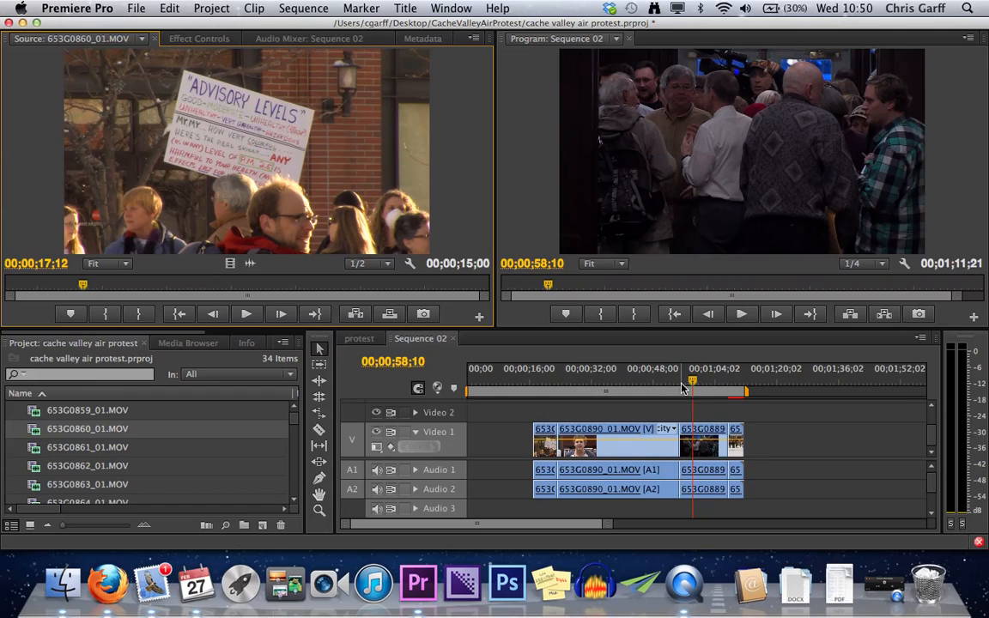
pyautogui.rightClick(706, 444)
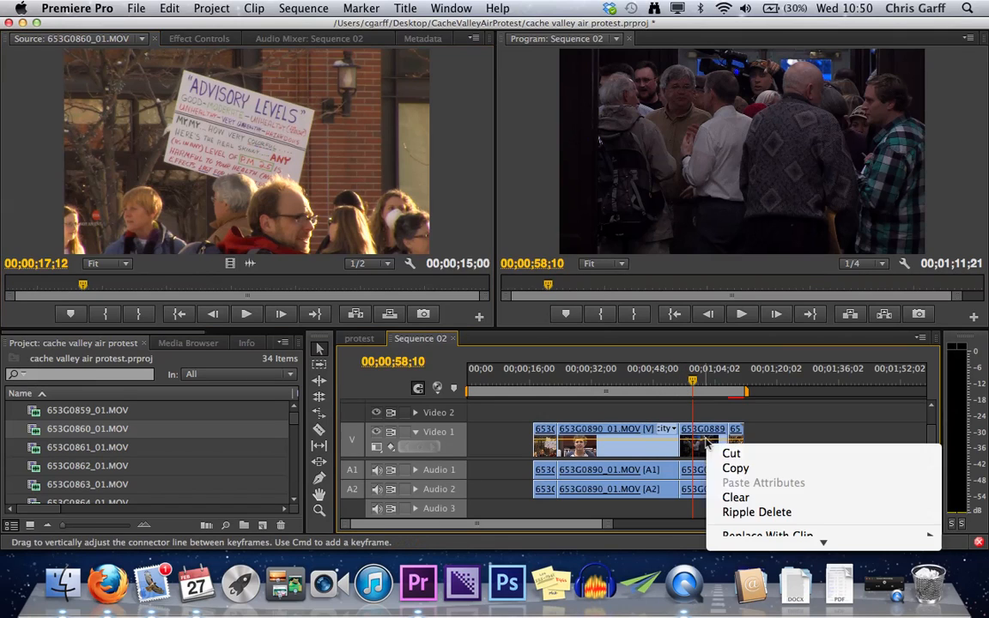
pyautogui.scroll(-3, 856, 492)
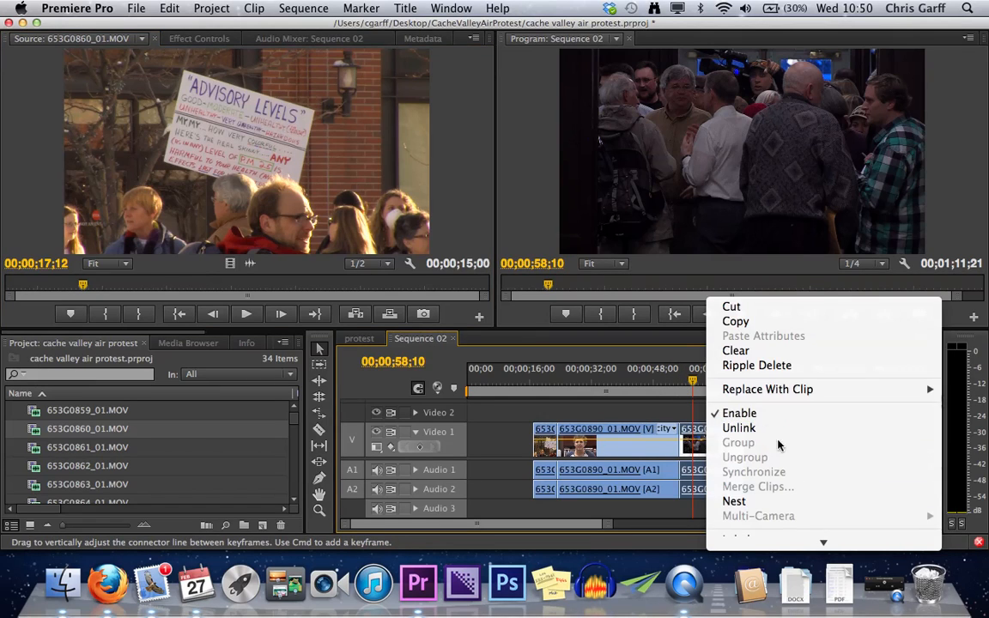
pyautogui.moveTo(762, 393)
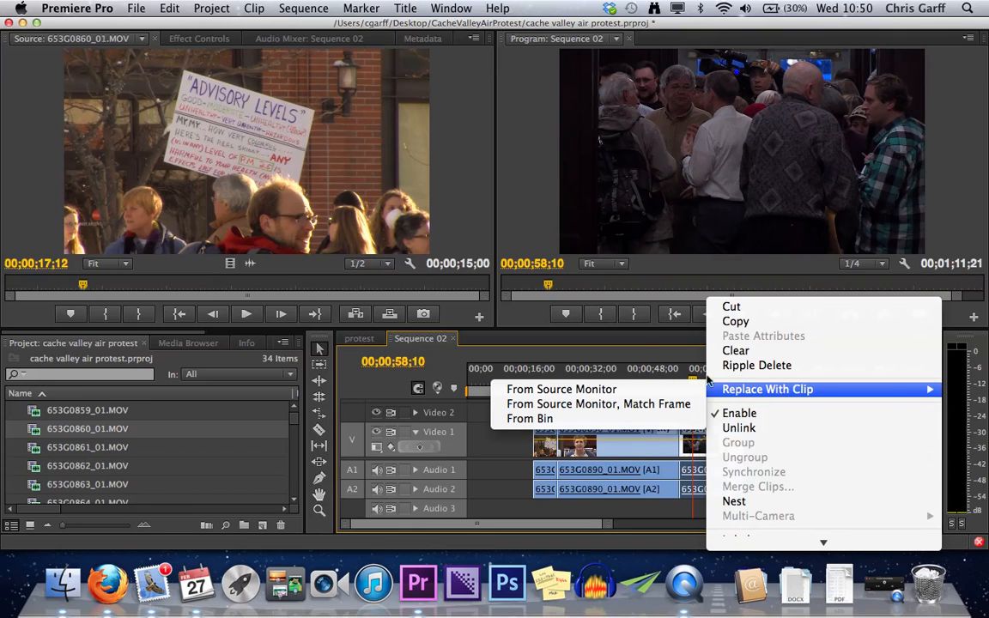
pyautogui.click(646, 342)
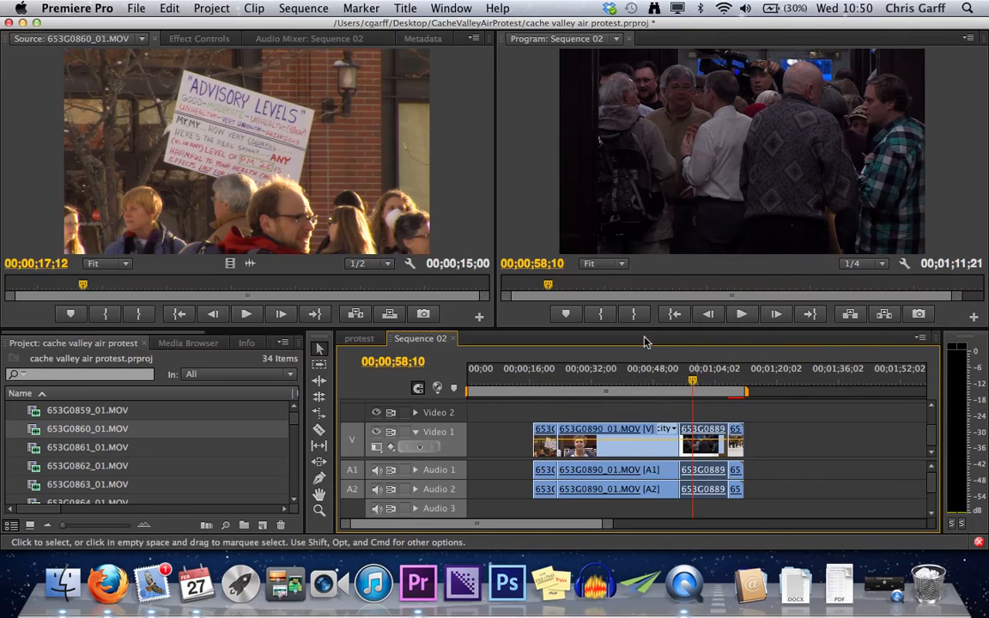
# - Try to replace the 653G0889 clip on Video 1 using From Source Monitor, Match Frame
pyautogui.rightClick(702, 456)
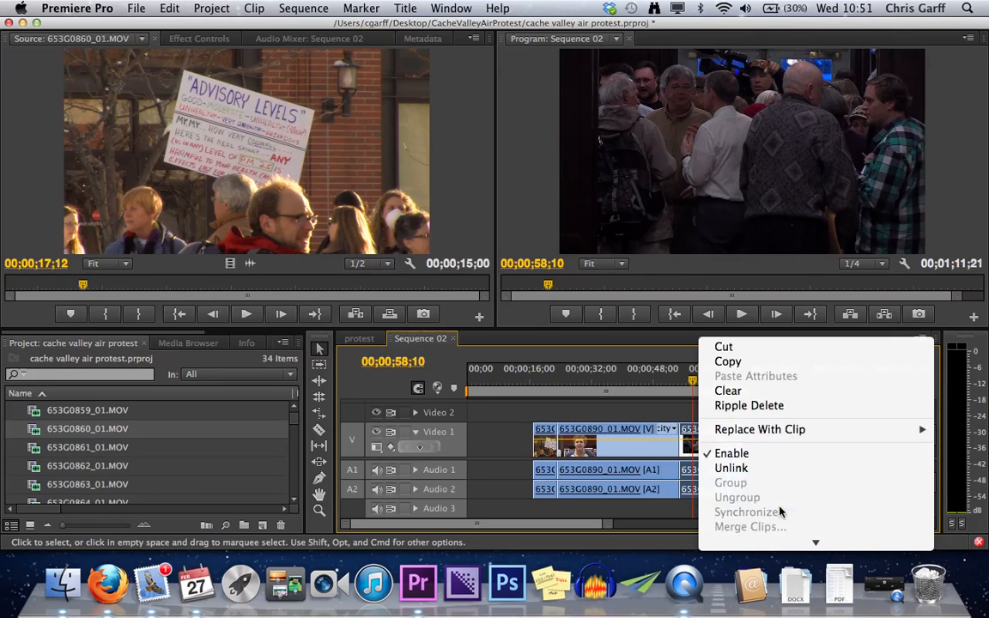
pyautogui.moveTo(763, 329)
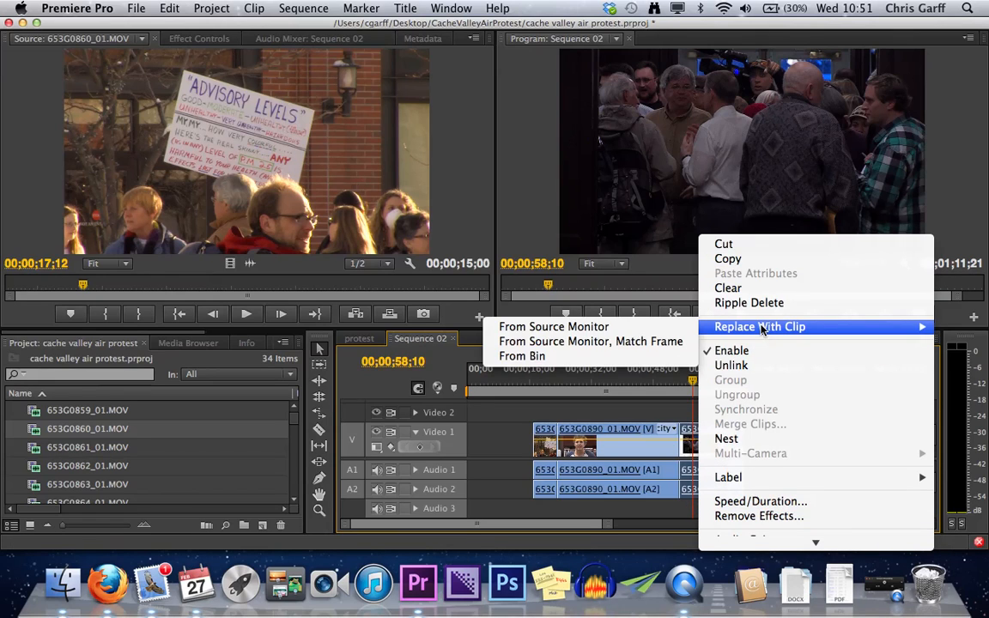
pyautogui.click(599, 342)
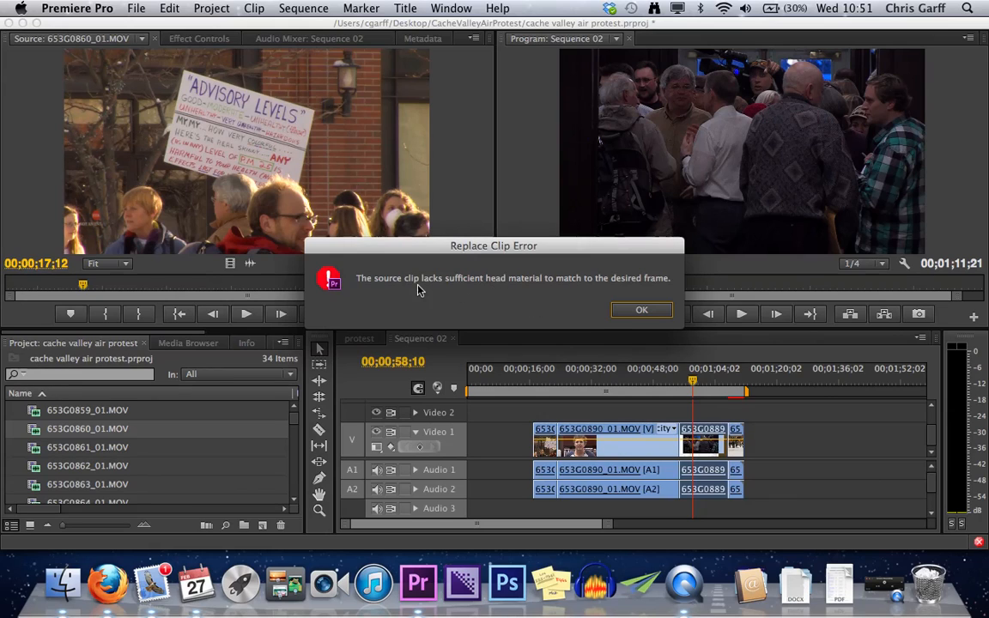
pyautogui.click(641, 312)
pyautogui.click(640, 313)
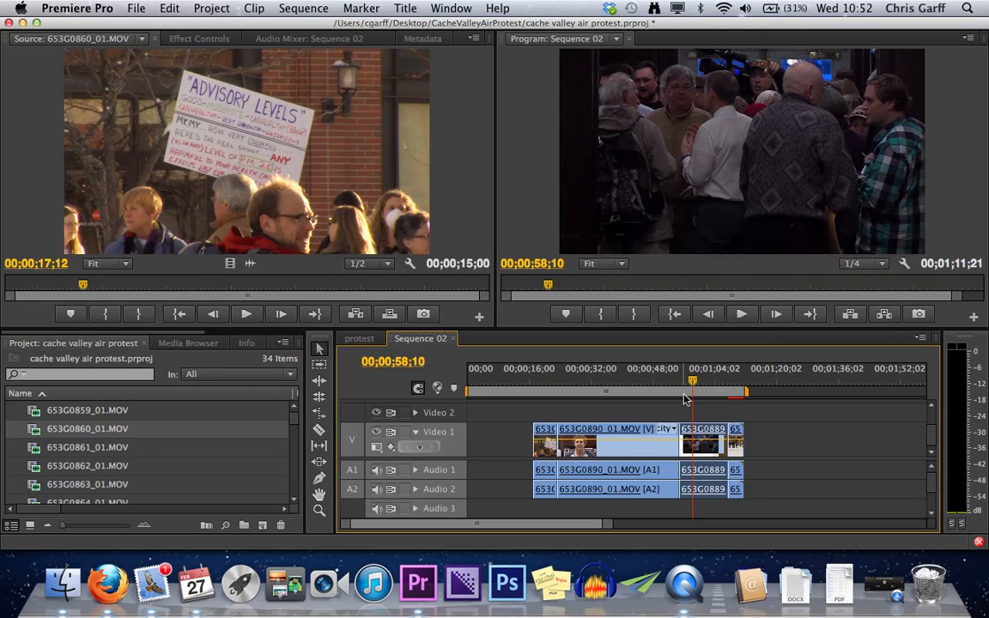
# - View the project clips 653G0890_01.MOV, 653G0889_01.MOV and 653G0888_01.MOV in turn in the Source monitor
pyautogui.click(108, 504)
pyautogui.scroll(-10, 108, 504)
pyautogui.click(102, 448)
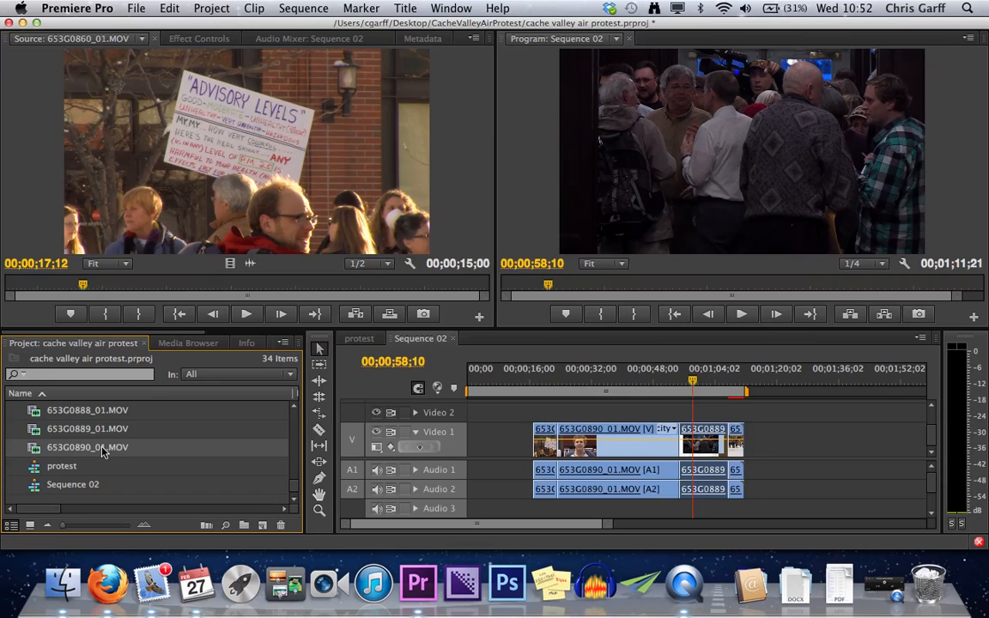
pyautogui.doubleClick(32, 450)
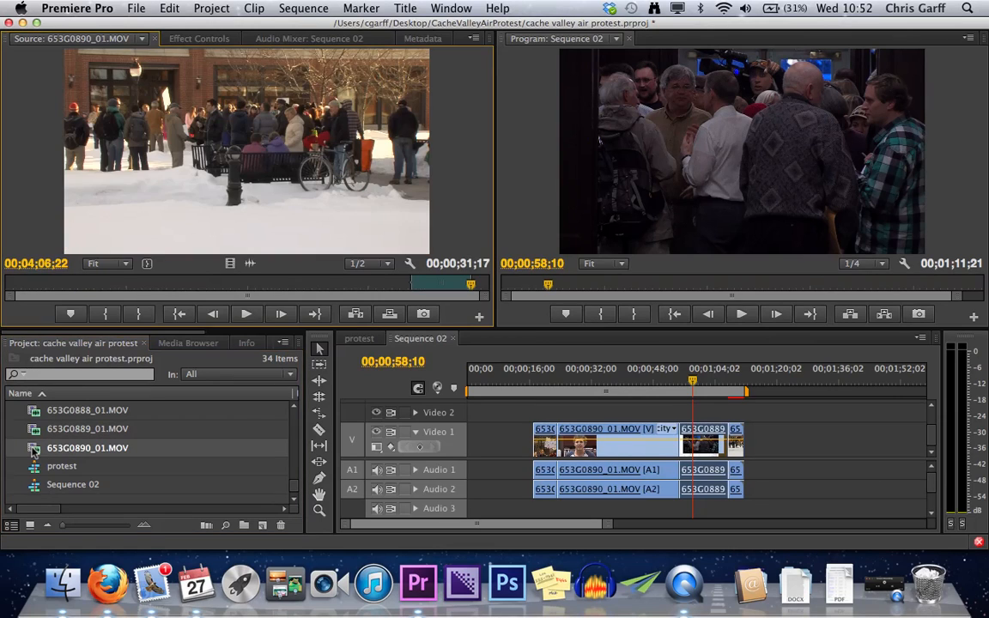
pyautogui.doubleClick(34, 429)
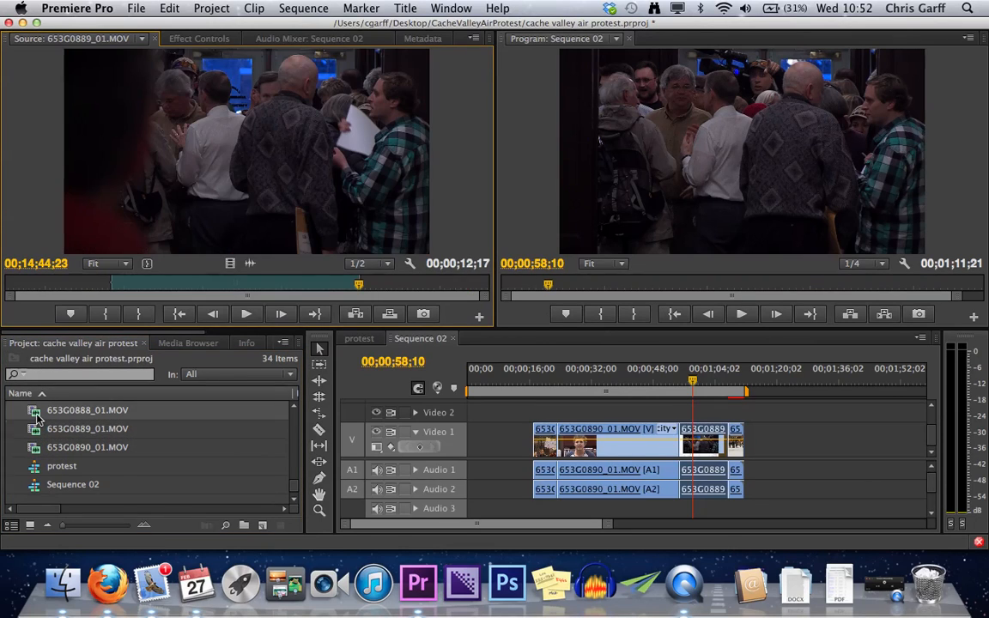
pyautogui.doubleClick(36, 412)
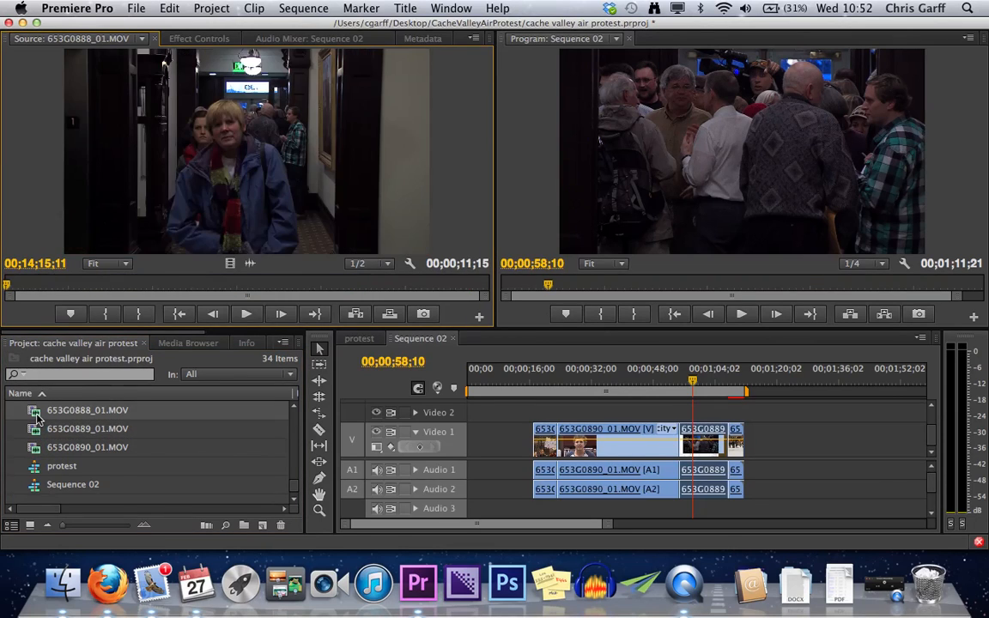
# - Show the project items in Icon view and look through the clip thumbnails
pyautogui.click(283, 342)
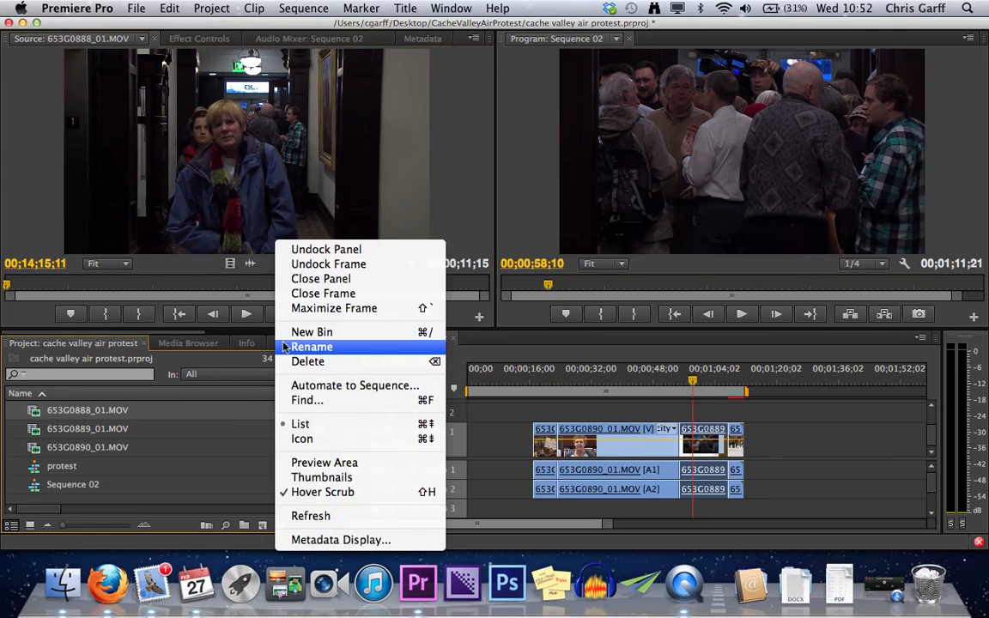
pyautogui.click(301, 439)
pyautogui.scroll(-10, 220, 443)
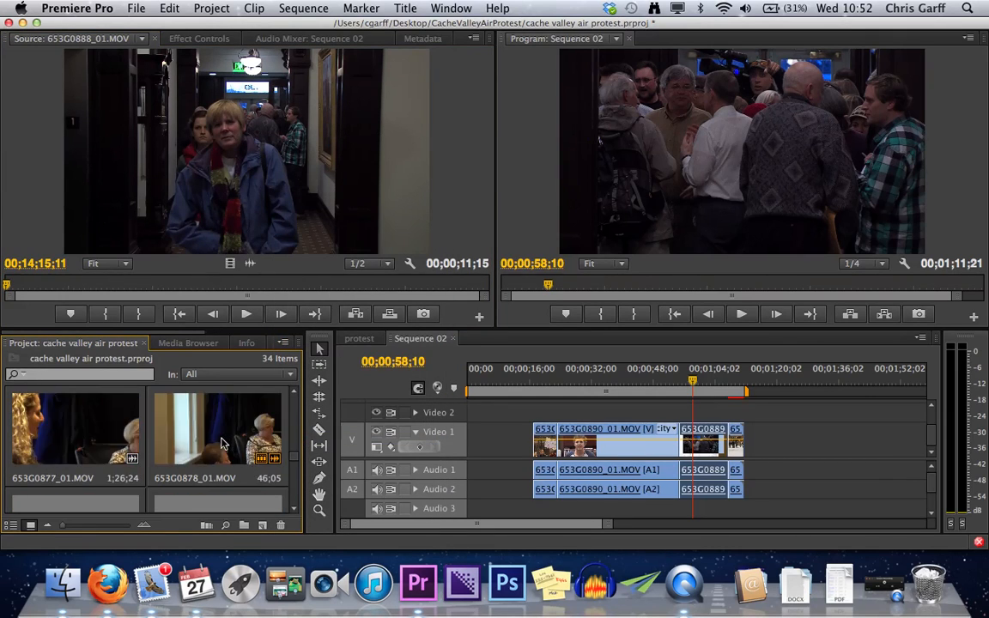
pyautogui.scroll(8, 221, 443)
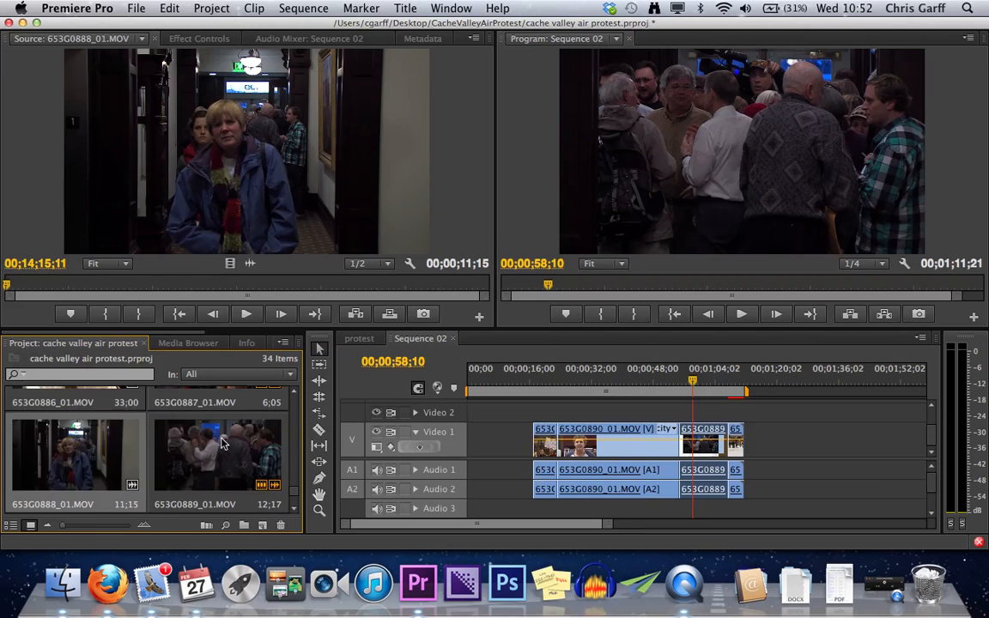
pyautogui.scroll(6, 220, 443)
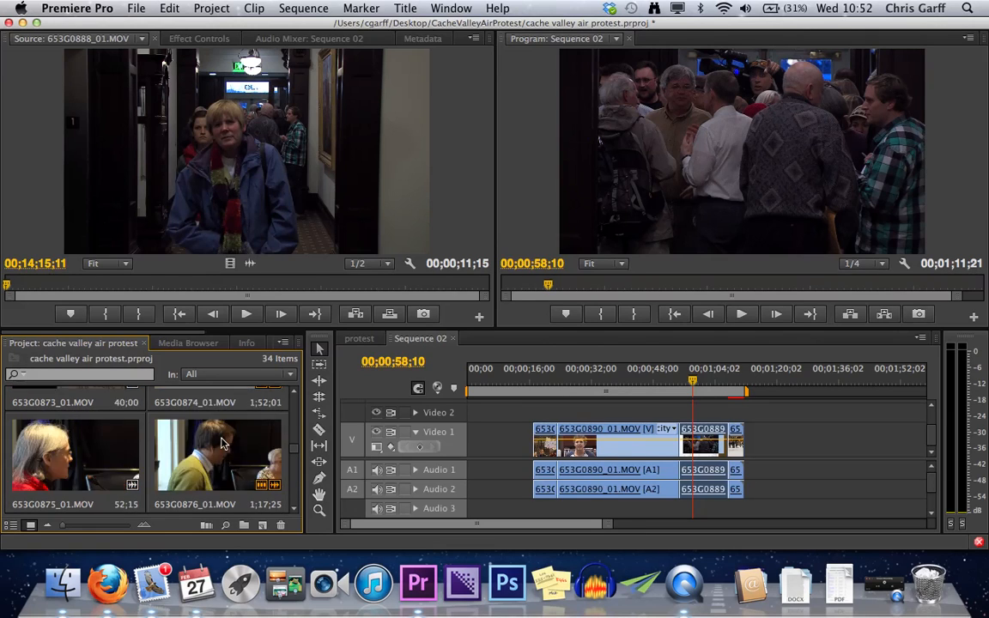
pyautogui.scroll(5, 220, 443)
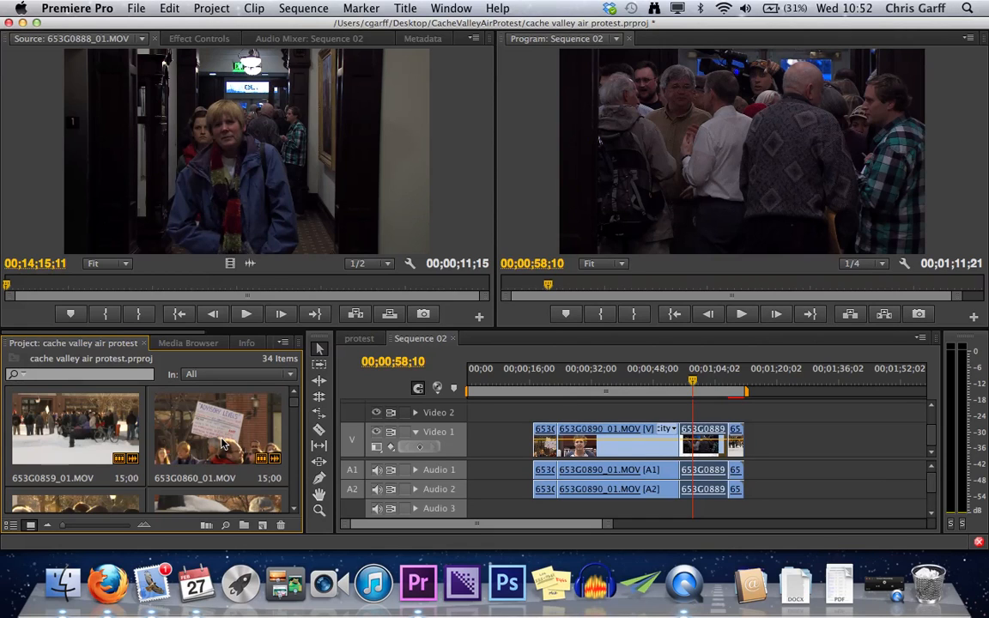
# - Open the 653G0890_01.MOV clip from Video 1 in the Source monitor and place the sequence playhead at 00;00;37;29
pyautogui.doubleClick(627, 442)
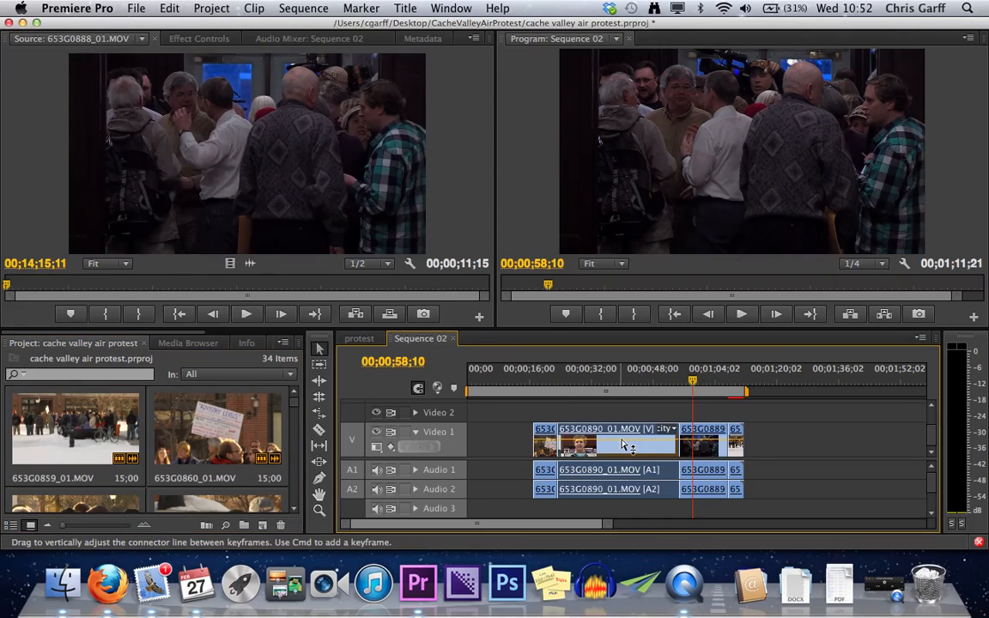
pyautogui.click(614, 395)
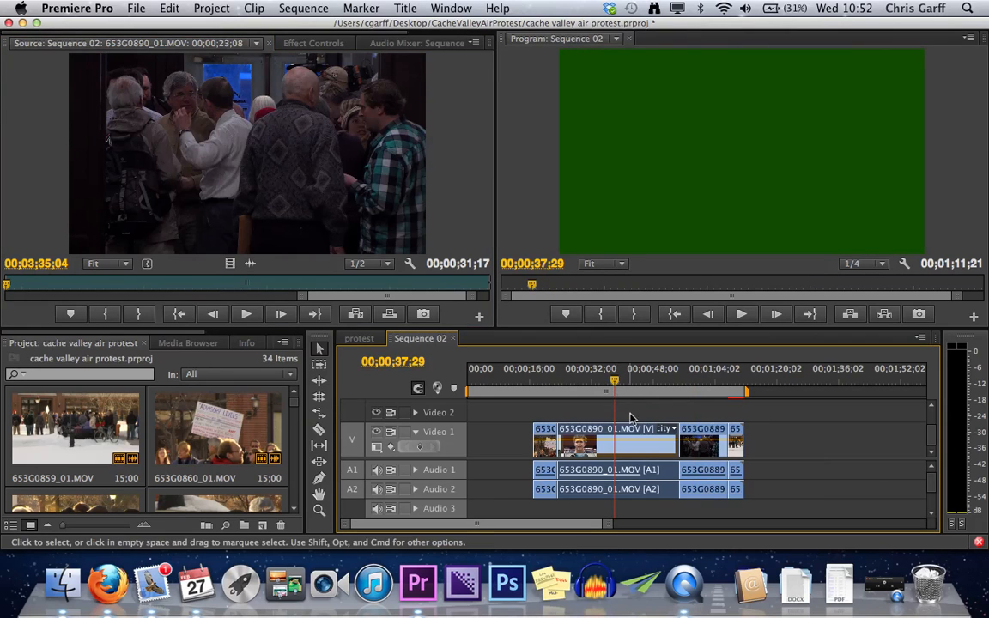
# - Maximize the Project panel and preview the thumbnail of the 31;17 clip 653G0890_01.MOV
pyautogui.scroll(-10, 156, 418)
pyautogui.scroll(-10, 156, 418)
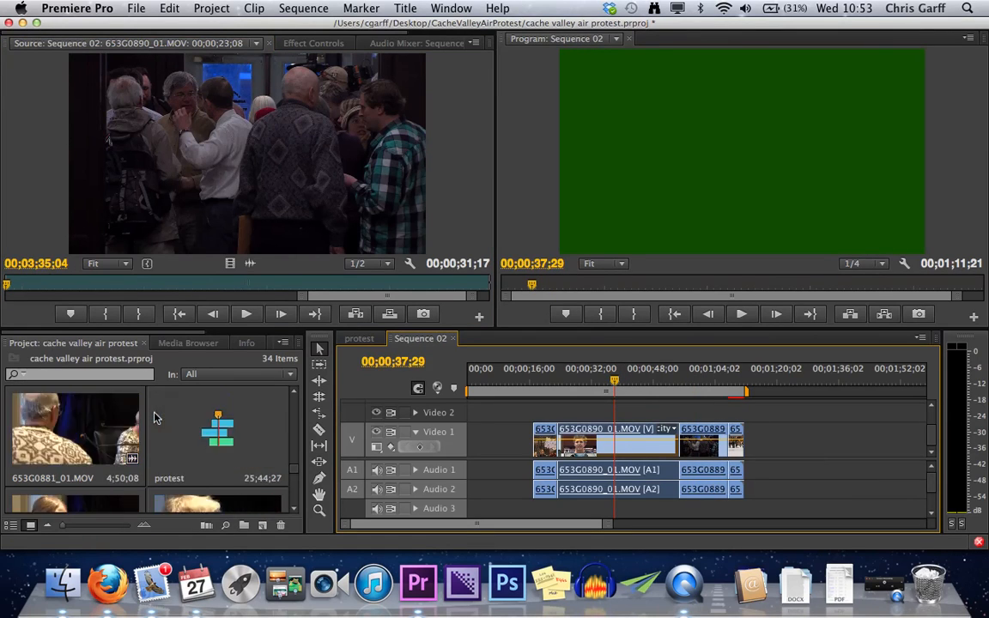
pyautogui.press('`')
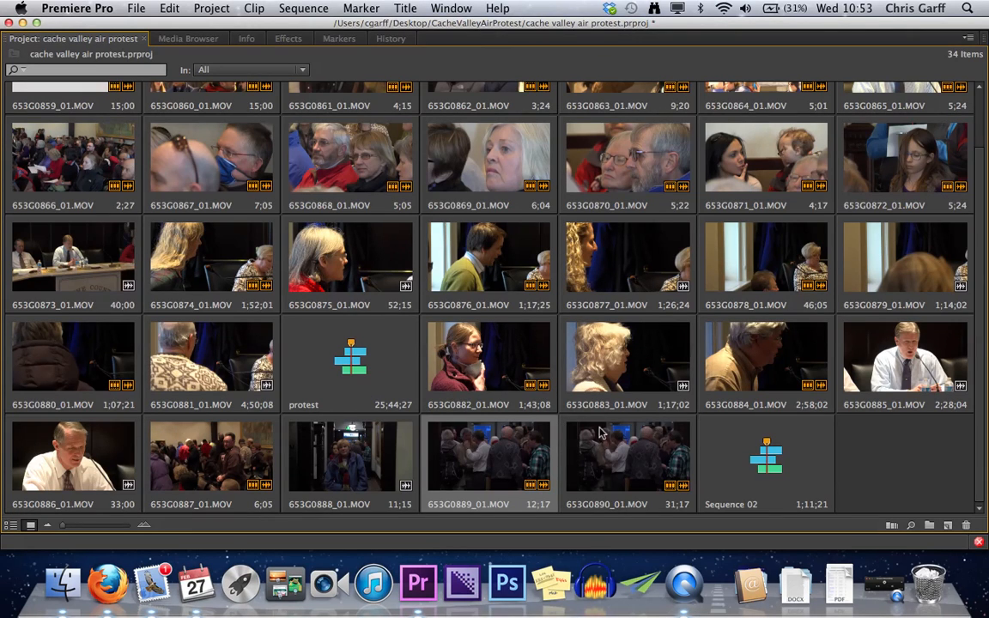
pyautogui.click(615, 459)
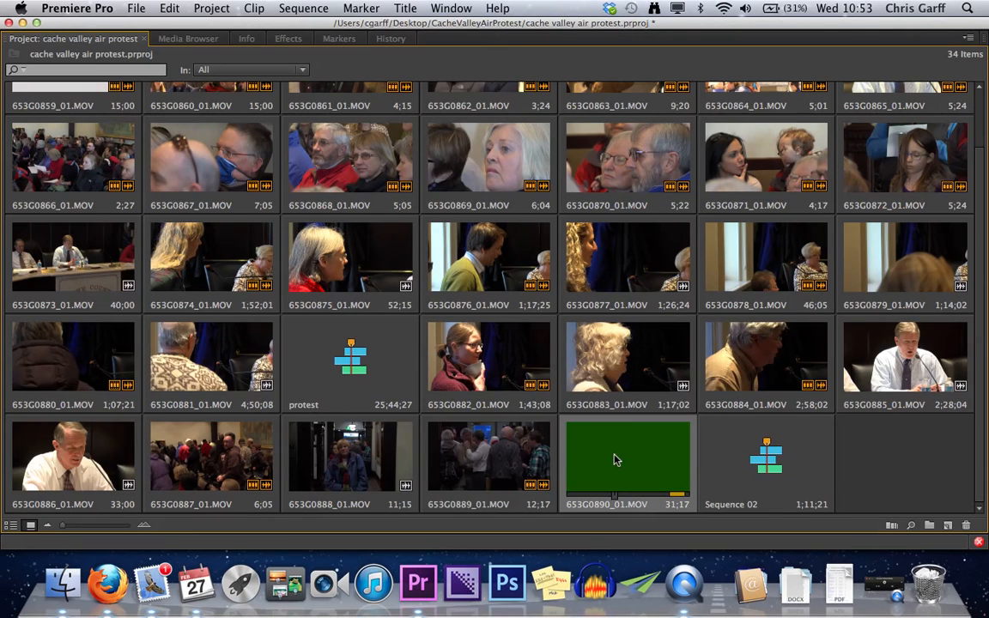
pyautogui.press('space')
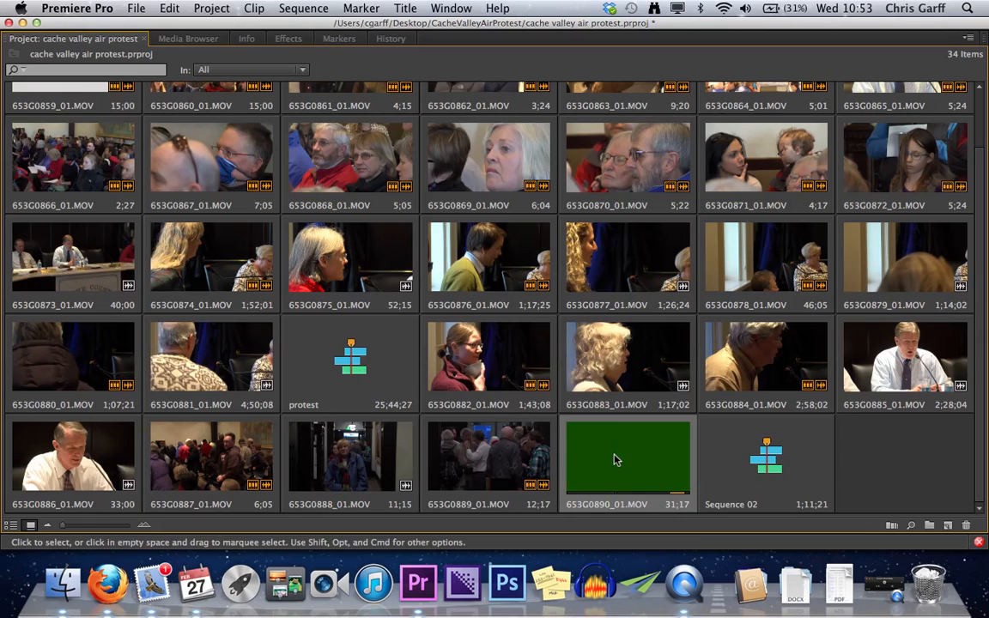
# - Import 653G0890_01.MOV from the MilkPrankInterview folder on the Desktop into the project
pyautogui.rightClick(878, 480)
pyautogui.moveTo(840, 477)
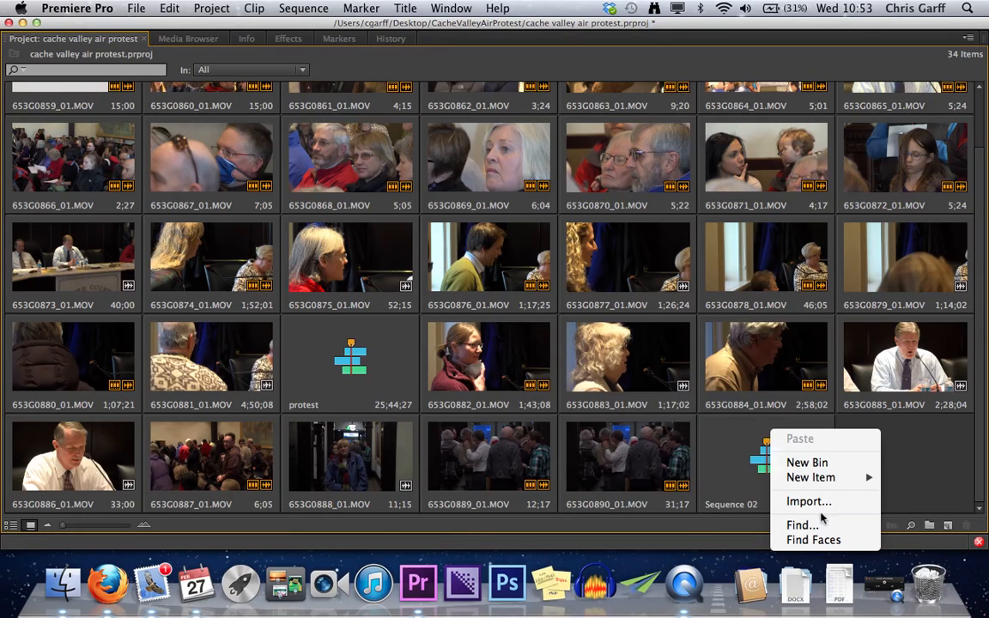
pyautogui.click(809, 501)
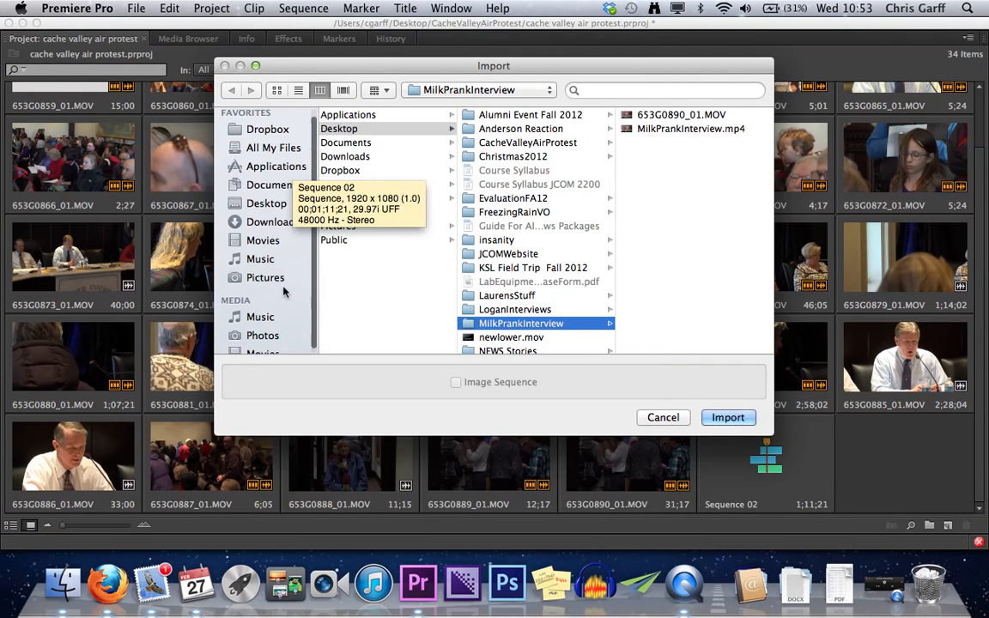
pyautogui.scroll(-1, 257, 283)
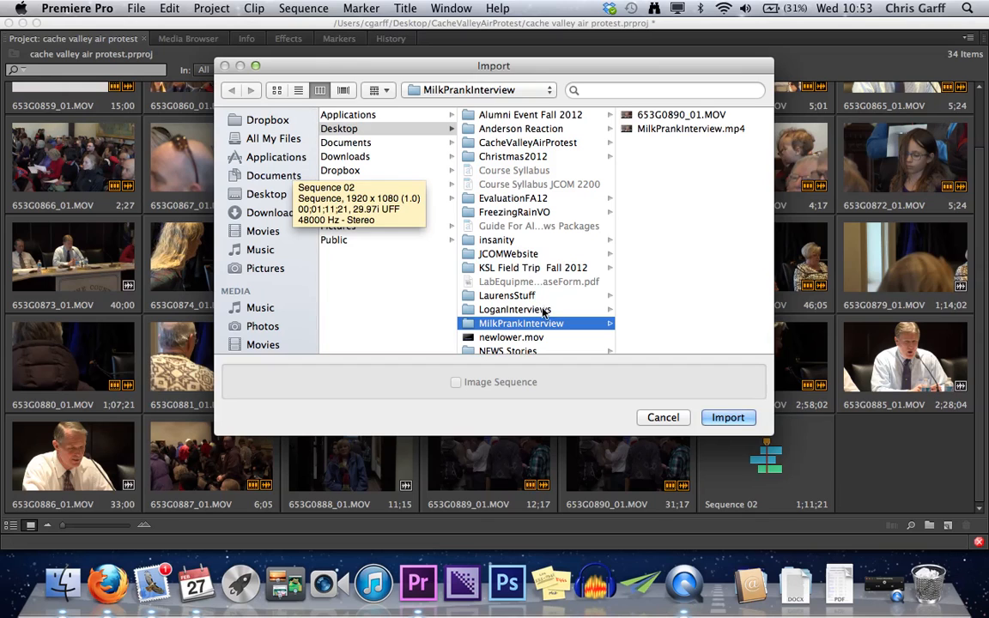
pyautogui.click(664, 116)
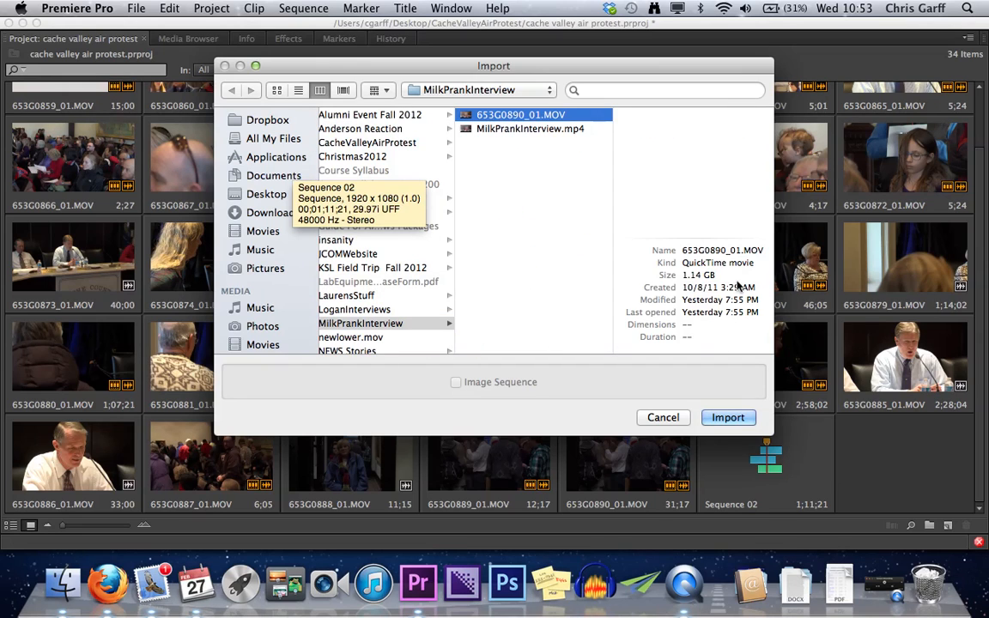
pyautogui.click(728, 418)
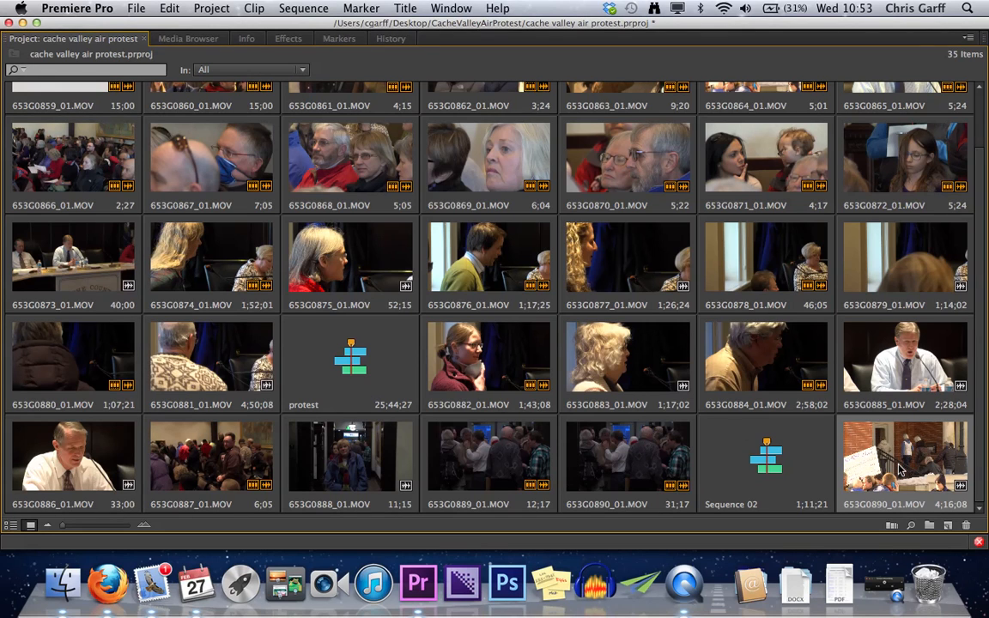
# - Open the newly imported 653G0890_01.MOV in the Source monitor and scrub its playhead back to 00;01;34;28
pyautogui.doubleClick(899, 470)
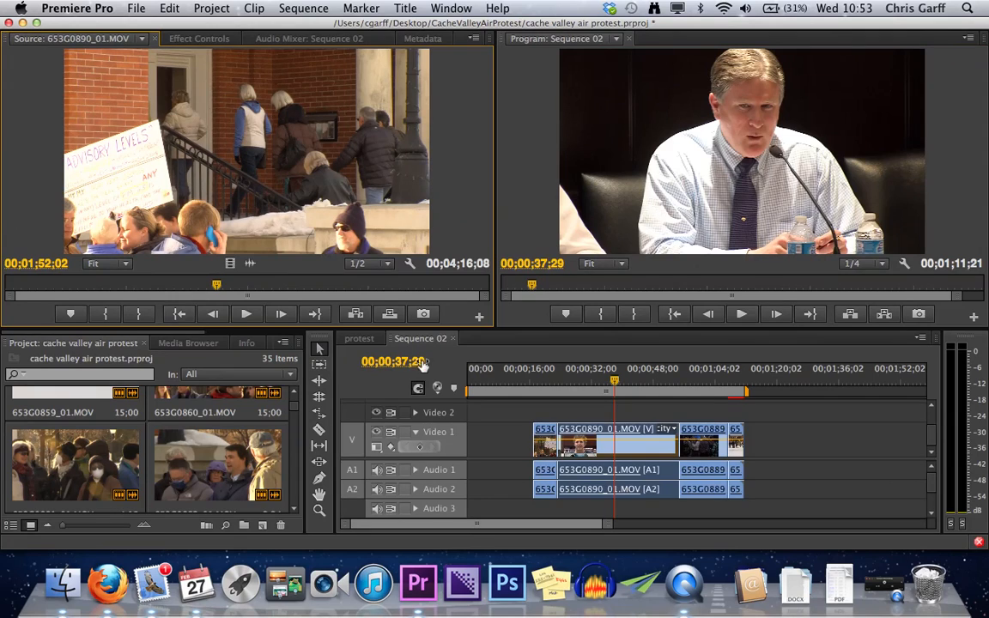
pyautogui.click(194, 287)
pyautogui.moveTo(194, 289)
pyautogui.mouseDown()
pyautogui.moveTo(260, 296)
pyautogui.moveTo(159, 296)
pyautogui.moveTo(183, 296)
pyautogui.mouseUp()
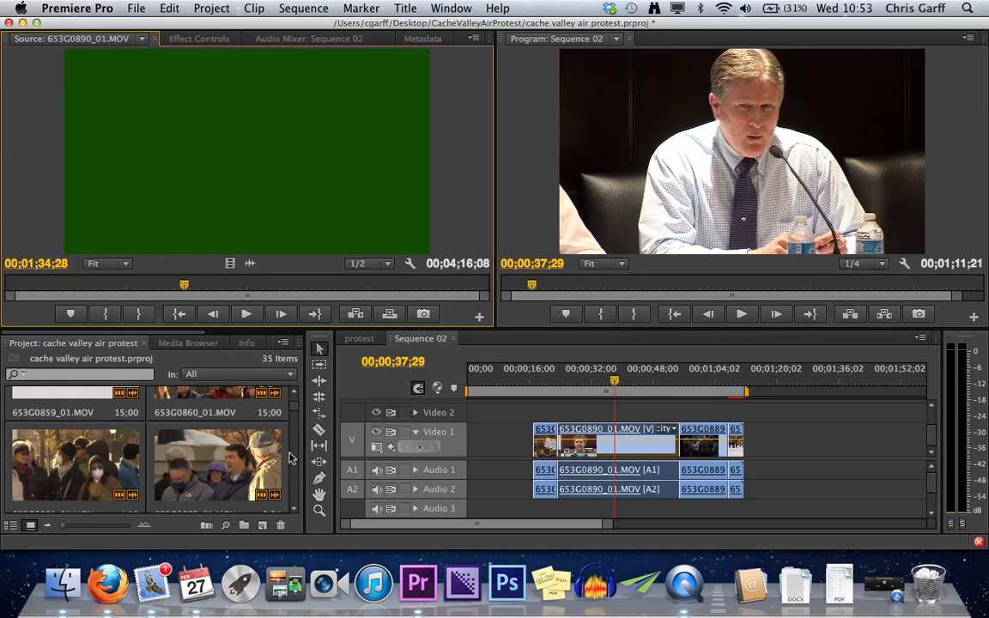
# - Delete the newly imported 653G0890_01.MOV, the 4;16;08 version, from the project
pyautogui.press('`')
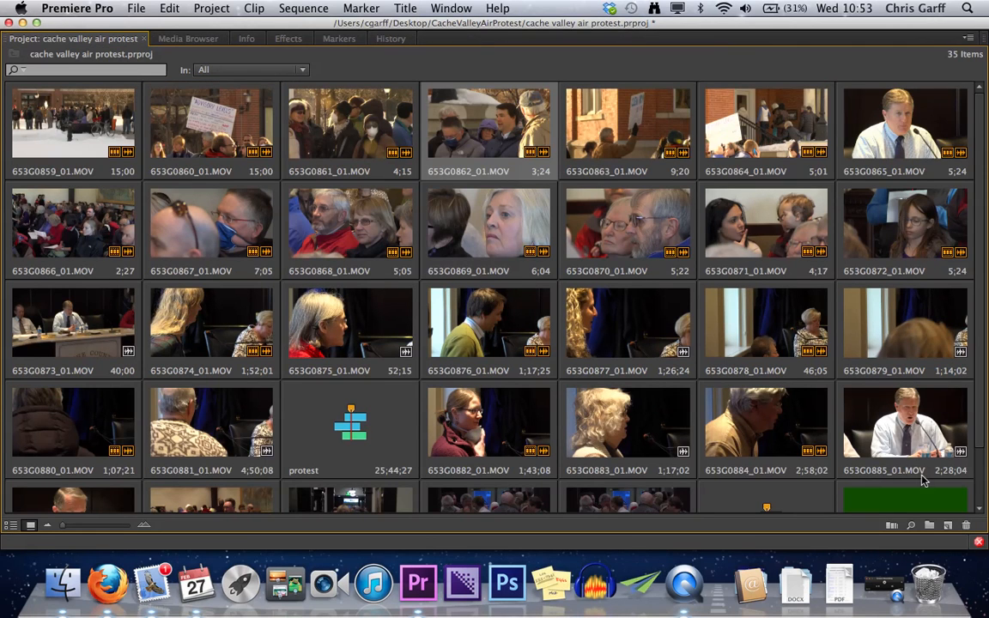
pyautogui.scroll(-2, 925, 464)
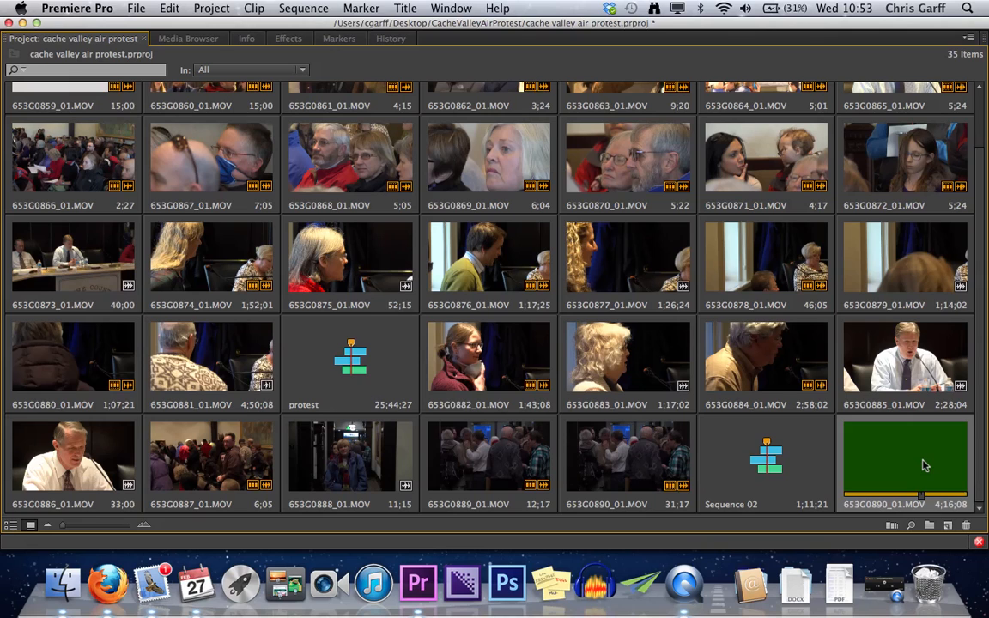
pyautogui.press('BackSpace')
# - Import MilkPrankInterview.mp4 from the MilkPrankInterview folder into the project and restore the Project panel to its normal size
pyautogui.rightClick(925, 464)
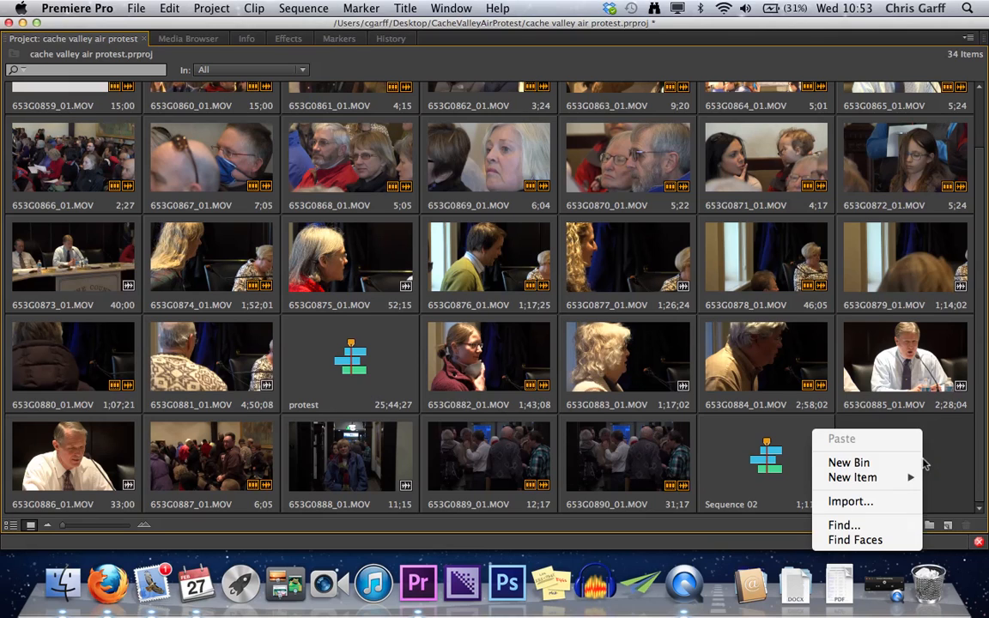
pyautogui.click(868, 503)
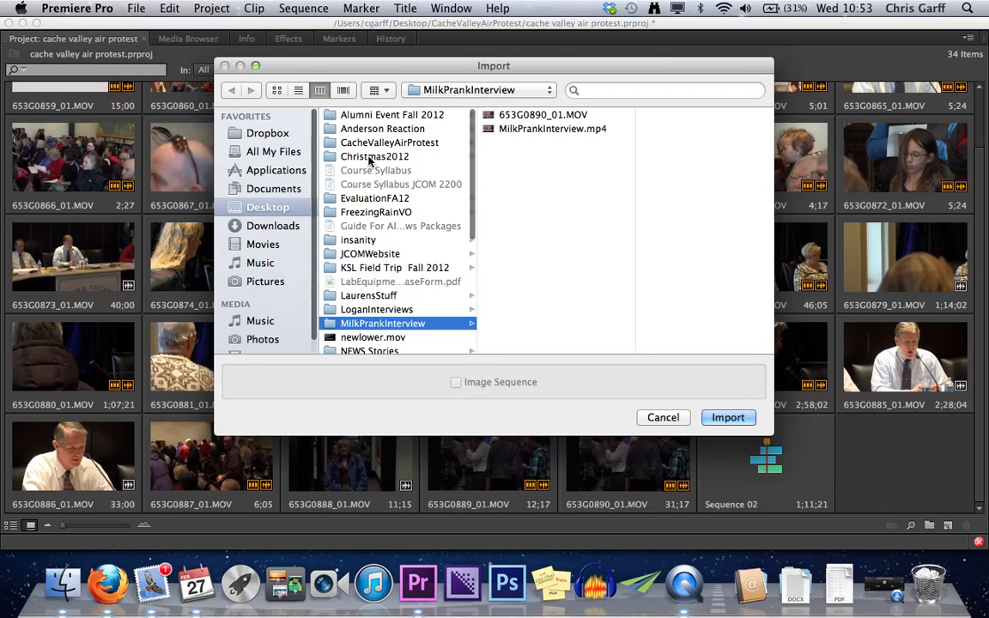
pyautogui.click(514, 129)
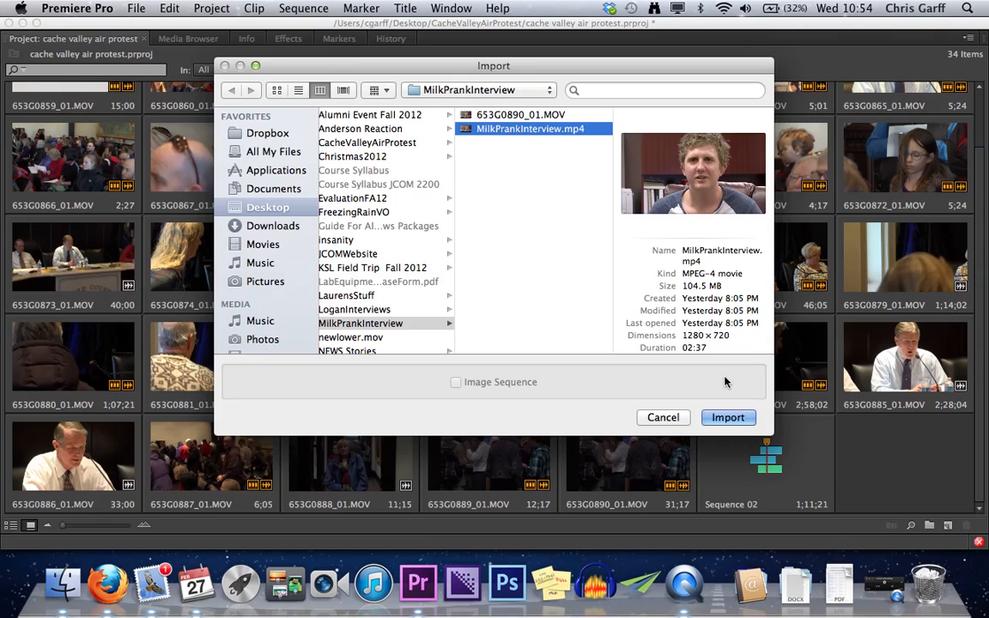
pyautogui.click(728, 417)
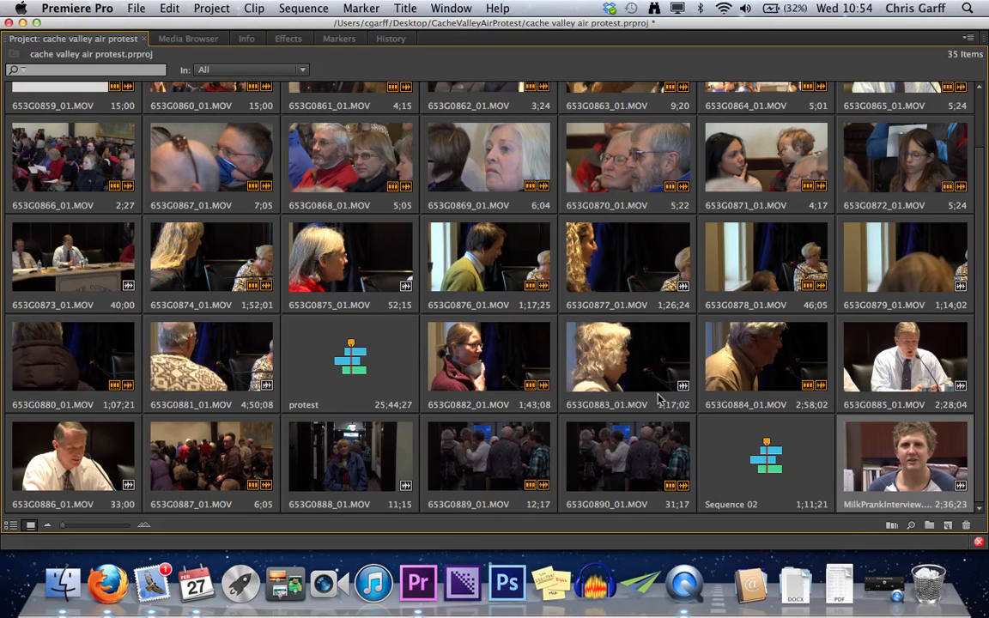
pyautogui.press('`')
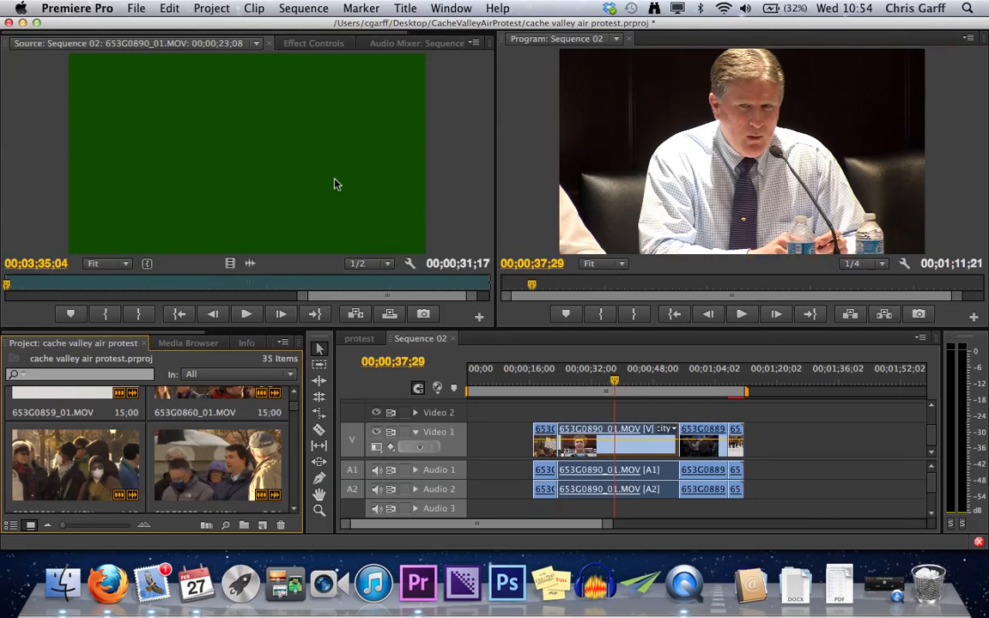
# - Add MilkPrankInterview.mp4 to Video 1 past the last clip at about 00;01;24;17 and play its opening, stopping at 00;01;28;17
pyautogui.scroll(-5, 240, 469)
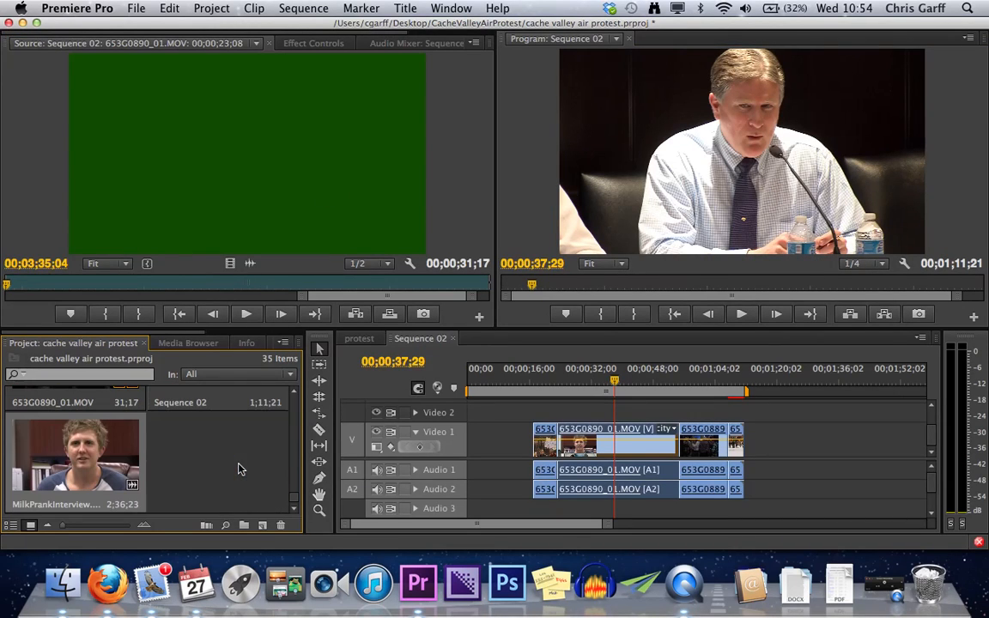
pyautogui.moveTo(92, 450); pyautogui.dragTo(799, 454)
pyautogui.click(818, 381)
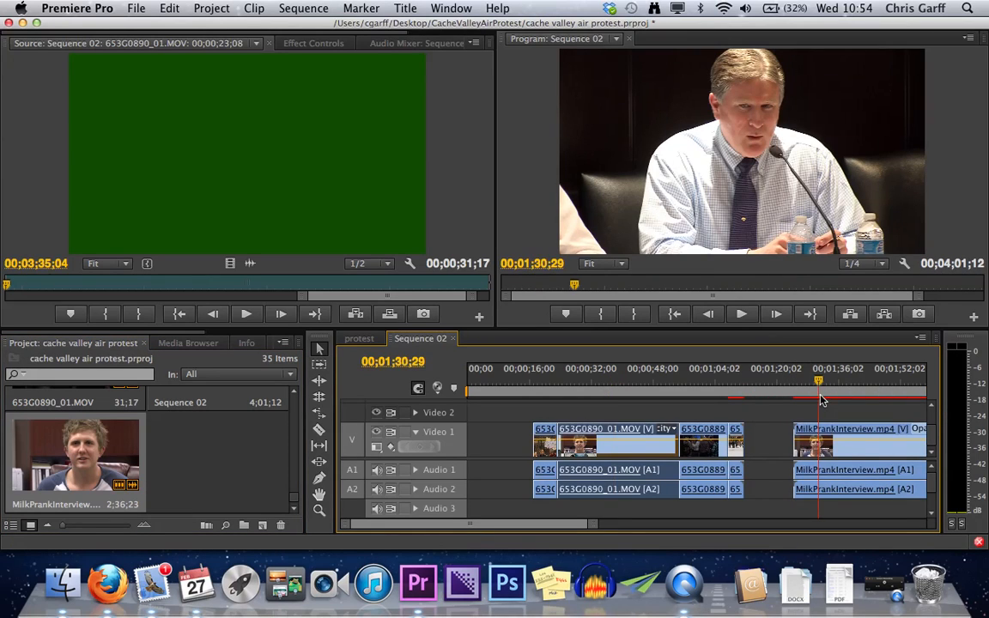
pyautogui.click(792, 393)
pyautogui.press('space')
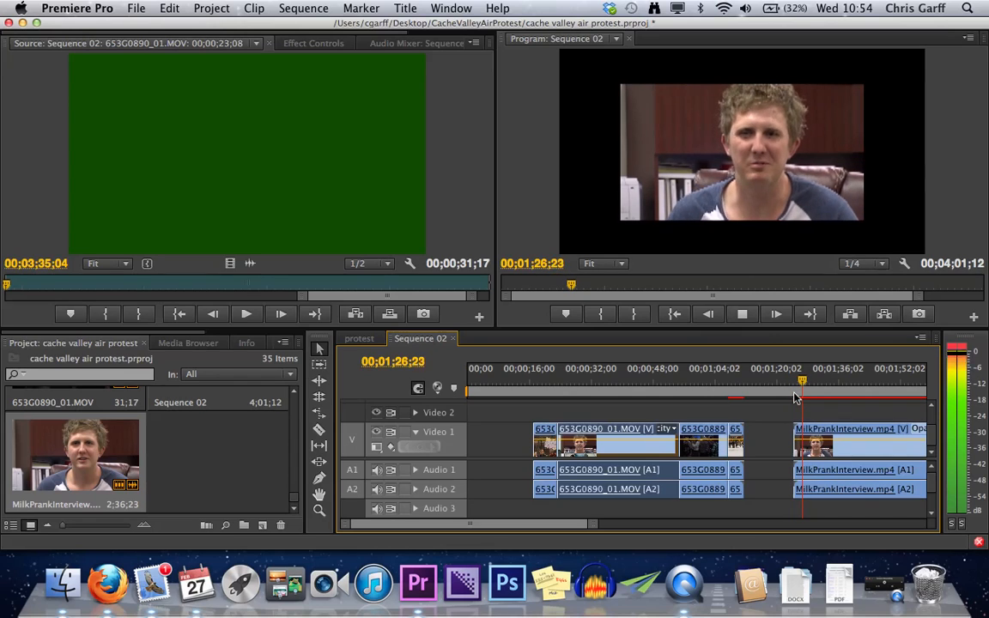
pyautogui.press('space')
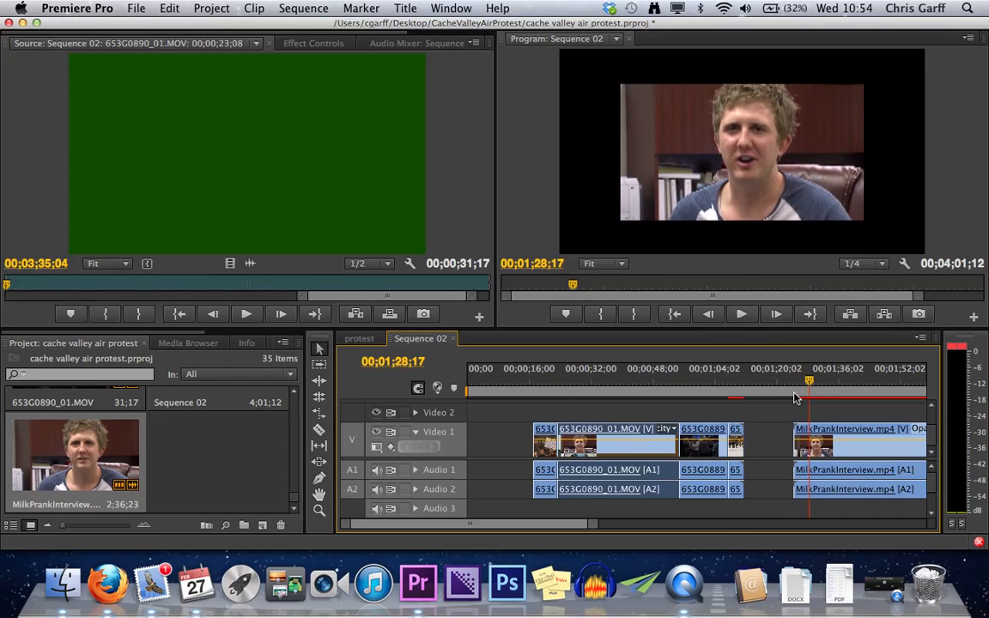
# - Target the Video 2 and Audio 3 tracks of Sequence 02 for the edit above the interview clip
pyautogui.scroll(-5, 850, 447)
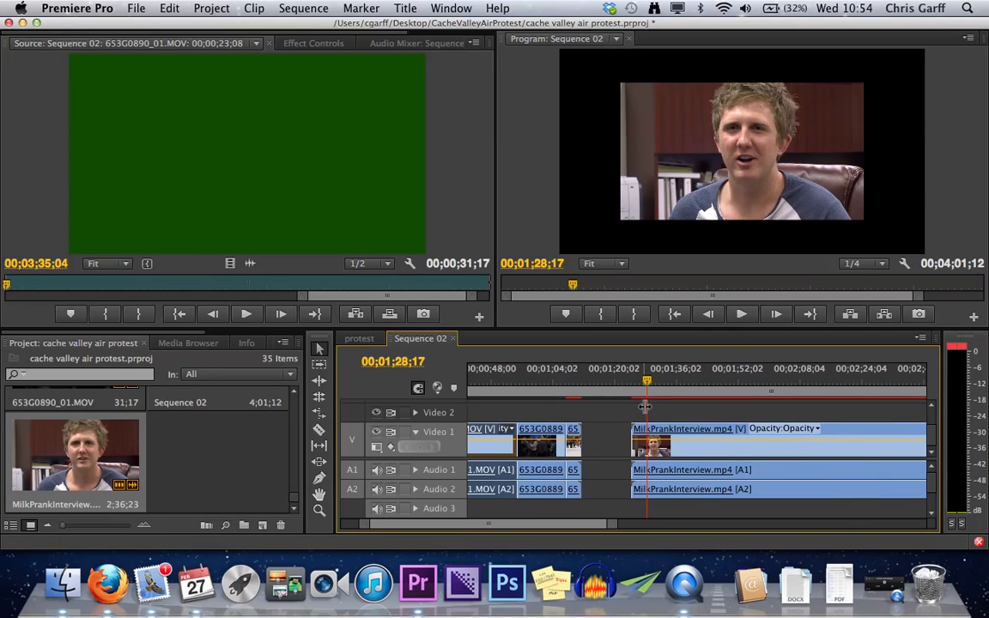
pyautogui.press('`')
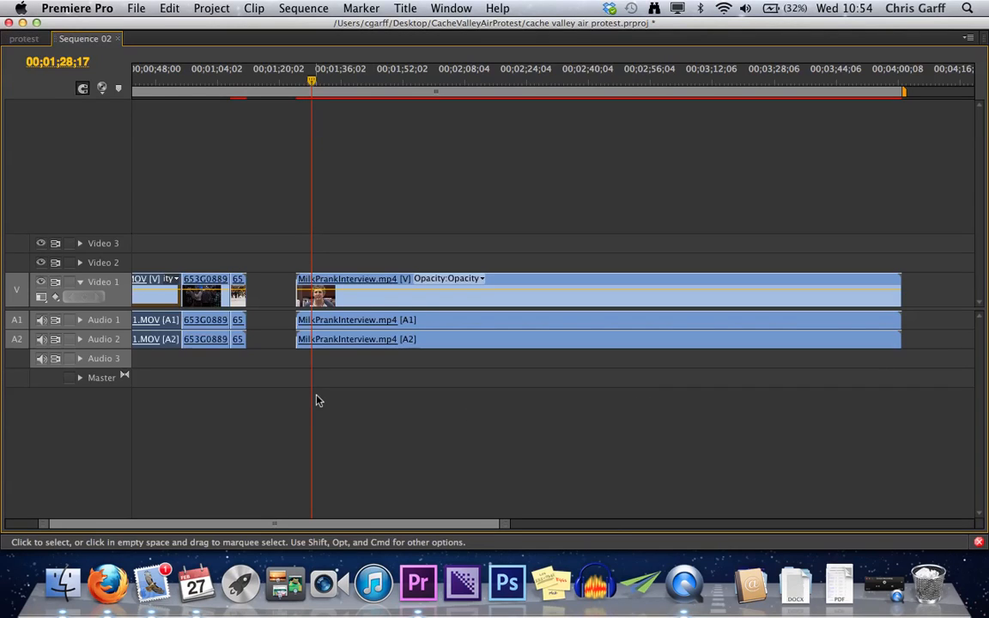
pyautogui.press('super+s')
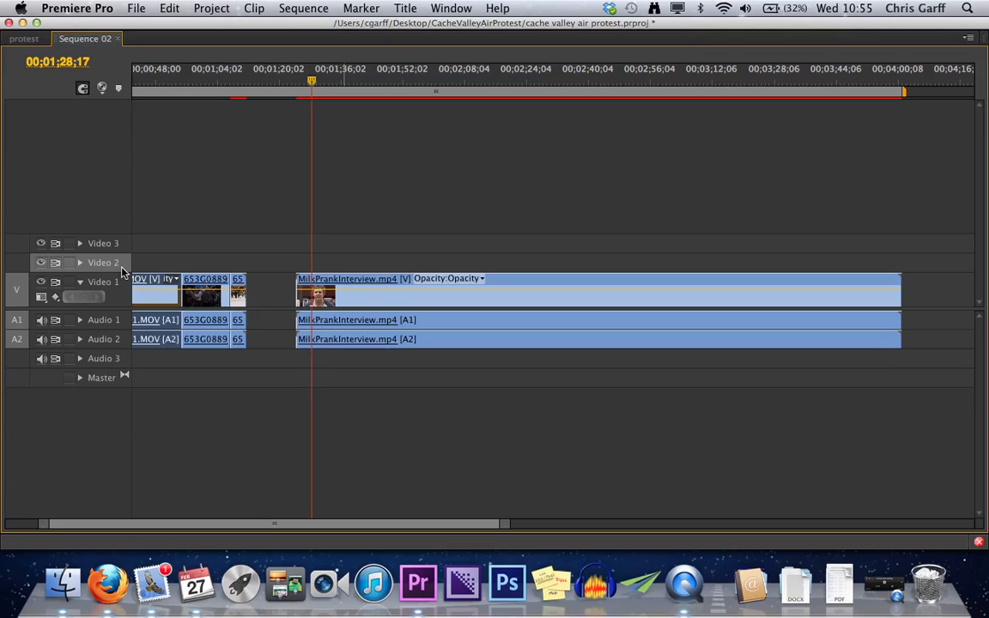
pyautogui.click(121, 362)
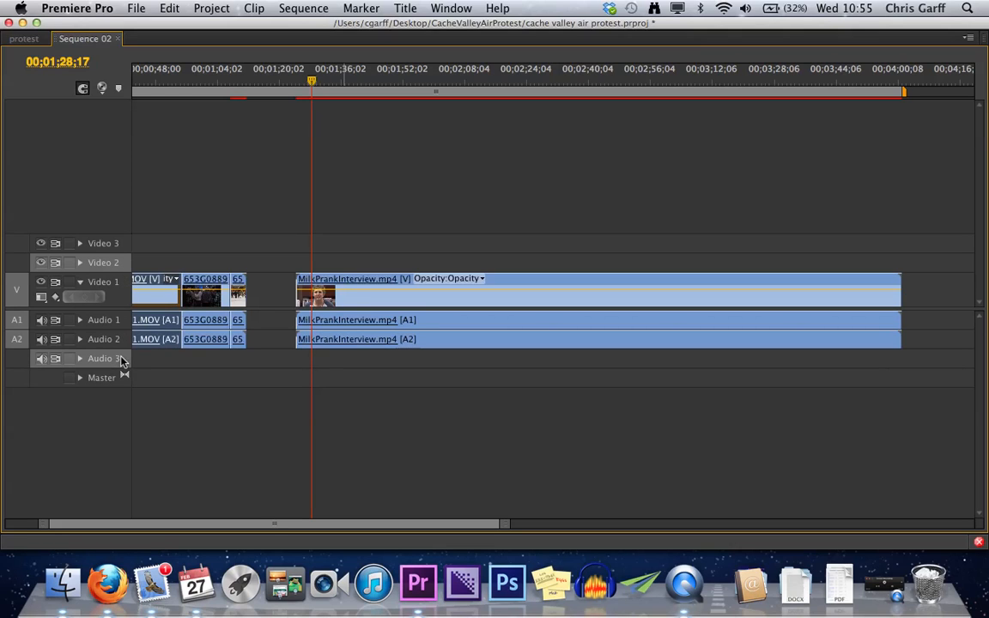
pyautogui.press('`')
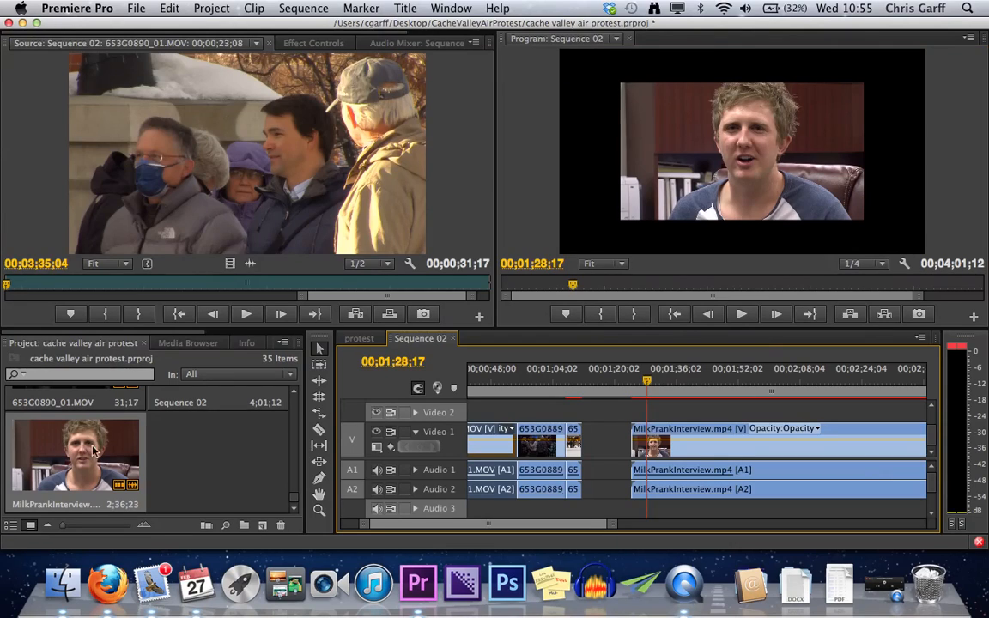
# - Load 653G0861_01.MOV in the Source monitor and overwrite it onto Video 2 and Audio 3 at 00;01;28;17
pyautogui.scroll(4, 238, 453)
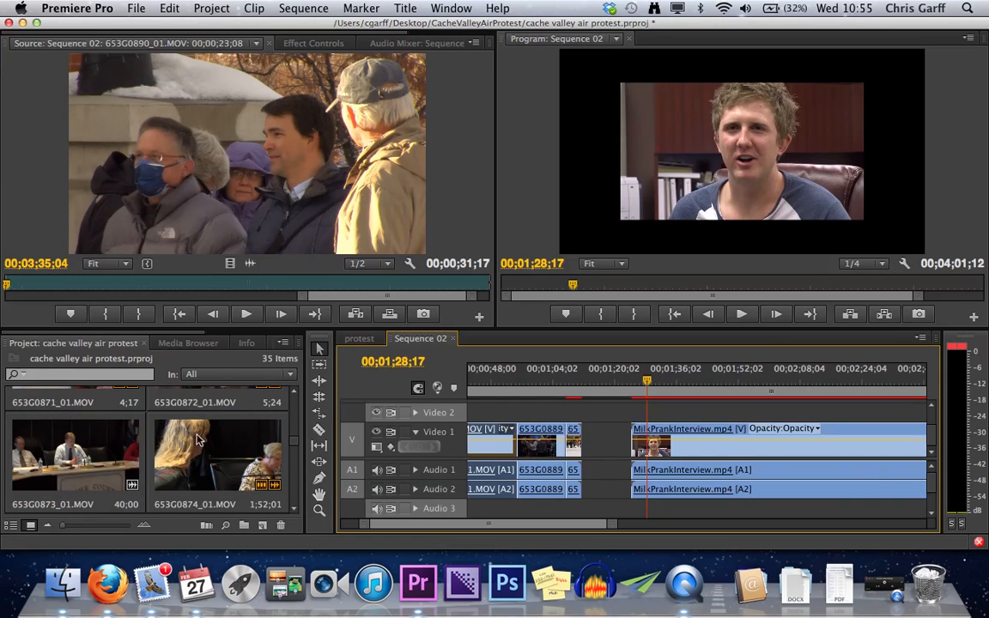
pyautogui.scroll(6, 158, 461)
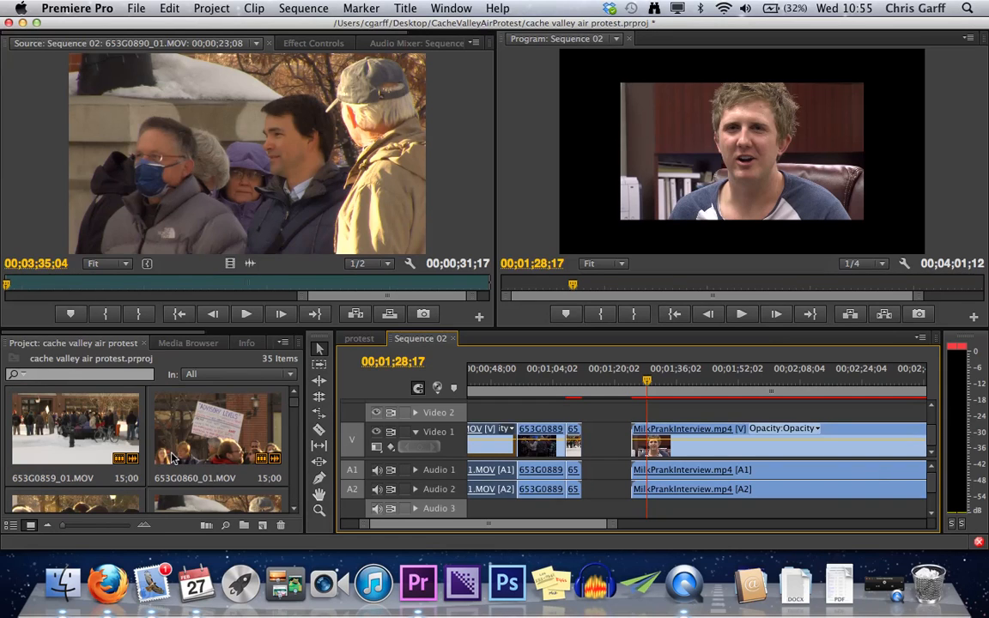
pyautogui.scroll(-1, 216, 496)
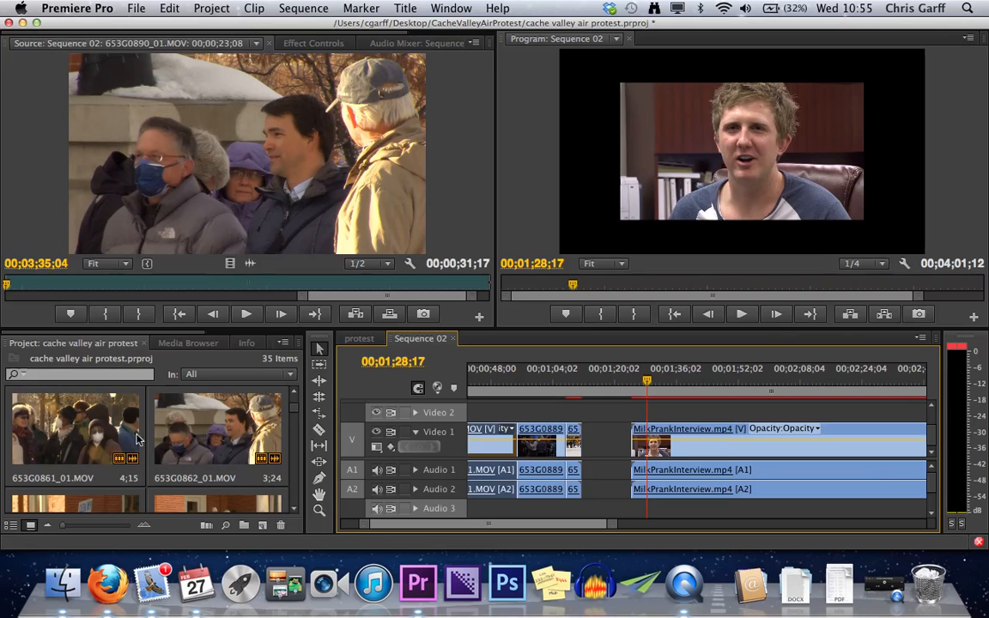
pyautogui.doubleClick(105, 435)
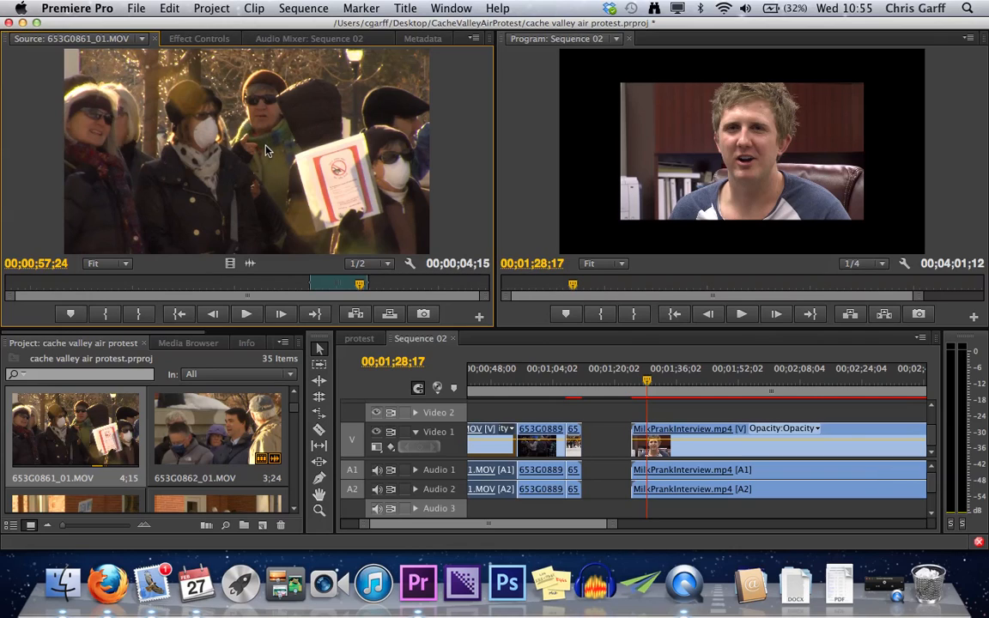
pyautogui.moveTo(266, 150); pyautogui.dragTo(661, 159)
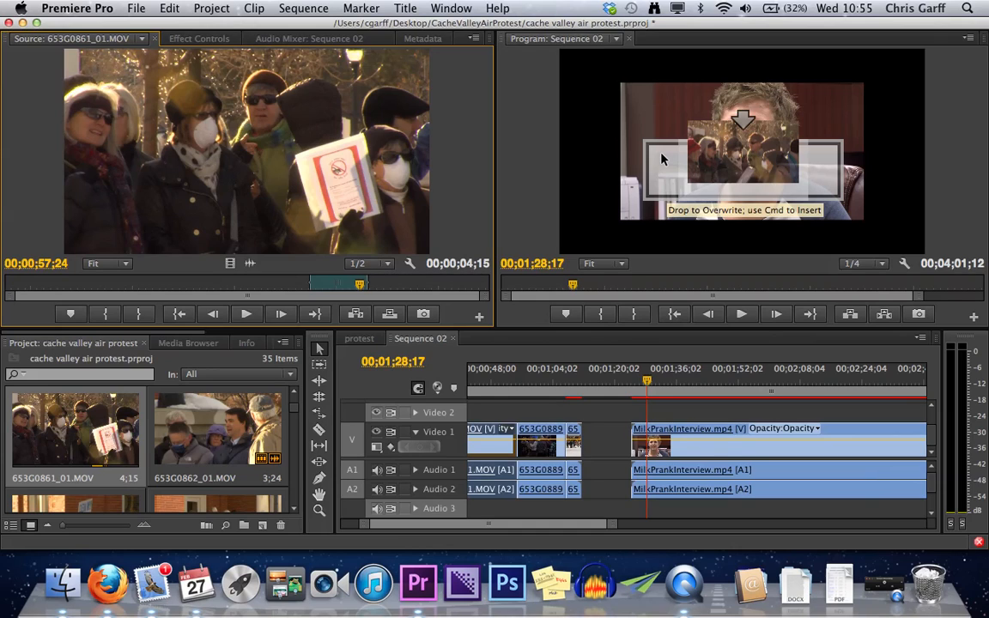
pyautogui.moveTo(661, 159); pyautogui.dragTo(661, 159)
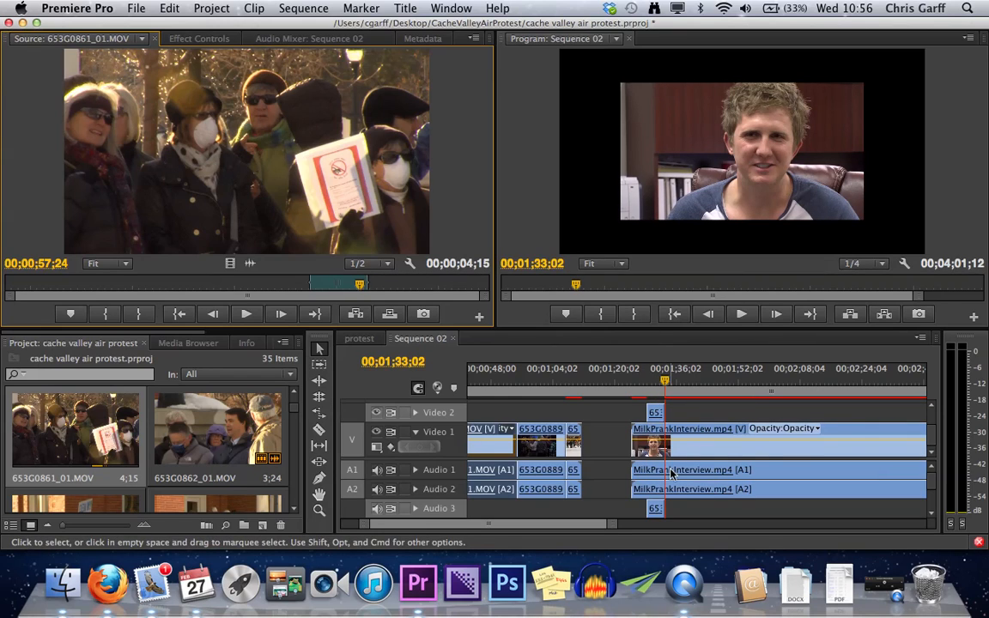
# - Retarget Video 1 and overwrite 653G0861_01.MOV into the interview clip at 00;01;33;02
pyautogui.scroll(-2, 671, 475)
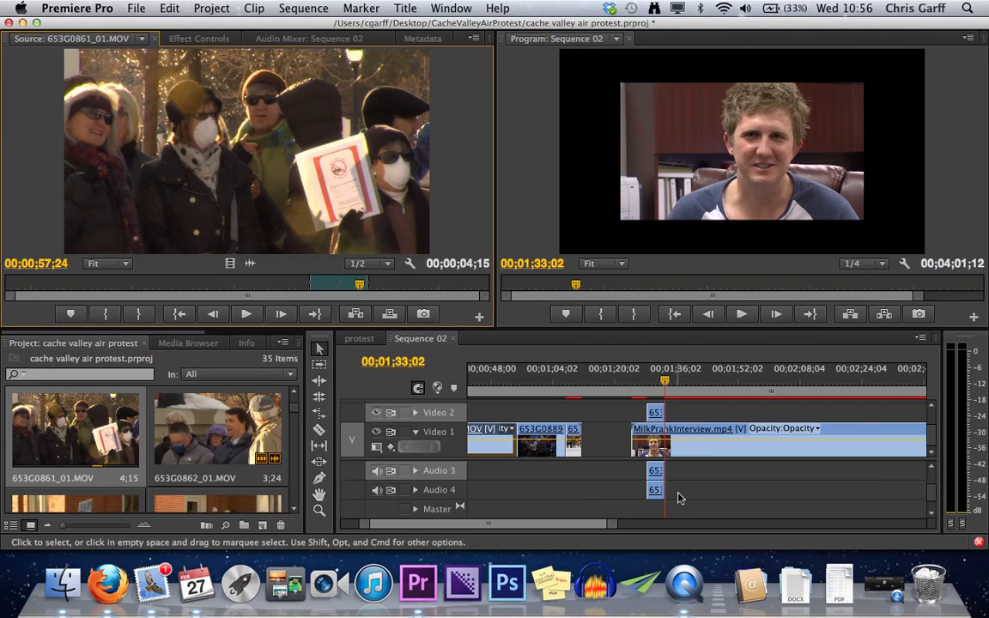
pyautogui.scroll(2, 674, 494)
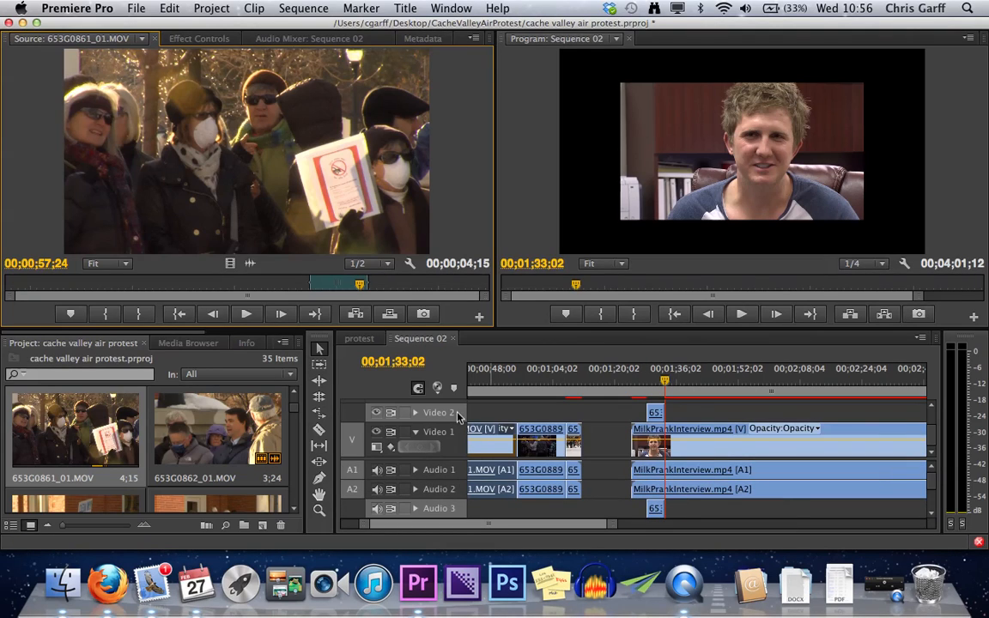
pyautogui.click(411, 371)
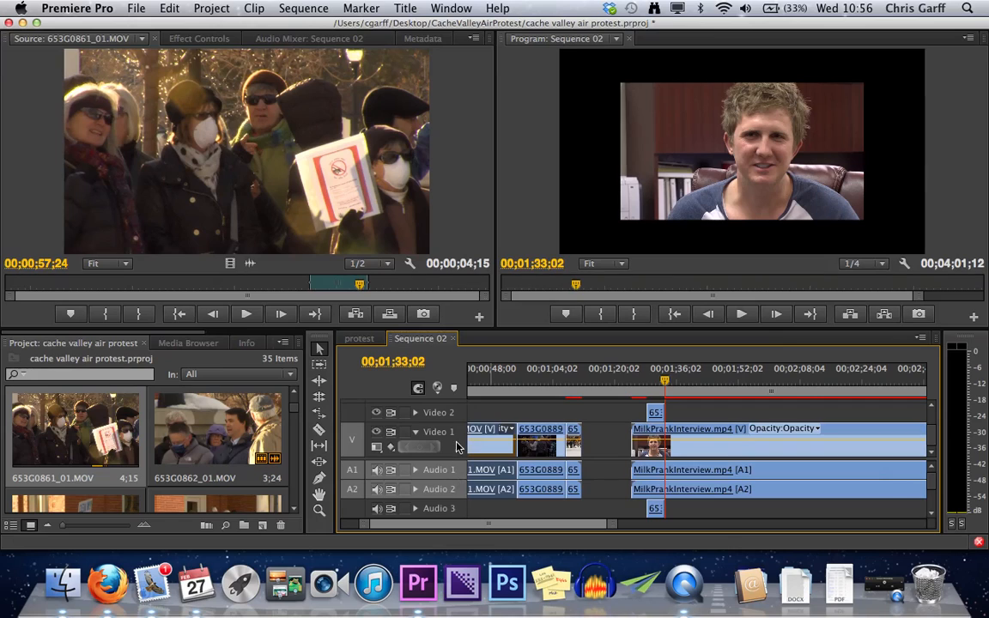
pyautogui.moveTo(251, 189); pyautogui.dragTo(650, 193)
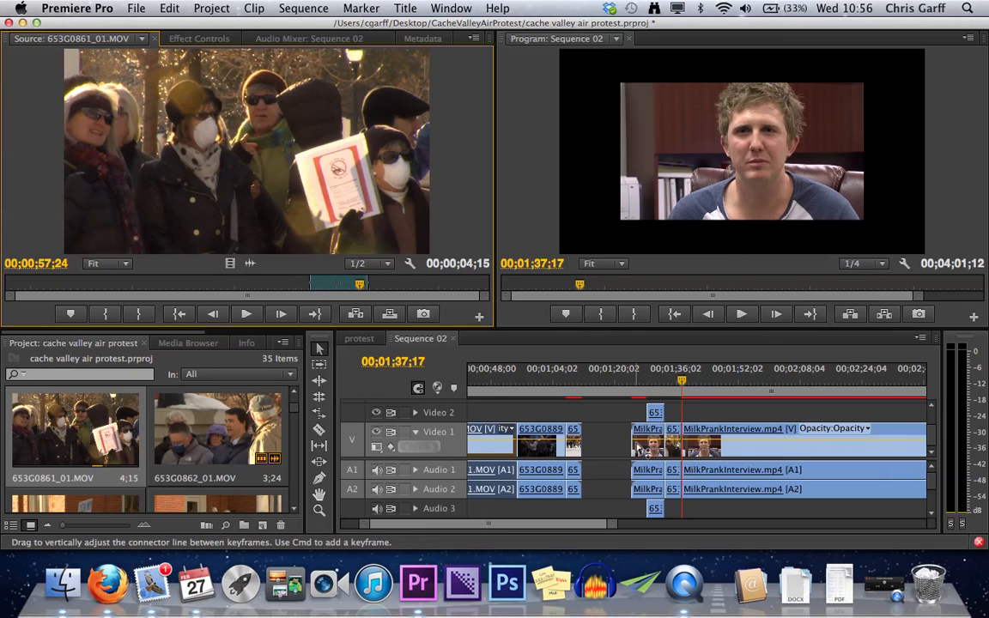
# - Play the interview section across both 653G0861_01.MOV edits to compare the Video 2 and Video 1 placements
pyautogui.click(667, 397)
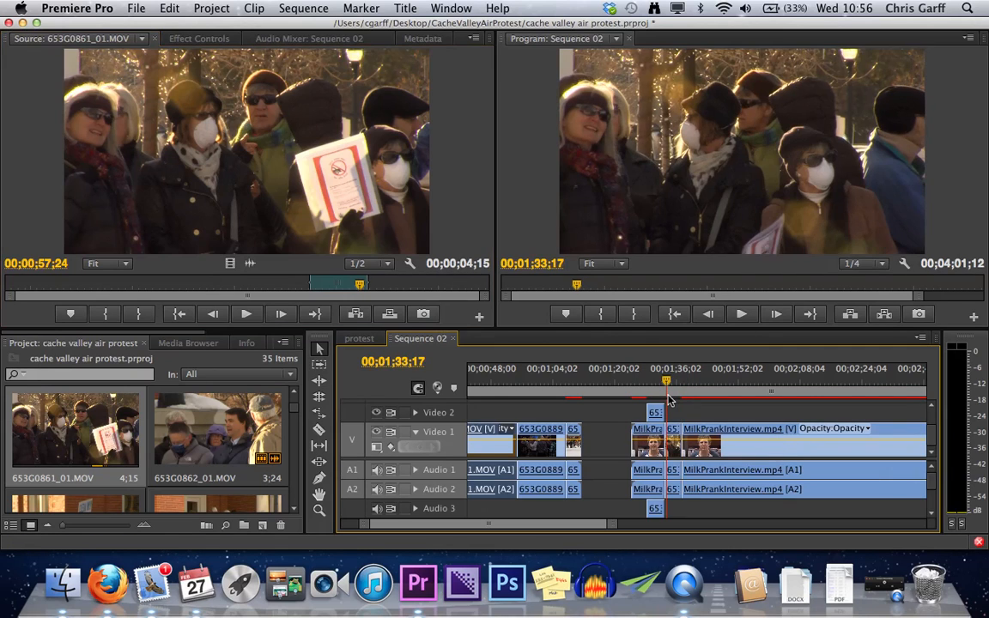
pyautogui.press('space')
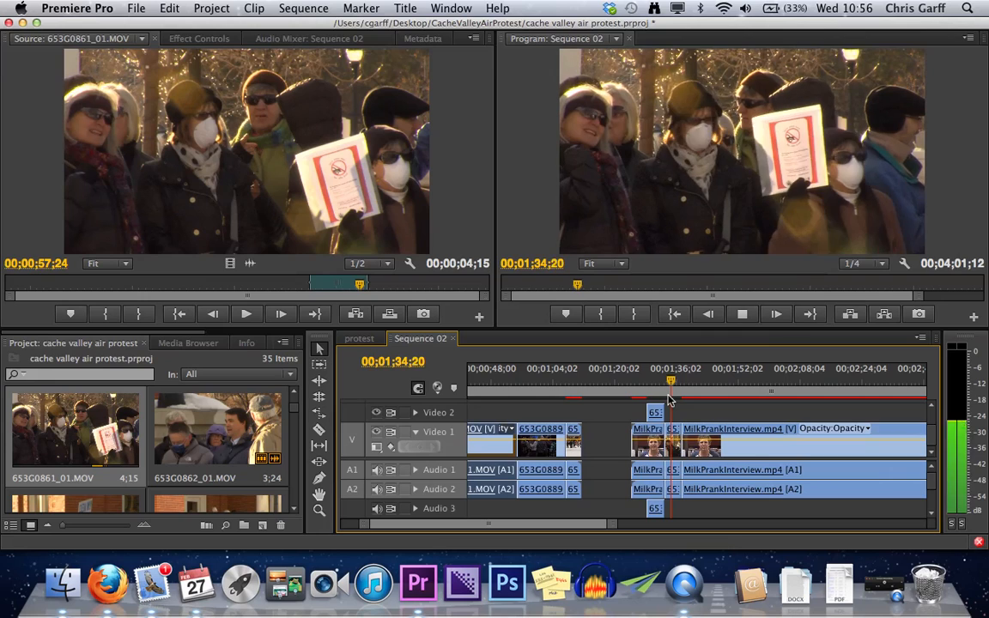
pyautogui.press('Up')
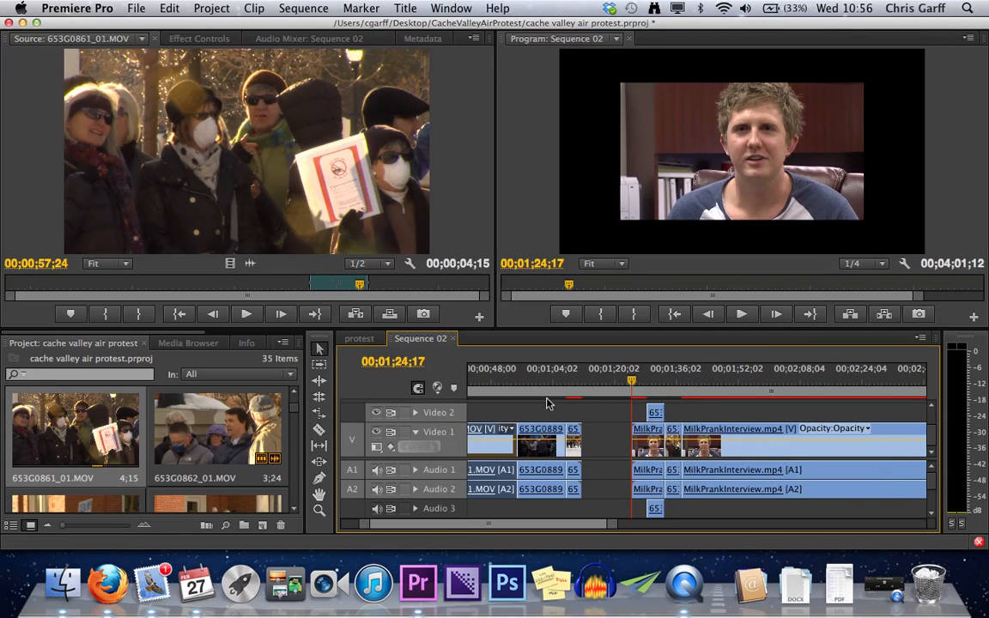
pyautogui.press('space')
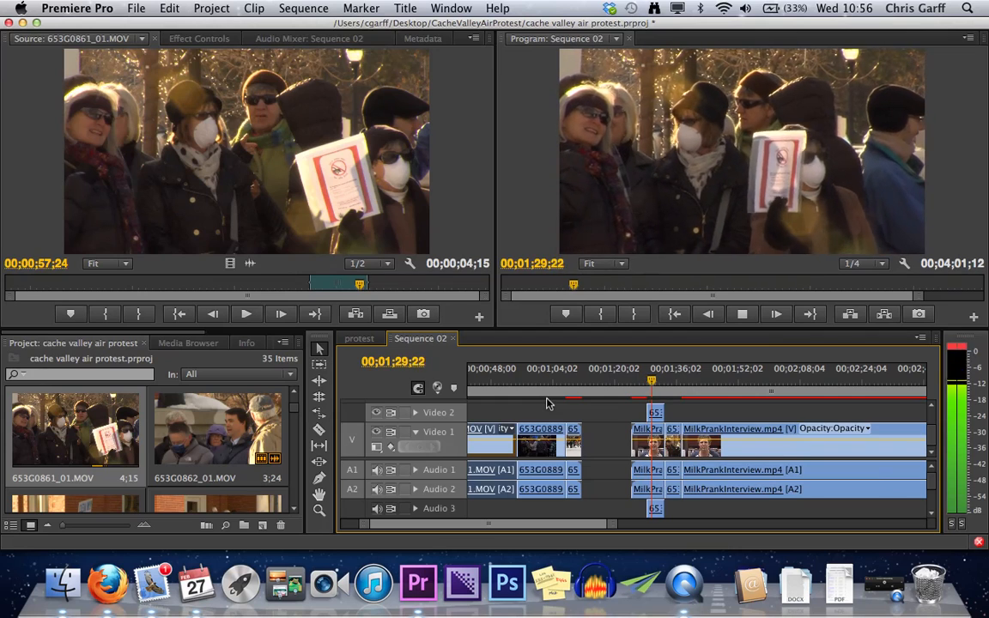
pyautogui.press('space')
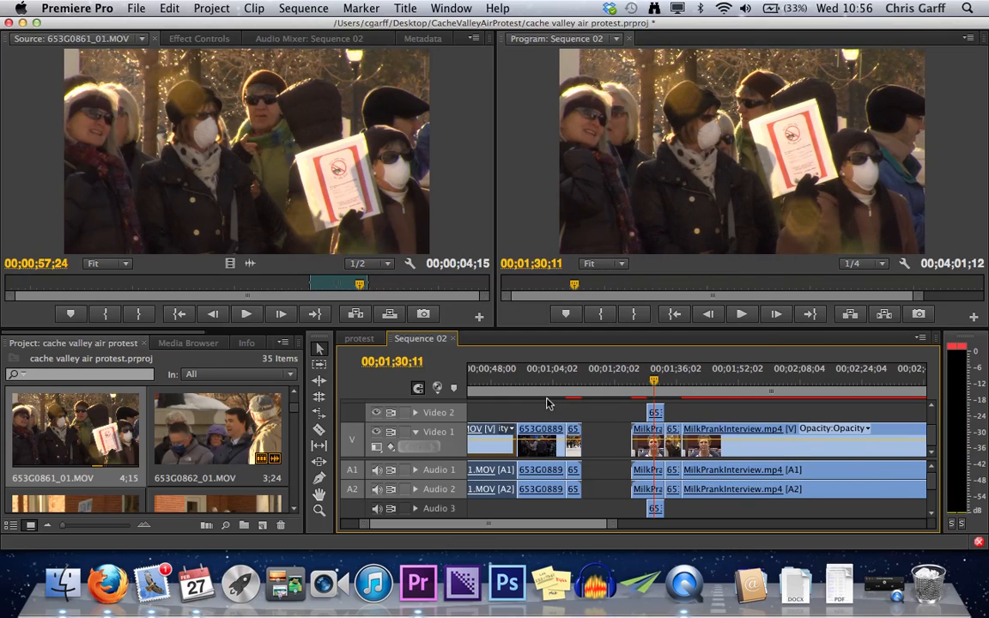
pyautogui.click(647, 399)
pyautogui.press('space')
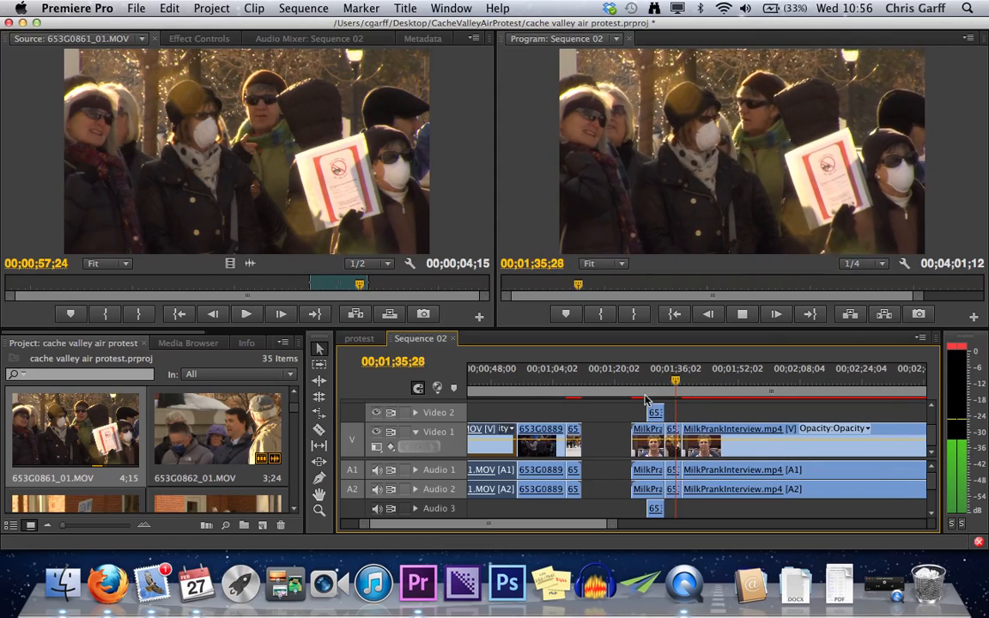
pyautogui.press('space')
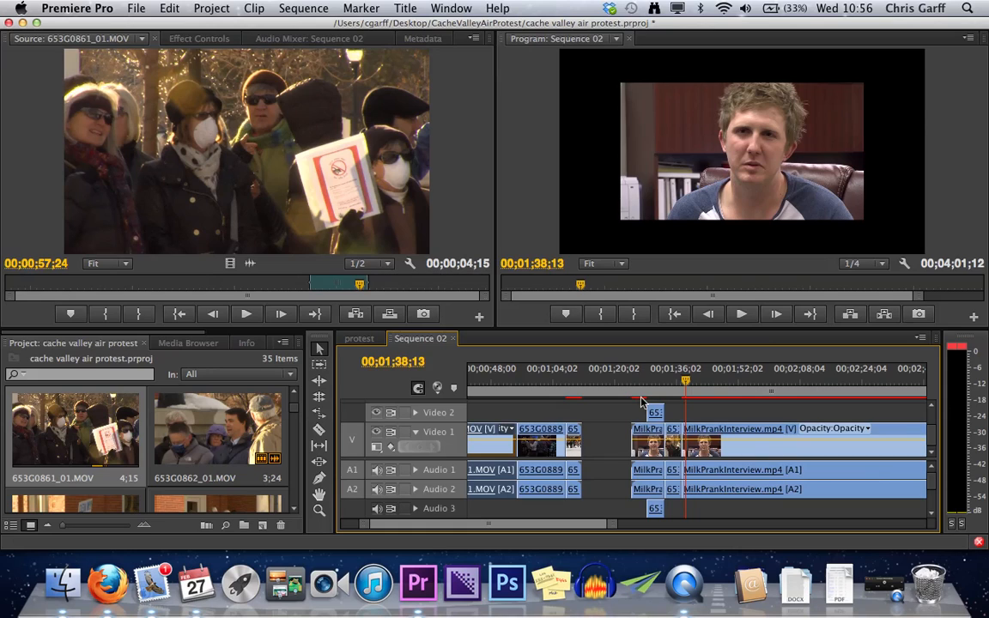
# - Undo the Video 1 overwrite, then try dropping 653G0861_01.MOV at the start of Video 2 and undo that placement
pyautogui.press('super+z')
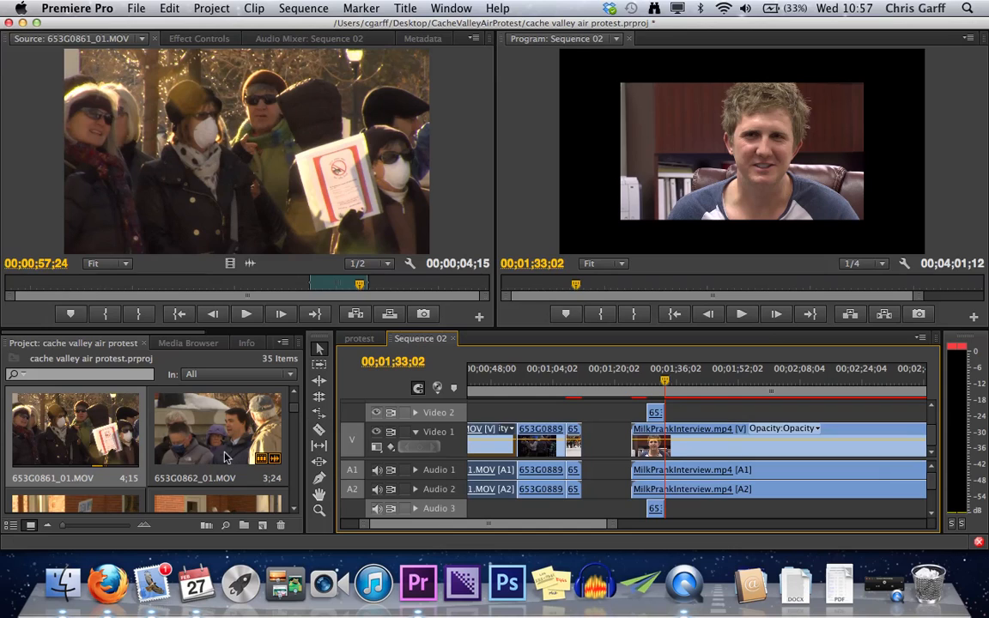
pyautogui.click(275, 233)
pyautogui.moveTo(274, 233); pyautogui.dragTo(446, 417)
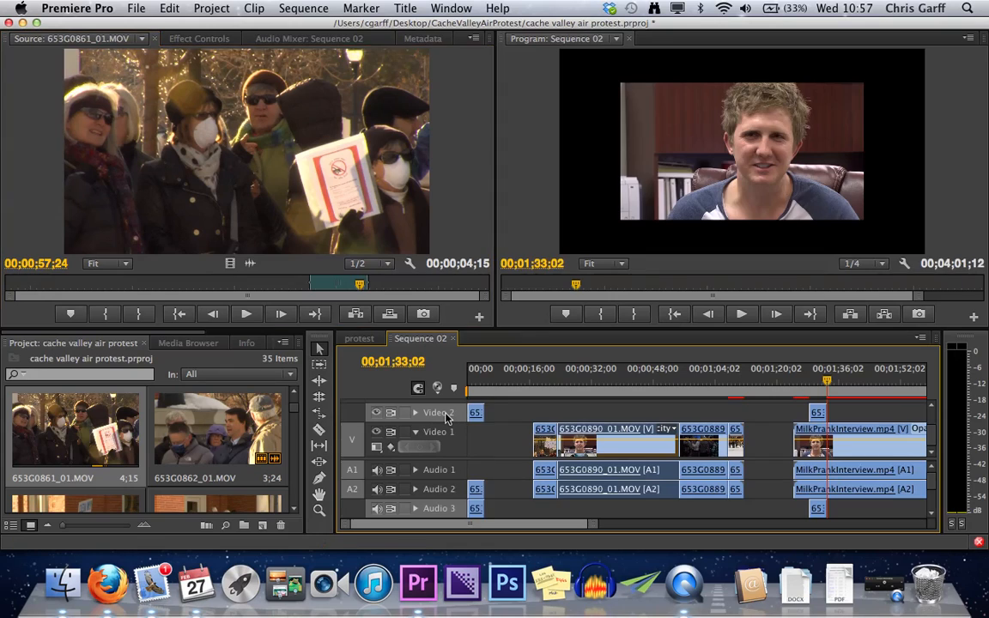
pyautogui.press('super+z')
# - Overwrite a second copy of 653G0861_01.MOV onto Video 2 and Audio 3 at 00;01;33;02 and target the Audio 4 track
pyautogui.moveTo(370, 220); pyautogui.dragTo(730, 200)
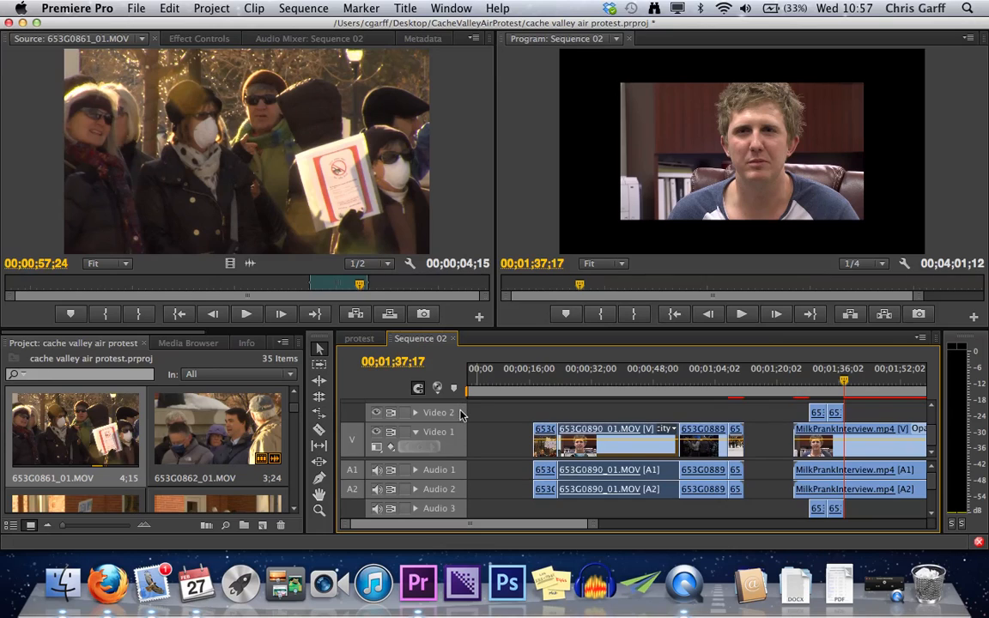
pyautogui.scroll(-3, 460, 471)
pyautogui.click(457, 481)
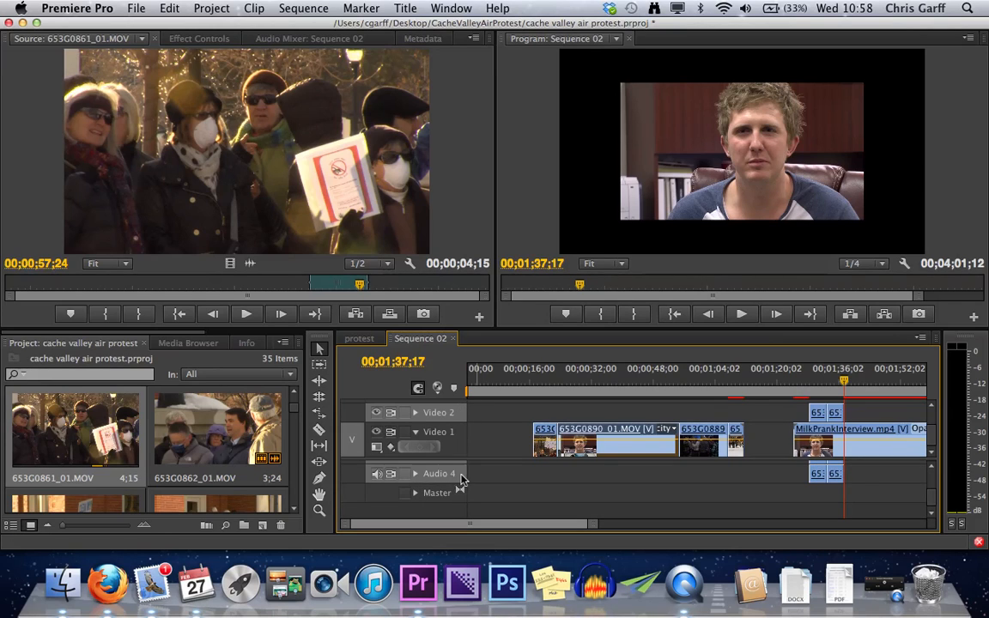
# - Route the source video to Video 2 and its two audio channels to Audio 3 and Audio 4
pyautogui.moveTo(305, 186); pyautogui.dragTo(736, 416)
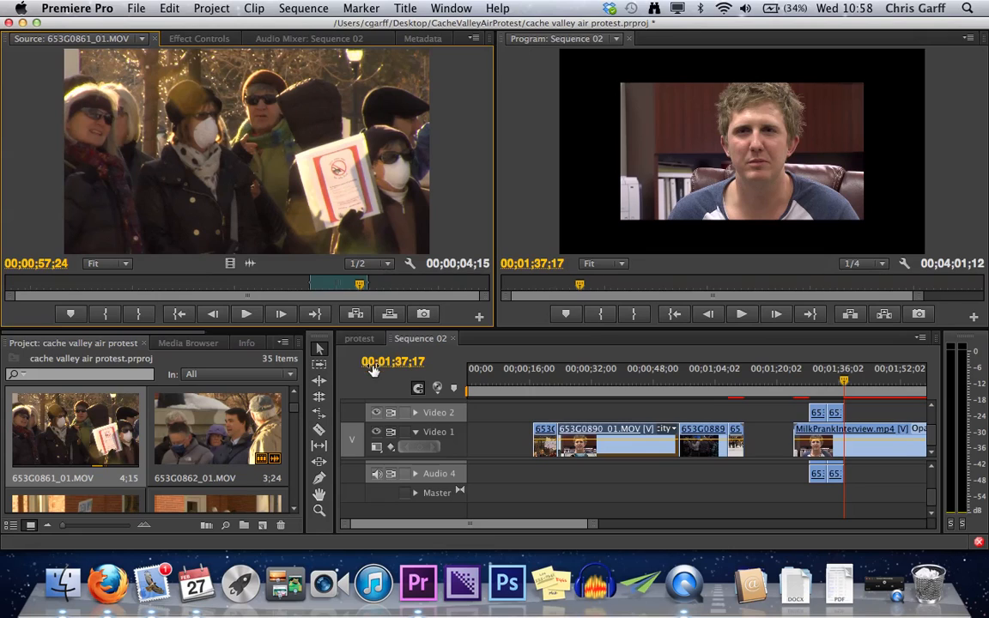
pyautogui.scroll(3, 421, 497)
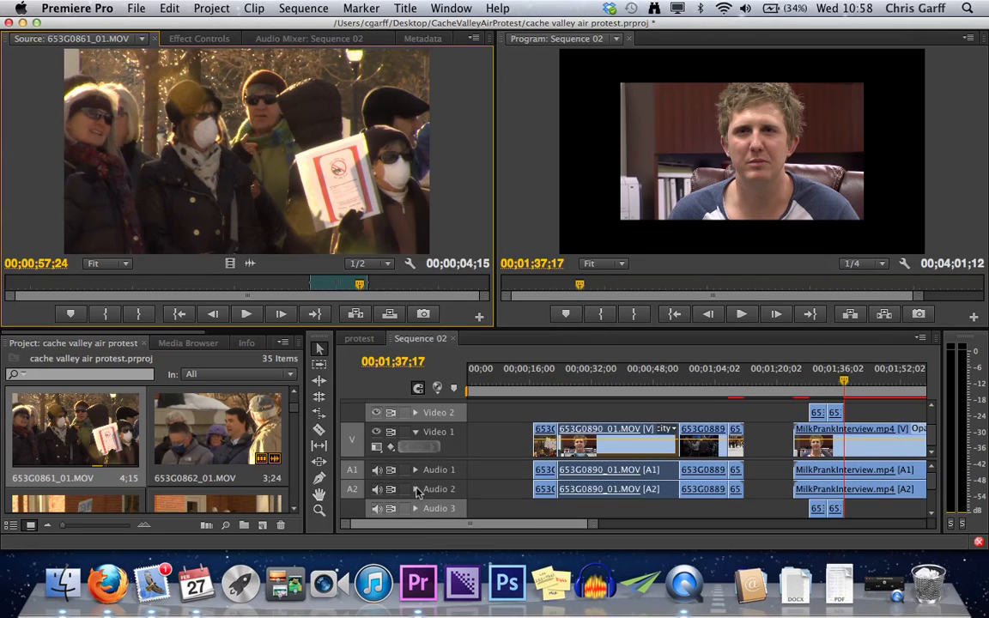
pyautogui.click(352, 442)
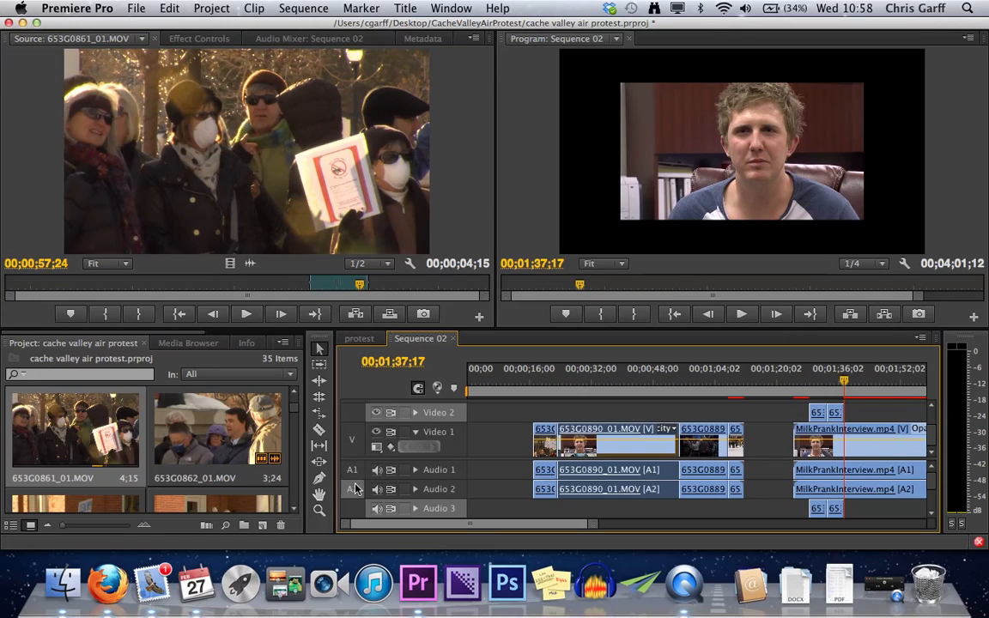
pyautogui.scroll(-1, 356, 490)
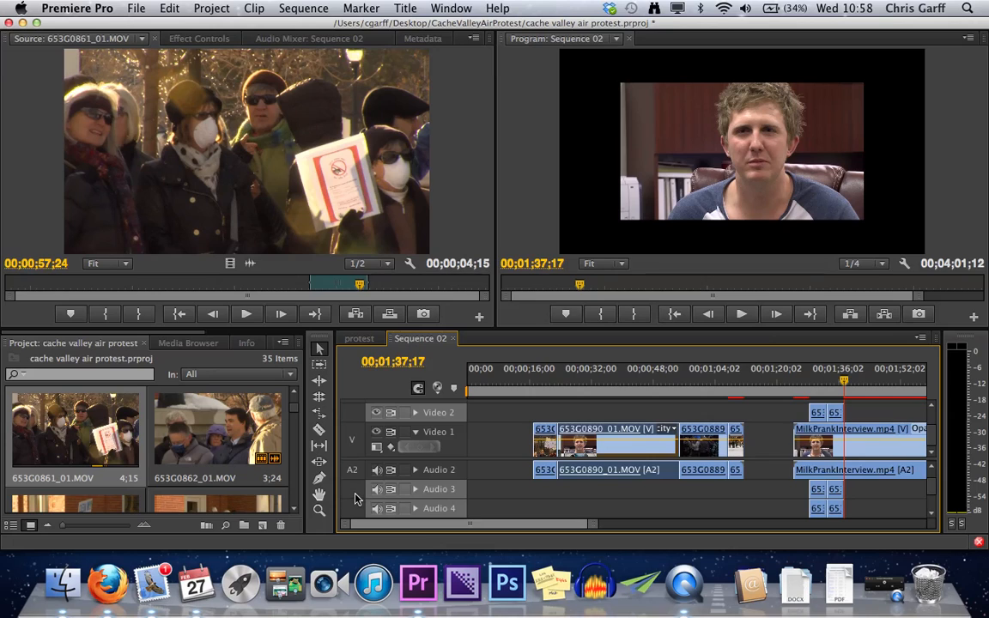
pyautogui.moveTo(352, 472); pyautogui.dragTo(348, 507)
pyautogui.scroll(1, 352, 476)
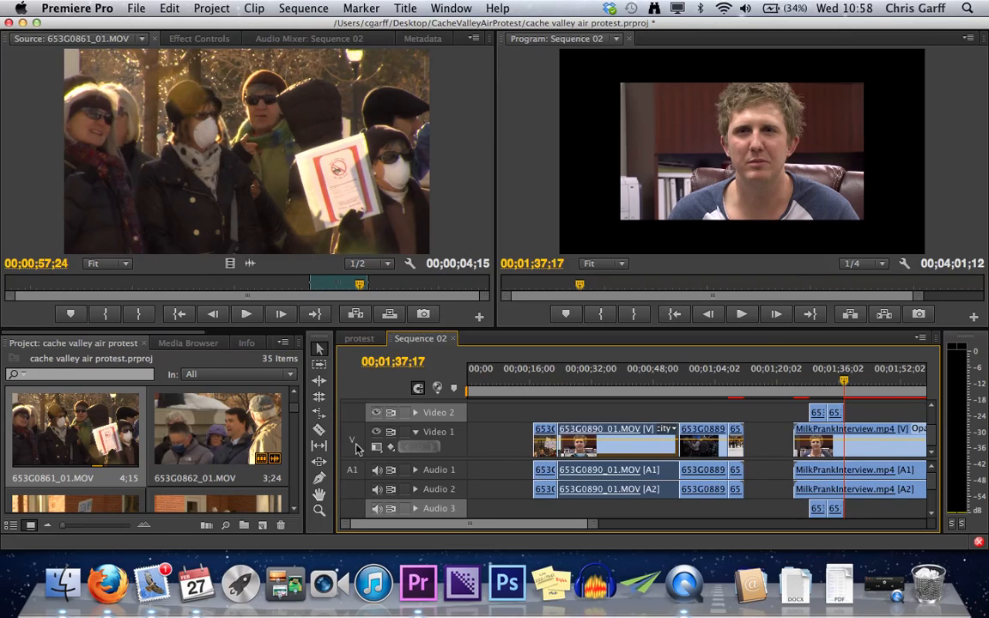
pyautogui.click(353, 414)
pyautogui.click(352, 510)
pyautogui.scroll(-1, 369, 502)
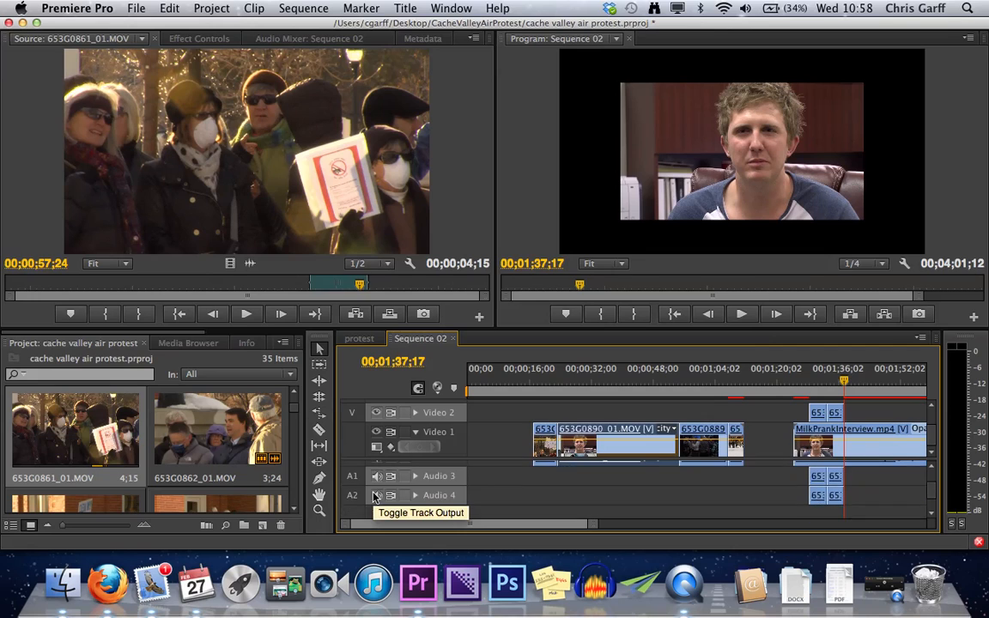
pyautogui.moveTo(312, 212); pyautogui.dragTo(322, 121)
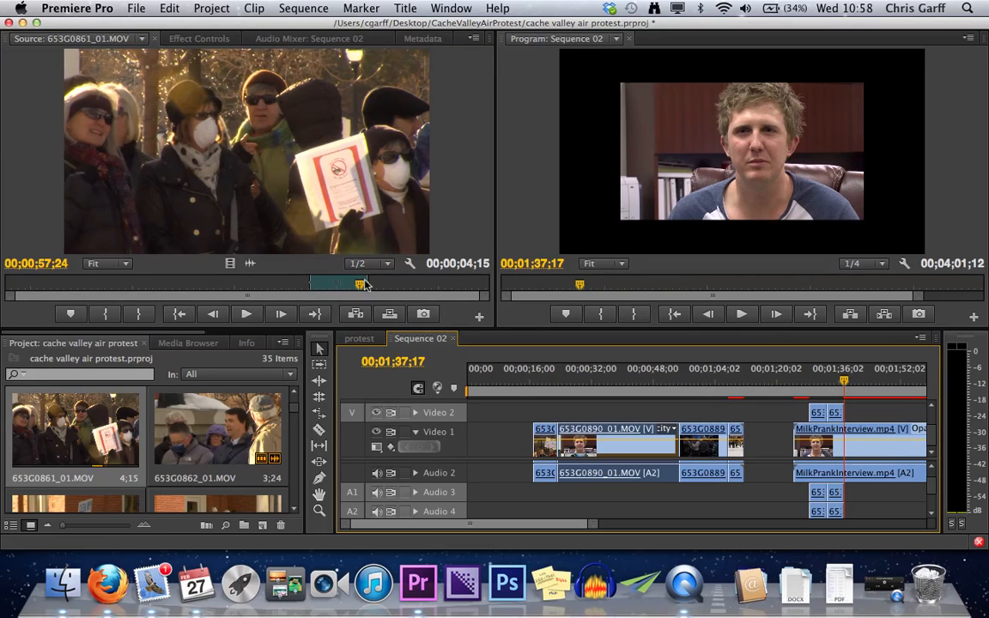
pyautogui.click(361, 147)
pyautogui.moveTo(728, 396); pyautogui.dragTo(453, 198)
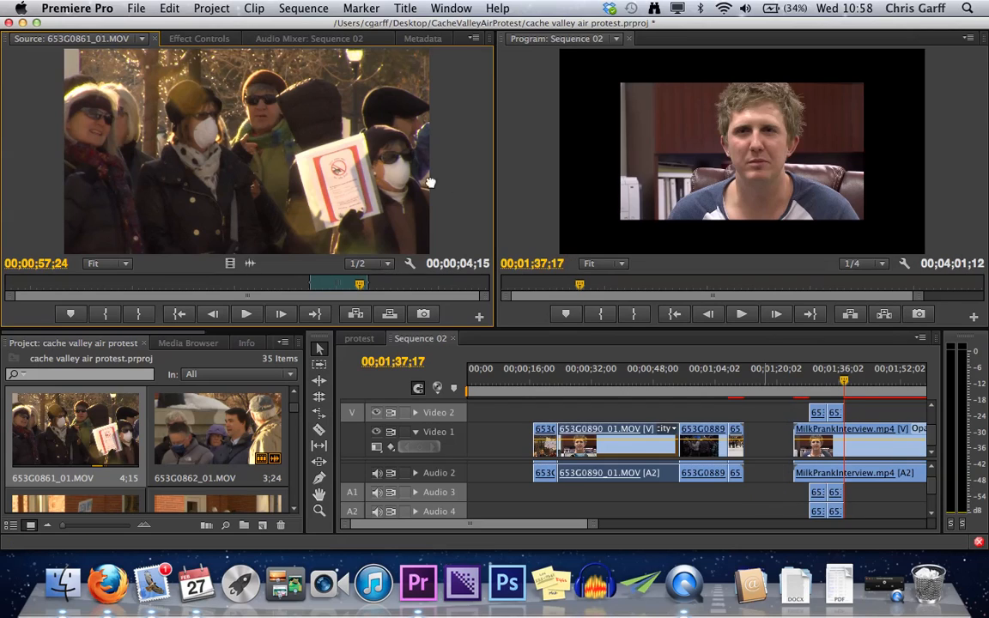
# - Route the source video back to Video 1 and its audio channels back to Audio 1 and Audio 2
pyautogui.scroll(1, 486, 477)
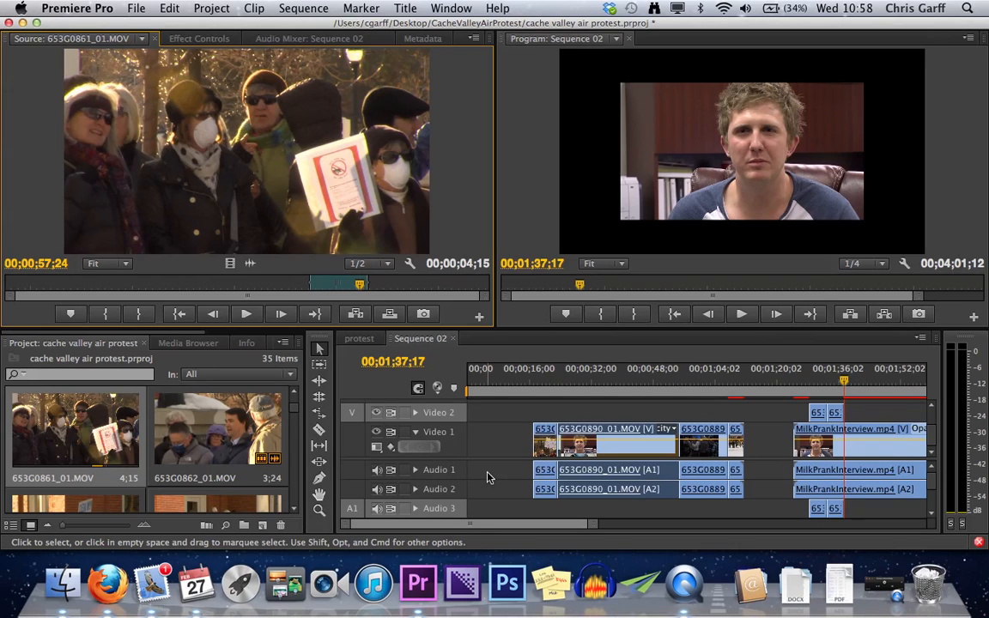
pyautogui.click(353, 473)
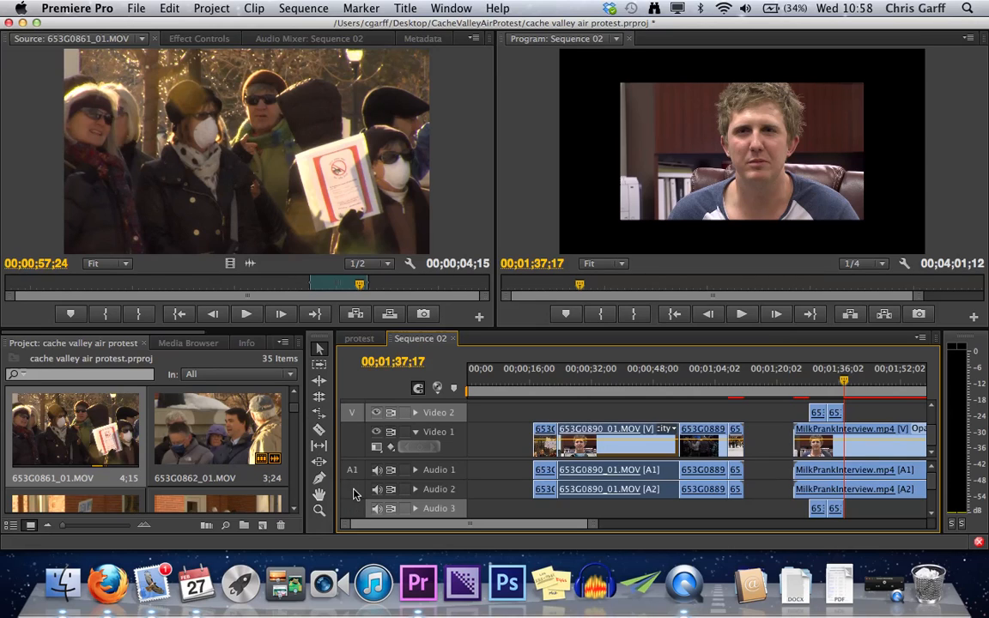
pyautogui.scroll(-3, 353, 502)
pyautogui.scroll(3, 352, 485)
pyautogui.scroll(-1, 352, 490)
pyautogui.moveTo(354, 512); pyautogui.dragTo(352, 473)
pyautogui.moveTo(356, 416); pyautogui.dragTo(356, 438)
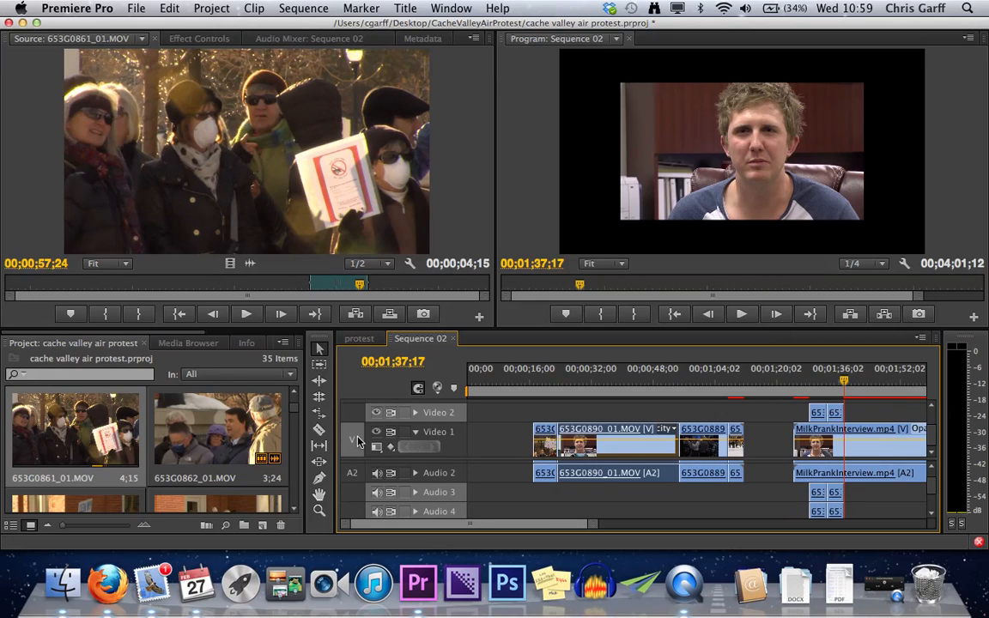
pyautogui.scroll(1, 348, 485)
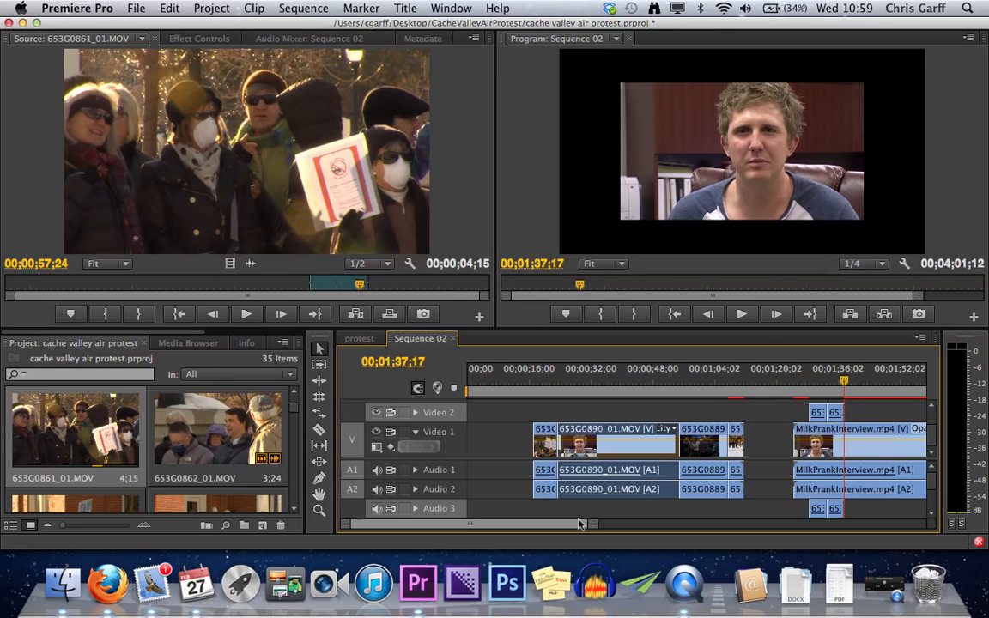
# - Enlarge the sequence timeline around the two 653G0861_01.MOV clips, play the first one briefly, and restore the workspace
pyautogui.press('`')
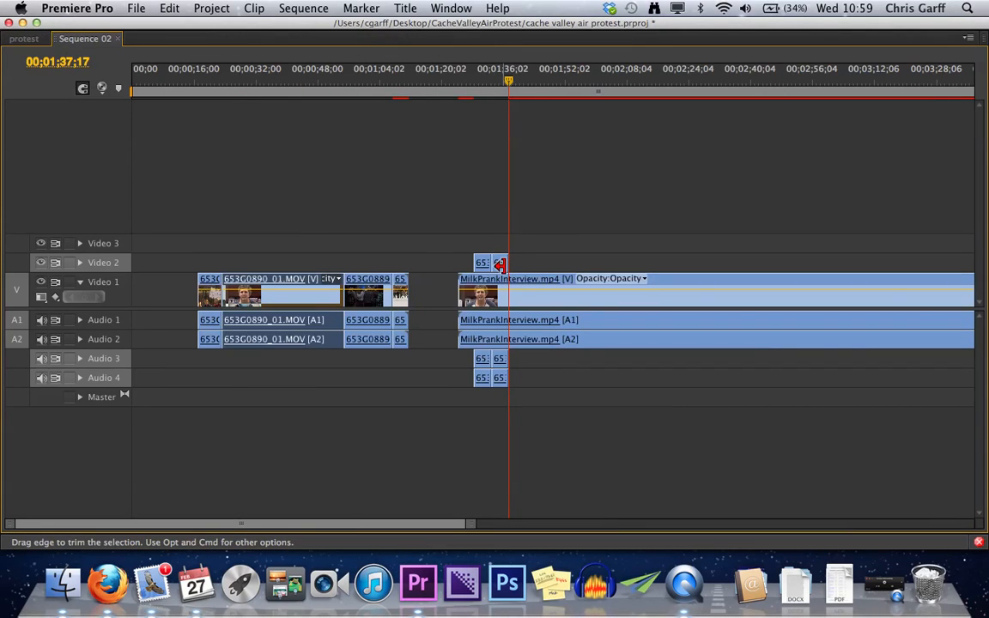
pyautogui.press('=')
pyautogui.moveTo(510, 266)
pyautogui.mouseDown()
pyautogui.moveTo(711, 273)
pyautogui.moveTo(516, 273)
pyautogui.mouseUp()
pyautogui.click(415, 97)
pyautogui.press('space')
pyautogui.press('space')
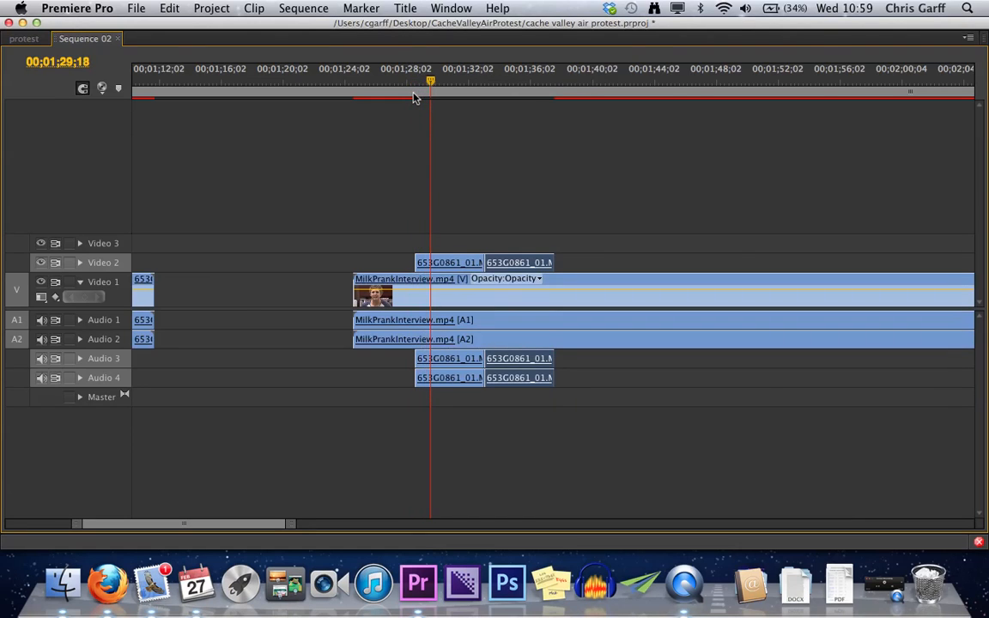
pyautogui.press('`')
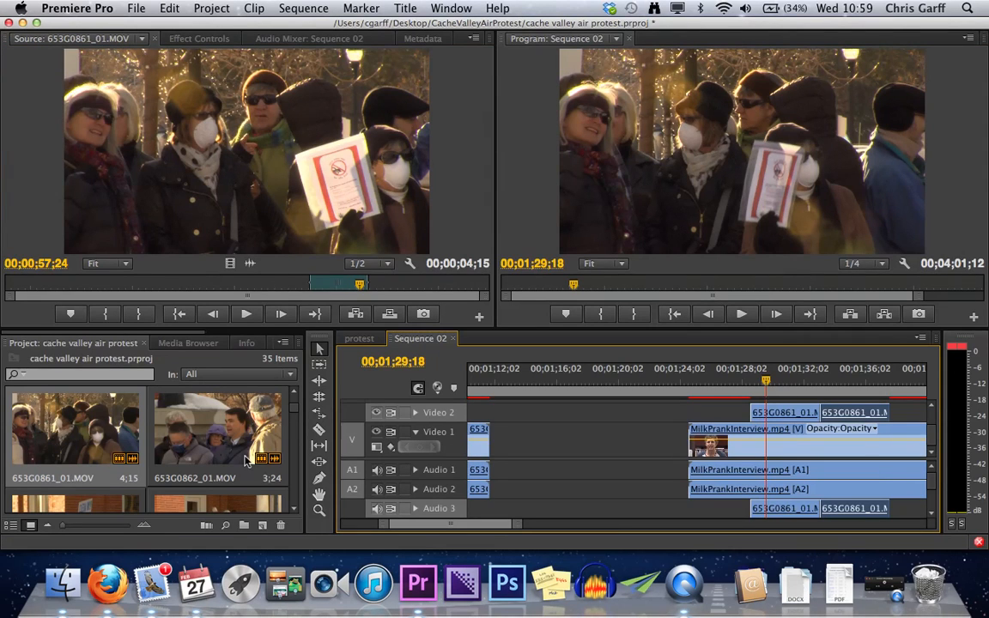
# - Browse the project footage for b-roll with speech, load 653G0865_01.MOV as the source clip and play it
pyautogui.scroll(-3, 246, 461)
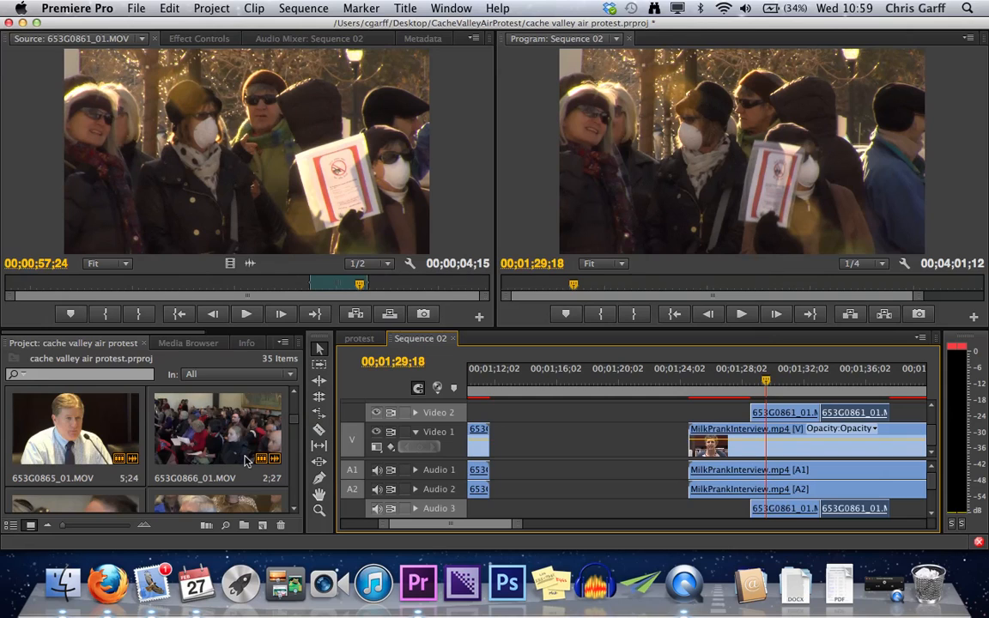
pyautogui.scroll(-2, 247, 461)
pyautogui.scroll(3, 204, 429)
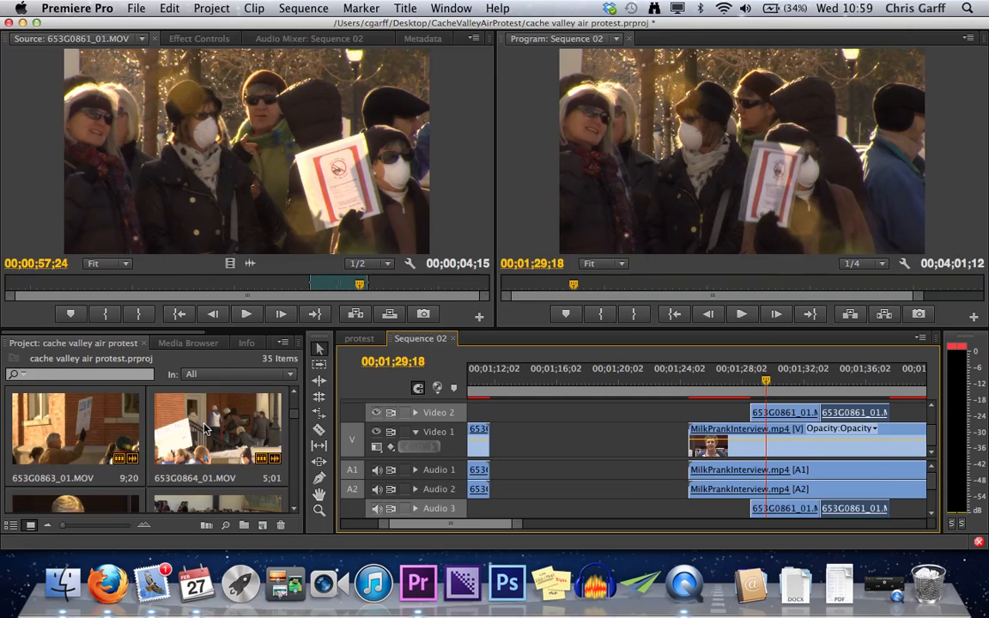
pyautogui.scroll(3, 189, 436)
pyautogui.scroll(-3, 138, 453)
pyautogui.press('super+i')
pyautogui.click(665, 419)
pyautogui.doubleClick(70, 508)
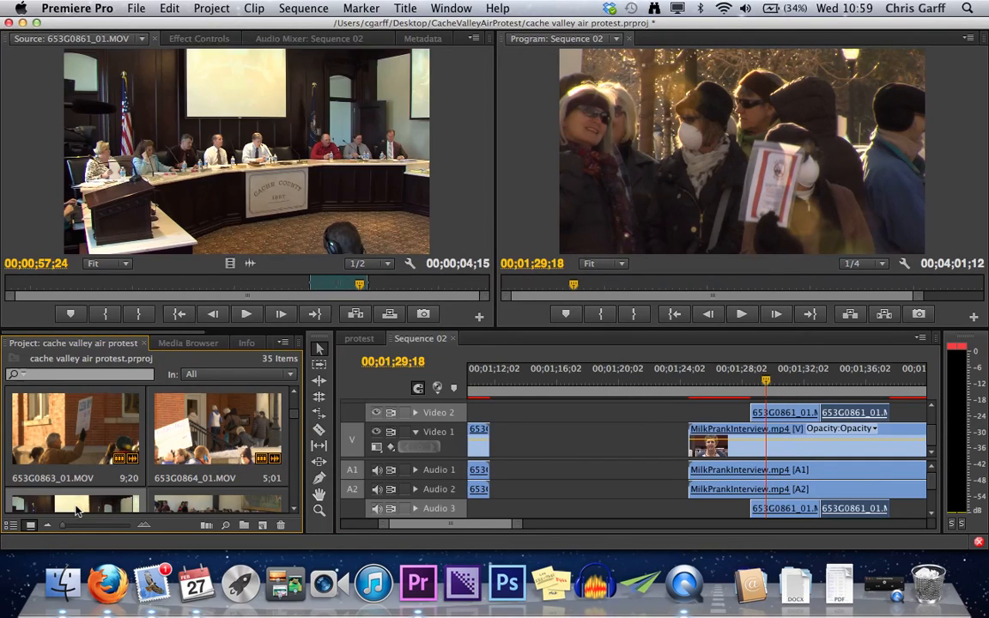
pyautogui.press('space')
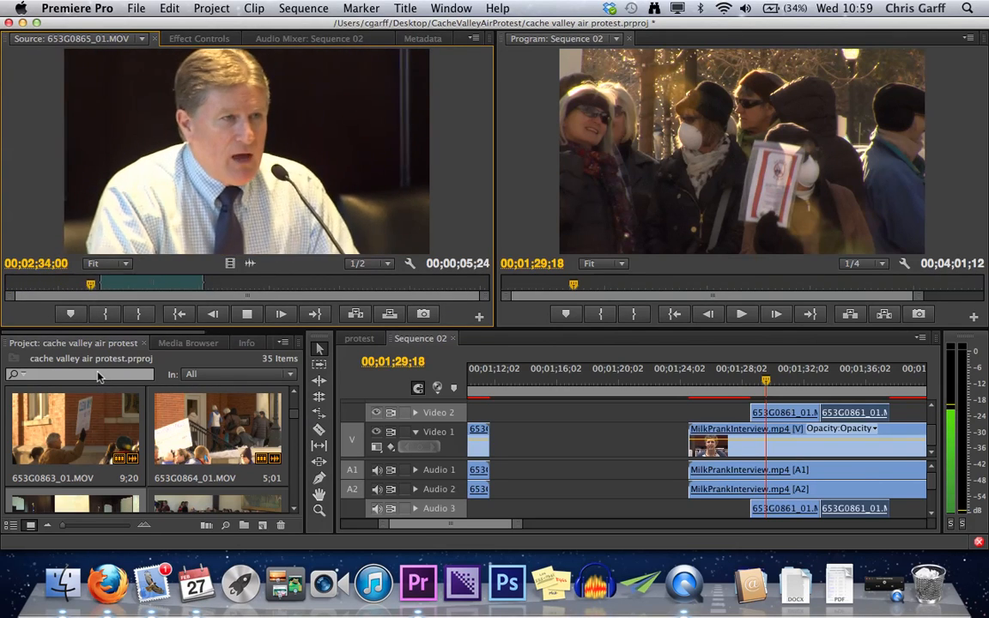
# - Load 653G0863_01.MOV as the source clip and review the early part of its marked section
pyautogui.scroll(-2, 183, 439)
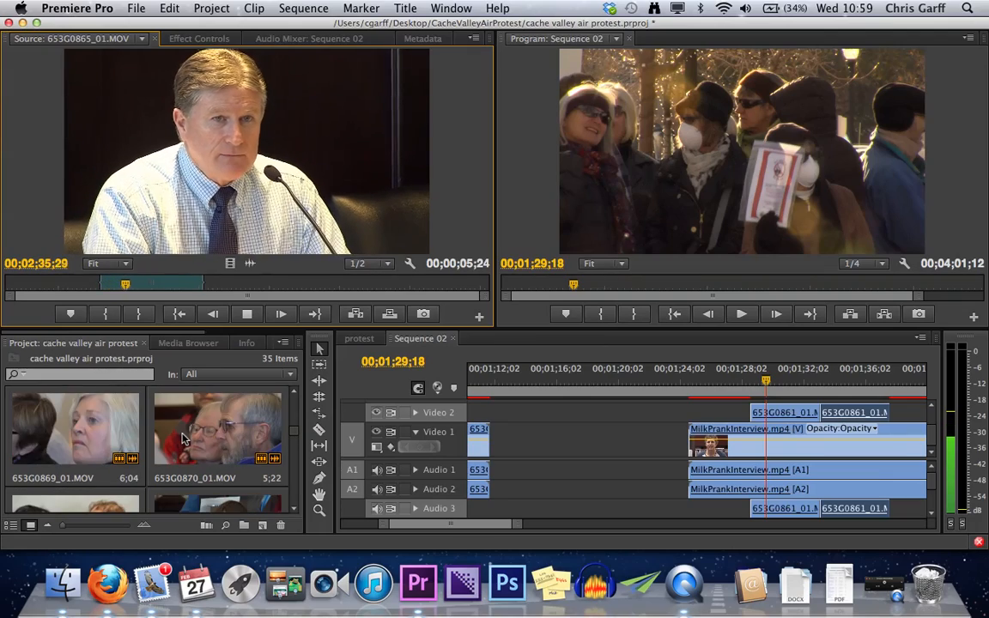
pyautogui.scroll(2, 183, 439)
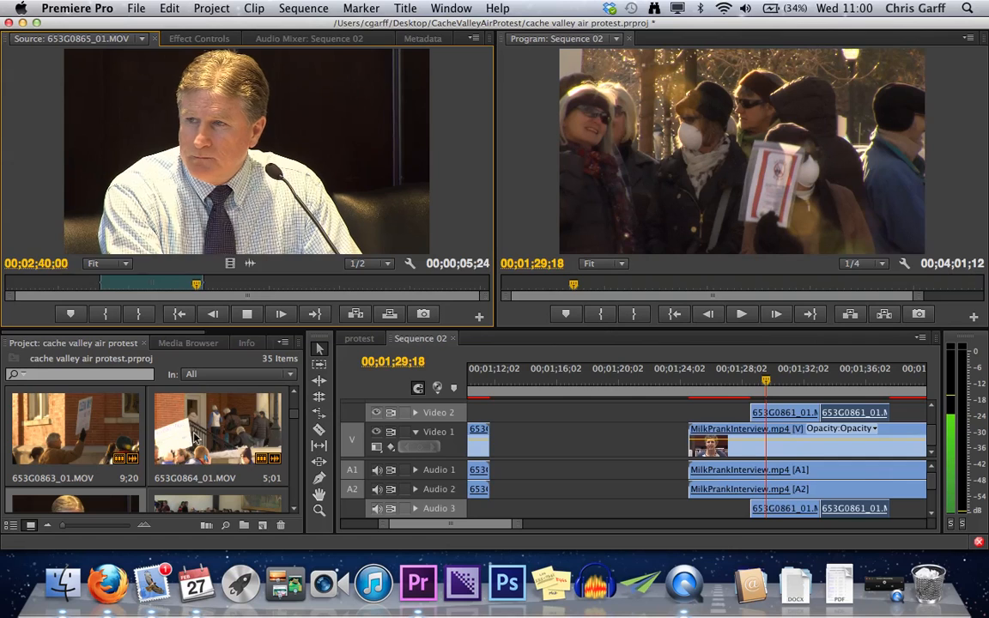
pyautogui.doubleClick(92, 442)
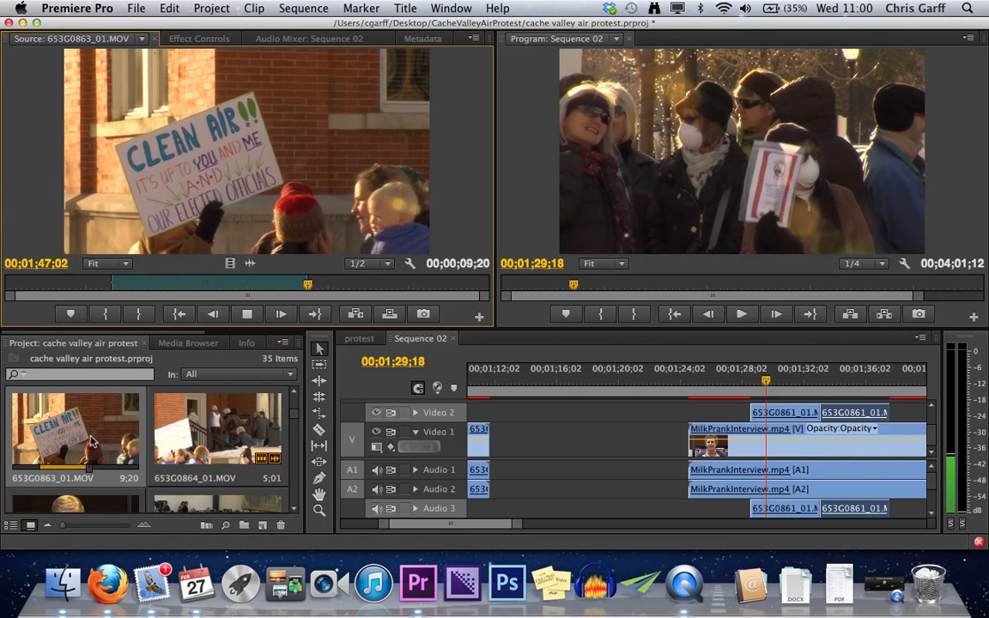
pyautogui.click(120, 284)
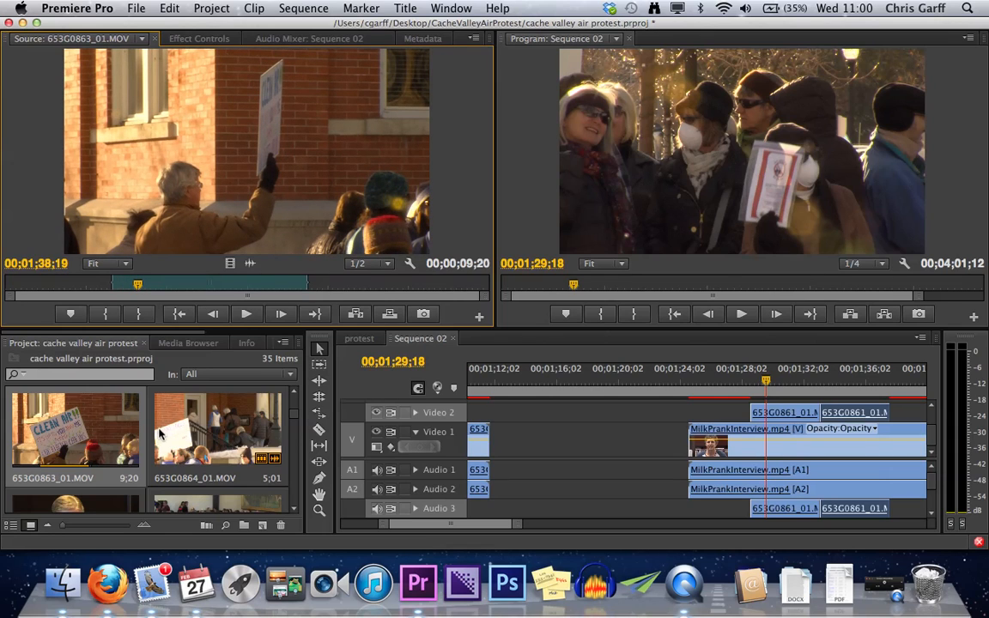
# - Preview 653G0876_01.MOV as the source clip, then overwrite it onto Video 2 and Audio 3 at 00;01;29;18, above the interview
pyautogui.scroll(-4, 160, 433)
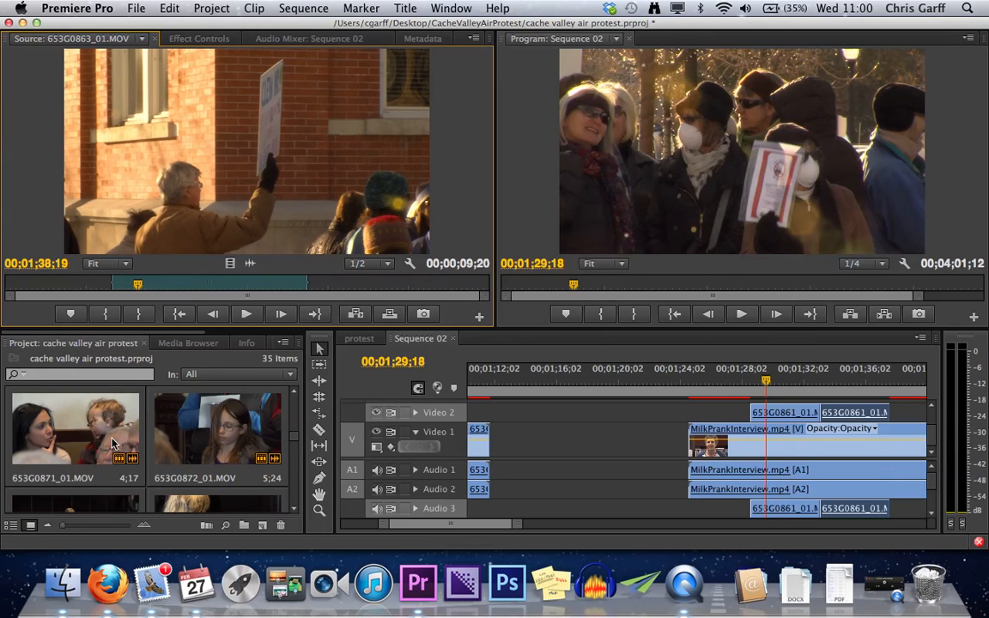
pyautogui.scroll(-2, 112, 443)
pyautogui.doubleClick(218, 453)
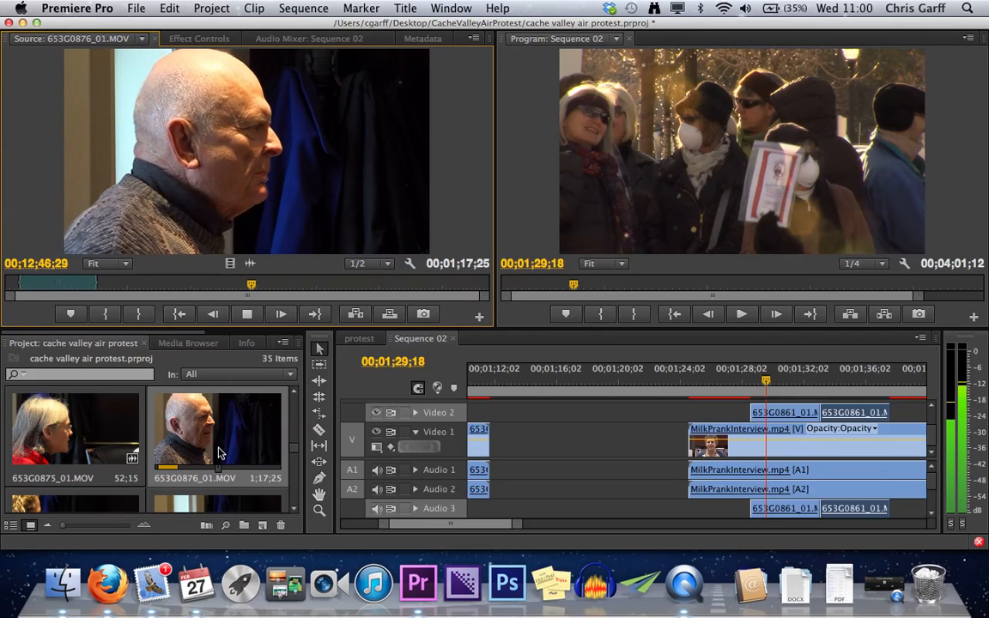
pyautogui.press('space')
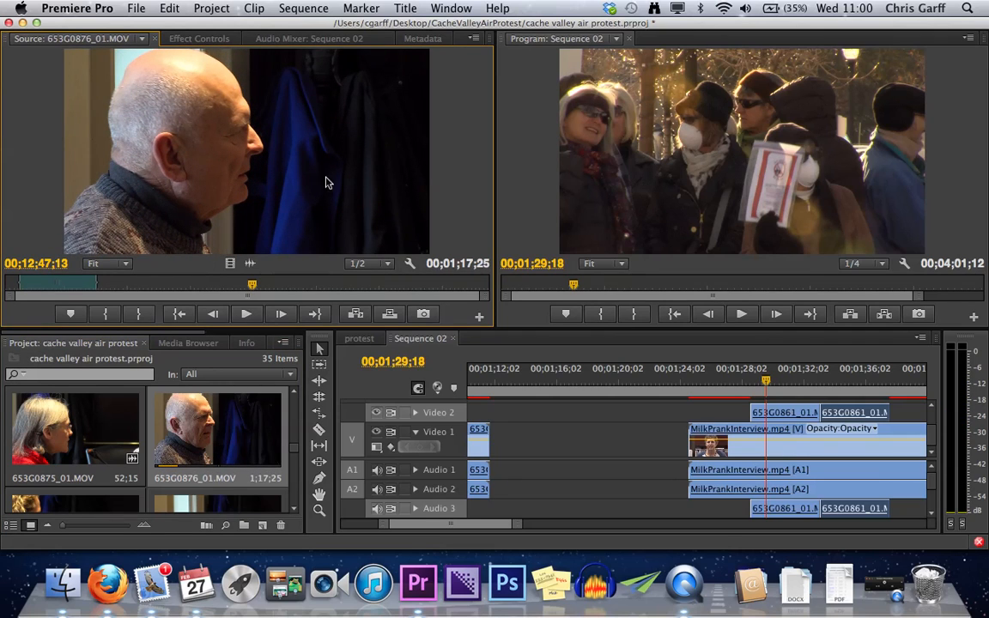
pyautogui.moveTo(715, 183); pyautogui.dragTo(758, 183)
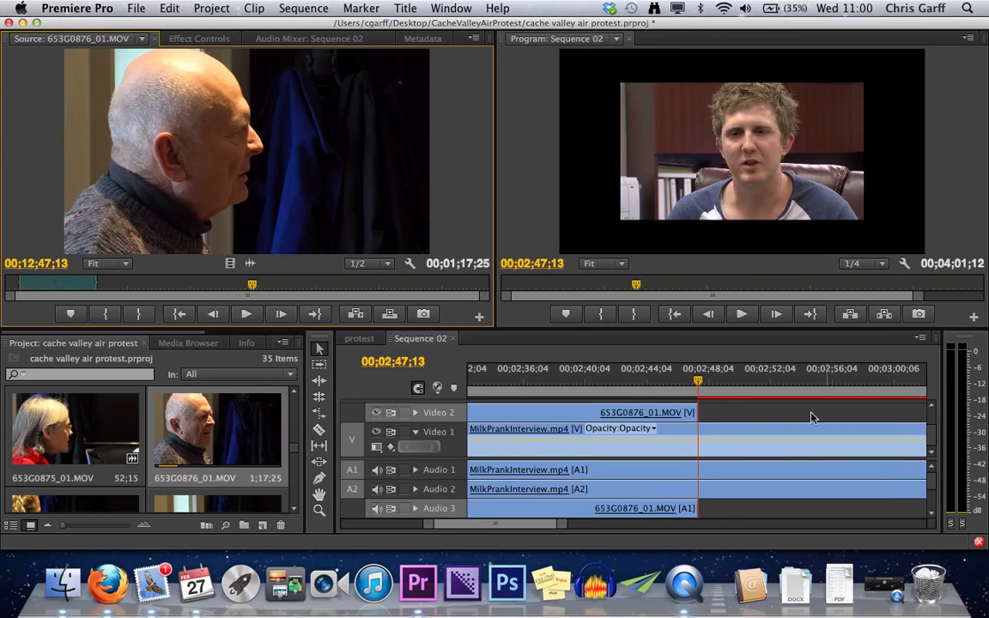
pyautogui.press('\\')
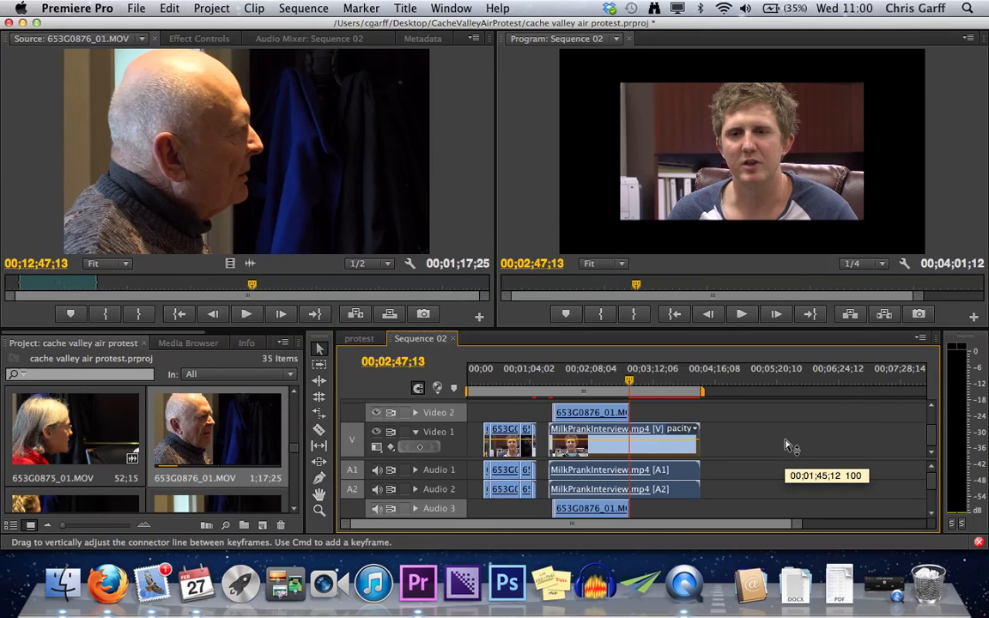
# - Play the sequence from the start of 653G0876_01.MOV to hear its audio together with the interview audio
pyautogui.click(556, 392)
pyautogui.press('space')
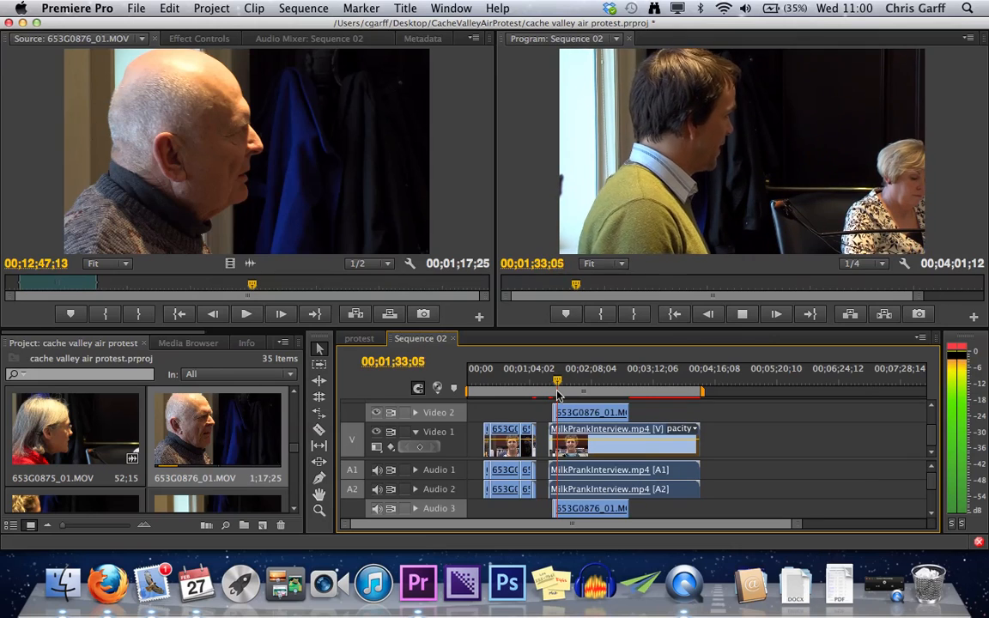
pyautogui.press('space')
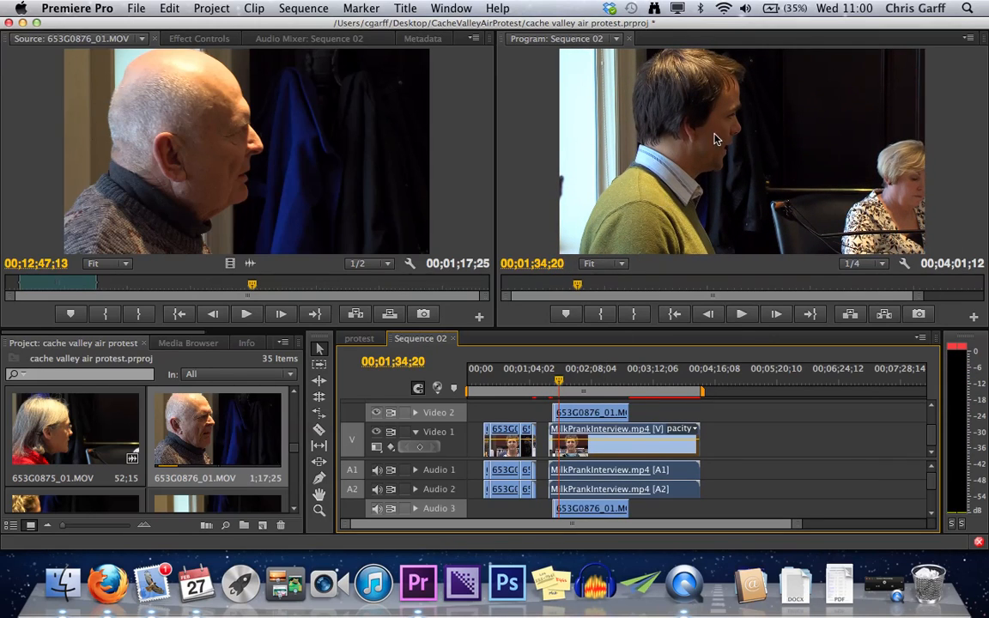
pyautogui.press('space')
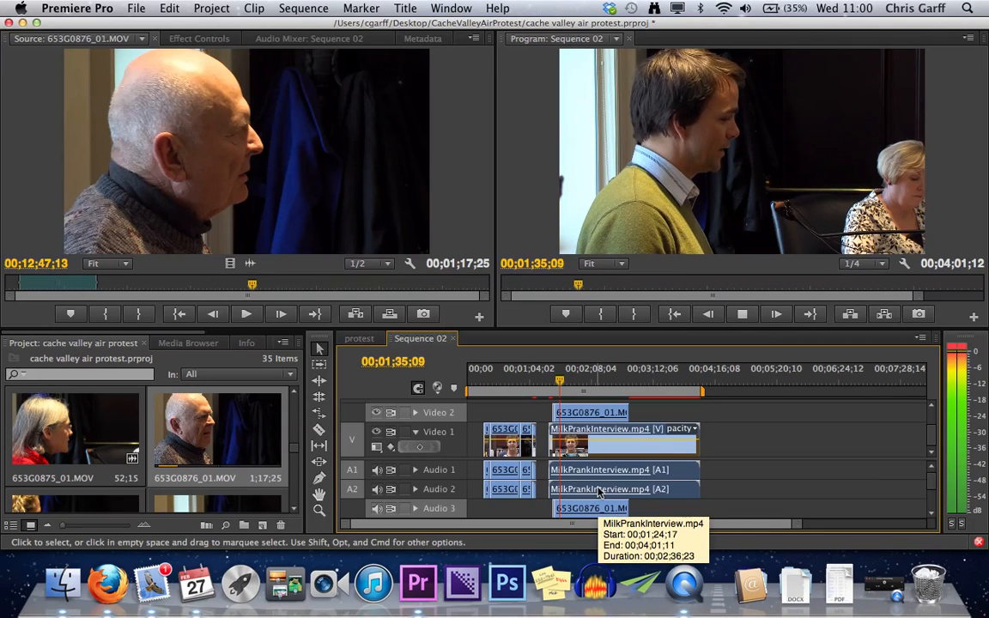
pyautogui.press('space')
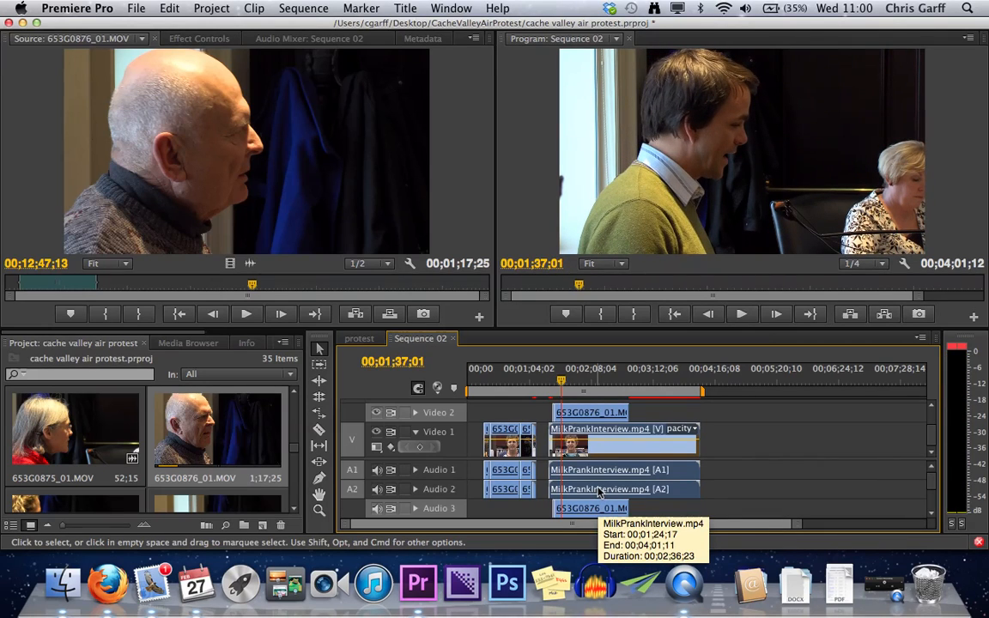
# - Unlink the video and audio of the 653G0876_01.MOV clip above the interview
pyautogui.click(599, 490)
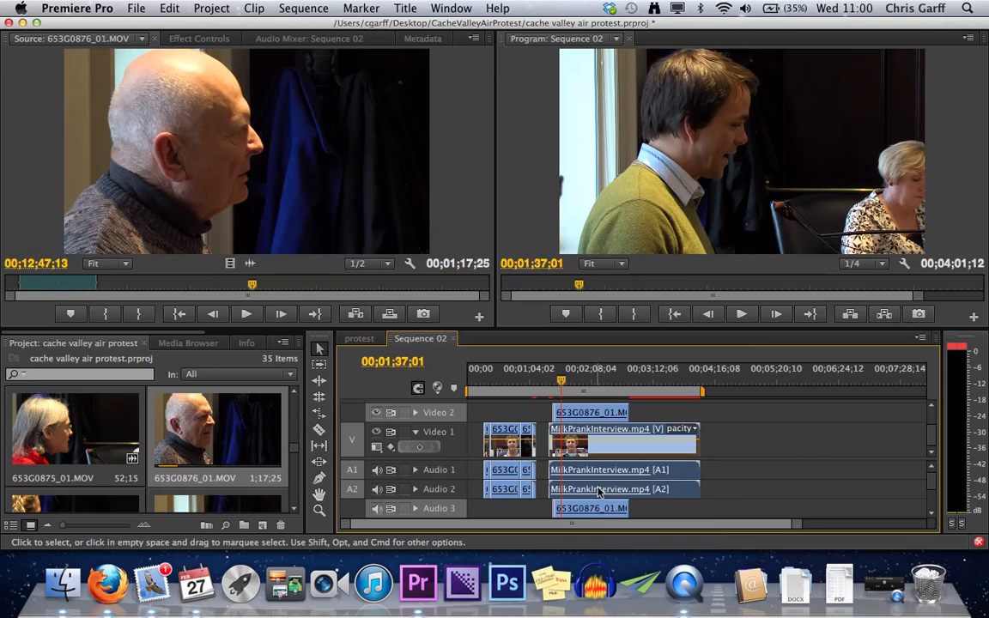
pyautogui.rightClick(598, 420)
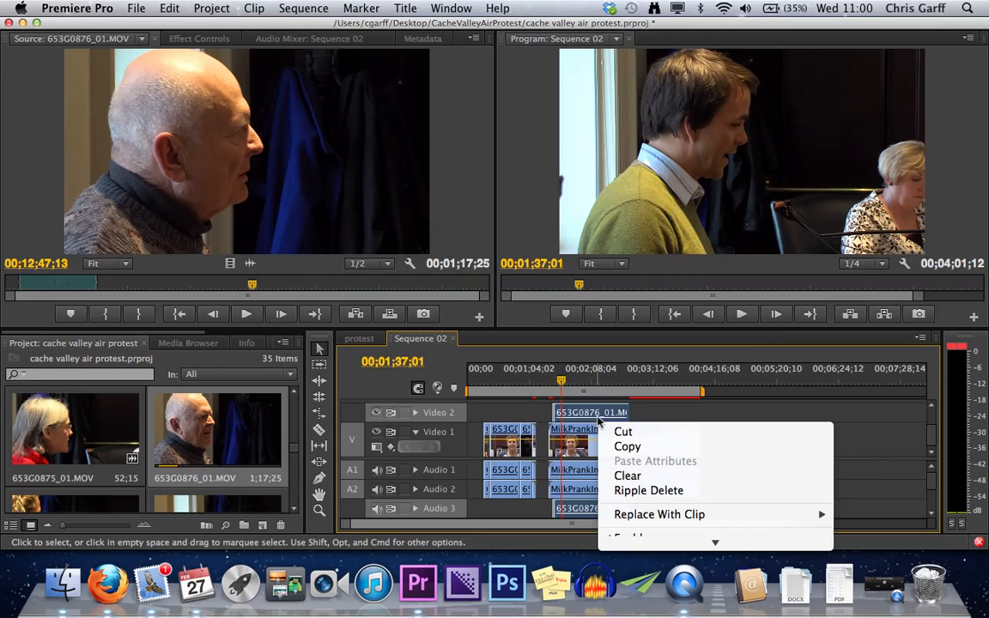
pyautogui.scroll(-3, 679, 472)
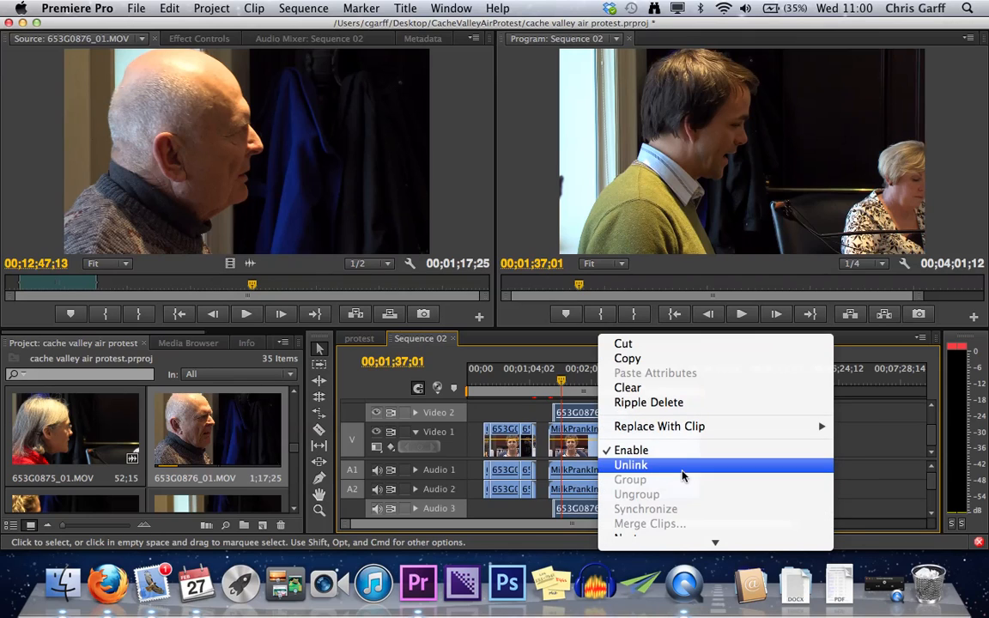
pyautogui.click(657, 466)
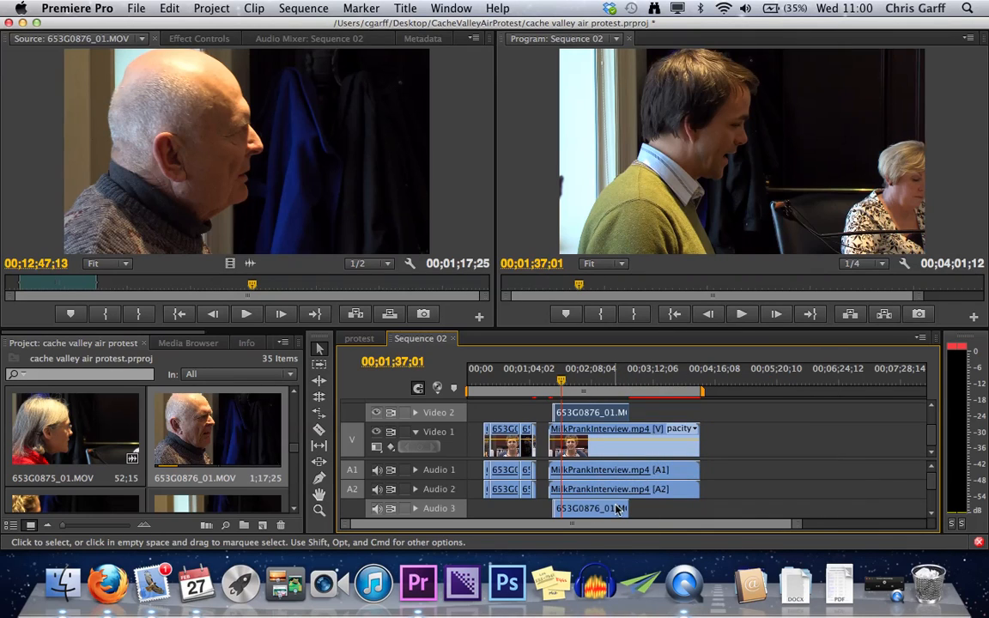
# - Delete the unlinked 653G0876_01.MOV audio from Audio 3 and Audio 4, and briefly play the sequence
pyautogui.scroll(-2, 617, 509)
pyautogui.scroll(3, 619, 449)
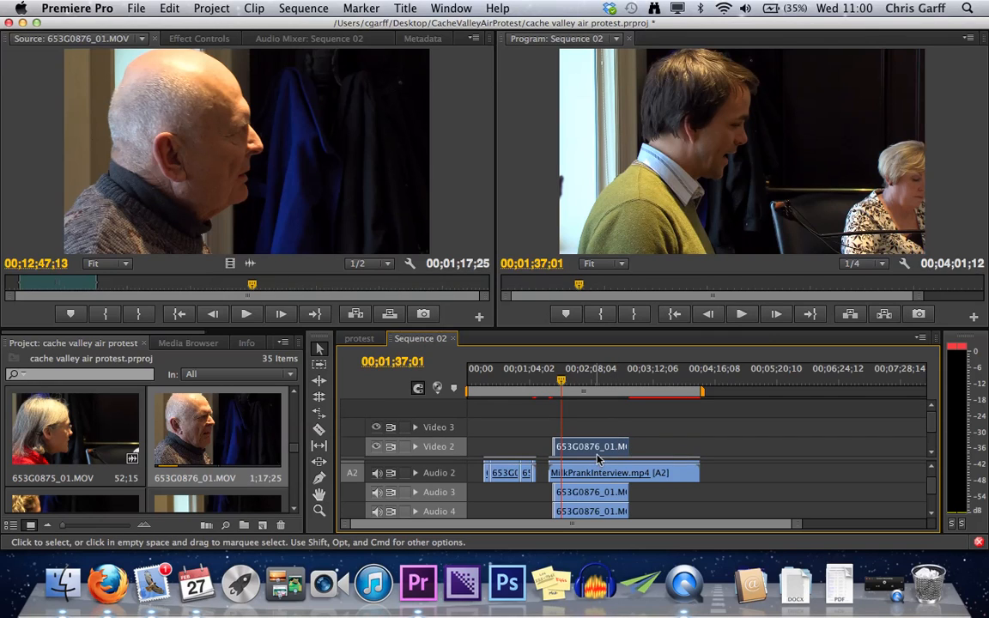
pyautogui.moveTo(605, 455); pyautogui.dragTo(598, 478)
pyautogui.click(592, 496)
pyautogui.press('Delete')
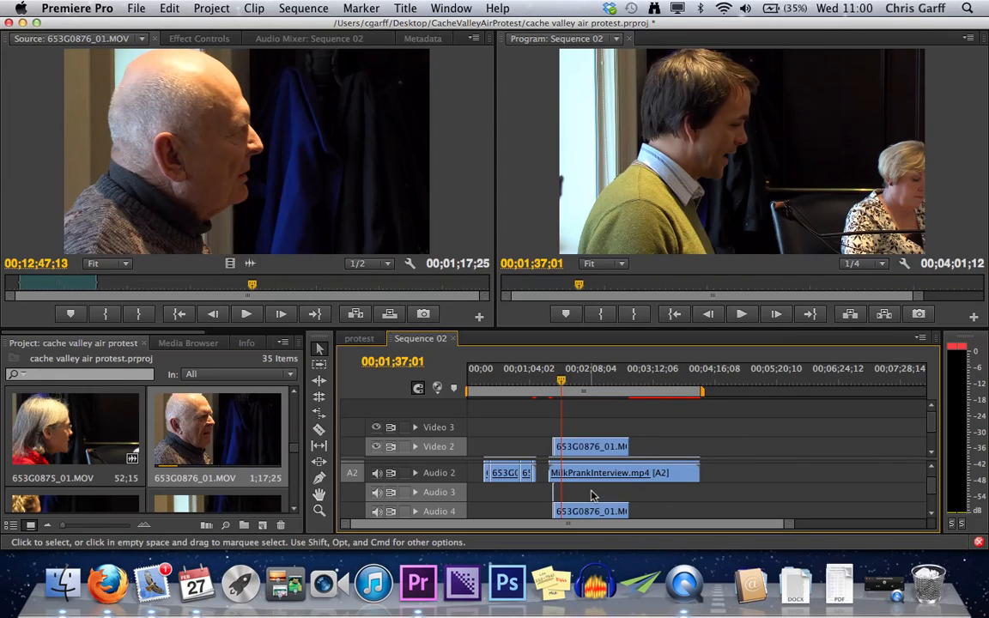
pyautogui.click(597, 514)
pyautogui.press('Delete')
pyautogui.press('space')
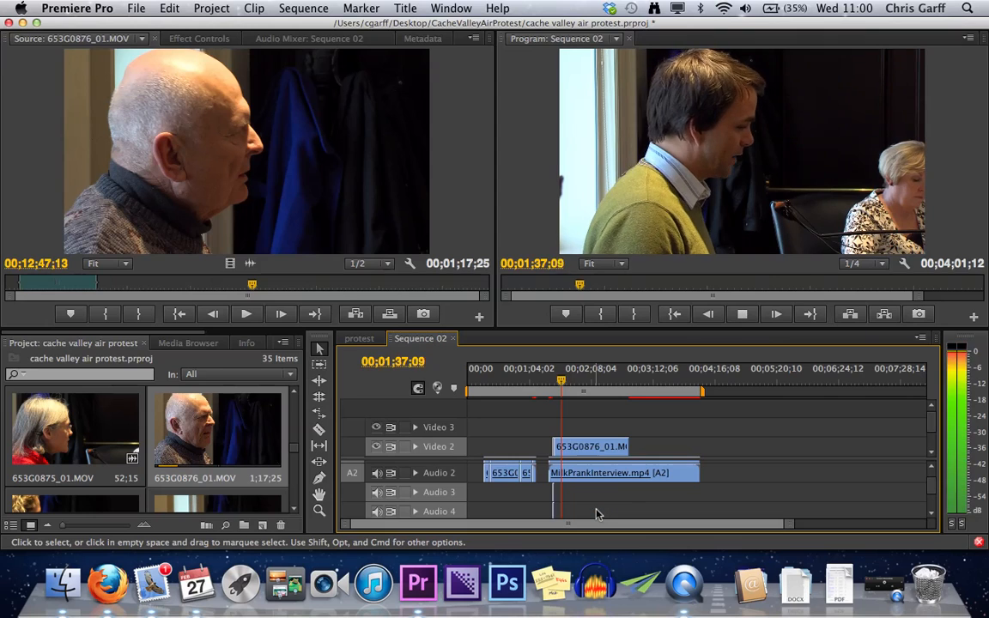
pyautogui.press('space')
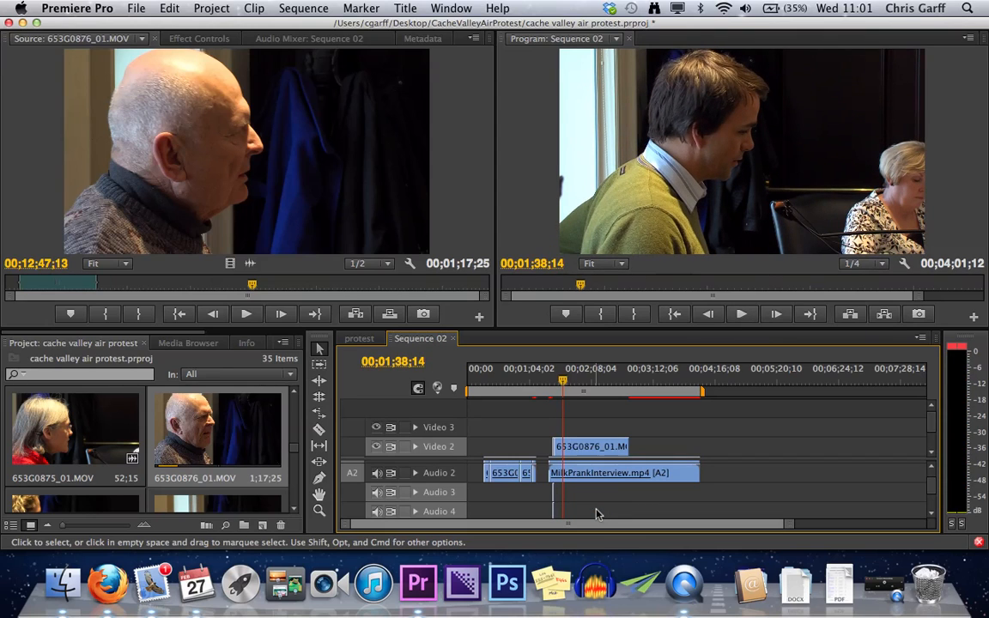
# - Expand the Video 2 track and play the sequence from about 00;01;33;03 within the 653G0876_01.MOV b-roll
pyautogui.press('`')
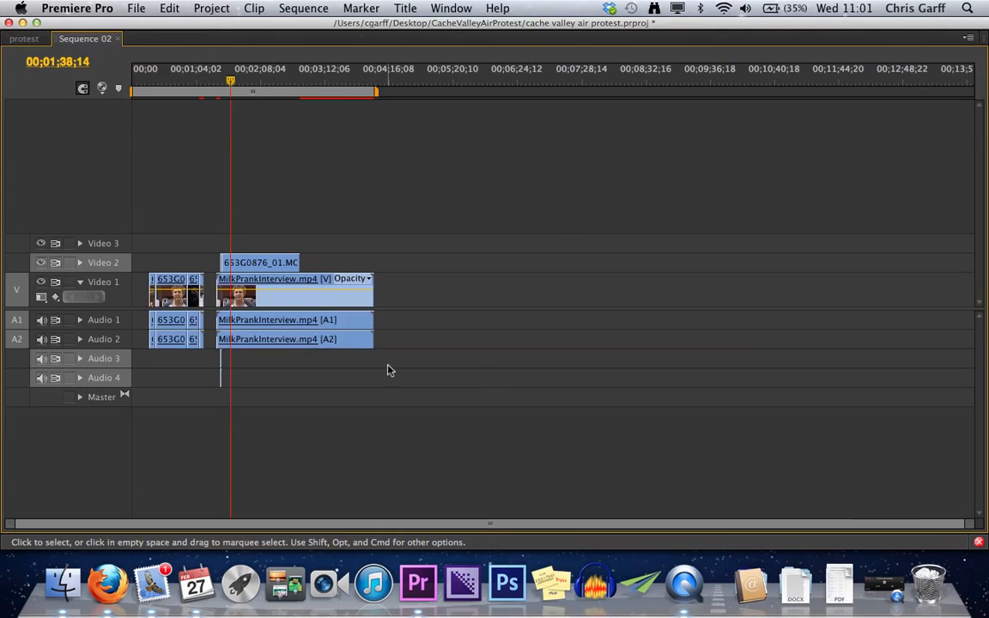
pyautogui.click(82, 265)
pyautogui.click(225, 100)
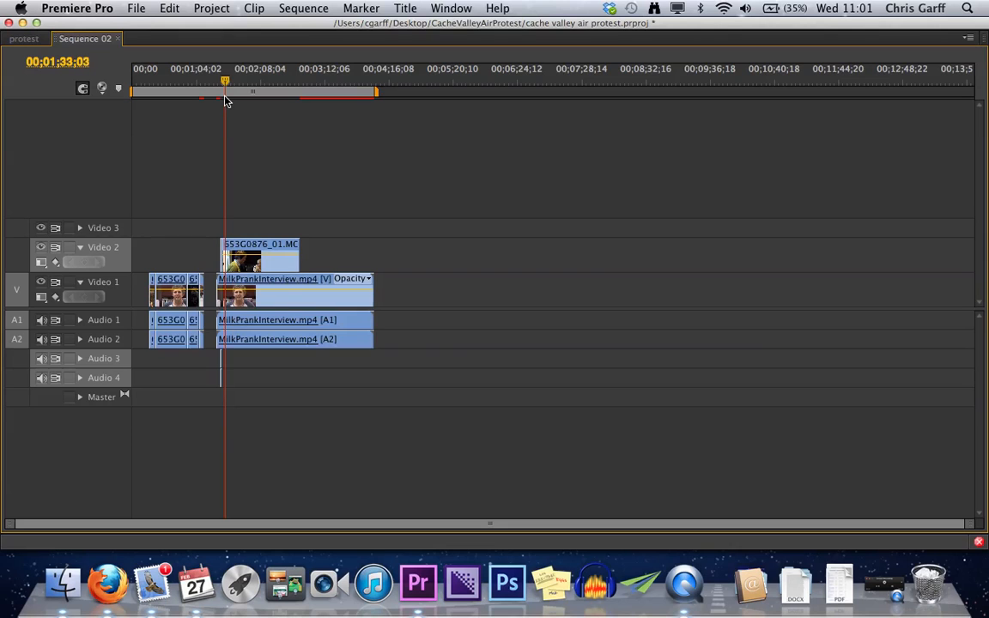
pyautogui.press('`')
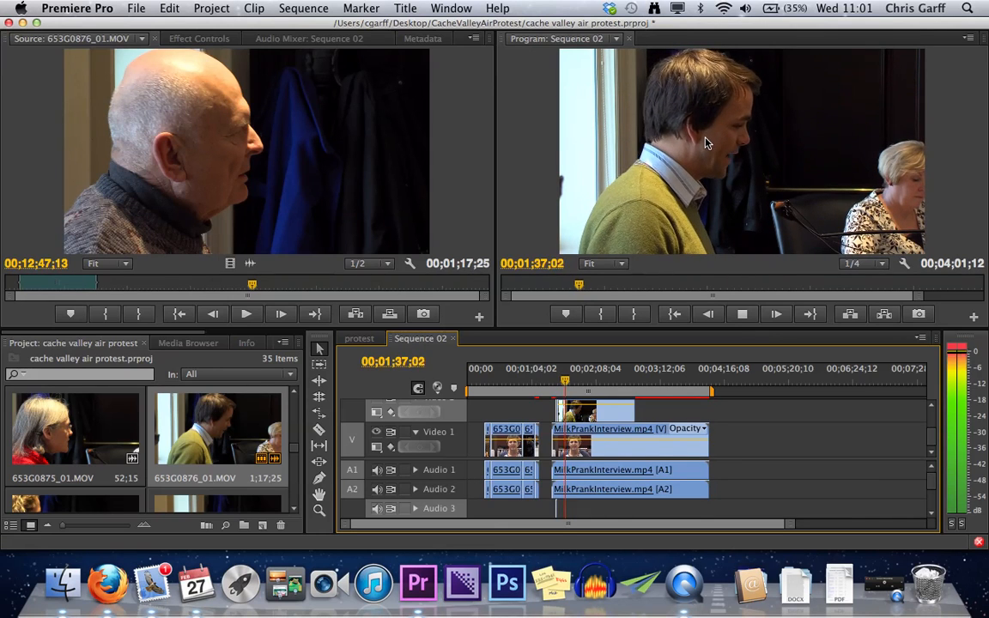
pyautogui.press('space')
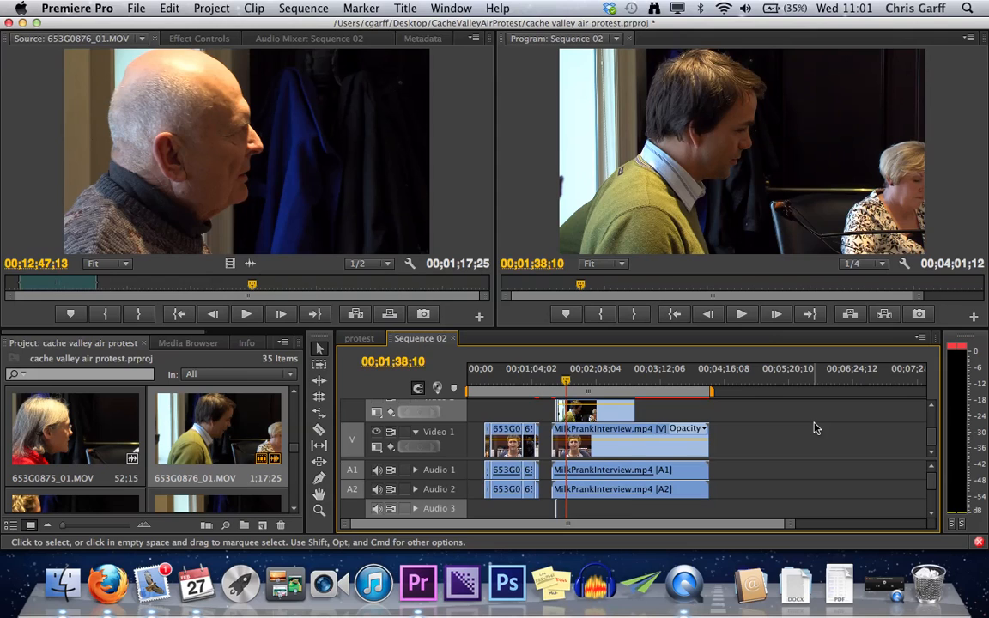
# - Undo the removal of the 653G0876_01.MOV audio on Audio 3 and Audio 4
pyautogui.press('.')
pyautogui.click(719, 452)
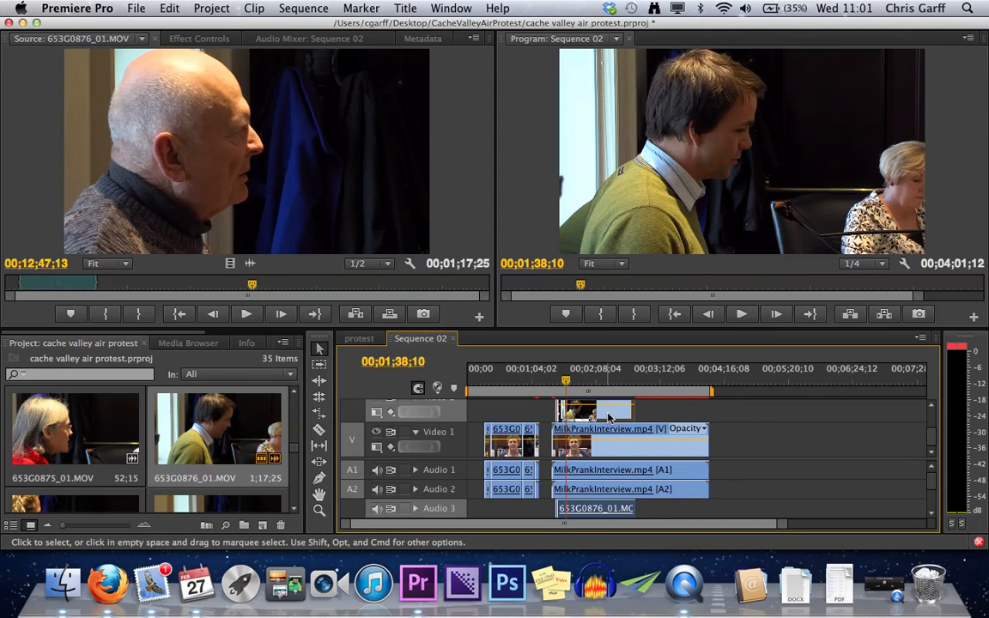
pyautogui.scroll(-3, 687, 477)
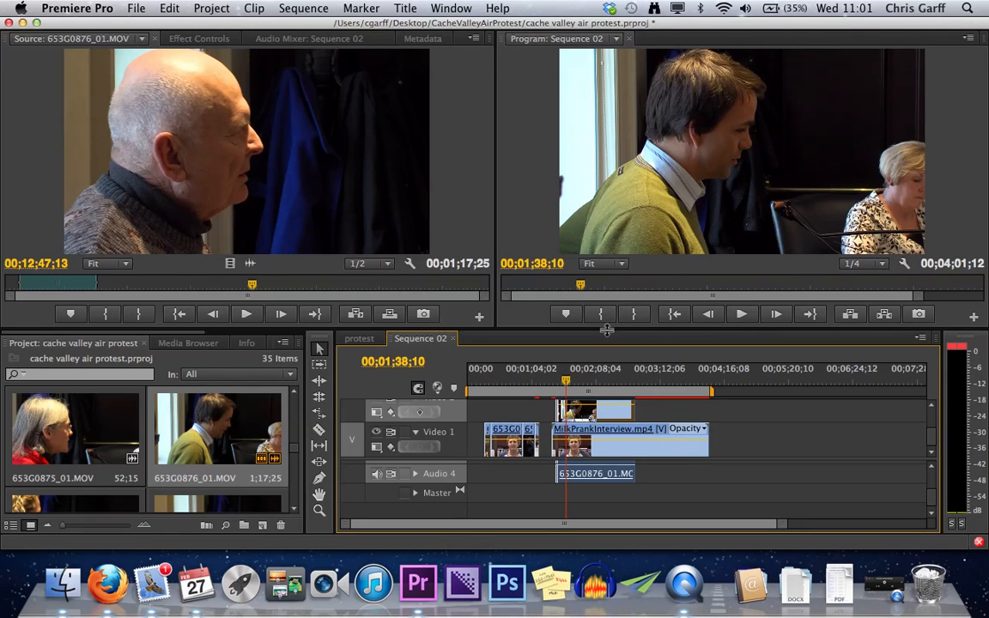
# - Enlarge the timeline to show every track, then try trimming only the end of the 653G0876_01.MOV audio on Audio 3
pyautogui.moveTo(606, 330); pyautogui.dragTo(599, 172)
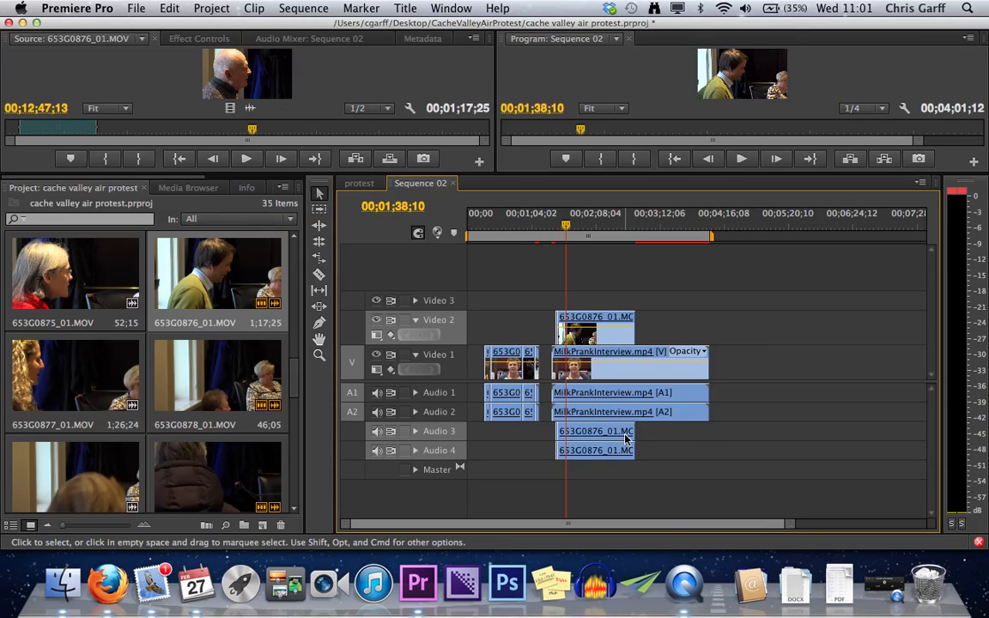
pyautogui.moveTo(631, 435); pyautogui.dragTo(608, 437)
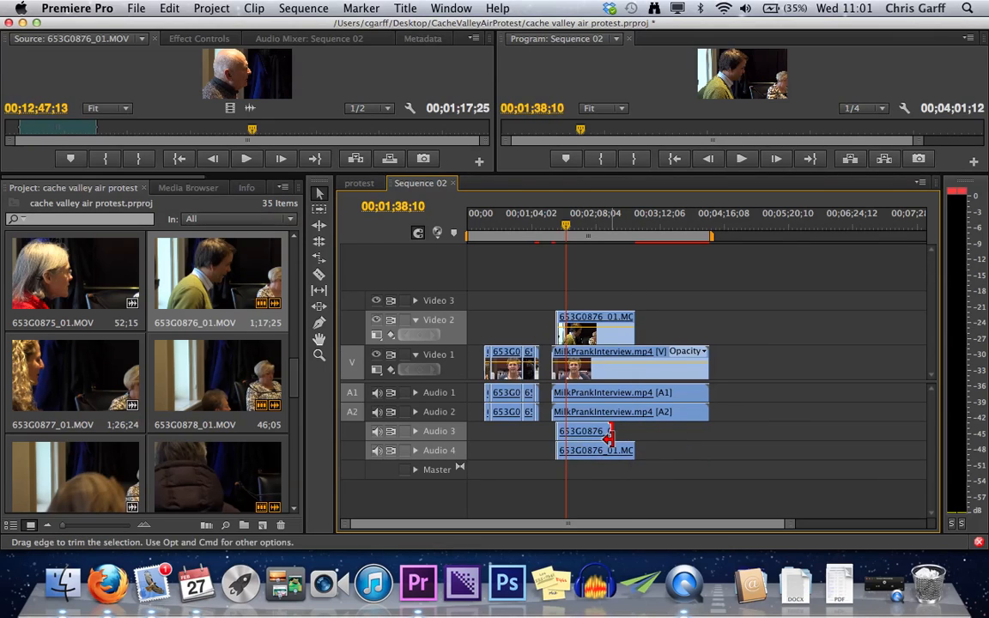
pyautogui.press('super+z')
# - Move 653G0876_01.MOV directly after the interview, with its video on Video 1 and its audio on Audio 1 and Audio 2
pyautogui.moveTo(609, 332); pyautogui.dragTo(750, 377)
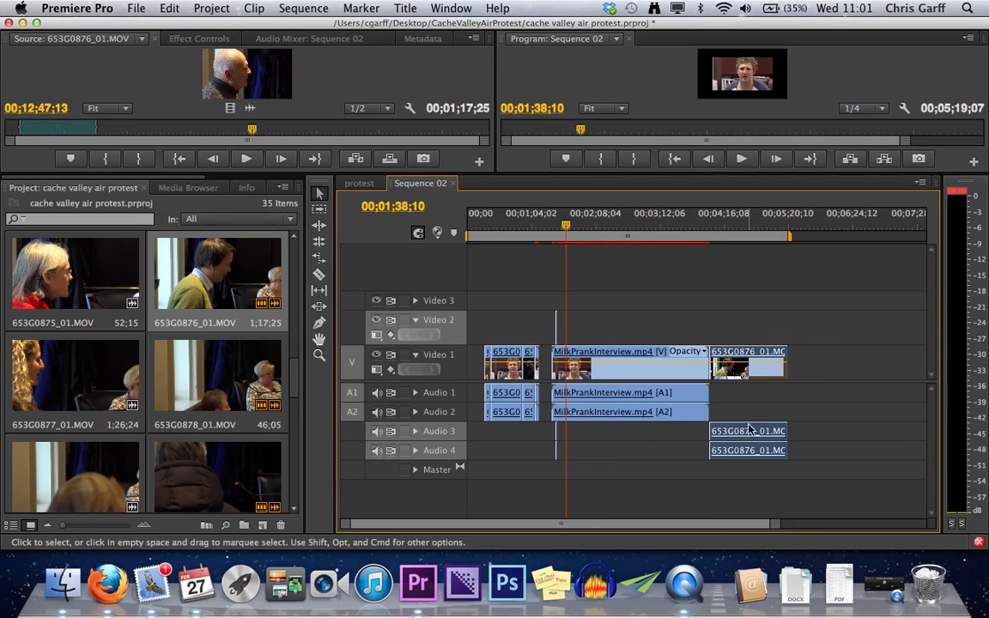
pyautogui.moveTo(749, 443); pyautogui.dragTo(745, 400)
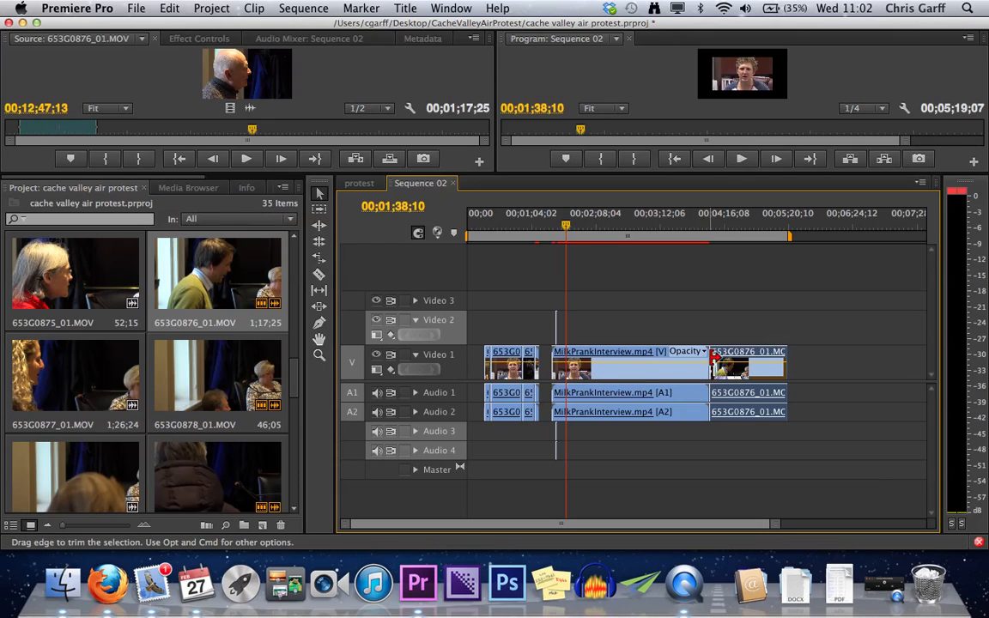
# - Try trimming only the video start of 653G0876_01.MOV on Video 1, independently of its audio, and undo the trim
pyautogui.press('alt')
pyautogui.moveTo(715, 359); pyautogui.dragTo(734, 368)
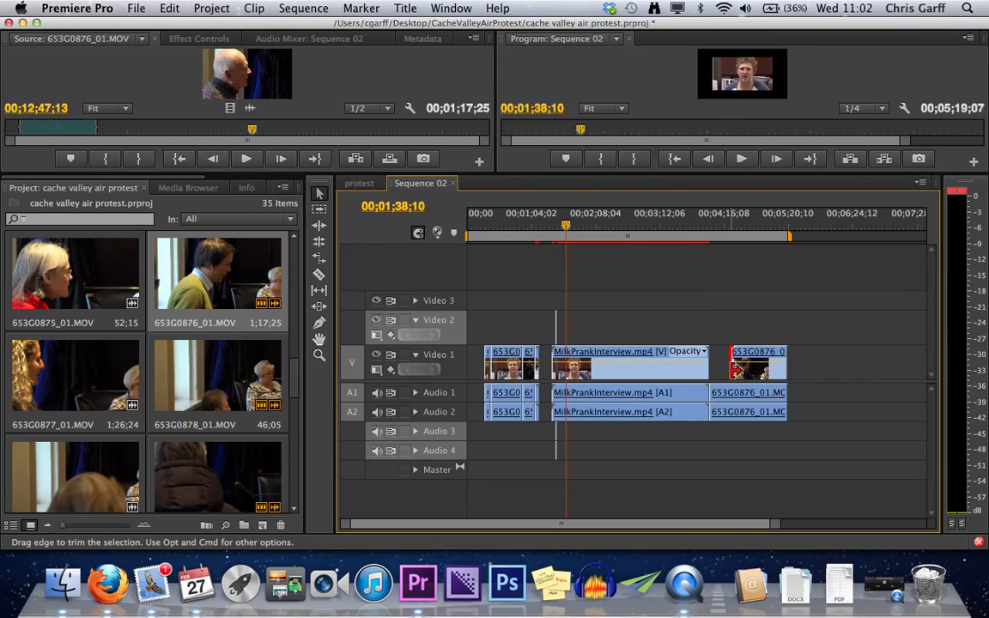
pyautogui.press('super+z')
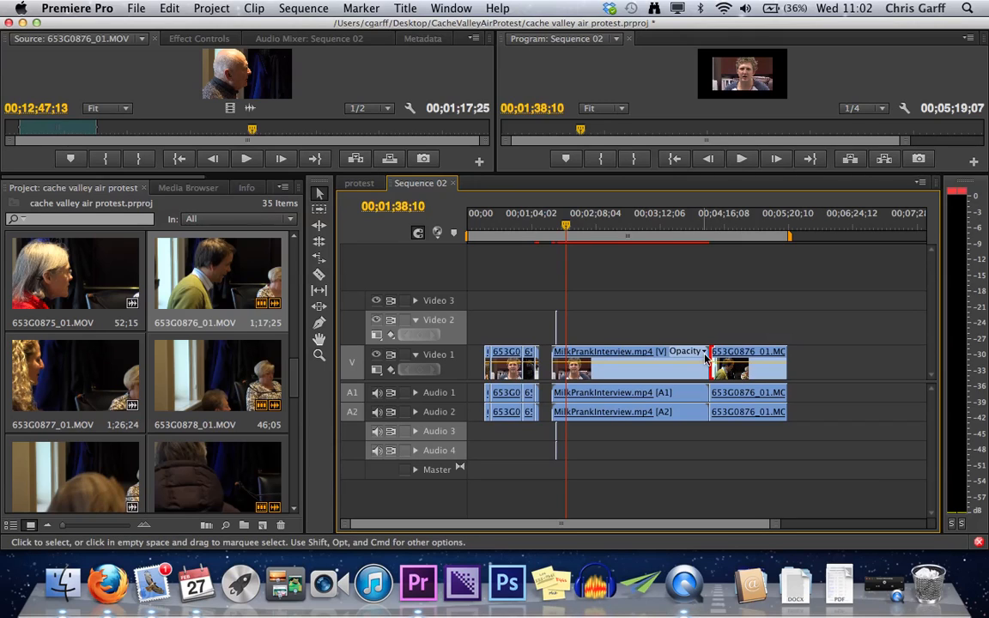
# - Move only the video cut between MilkPrankInterview.mp4 and 653G0876_01.MOV earlier so the interview audio overlaps the b-roll, and play the transition
pyautogui.click(736, 352)
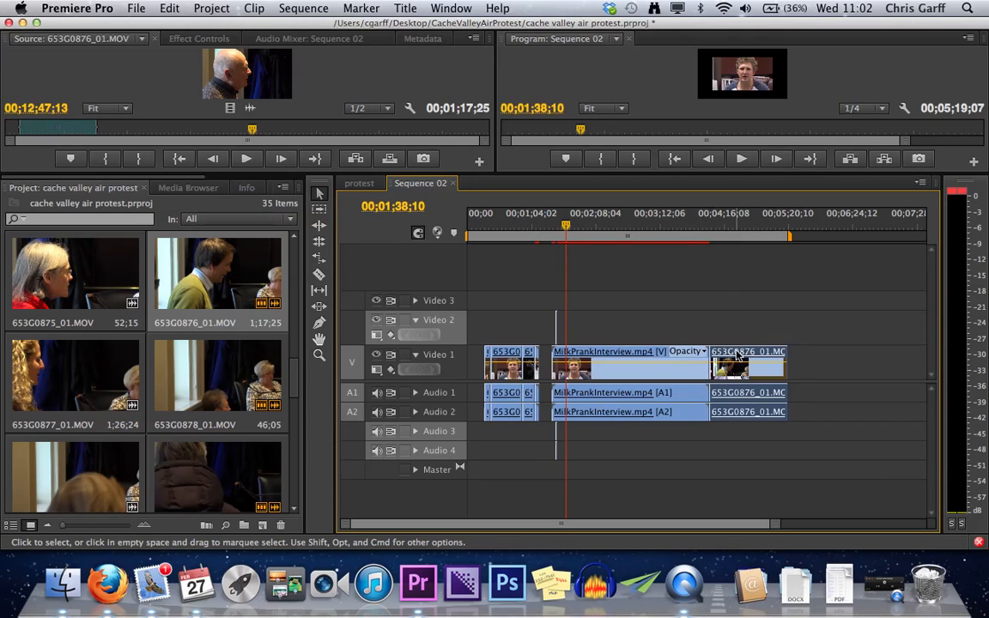
pyautogui.moveTo(710, 356); pyautogui.dragTo(667, 369)
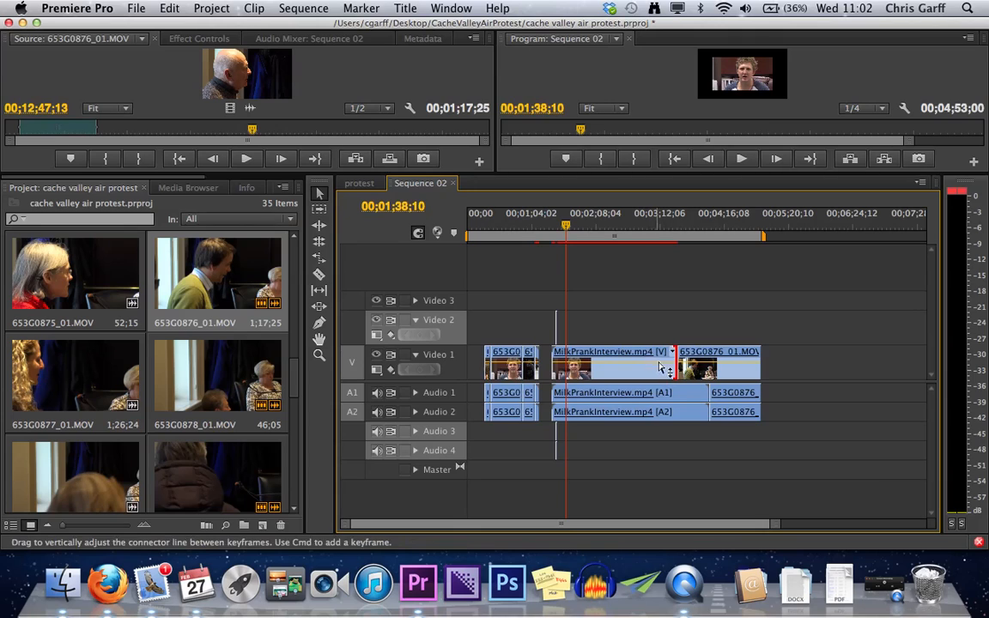
pyautogui.click(704, 244)
pyautogui.press('space')
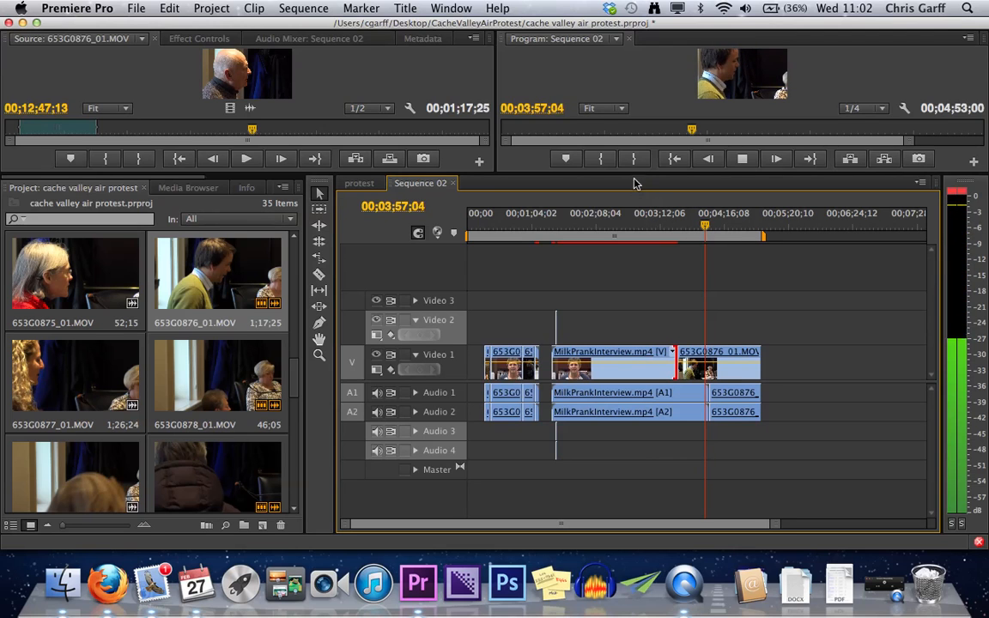
pyautogui.moveTo(633, 174); pyautogui.dragTo(633, 330)
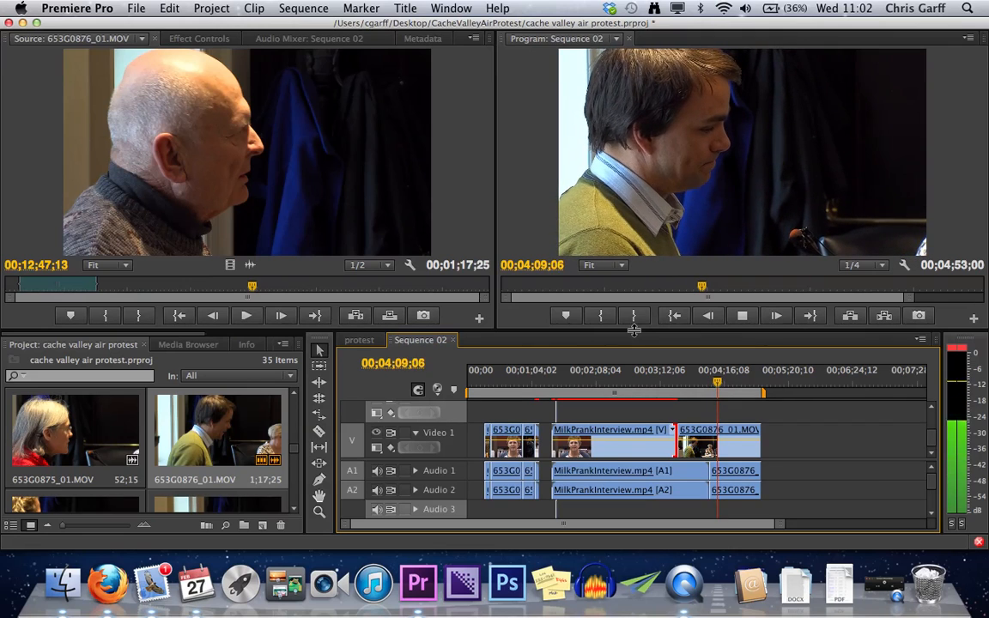
pyautogui.press('space')
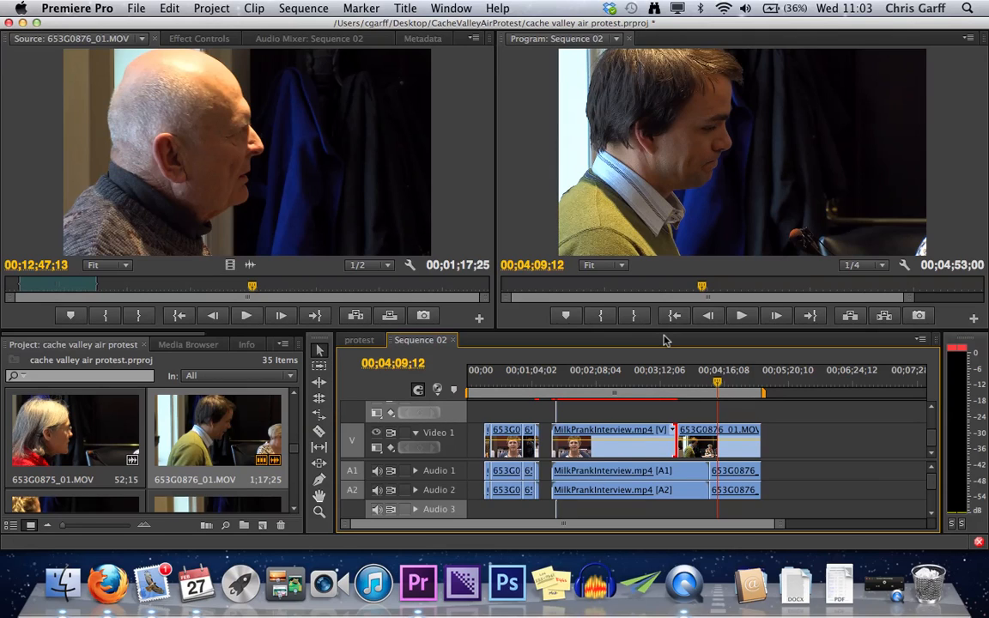
# - Undo the video-only cut offset so MilkPrankInterview.mp4 and 653G0876_01.MOV meet at one aligned video and audio cut
pyautogui.press('super+z')
pyautogui.press('super+z')
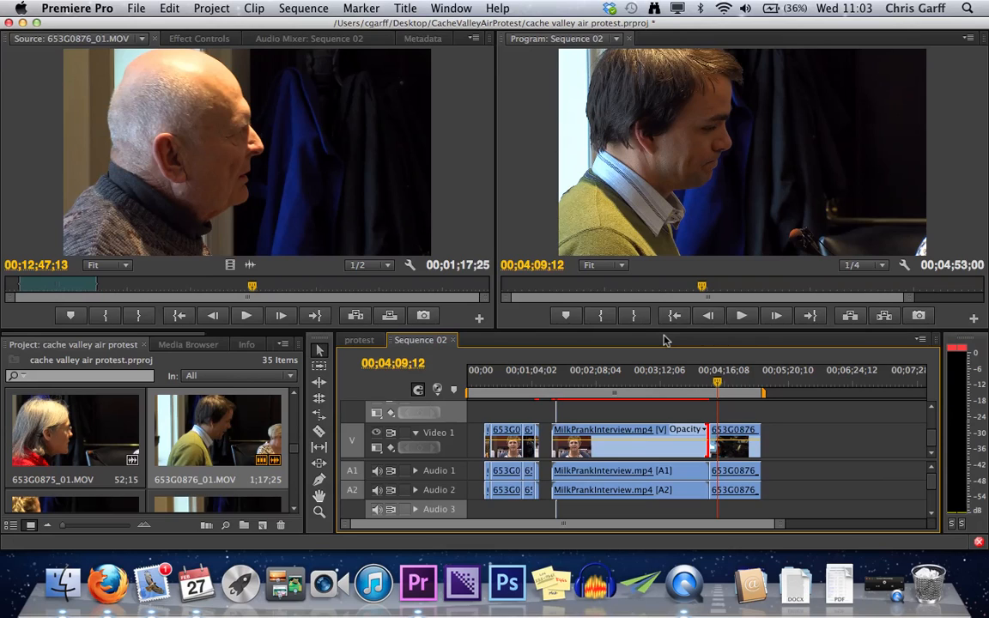
# - Split MilkPrankInterview.mp4 at 00;03;03;12 and delete the segment after the split
pyautogui.click(652, 395)
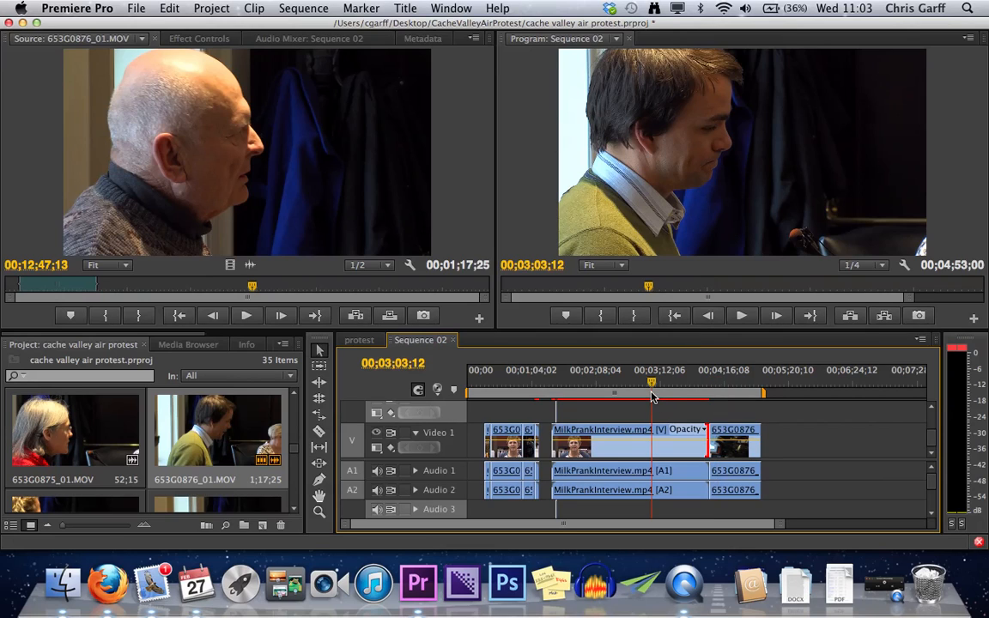
pyautogui.press('c')
pyautogui.click(653, 439)
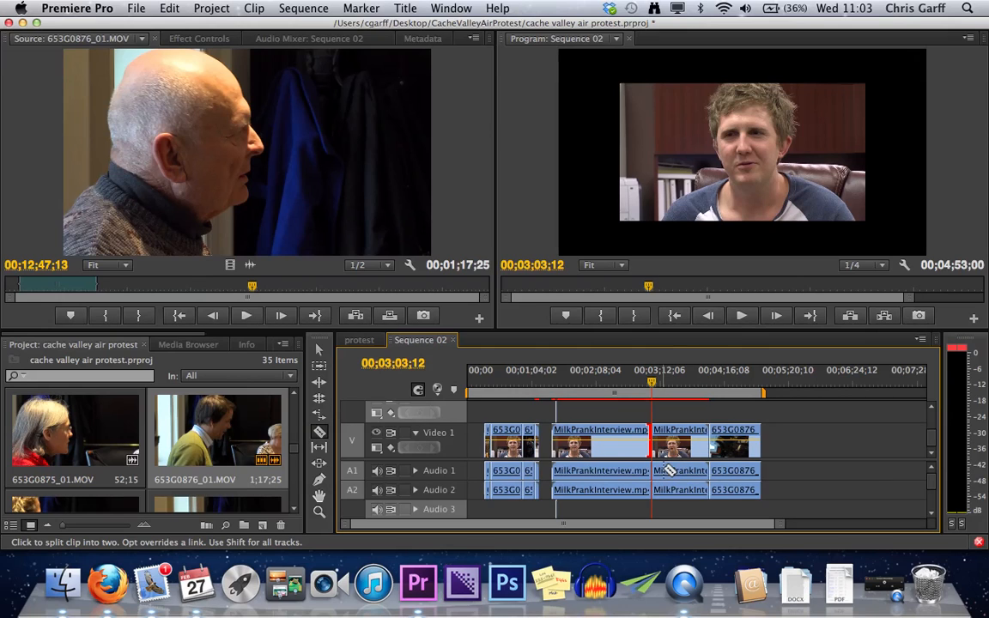
pyautogui.press('v')
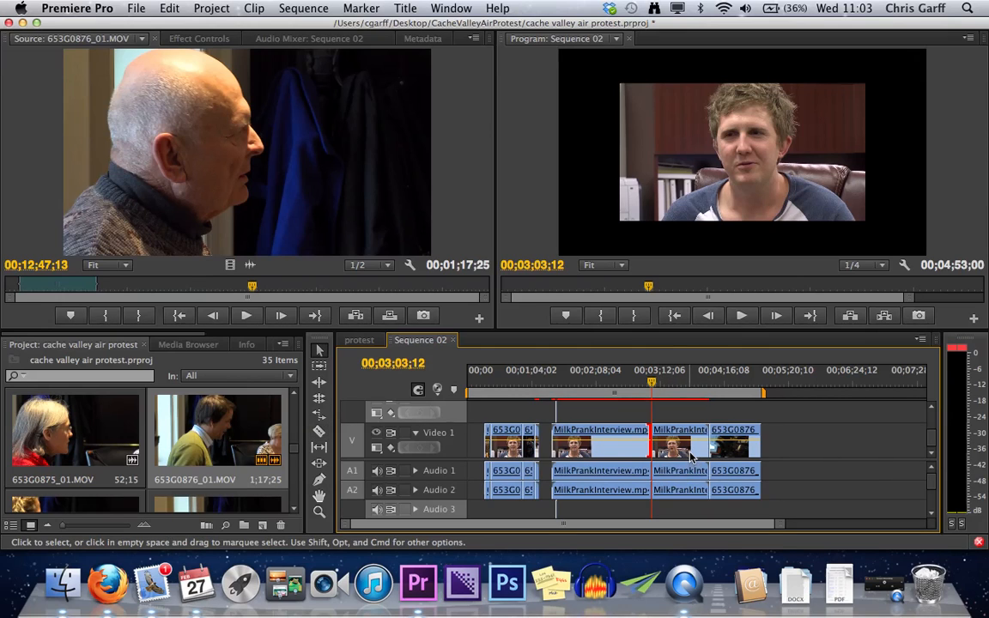
pyautogui.click(692, 458)
pyautogui.press('Delete')
# - Try closing the gap before 653G0876_01.MOV with Ripple Delete, then undo back to the restored interview segment
pyautogui.rightClick(692, 457)
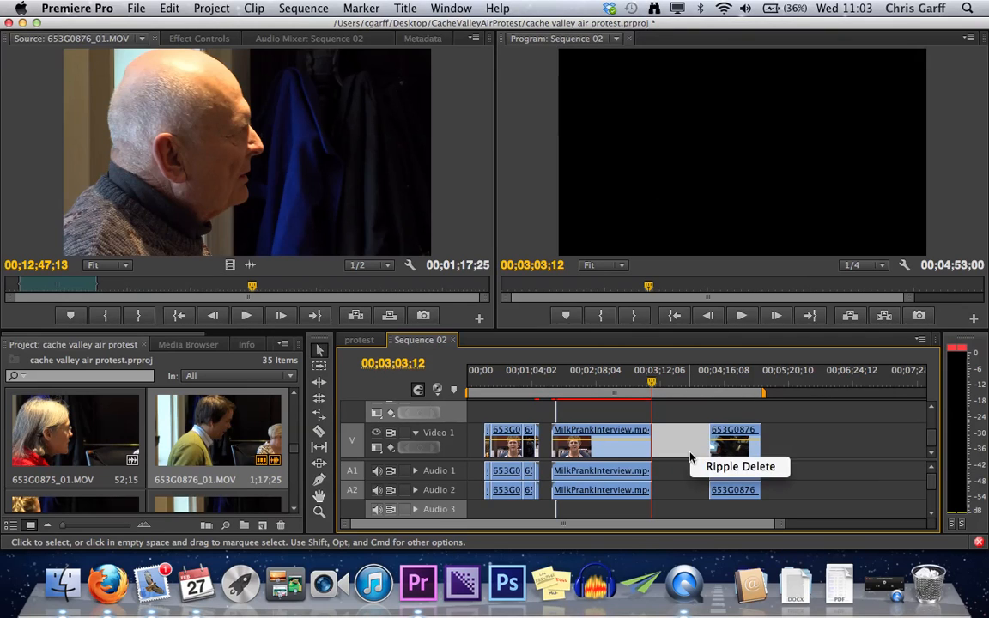
pyautogui.click(717, 466)
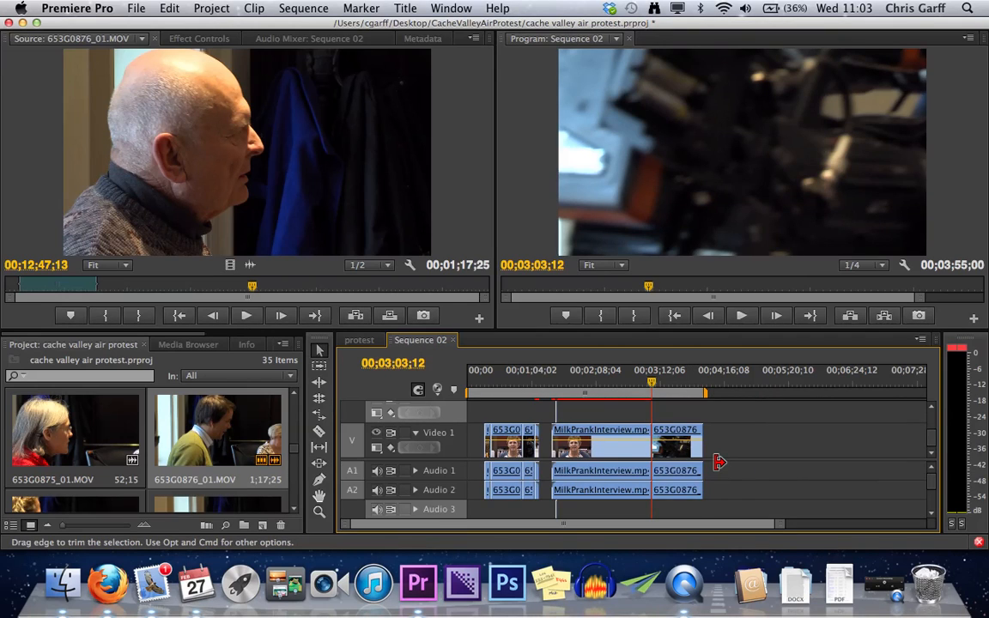
pyautogui.press('super+z')
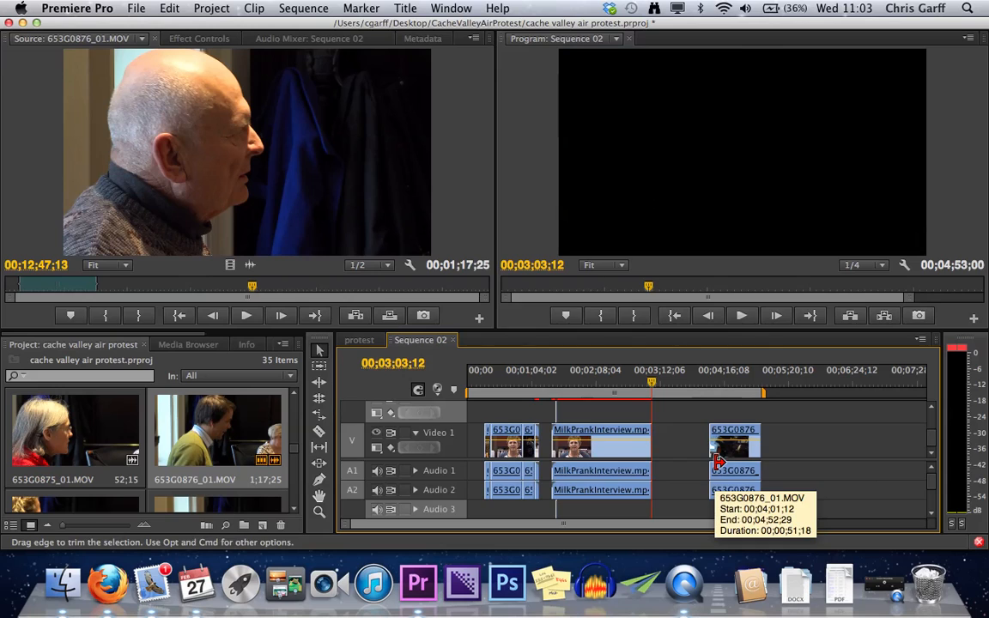
pyautogui.rightClick(675, 445)
pyautogui.click(711, 455)
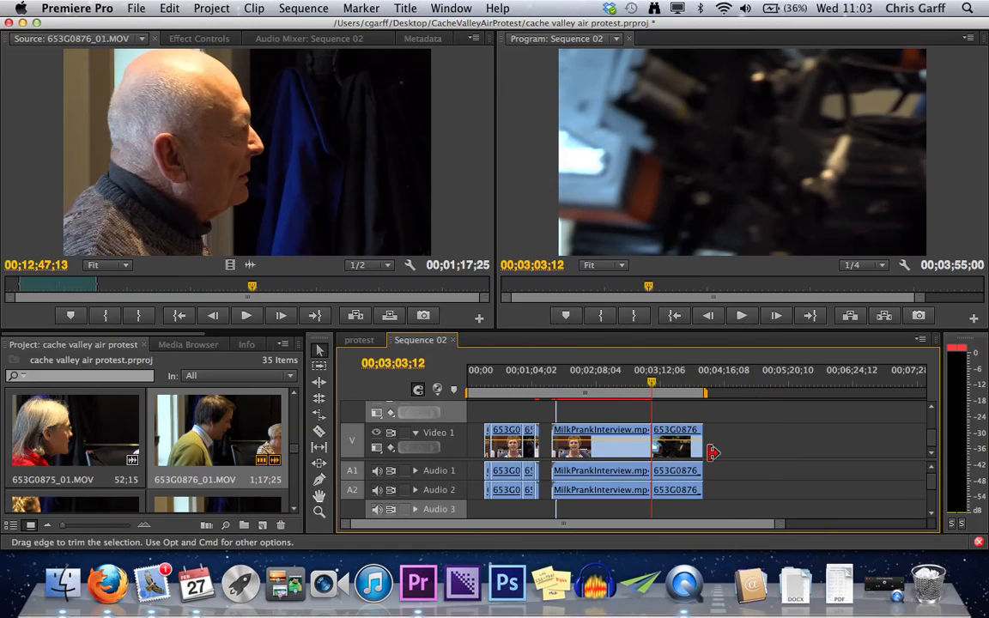
pyautogui.press('super+z')
pyautogui.press('super+z')
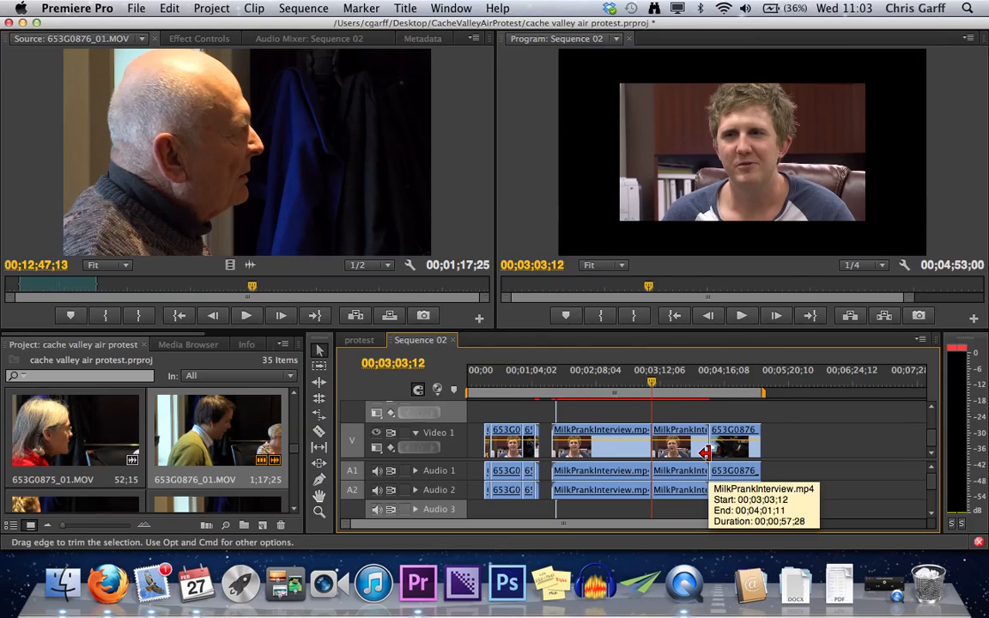
# - Try removing the second interview segment by ripple-trimming its end back to the 00;03;03;12 split, and undo the trim
pyautogui.click(322, 383)
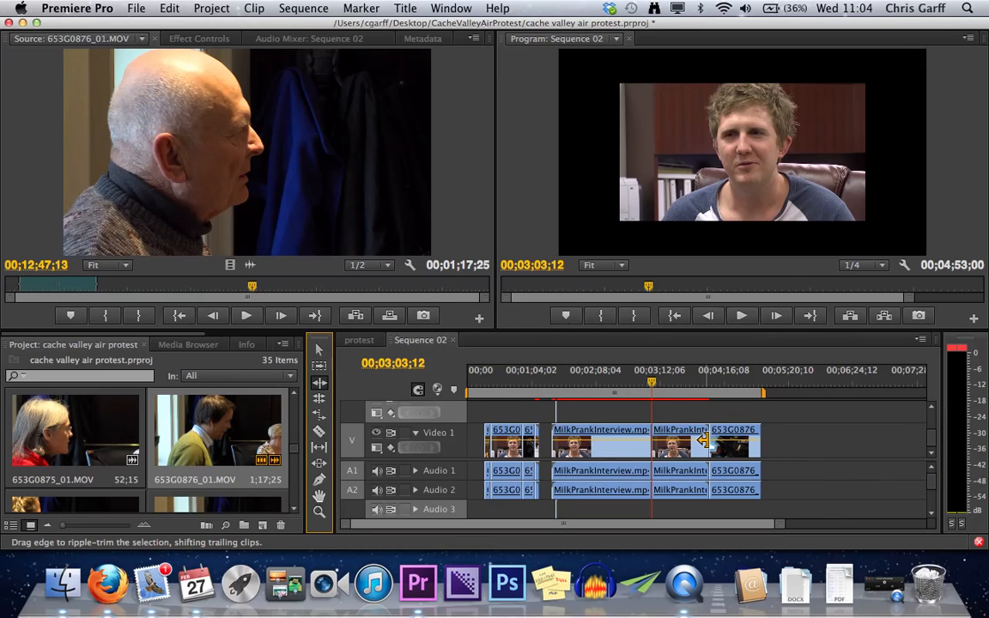
pyautogui.moveTo(703, 441); pyautogui.dragTo(649, 440)
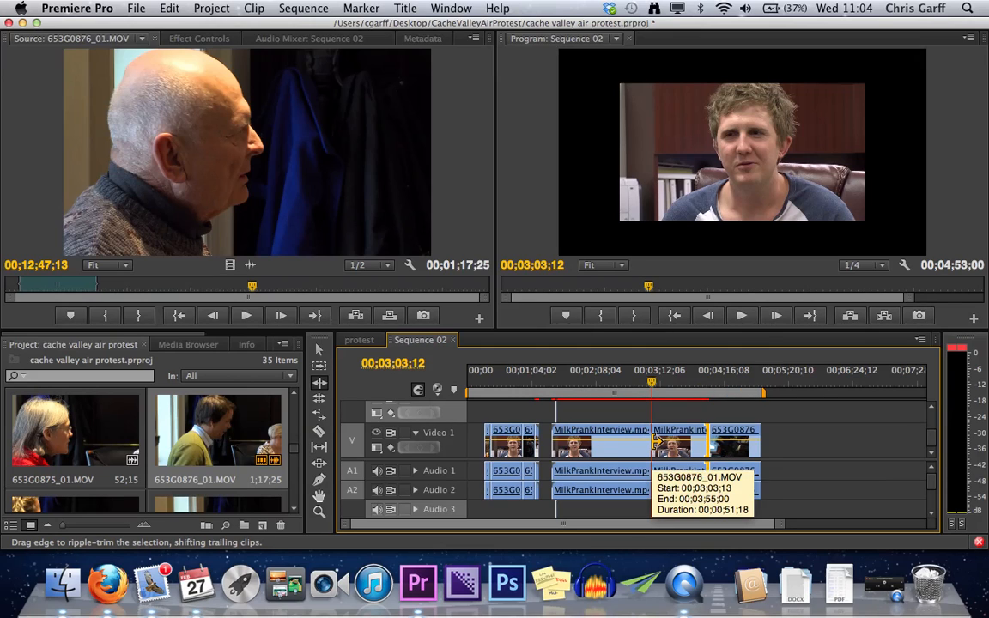
pyautogui.press('super+z')
# - Ripple-trim the second interview segment's end shorter and partly back out, and ripple-trim the start of 653G0876_01.MOV inward
pyautogui.moveTo(652, 386); pyautogui.dragTo(813, 395)
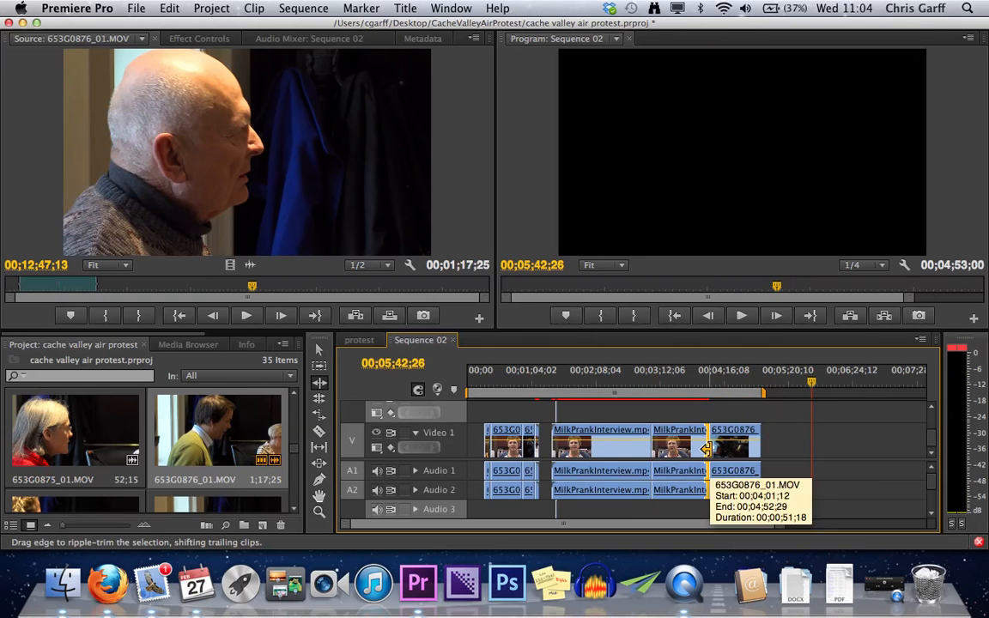
pyautogui.moveTo(706, 448); pyautogui.dragTo(681, 444)
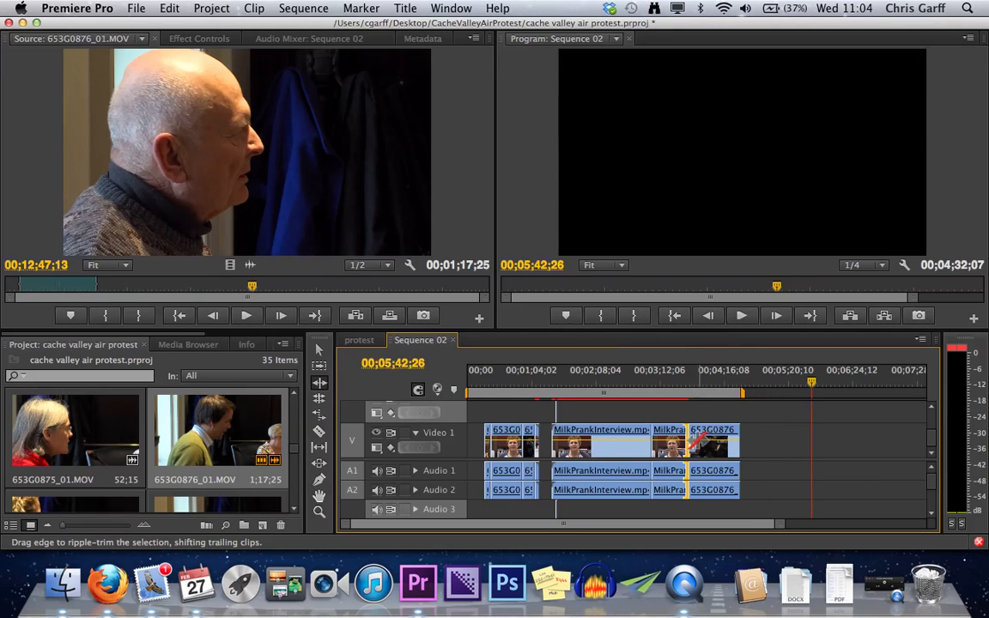
pyautogui.moveTo(687, 437); pyautogui.dragTo(703, 438)
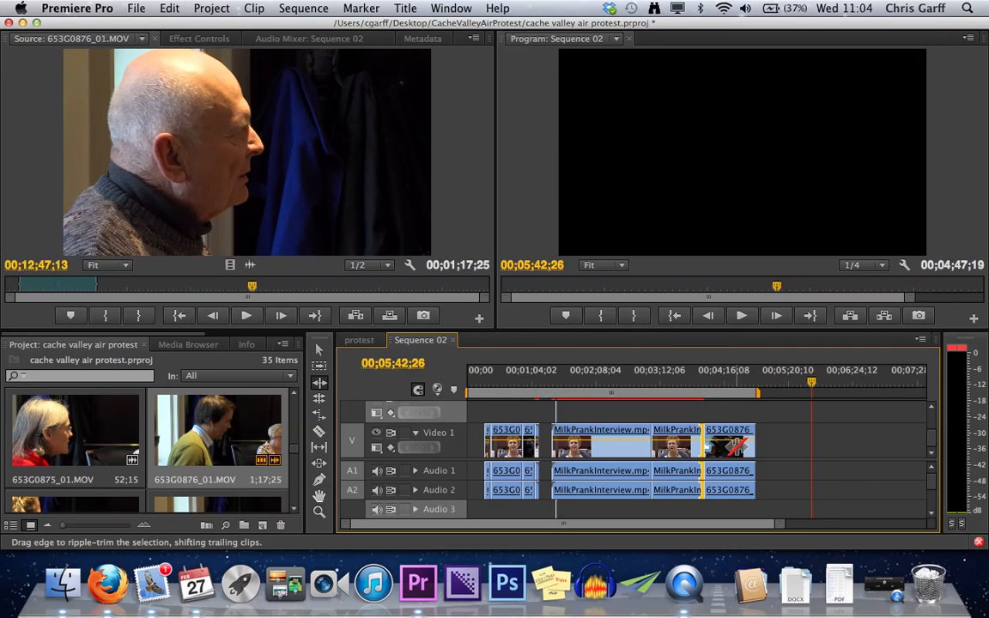
pyautogui.moveTo(706, 441); pyautogui.dragTo(728, 444)
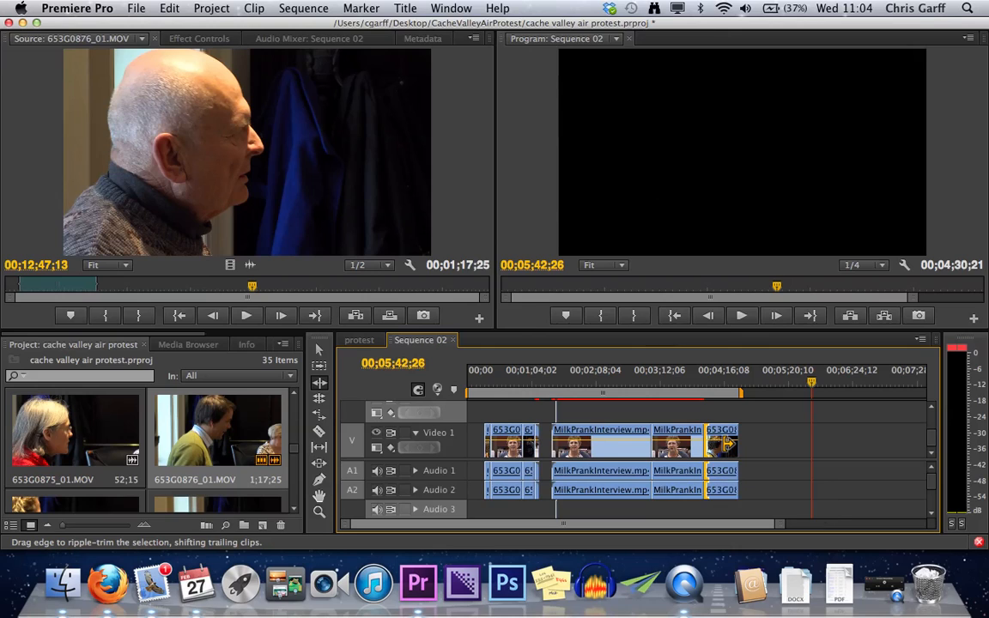
# - Undo the ripple trims and the split so MilkPrankInterview.mp4 is one clip again
pyautogui.press('super+z')
pyautogui.press('super+z')
pyautogui.press('super+z')
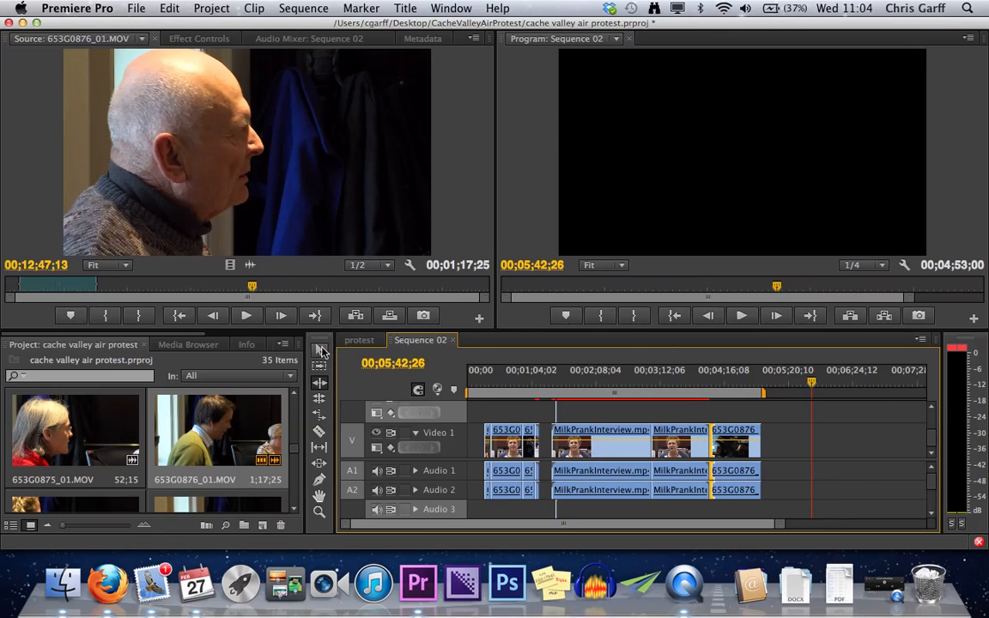
pyautogui.press('super+z')
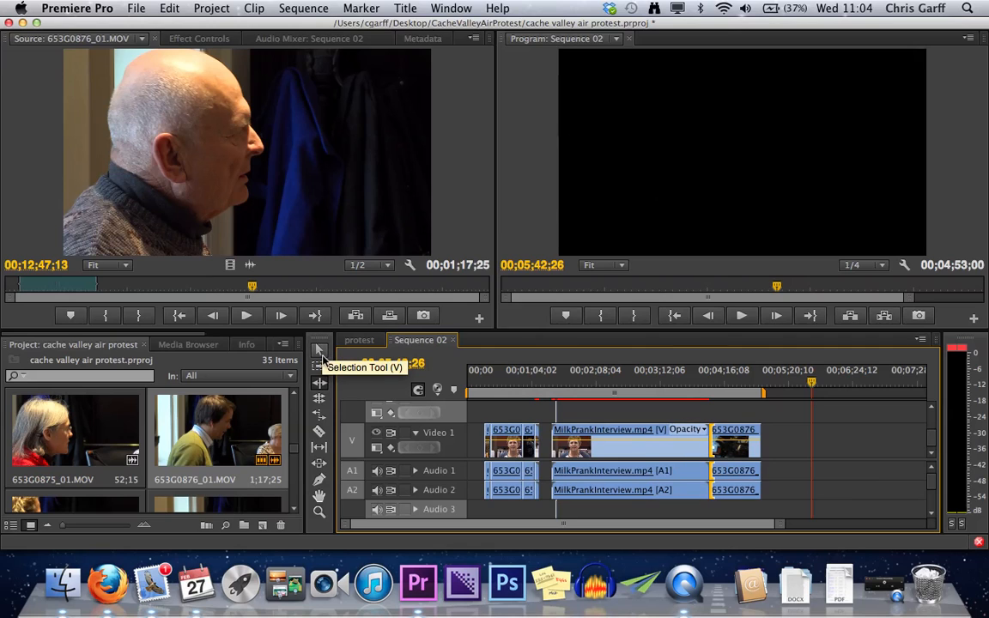
# - Split MilkPrankInterview.mp4 at about 00;03;15 and delete the segment after the split
pyautogui.click(321, 351)
pyautogui.press('c')
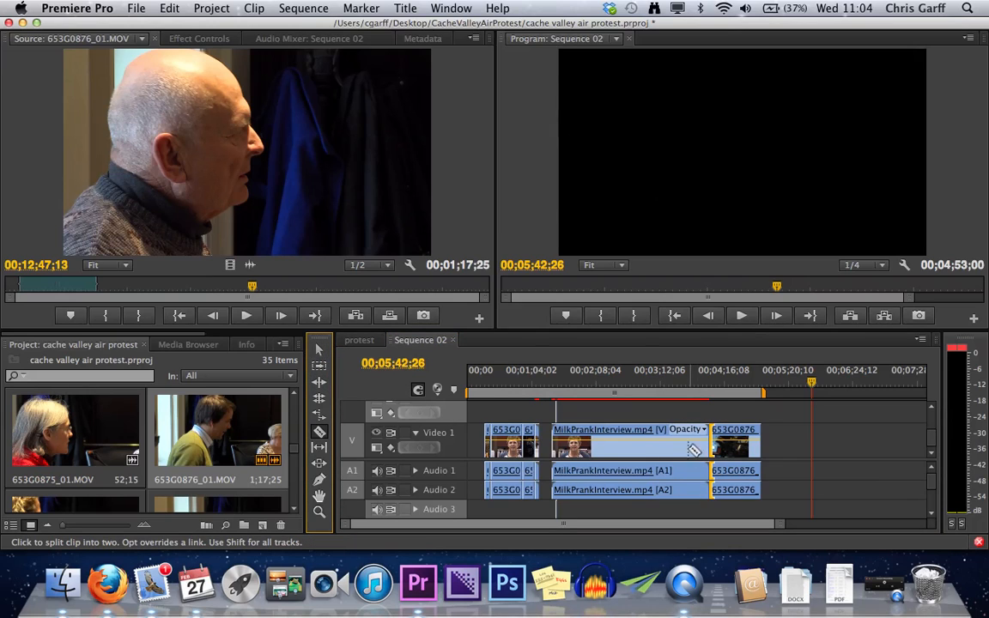
pyautogui.click(663, 440)
pyautogui.press('v')
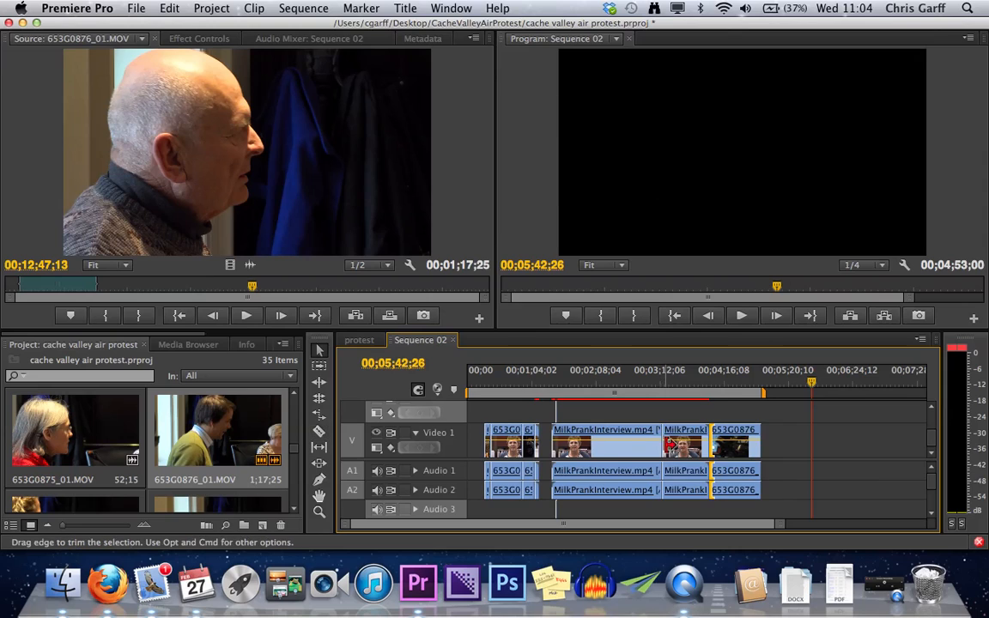
pyautogui.click(684, 448)
pyautogui.press('Delete')
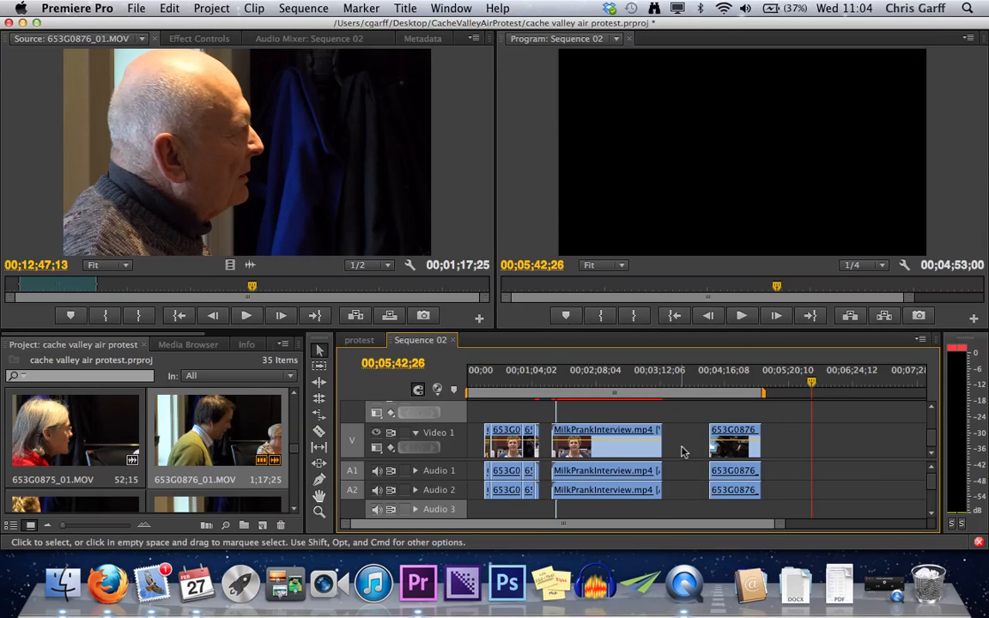
# - Ripple-delete the gap between the interview and 653G0876_01.MOV, undo it once, and remove the gap again
pyautogui.rightClick(682, 451)
pyautogui.click(704, 461)
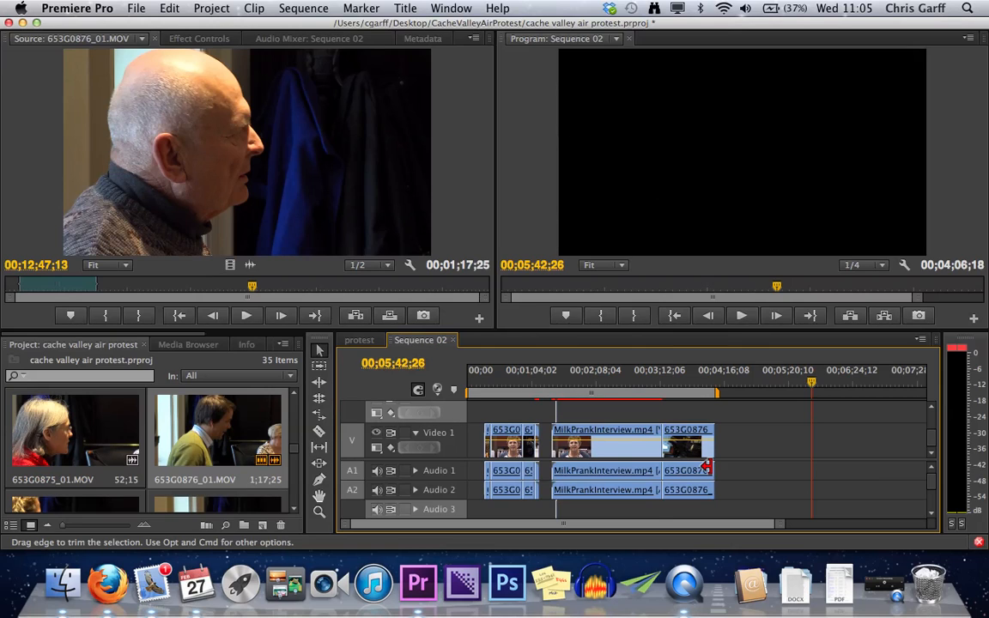
pyautogui.press('super+z')
pyautogui.click(684, 441)
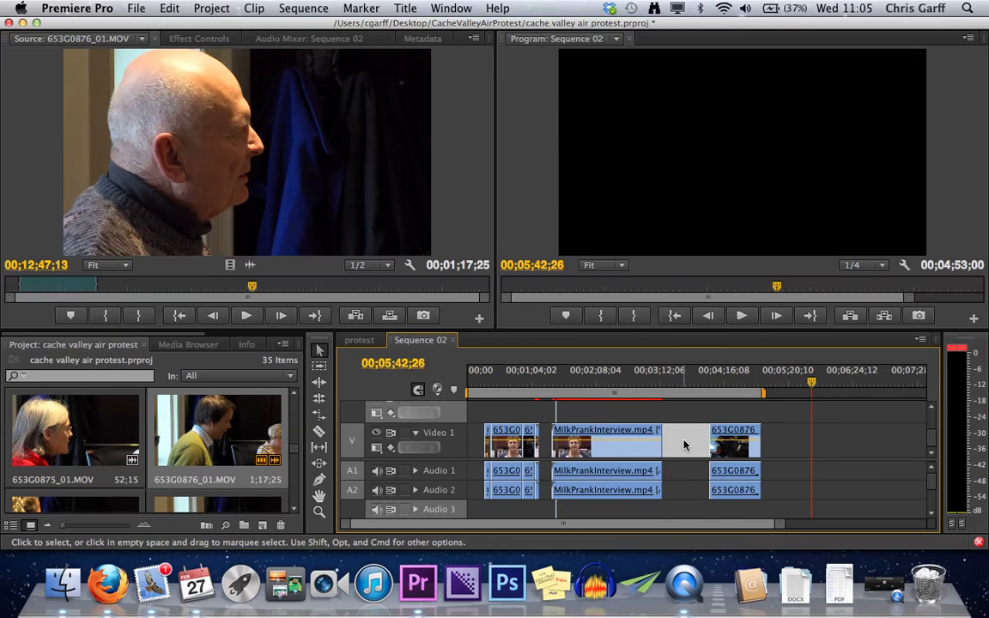
pyautogui.press('Delete')
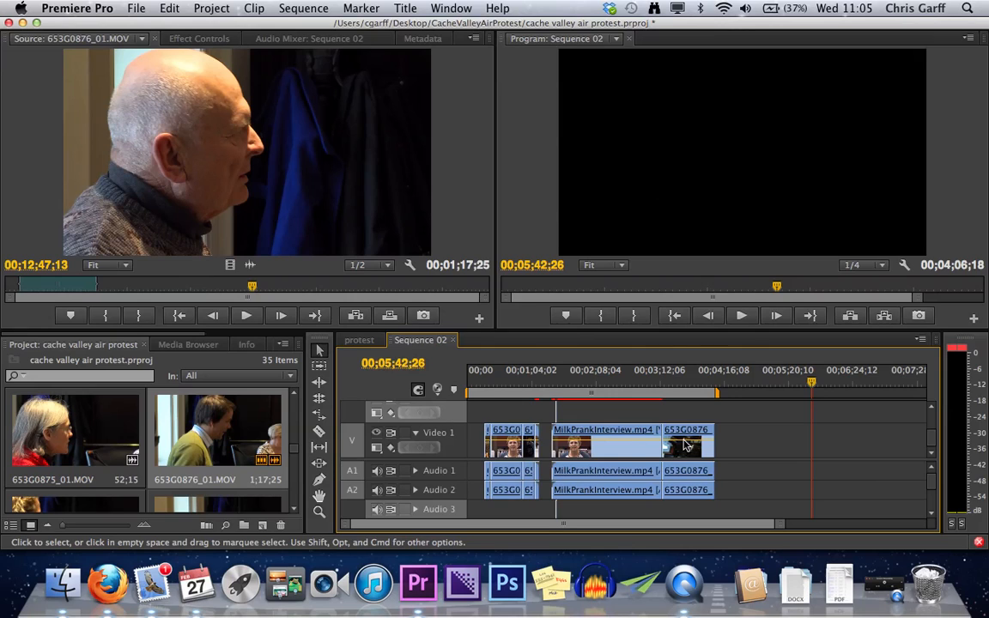
# - Use the Rolling Edit tool to move the cut between MilkPrankInterview.mp4 and 653G0876_01.MOV earlier, to about 00;03;10;09
pyautogui.click(322, 386)
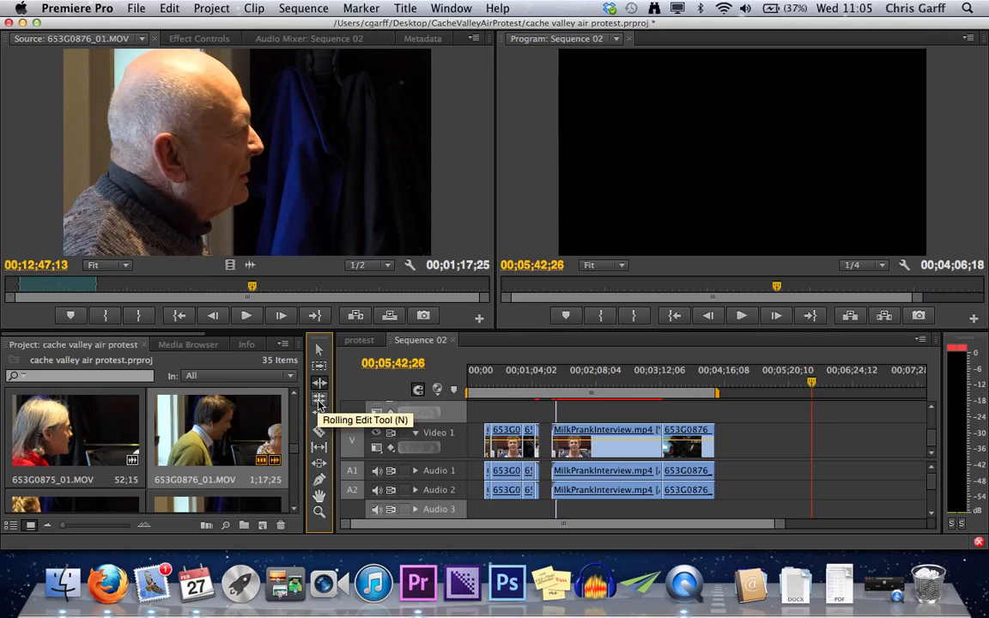
pyautogui.click(319, 402)
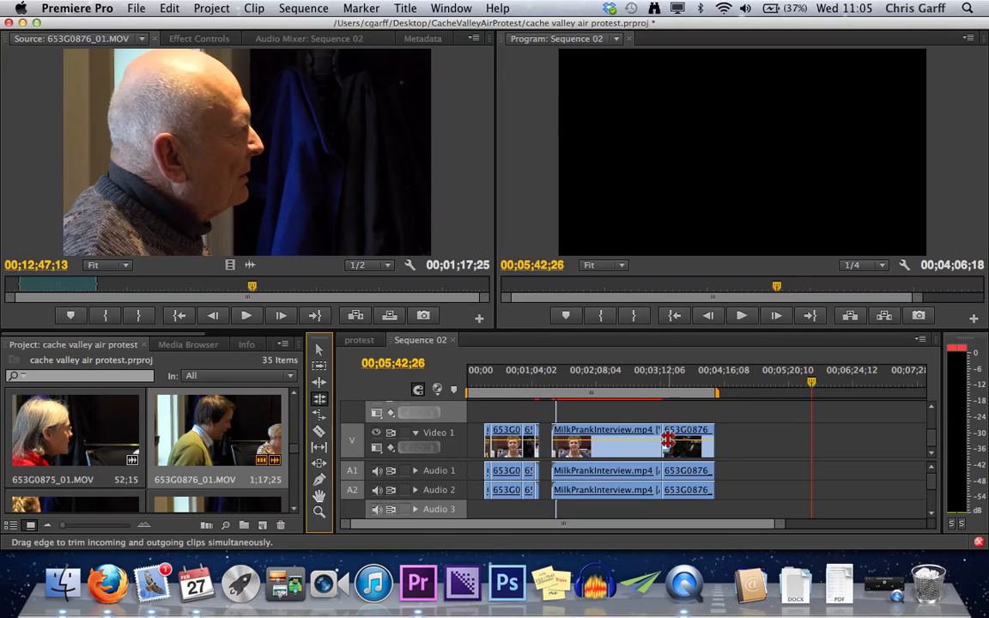
pyautogui.moveTo(662, 440)
pyautogui.mouseDown()
pyautogui.moveTo(686, 443)
pyautogui.moveTo(616, 443)
pyautogui.moveTo(687, 445)
pyautogui.moveTo(686, 455)
pyautogui.moveTo(659, 445)
pyautogui.mouseUp()
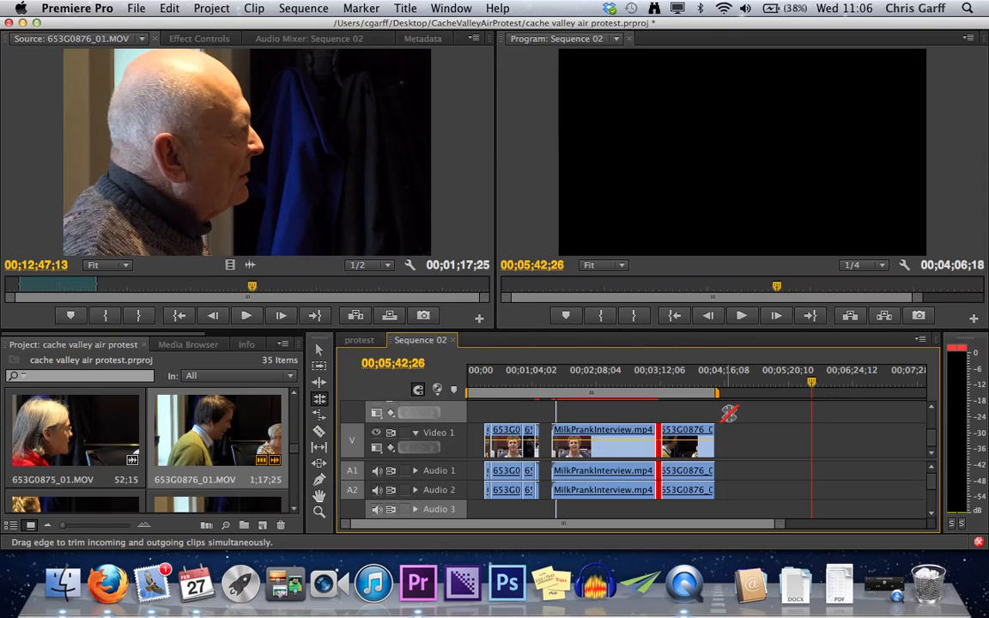
pyautogui.click(518, 401)
pyautogui.press('=')
pyautogui.press('=')
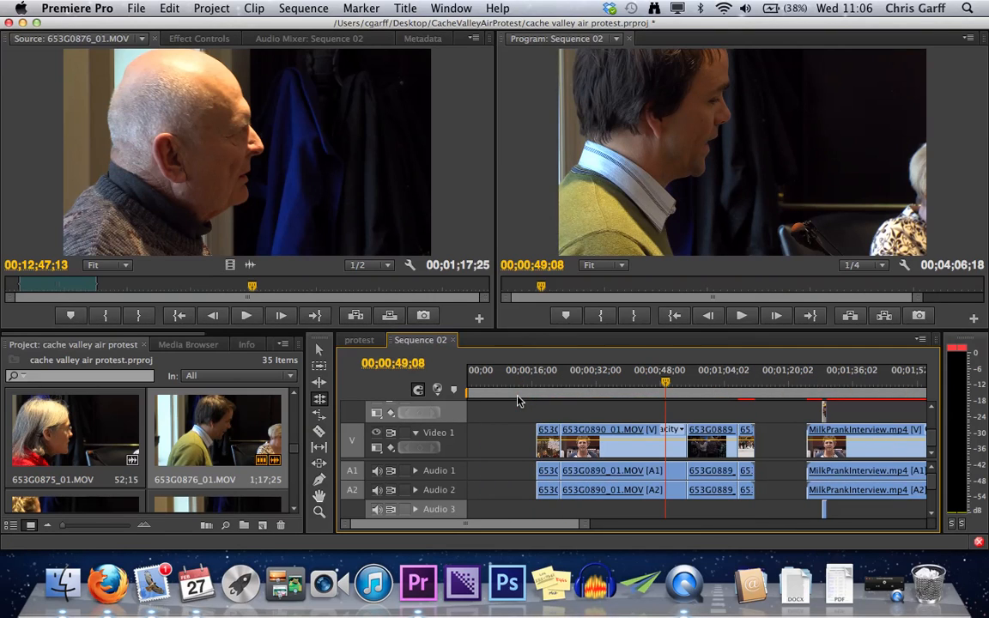
pyautogui.click(625, 377)
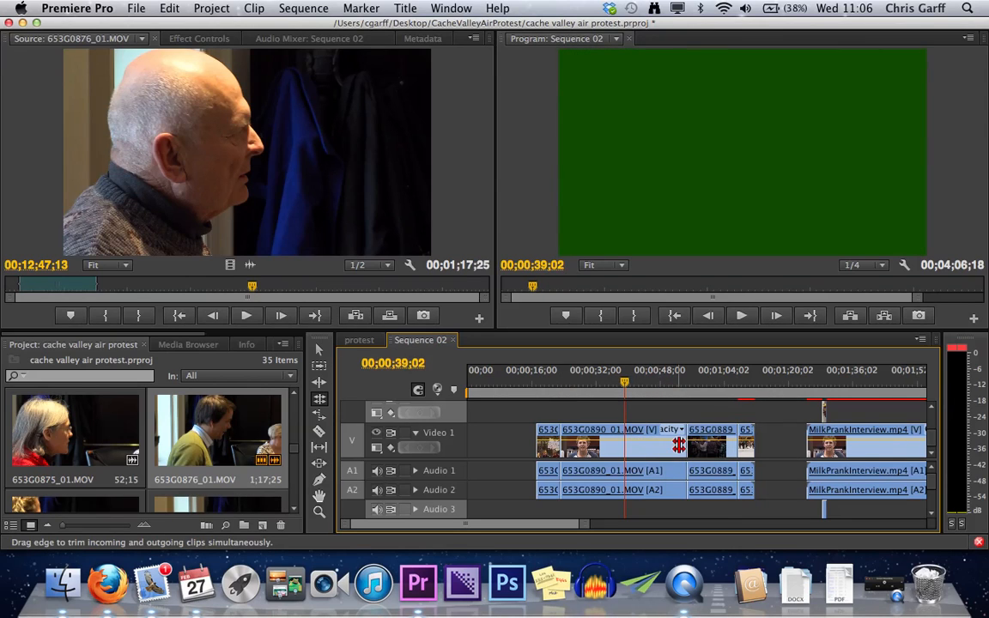
pyautogui.click(862, 401)
pyautogui.press('\\')
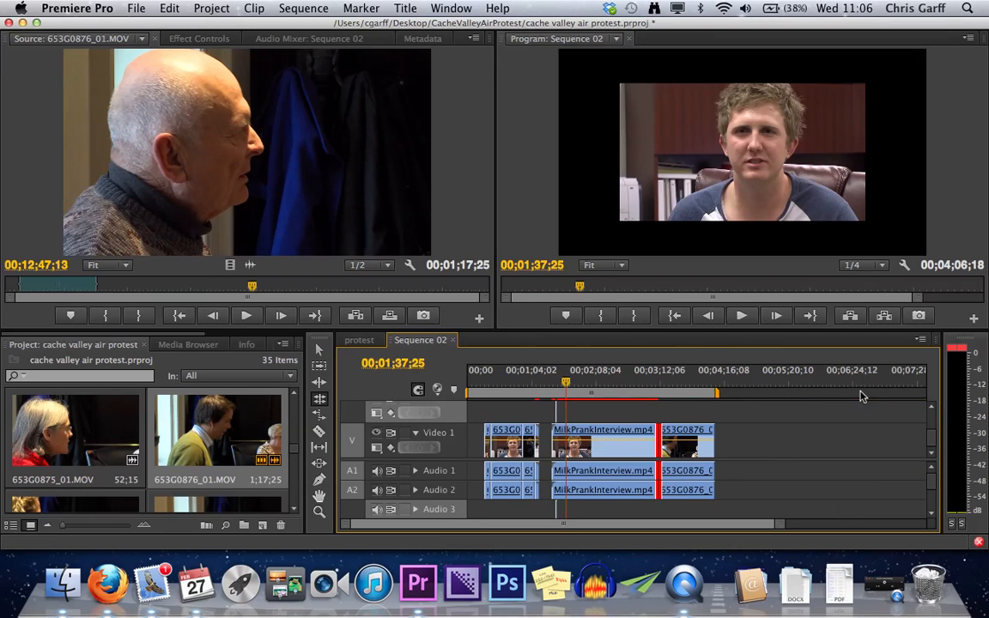
# - Split MilkPrankInterview.mp4 at about 00;02;19;14 and delete the segment before the split
pyautogui.press('c')
pyautogui.click(607, 442)
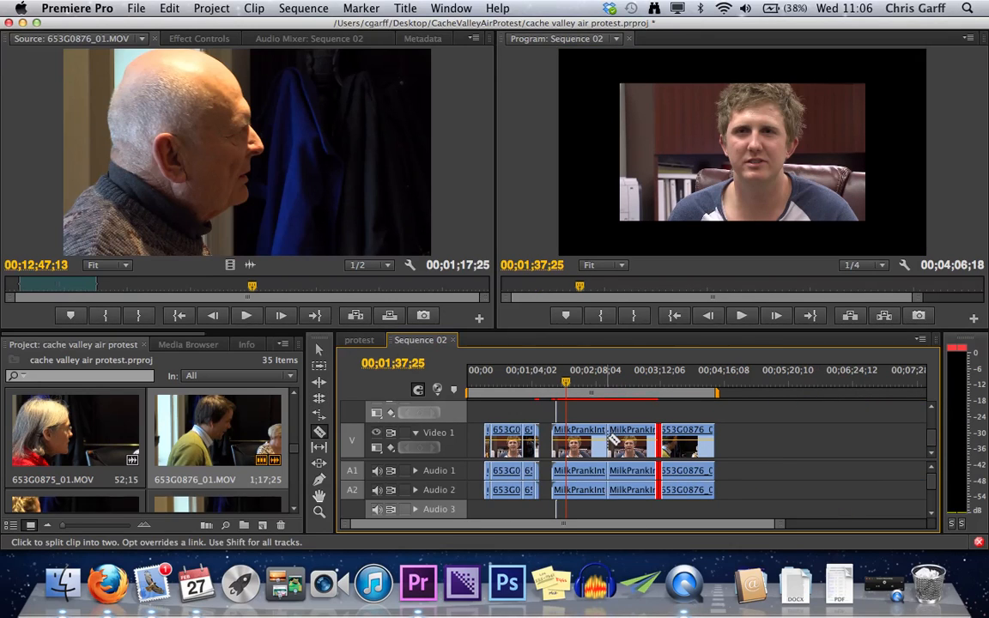
pyautogui.press('v')
pyautogui.click(579, 447)
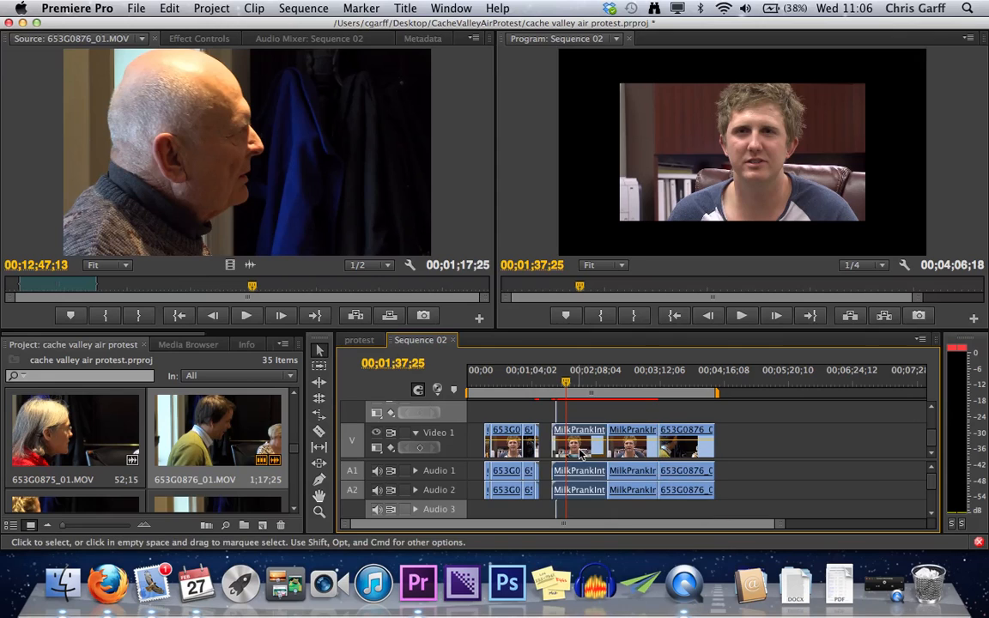
pyautogui.press('Delete')
# - Move the 653G0889 clip directly before the remaining interview segment and place the very short clip immediately ahead of it
pyautogui.moveTo(534, 449); pyautogui.dragTo(604, 453)
pyautogui.moveTo(537, 449); pyautogui.dragTo(588, 449)
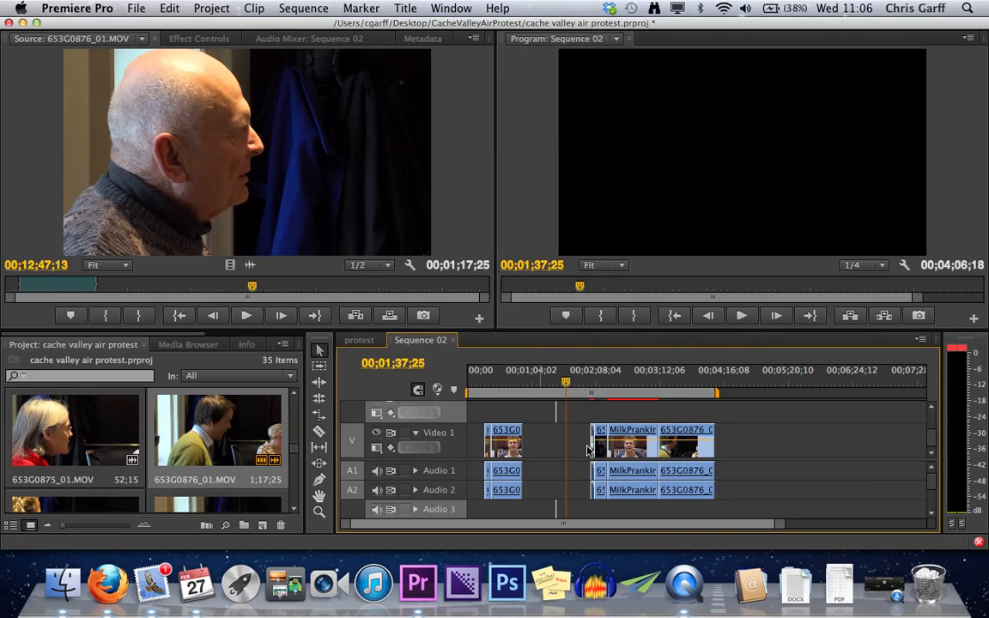
# - Open the MilkPrankInterview.mp4 segment from the sequence in the Source Monitor and widen its time ruler around the used range
pyautogui.doubleClick(642, 455)
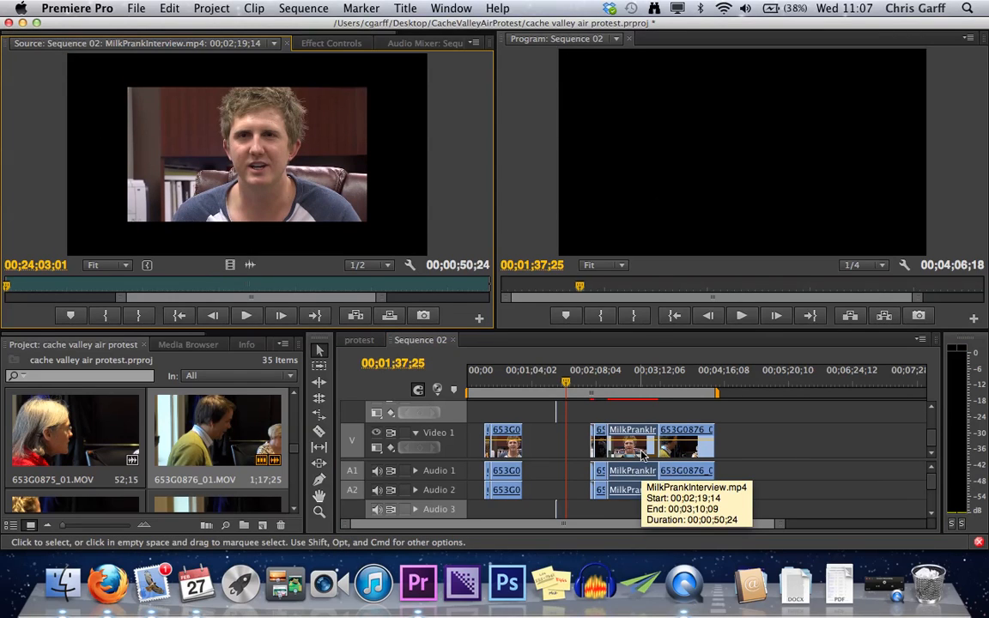
pyautogui.moveTo(121, 298); pyautogui.dragTo(3, 297)
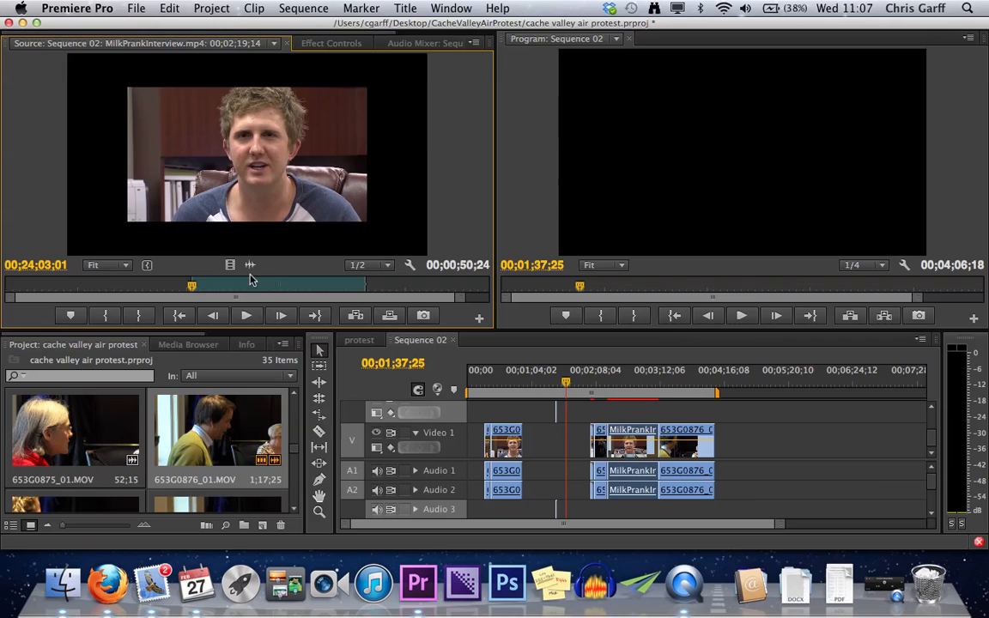
# - Try the Slip tool on the MilkPrankInterview.mp4 segment by shifting its media later in the source, and undo the slip
pyautogui.click(319, 448)
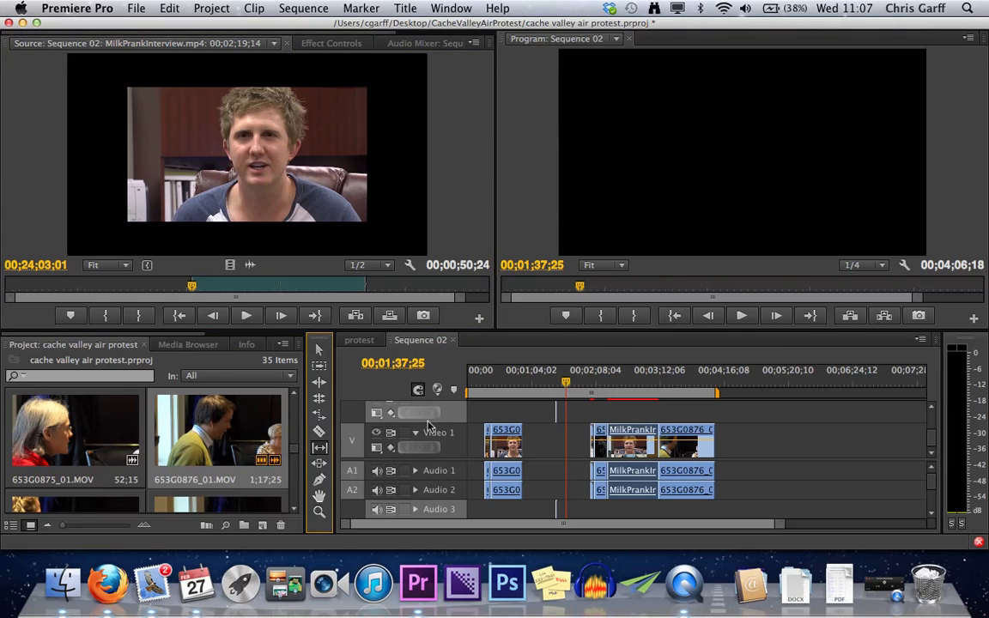
pyautogui.moveTo(637, 442)
pyautogui.mouseDown()
pyautogui.moveTo(652, 442)
pyautogui.moveTo(618, 442)
pyautogui.mouseUp()
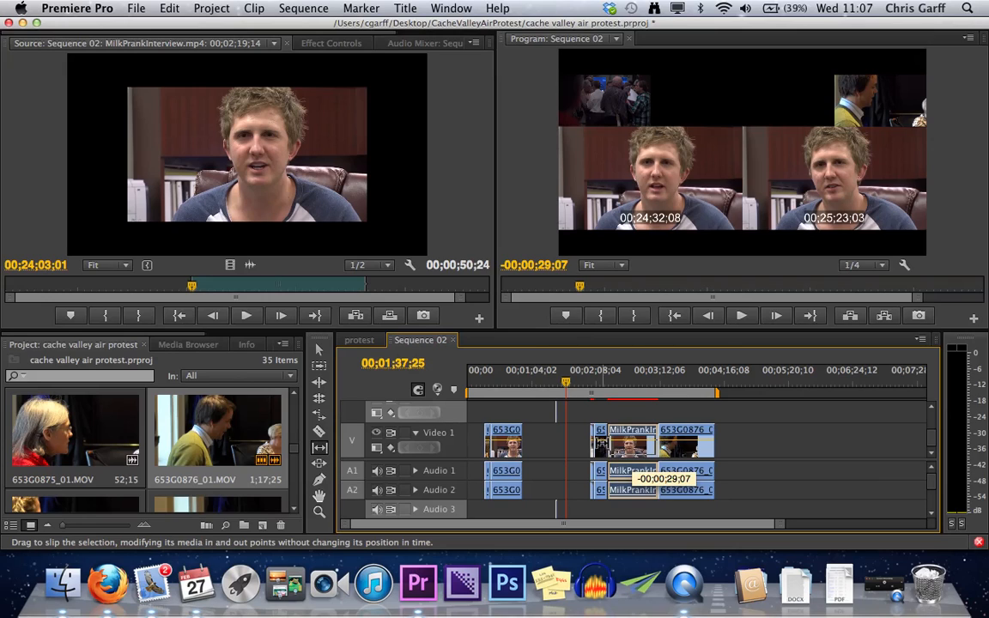
pyautogui.moveTo(618, 443); pyautogui.dragTo(618, 442)
pyautogui.moveTo(618, 442); pyautogui.dragTo(618, 443)
pyautogui.moveTo(618, 442); pyautogui.dragTo(568, 446)
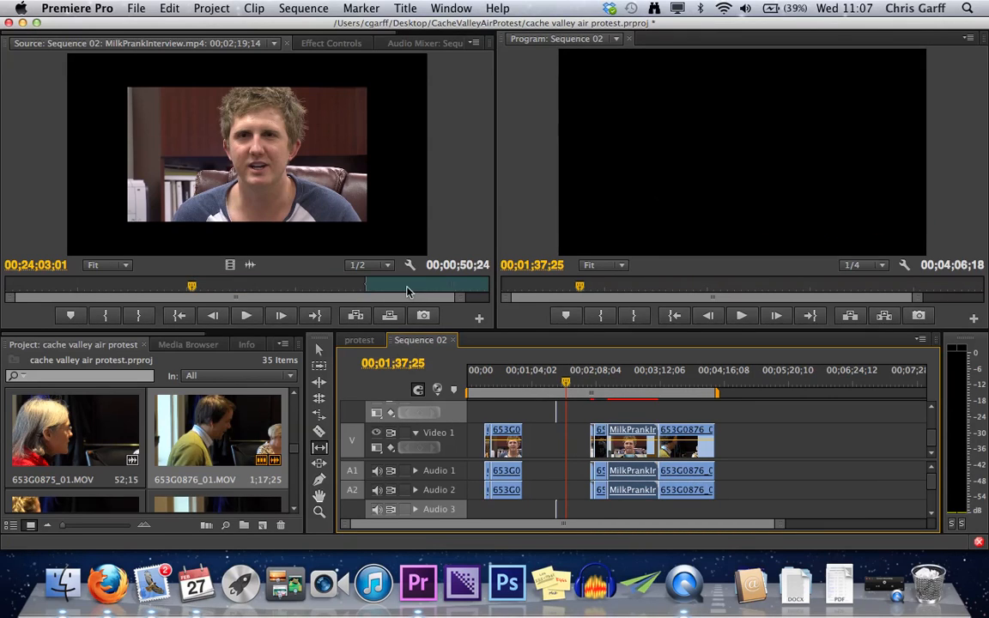
pyautogui.press('super+z')
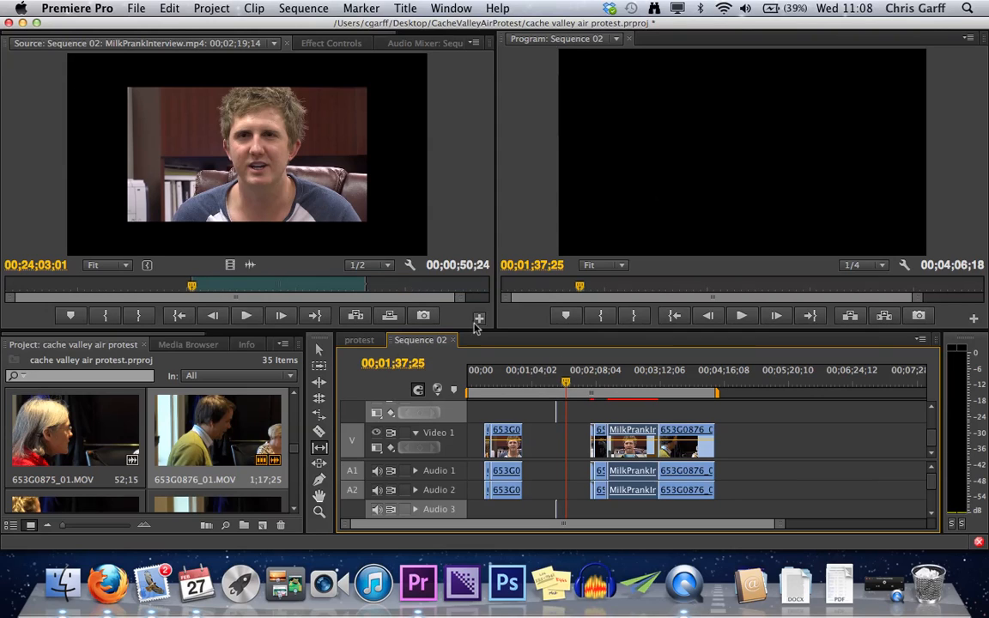
# - Slip the MilkPrankInterview.mp4 segment's media to an earlier part of the source, and slip it back later in two moves
pyautogui.moveTo(643, 447); pyautogui.dragTo(718, 452)
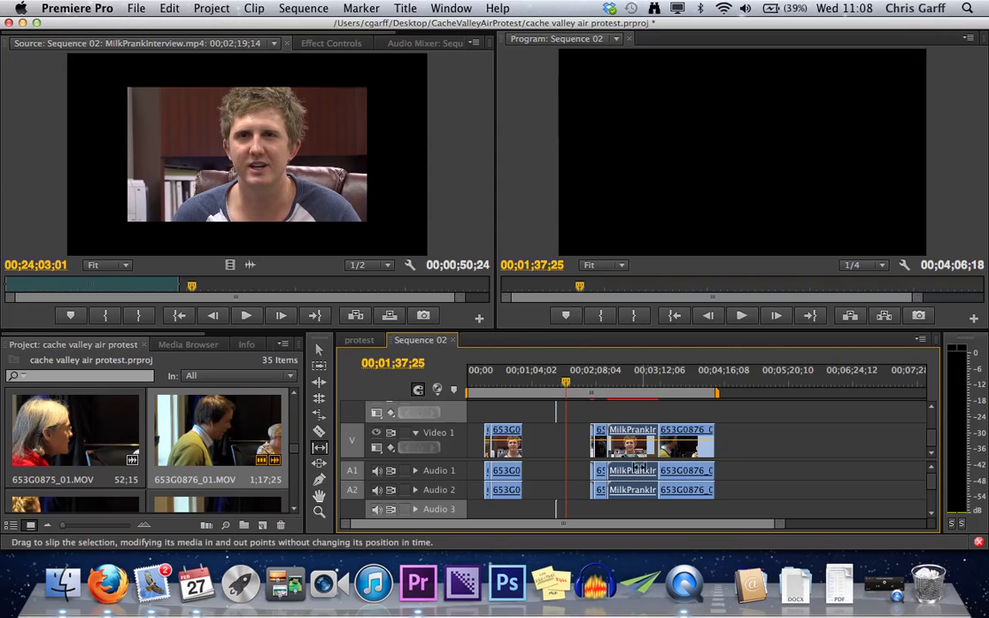
pyautogui.moveTo(649, 448); pyautogui.dragTo(620, 448)
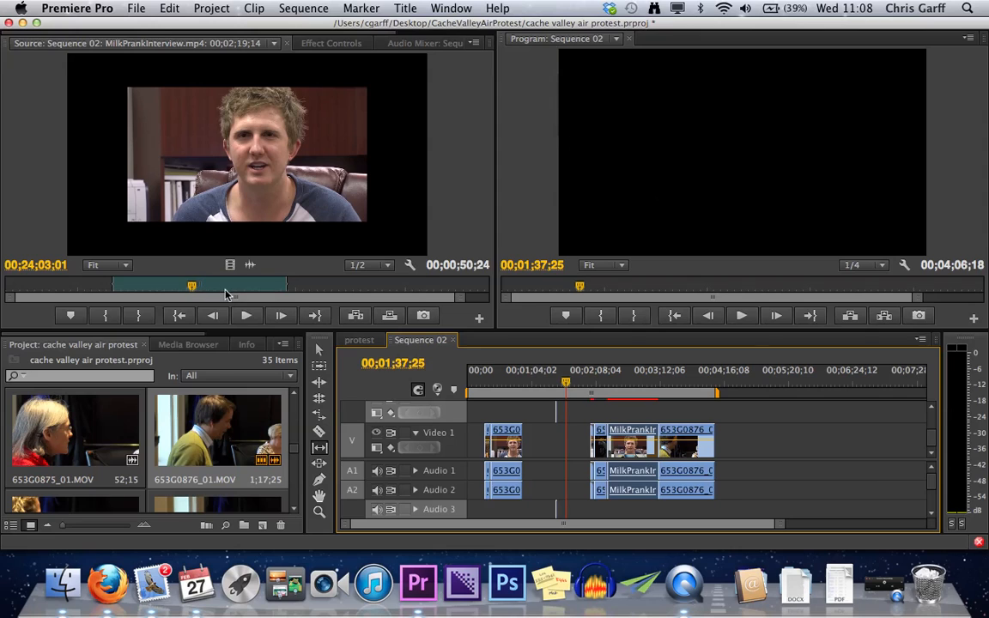
pyautogui.moveTo(605, 449); pyautogui.dragTo(605, 449)
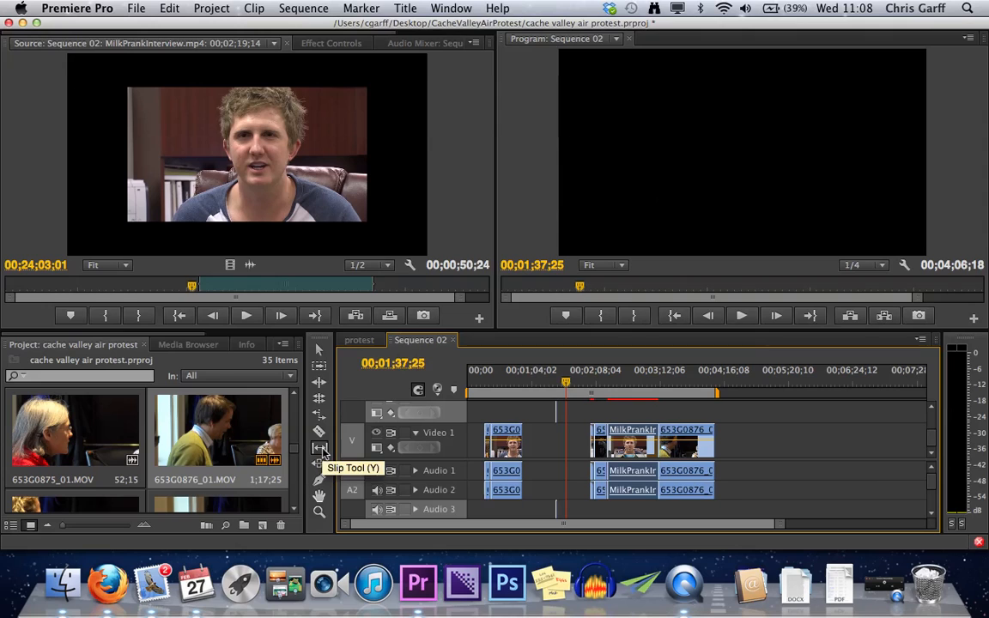
# - Scrub the interview source before, inside and after the used range, from about 00;23;55;23 to 00;25;02;10
pyautogui.click(235, 288)
pyautogui.moveTo(235, 288); pyautogui.dragTo(170, 288)
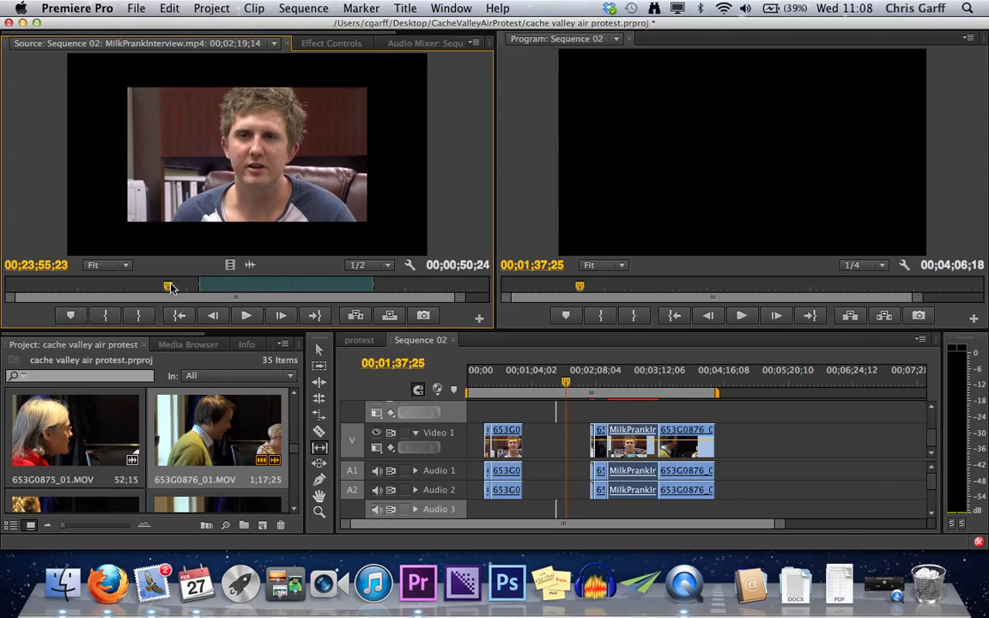
pyautogui.click(260, 289)
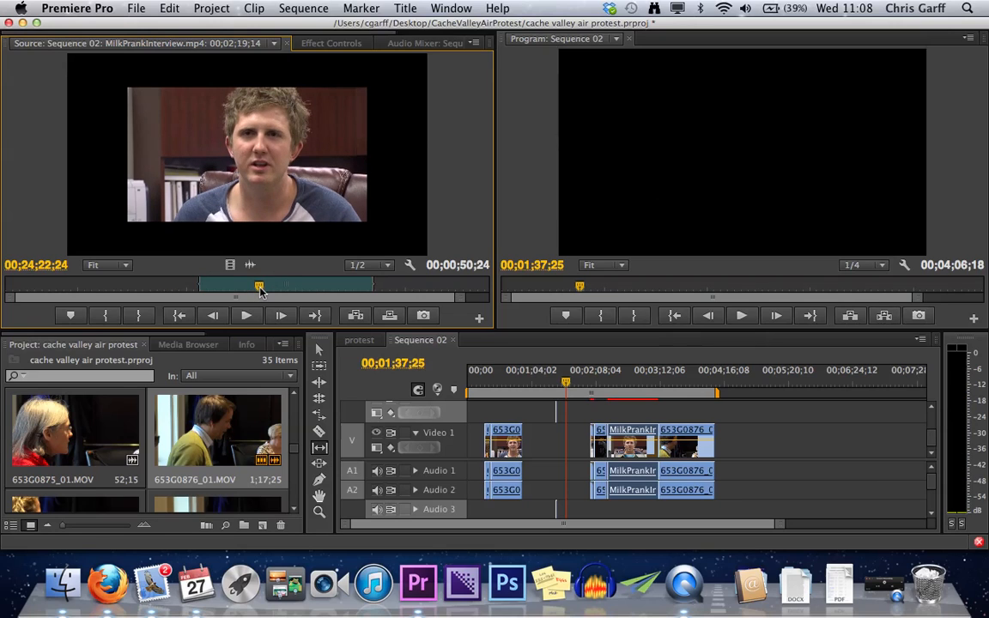
pyautogui.click(310, 287)
pyautogui.moveTo(310, 287); pyautogui.dragTo(394, 287)
# - Shift the interview segment's in/out range earlier in the source directly in the Source Monitor, keeping its duration
pyautogui.moveTo(305, 286)
pyautogui.mouseDown()
pyautogui.moveTo(194, 283)
pyautogui.moveTo(330, 287)
pyautogui.moveTo(247, 286)
pyautogui.moveTo(294, 286)
pyautogui.mouseUp()
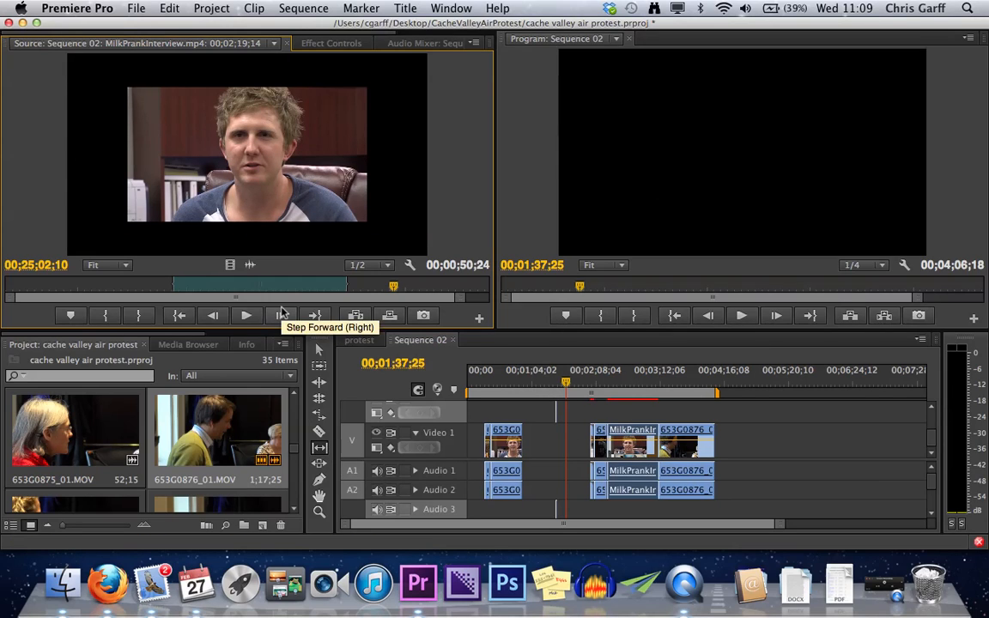
pyautogui.moveTo(285, 284); pyautogui.dragTo(211, 286)
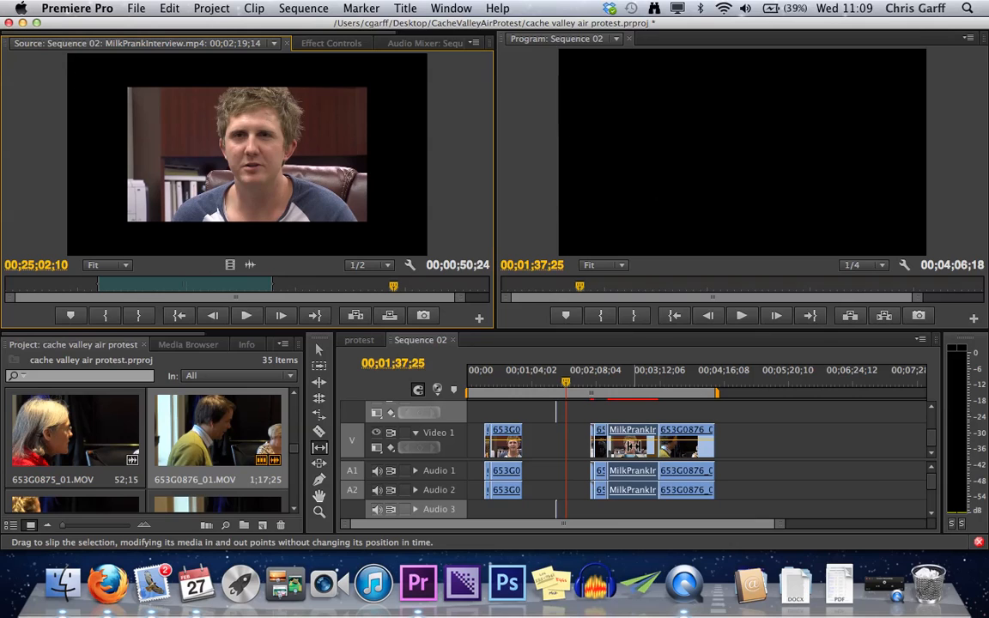
# - Use the Slide tool to move the MilkPrankInterview.mp4 segment later, to about 00;02;26;01, and acknowledge the error message
pyautogui.click(320, 464)
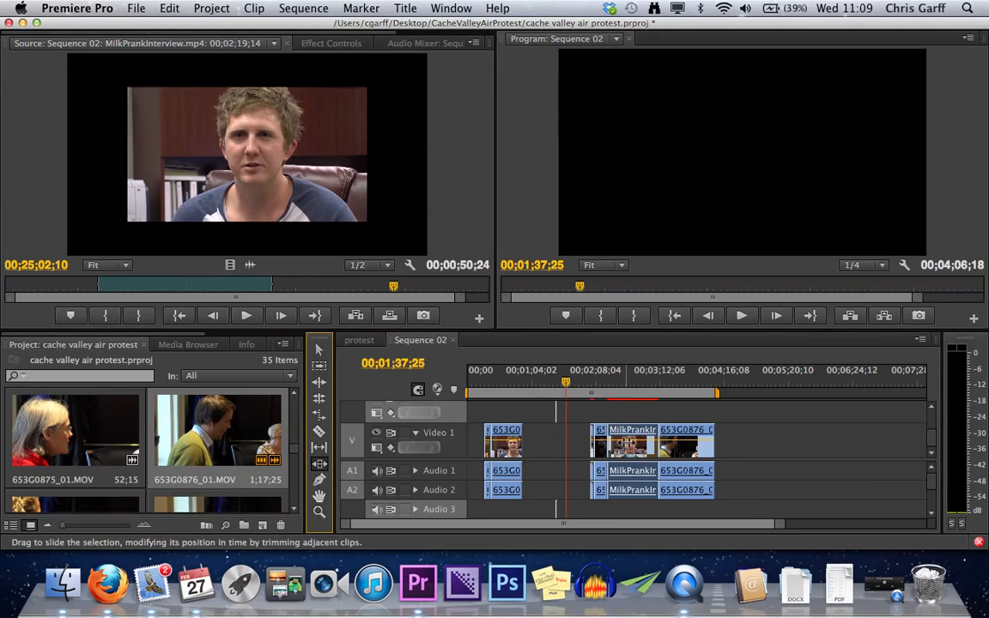
pyautogui.moveTo(670, 443); pyautogui.dragTo(678, 443)
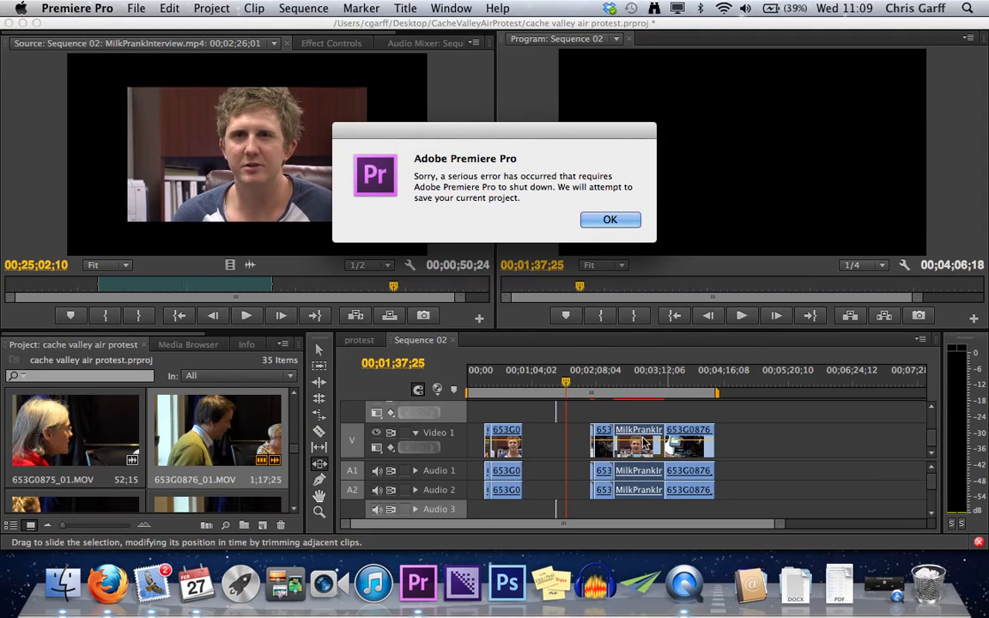
pyautogui.click(611, 220)
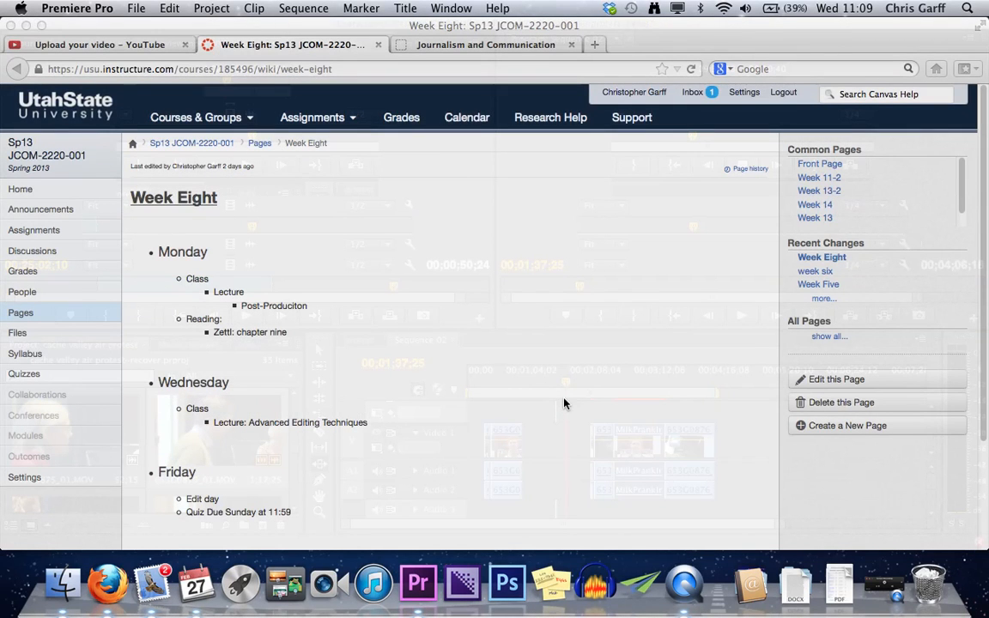
# - Minimize the browser, try to open the cache valley air protest project from its folder, and close the folder window
pyautogui.click(25, 26)
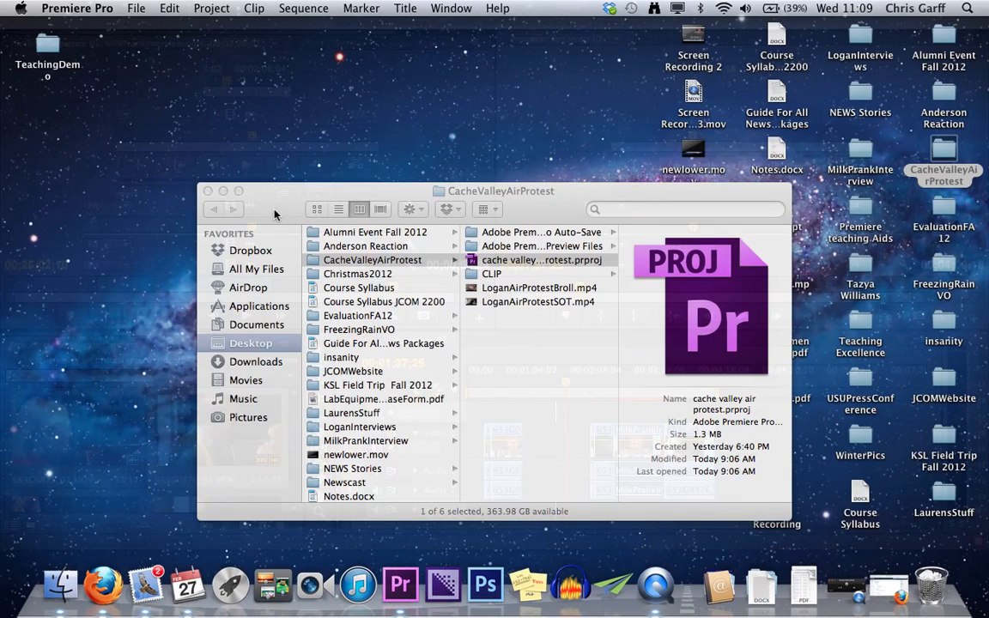
pyautogui.doubleClick(507, 260)
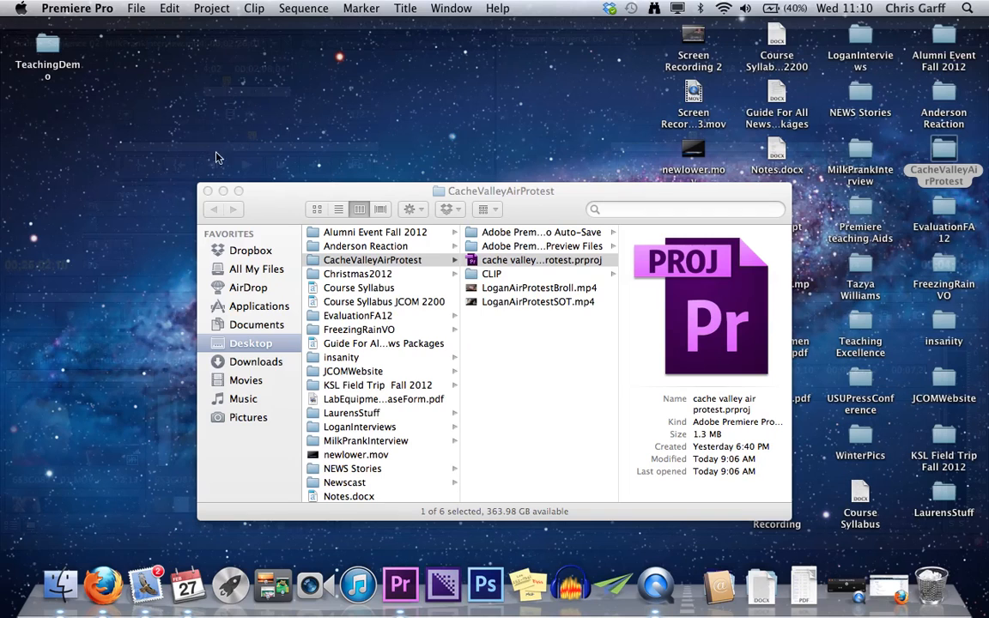
pyautogui.rightClick(407, 587)
pyautogui.click(423, 538)
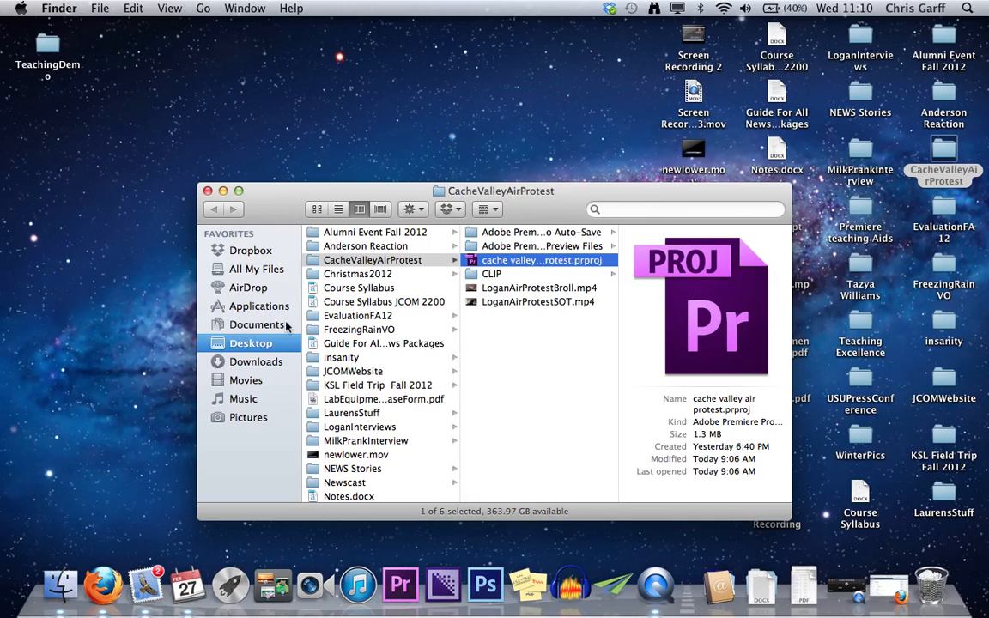
pyautogui.click(208, 191)
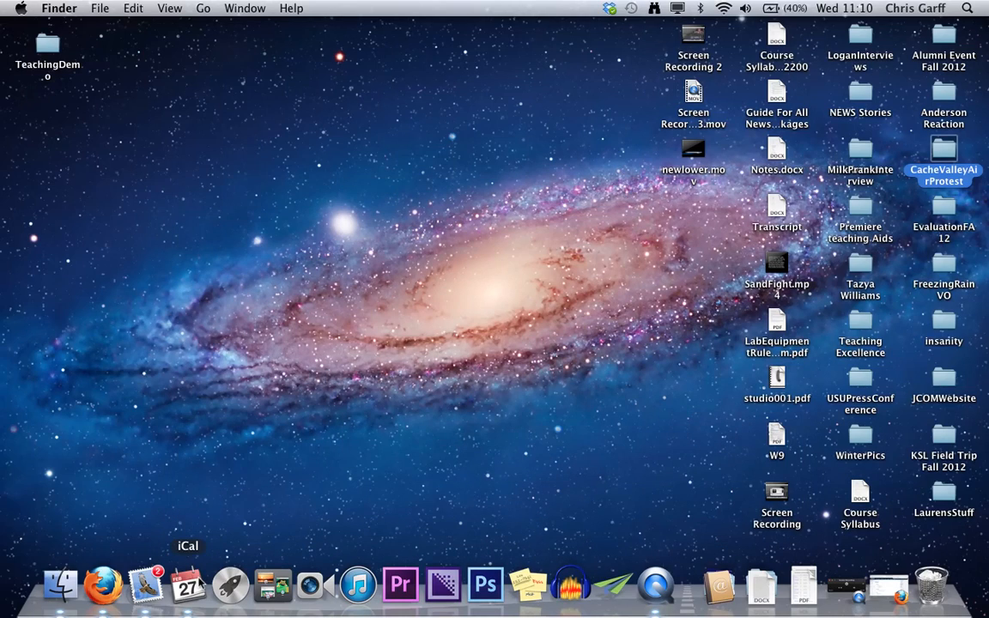
# - Switch to Firefox, ignore the Premiere Pro crash report, look over the YouTube upload page, and minimize the browser
pyautogui.click(103, 592)
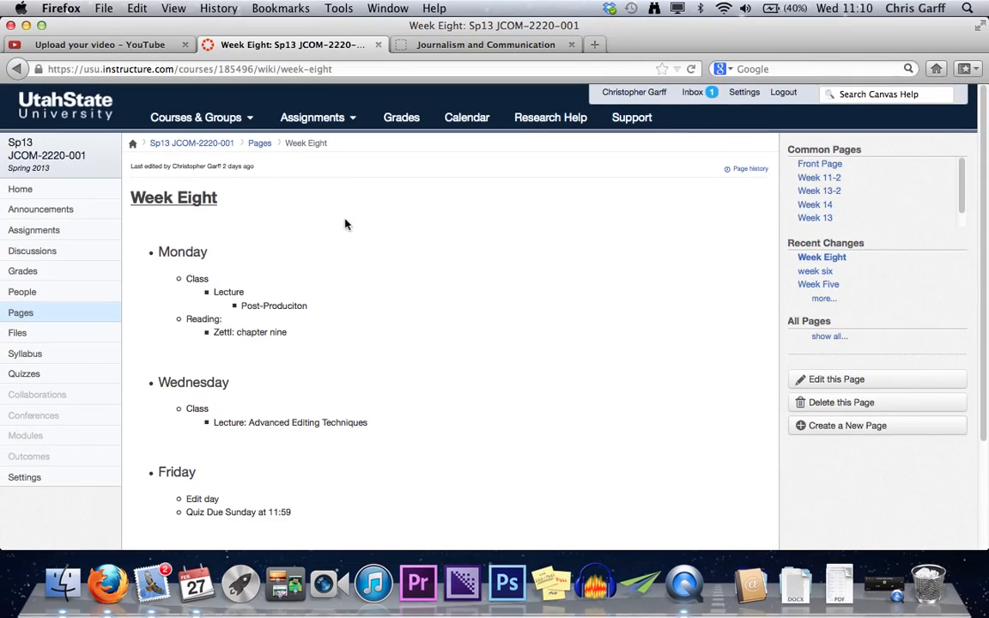
pyautogui.click(141, 50)
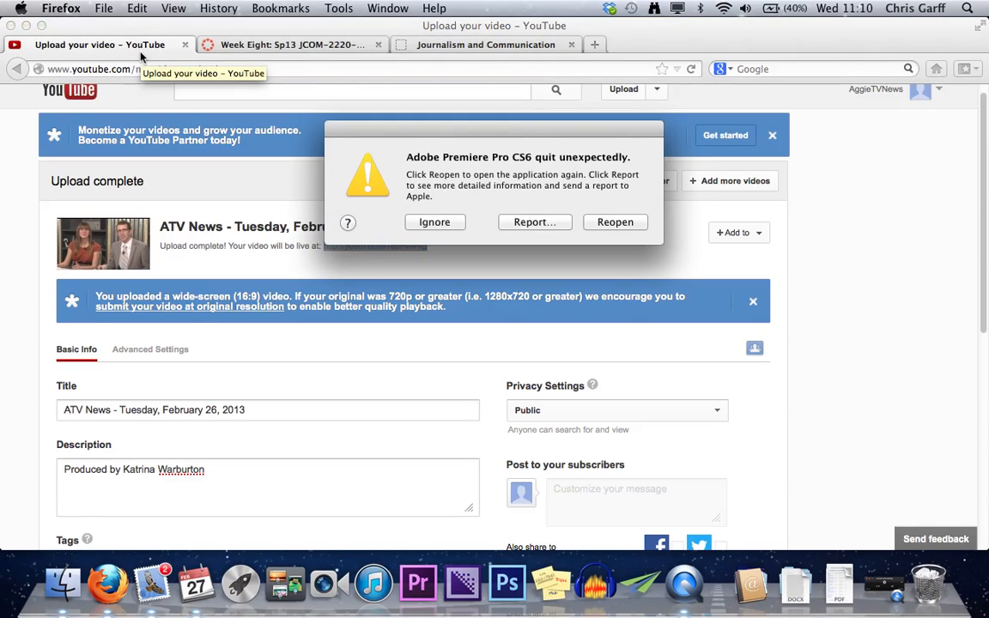
pyautogui.click(434, 223)
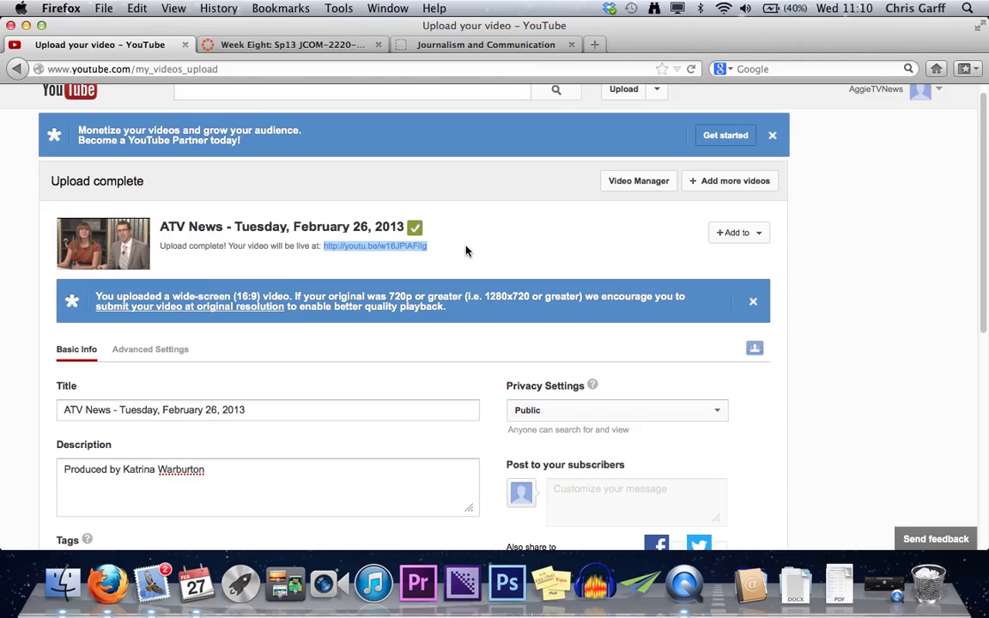
pyautogui.scroll(1, 466, 251)
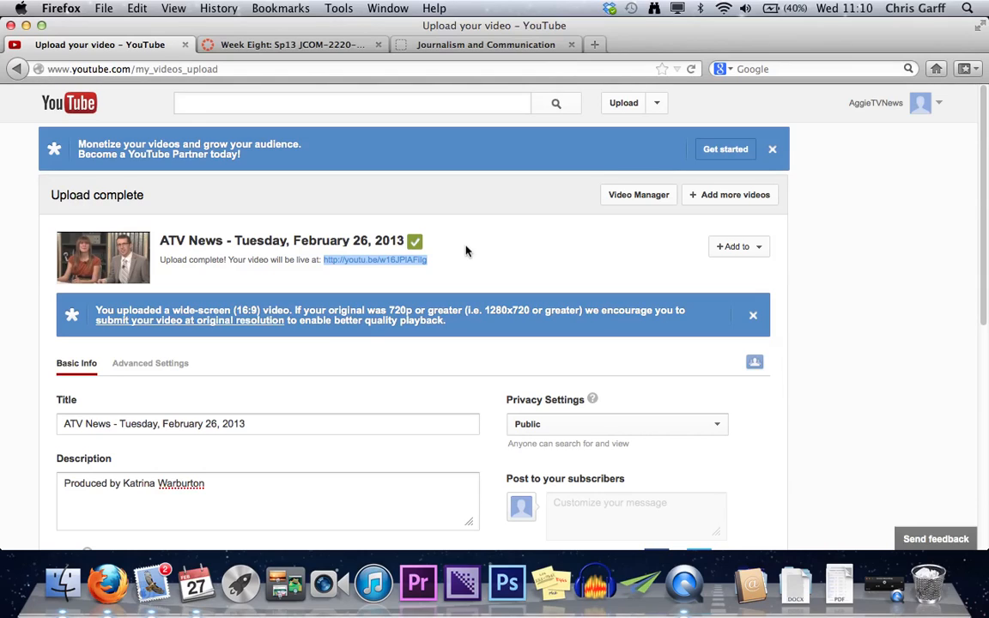
pyautogui.scroll(-2, 440, 230)
pyautogui.scroll(3, 440, 230)
pyautogui.click(26, 26)
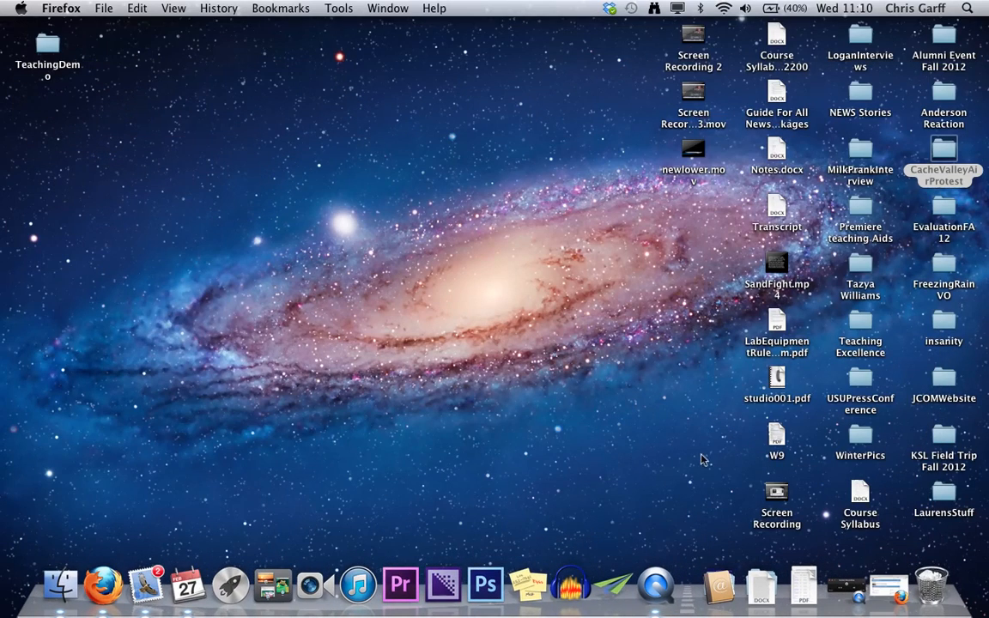
# - Relaunch Premiere Pro, open the recovery project, and save it as Copy of cache valley air protest in the CacheValleyAirProtest folder
pyautogui.click(399, 582)
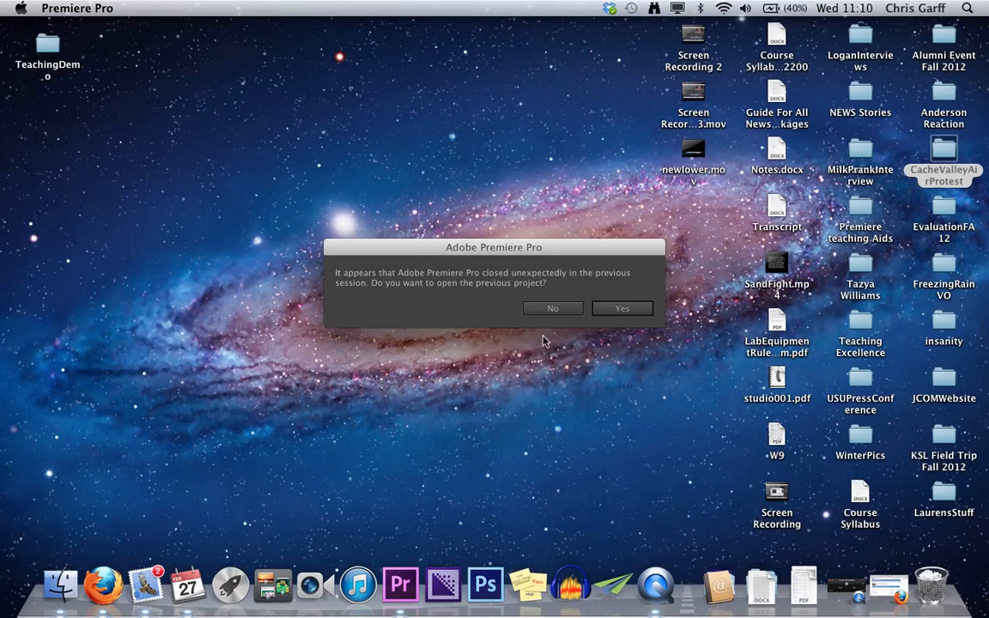
pyautogui.click(615, 310)
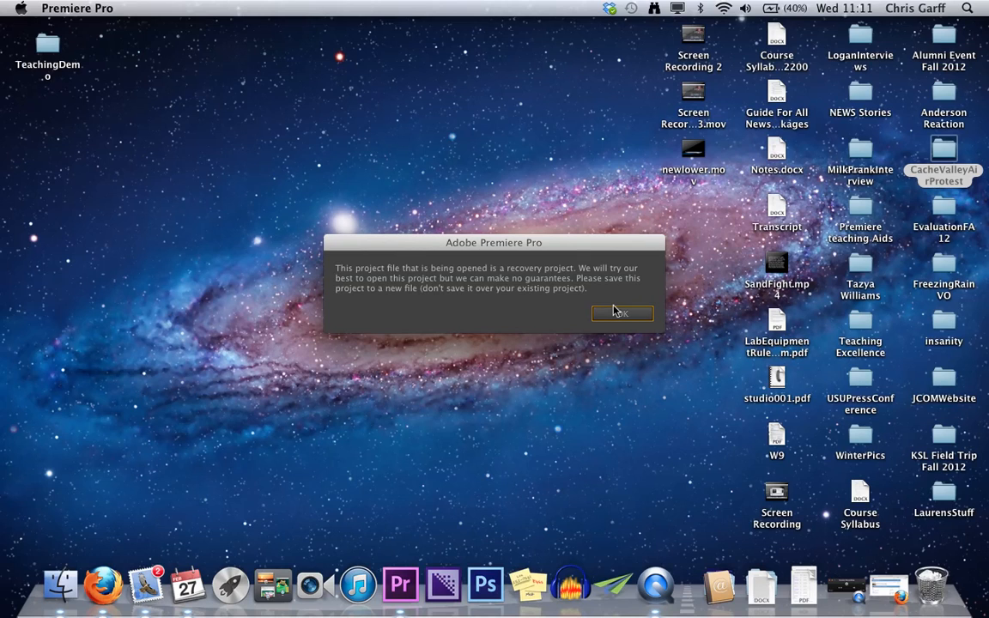
pyautogui.click(621, 315)
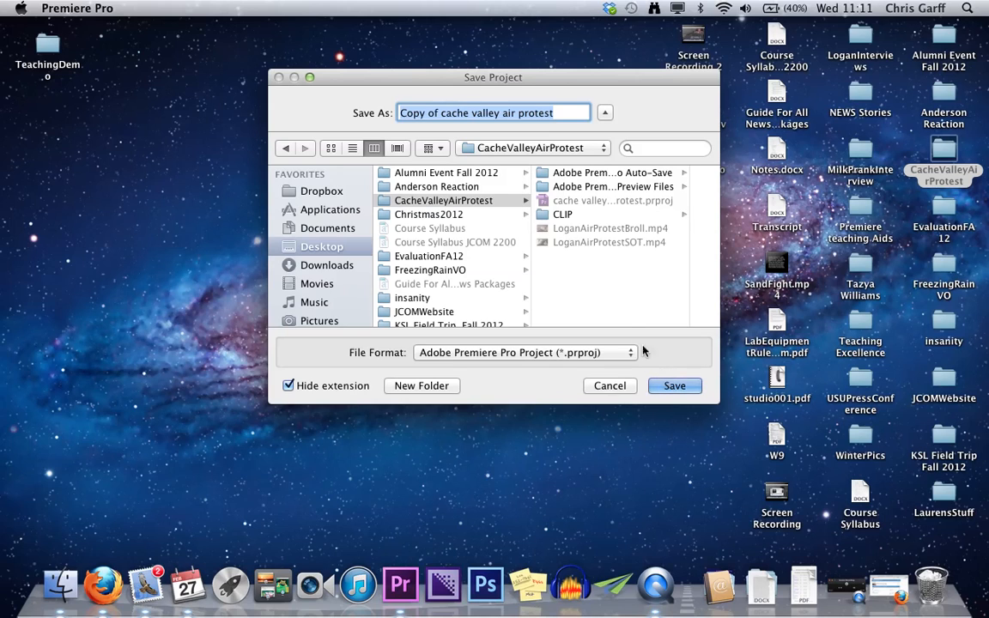
pyautogui.click(676, 385)
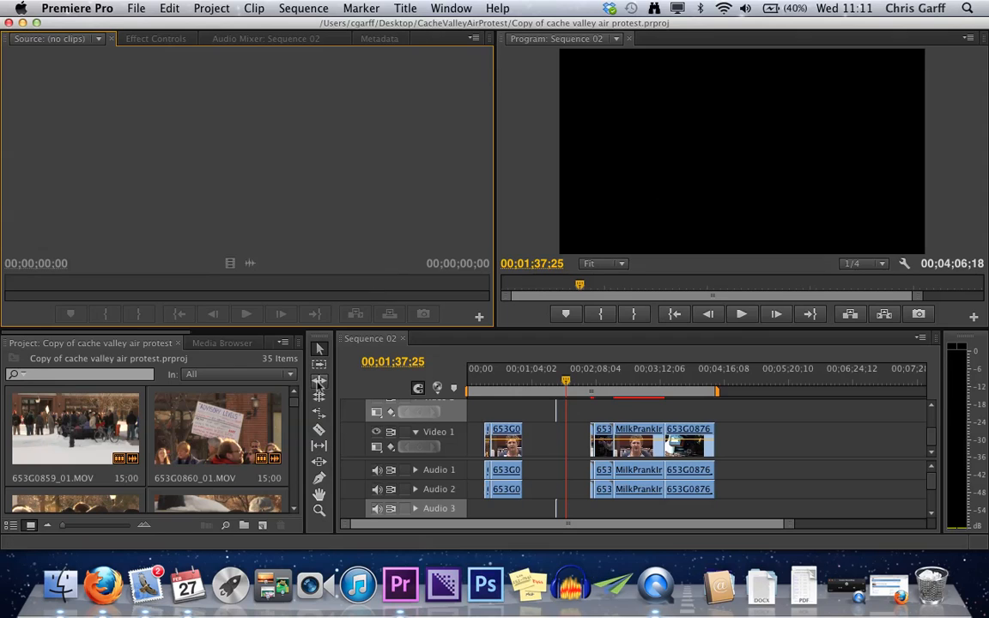
# - Open 653G0860_01.MOV in the Source Monitor and try the Slide tool on the MilkPrankInterview.mp4 segment
pyautogui.doubleClick(219, 399)
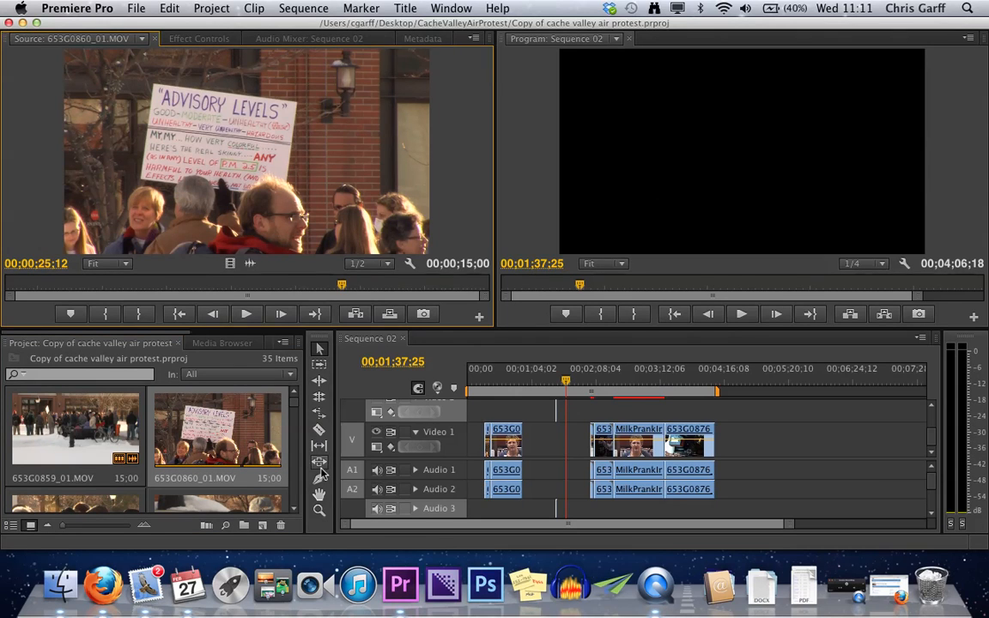
pyautogui.click(321, 469)
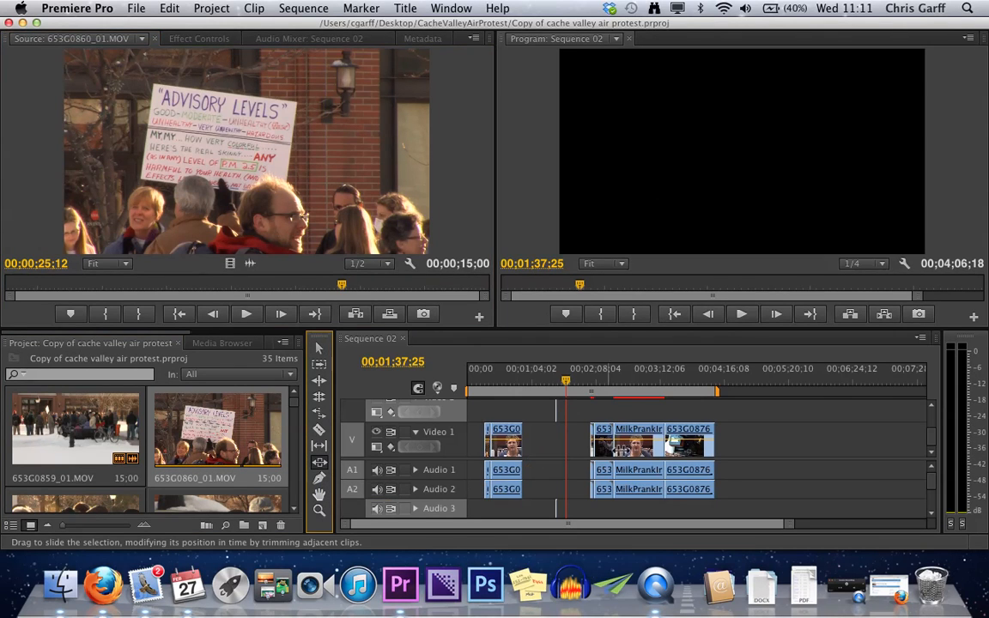
pyautogui.click(653, 447)
pyautogui.moveTo(665, 446)
pyautogui.mouseDown()
pyautogui.moveTo(646, 445)
pyautogui.moveTo(669, 444)
pyautogui.mouseUp()
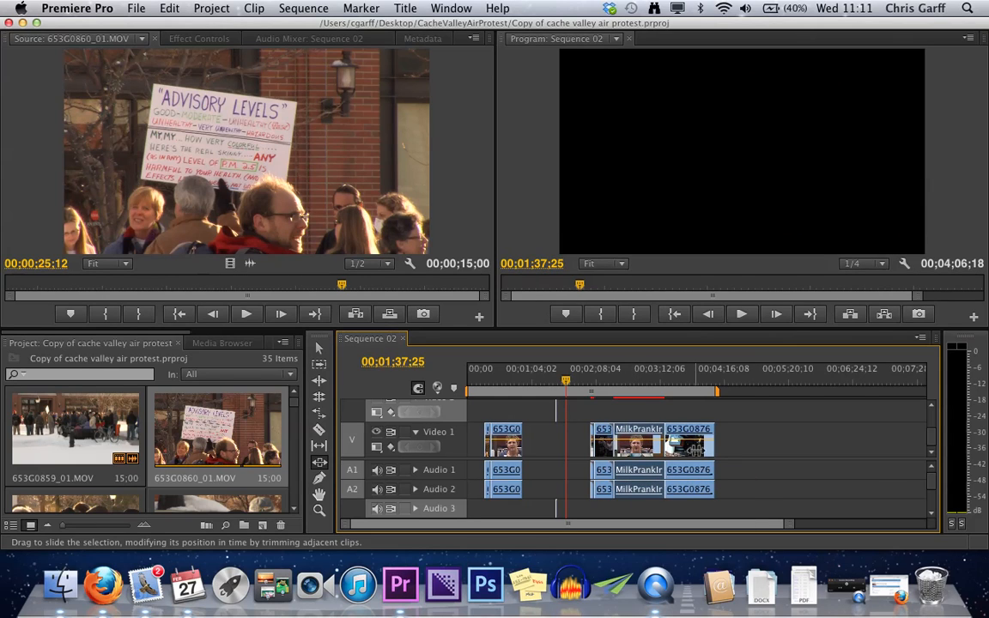
pyautogui.press('v')
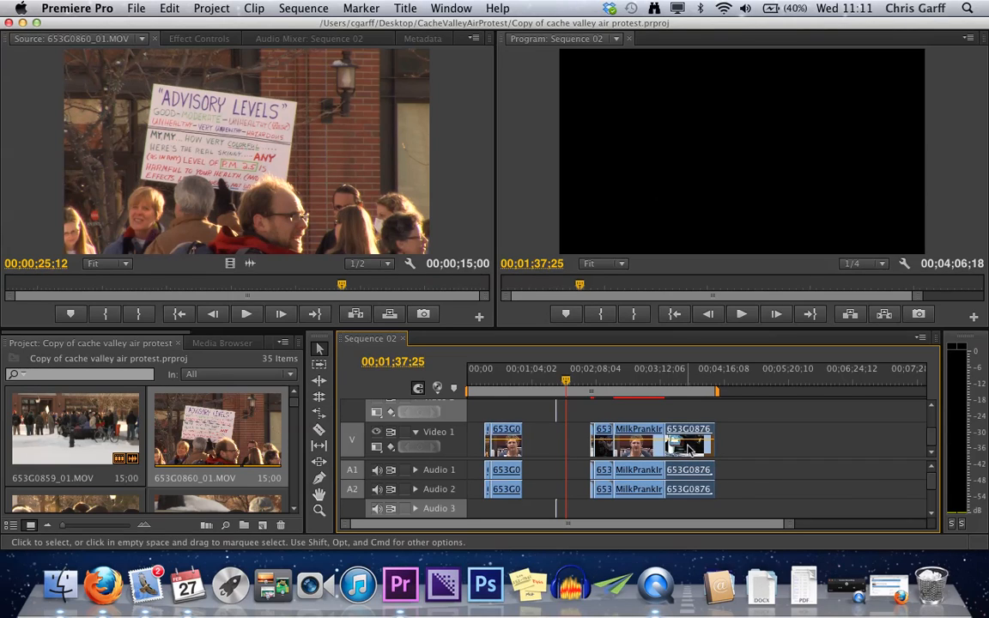
# - Slip the media of the last sequence clip, 653G0876_01.MOV, earlier with the Slip tool and open the clip in the Source Monitor
pyautogui.click(319, 447)
pyautogui.moveTo(679, 468); pyautogui.dragTo(700, 448)
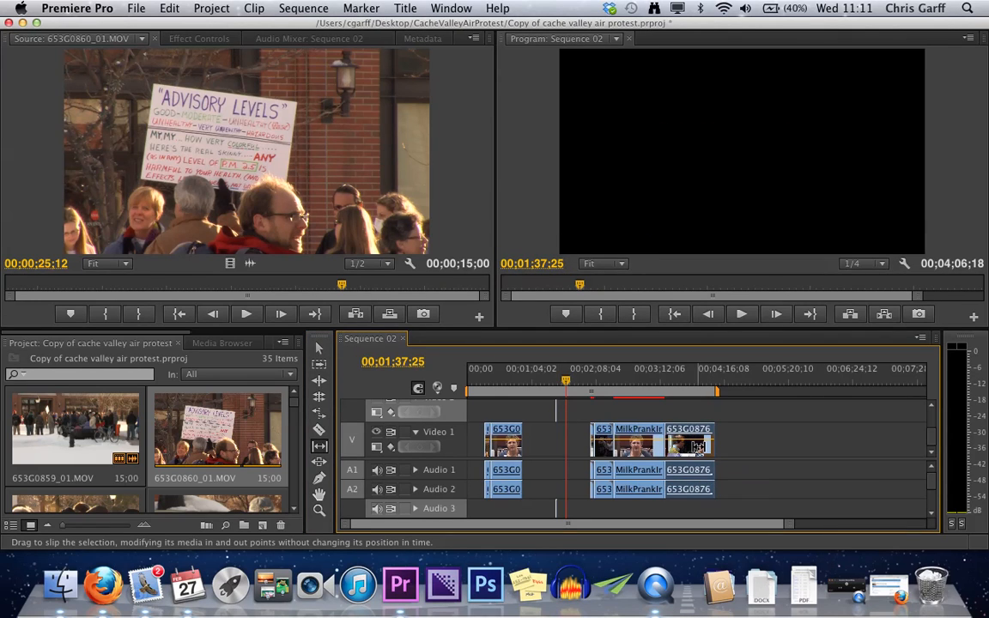
pyautogui.doubleClick(700, 448)
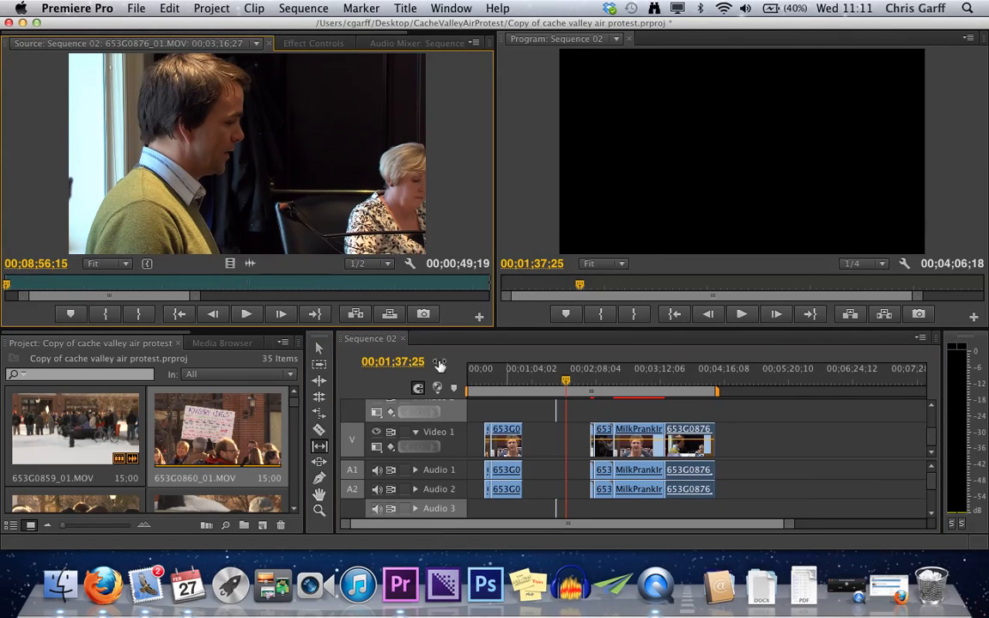
# - Move the marked range of 653G0876_01.MOV to the middle of its source footage and try the Slide tool on the MilkPrankInterview.mp4 segment
pyautogui.moveTo(194, 297); pyautogui.dragTo(512, 324)
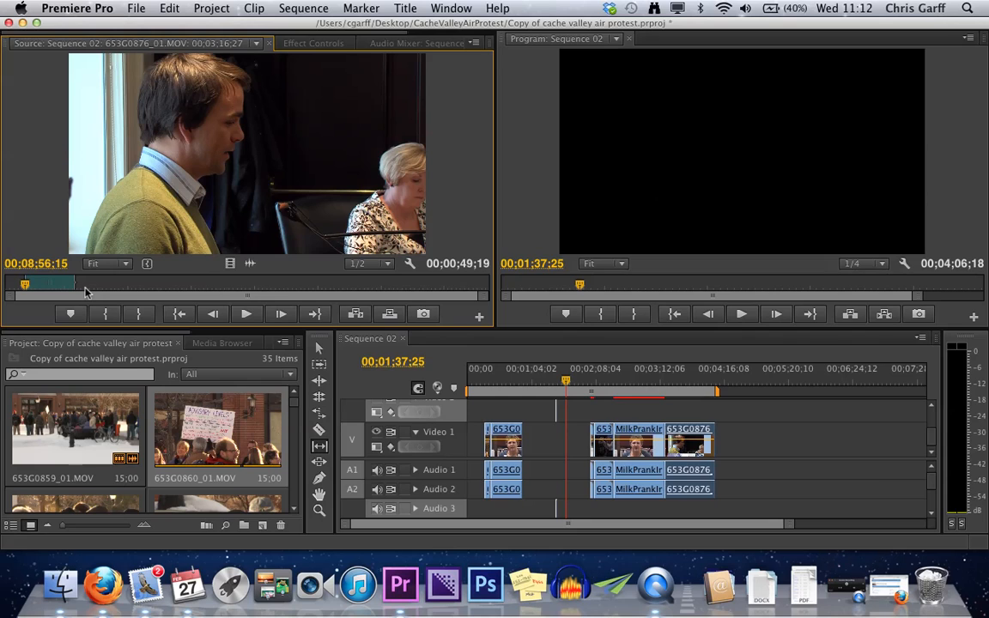
pyautogui.moveTo(49, 283); pyautogui.dragTo(267, 288)
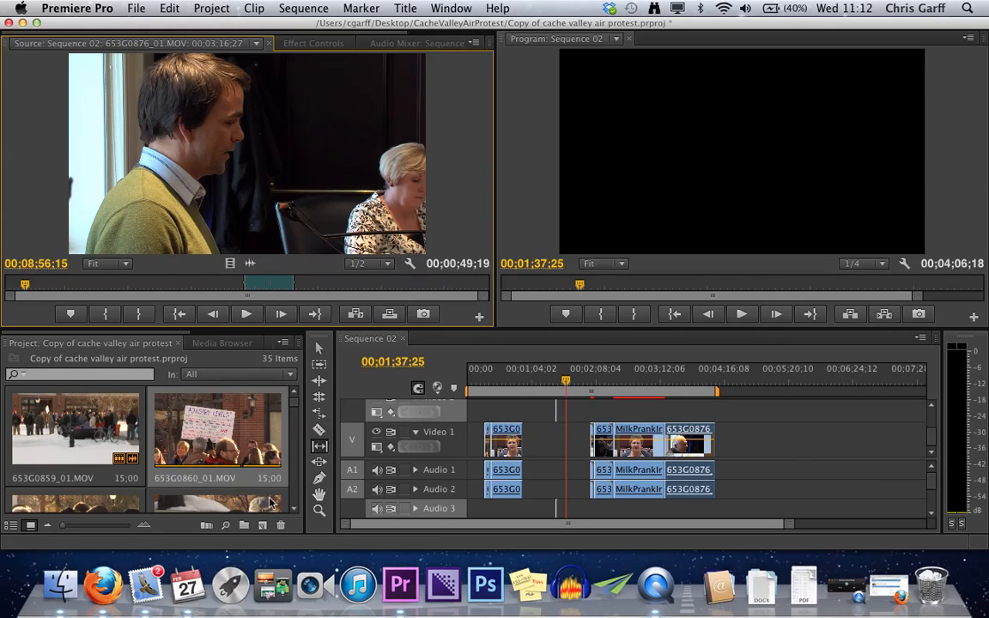
pyautogui.click(320, 463)
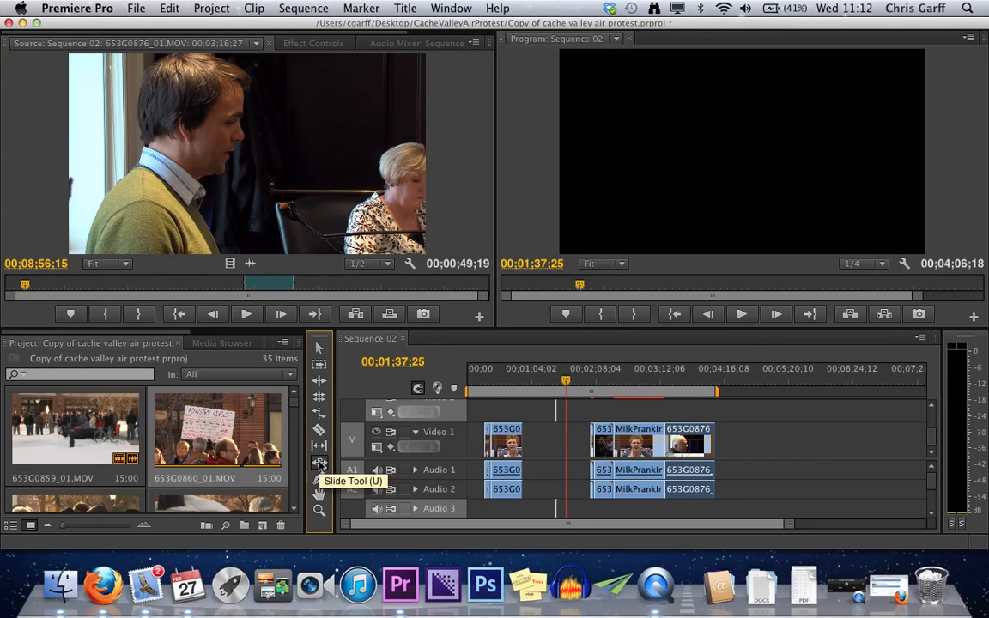
pyautogui.moveTo(635, 445)
pyautogui.mouseDown()
pyautogui.moveTo(667, 444)
pyautogui.moveTo(634, 446)
pyautogui.mouseUp()
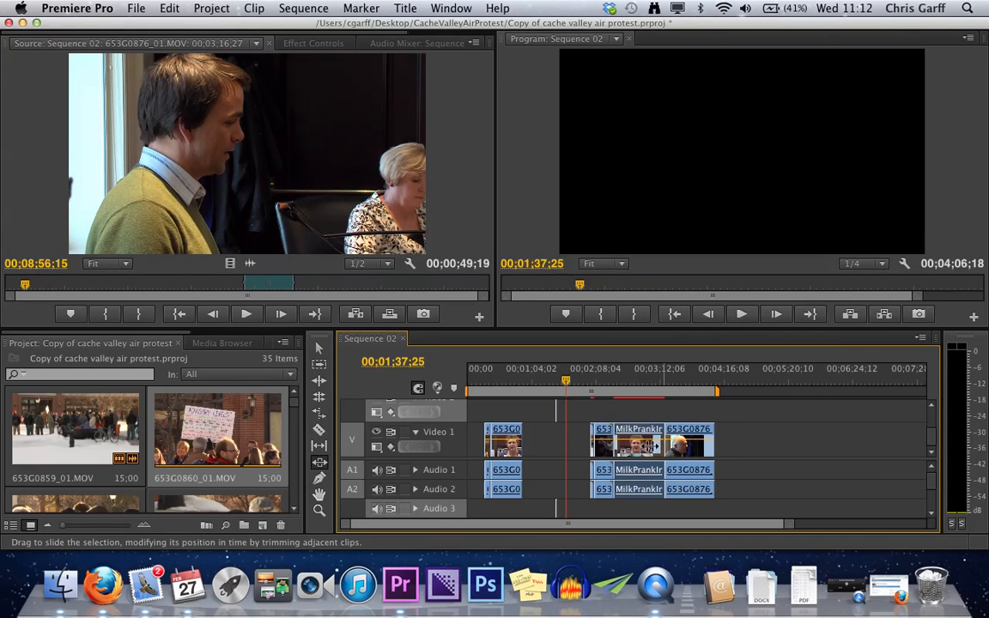
# - Open sequence clip 653G0889_01.MOV in the Source Monitor, show its whole source, and shift its marked range earlier without changing its length
pyautogui.press('v')
pyautogui.doubleClick(606, 445)
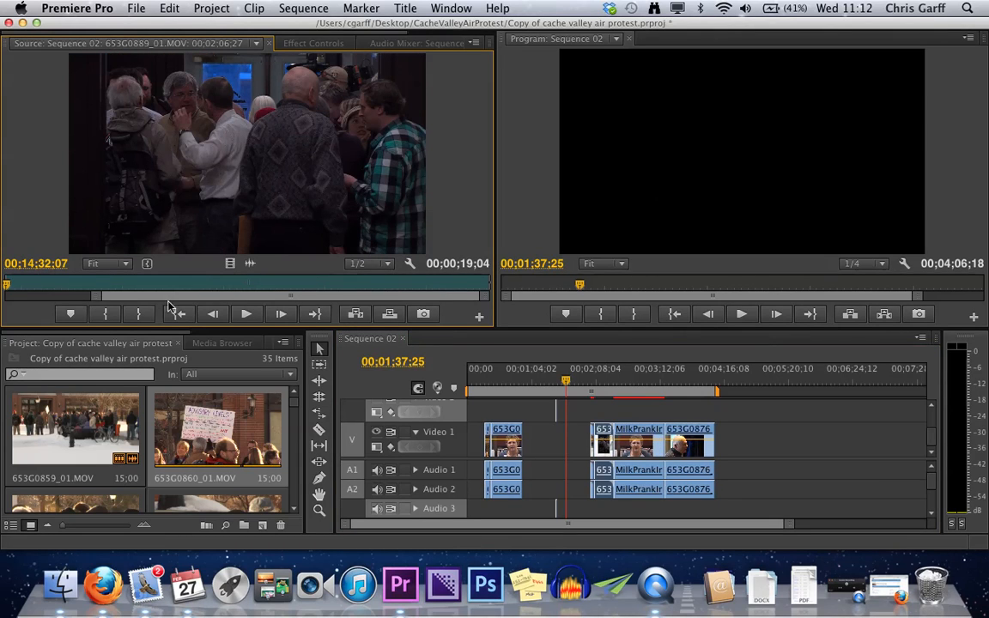
pyautogui.moveTo(96, 296); pyautogui.dragTo(2, 297)
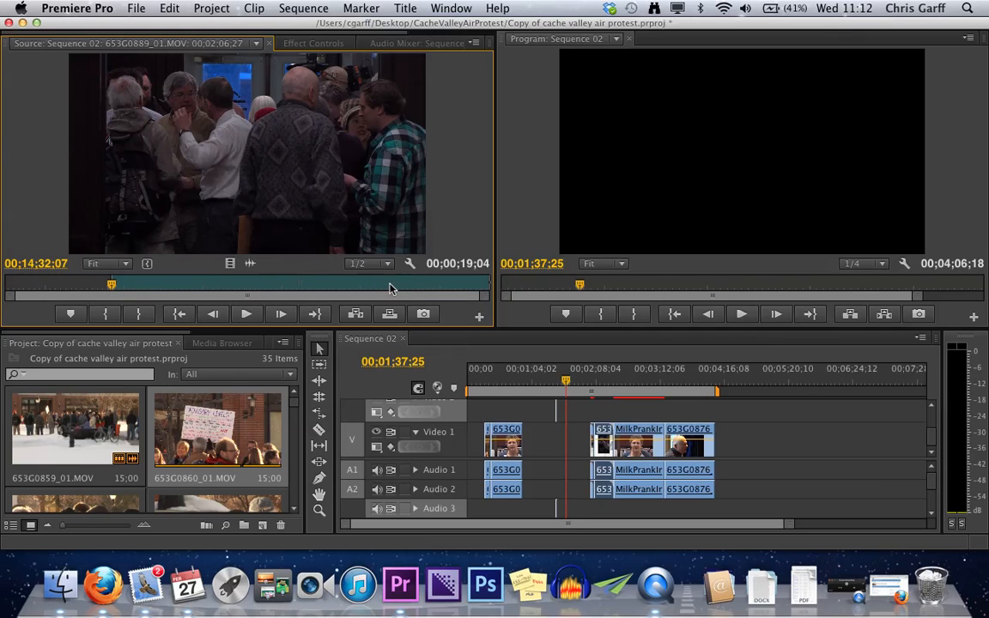
pyautogui.moveTo(399, 290); pyautogui.dragTo(392, 289)
pyautogui.click(319, 447)
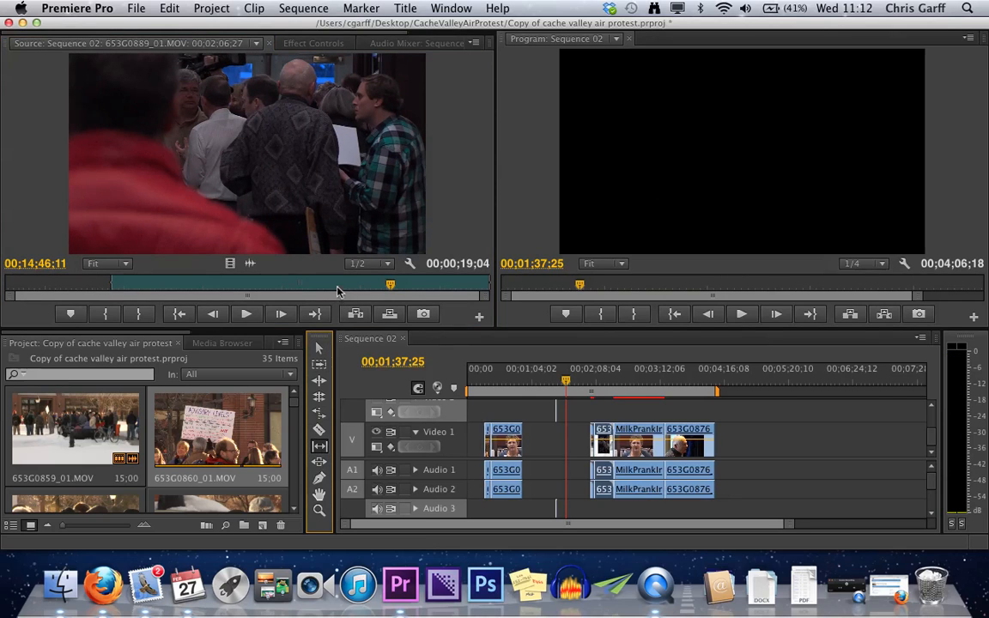
pyautogui.moveTo(337, 284); pyautogui.dragTo(275, 282)
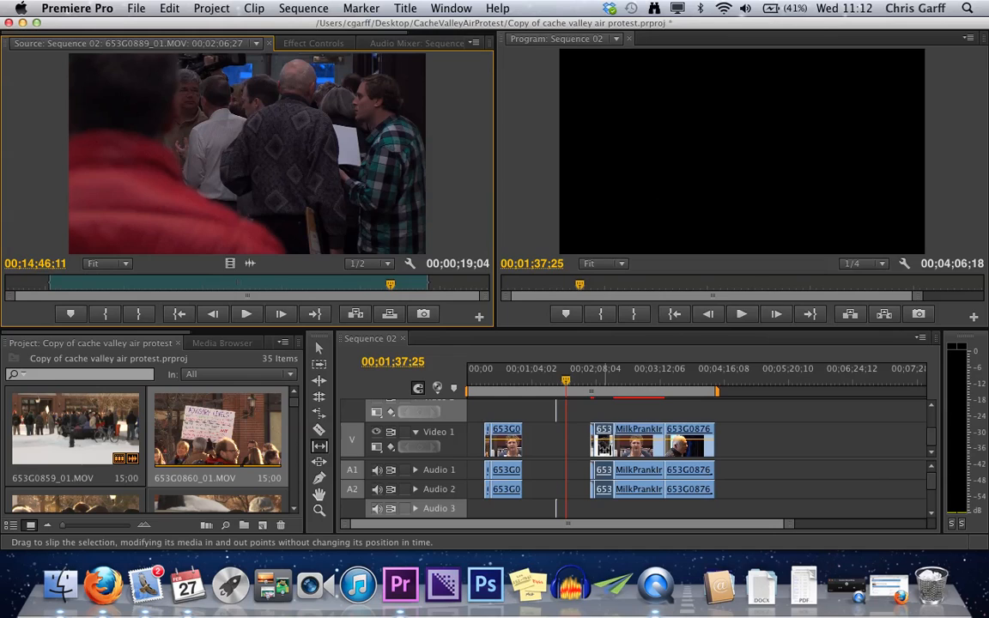
# - Slide the MilkPrankInterview.mp4 segment slightly later between its neighbours, extending 653G0889_01.MOV to 00;00;22;07
pyautogui.press('v')
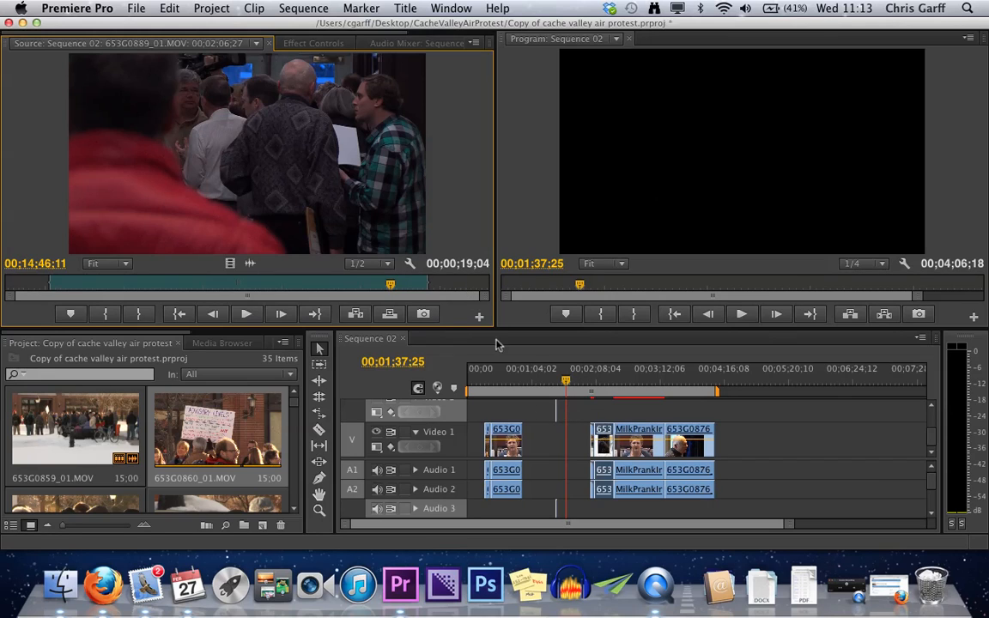
pyautogui.click(319, 464)
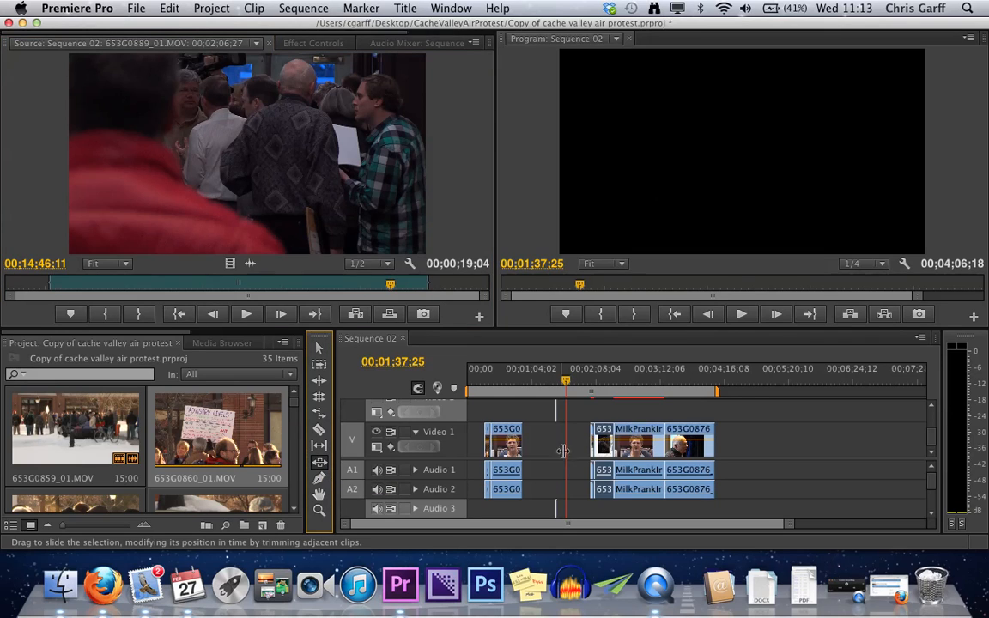
pyautogui.moveTo(652, 470); pyautogui.dragTo(668, 470)
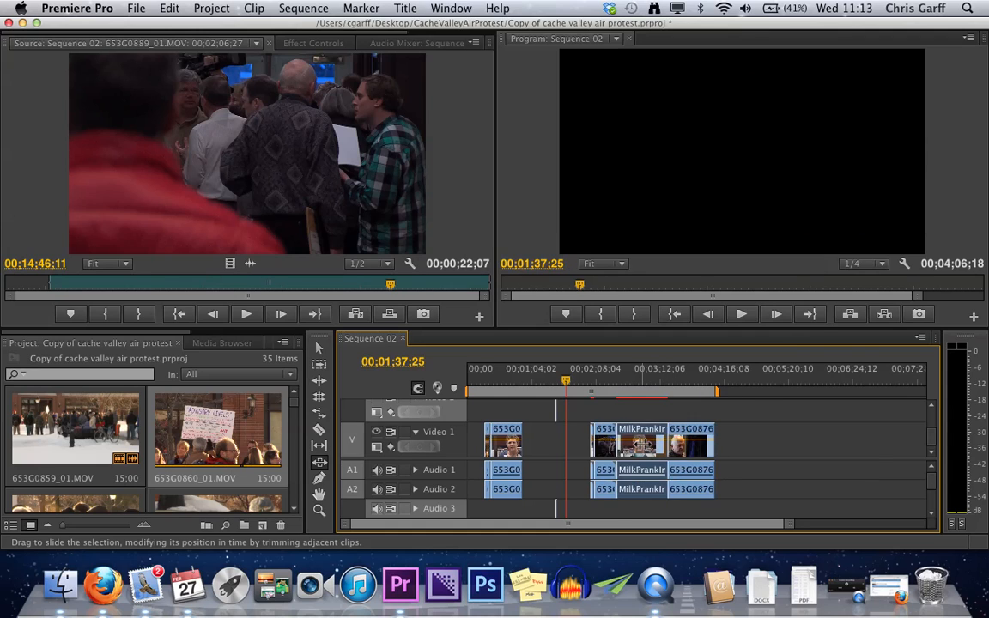
# - Place the sequence playhead at 00;02;54;03 and try to slide the MilkPrankInterview.mp4 segment in the maximized timeline
pyautogui.press('=')
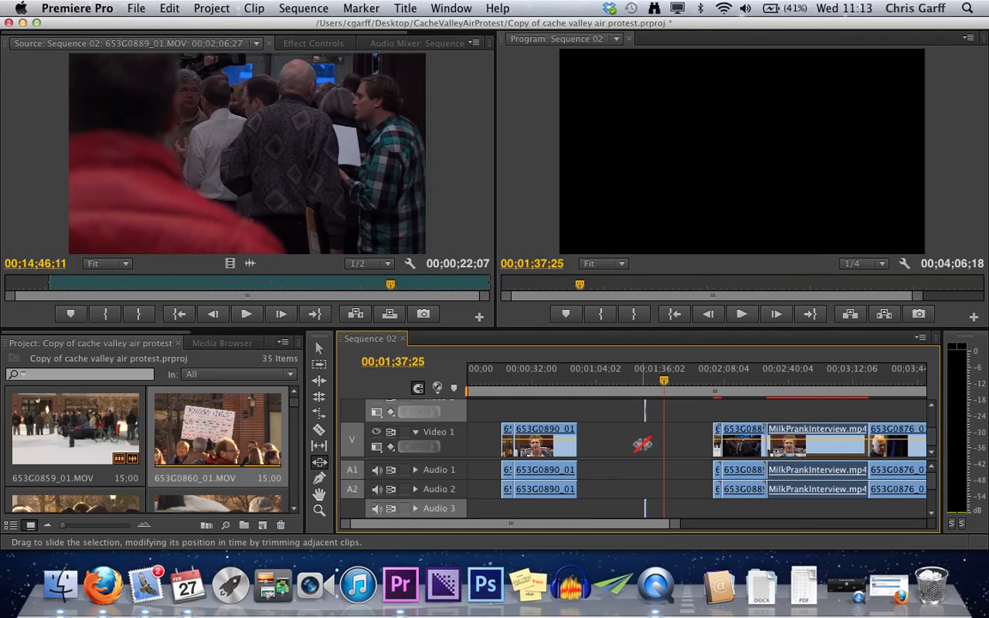
pyautogui.click(817, 398)
pyautogui.press('=')
pyautogui.press('=')
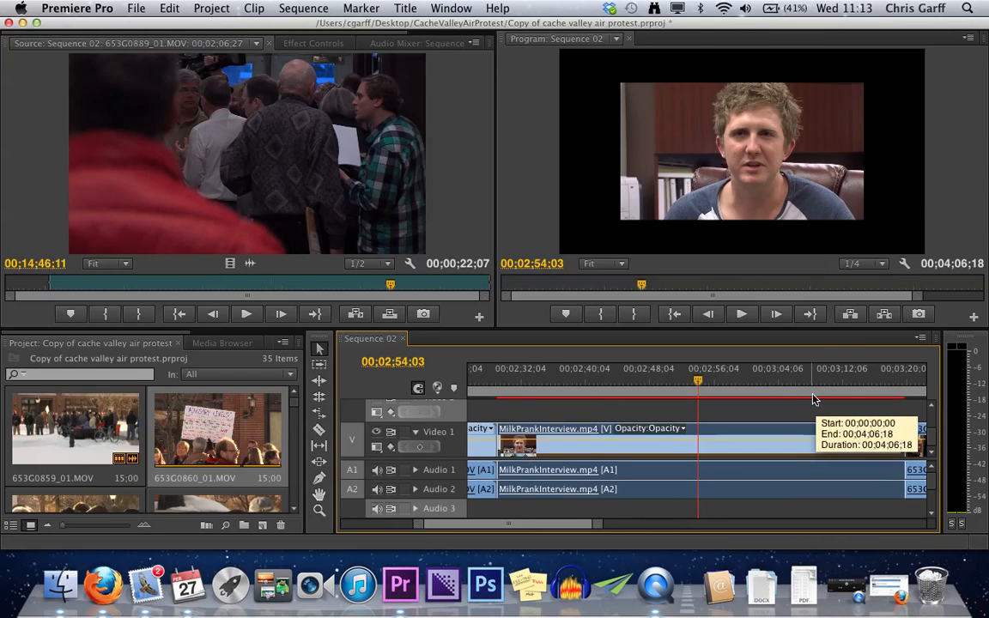
pyautogui.press('`')
pyautogui.press('-')
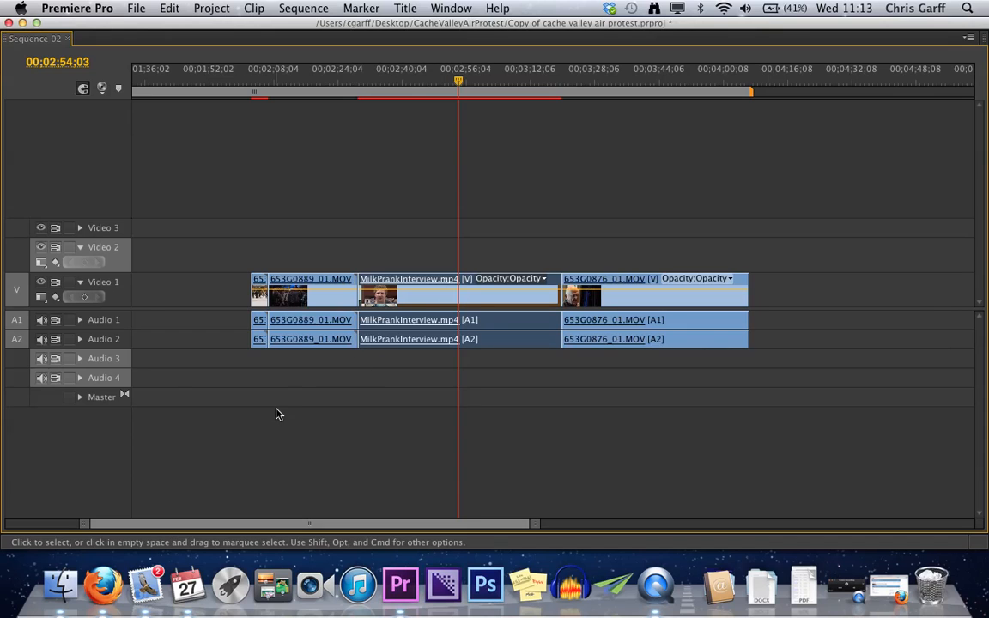
pyautogui.press('`')
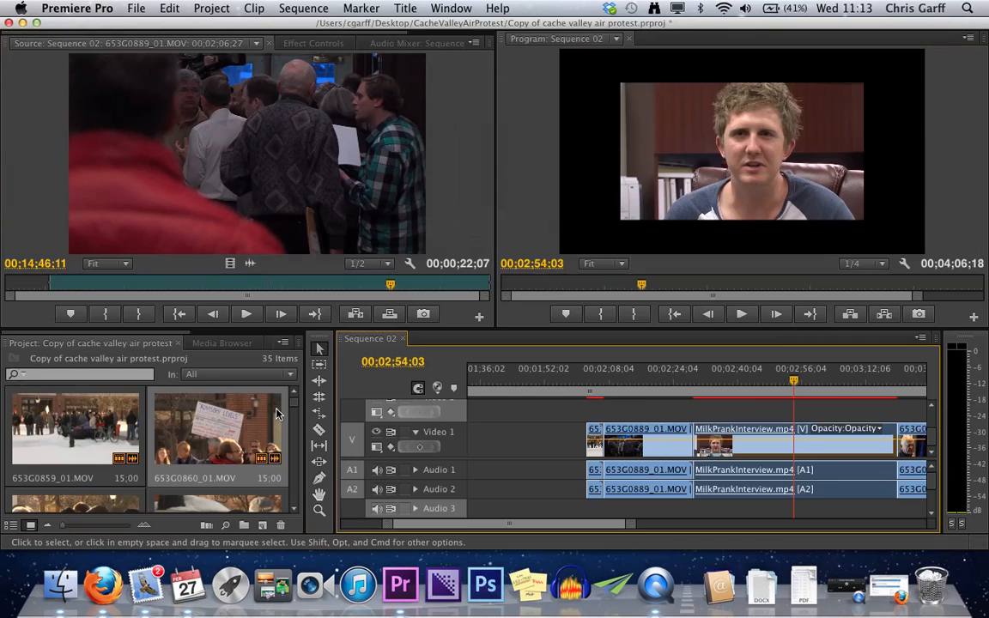
pyautogui.click(320, 463)
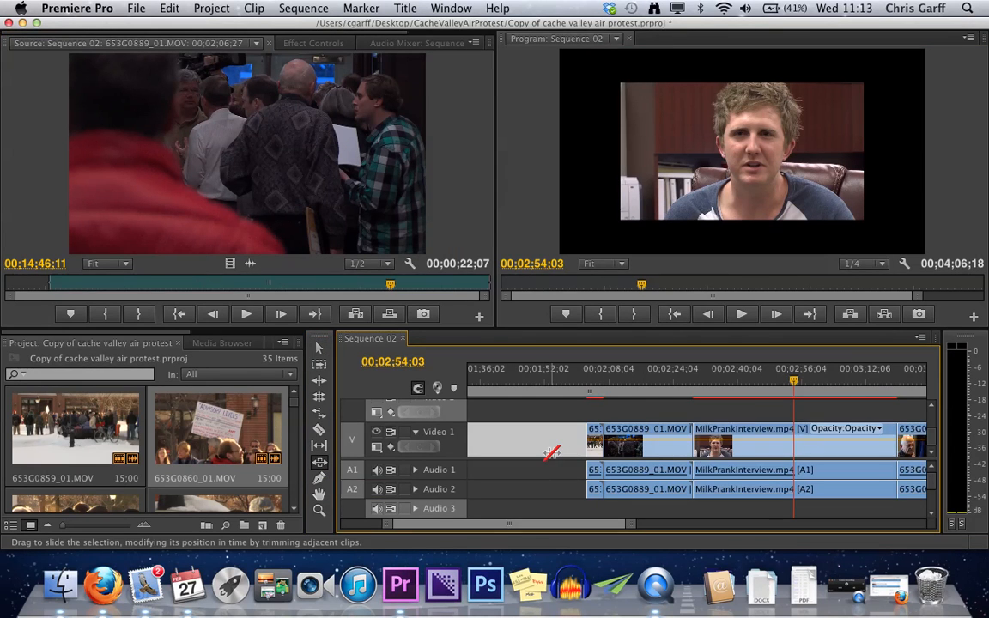
pyautogui.press('`')
pyautogui.moveTo(459, 294); pyautogui.dragTo(488, 300)
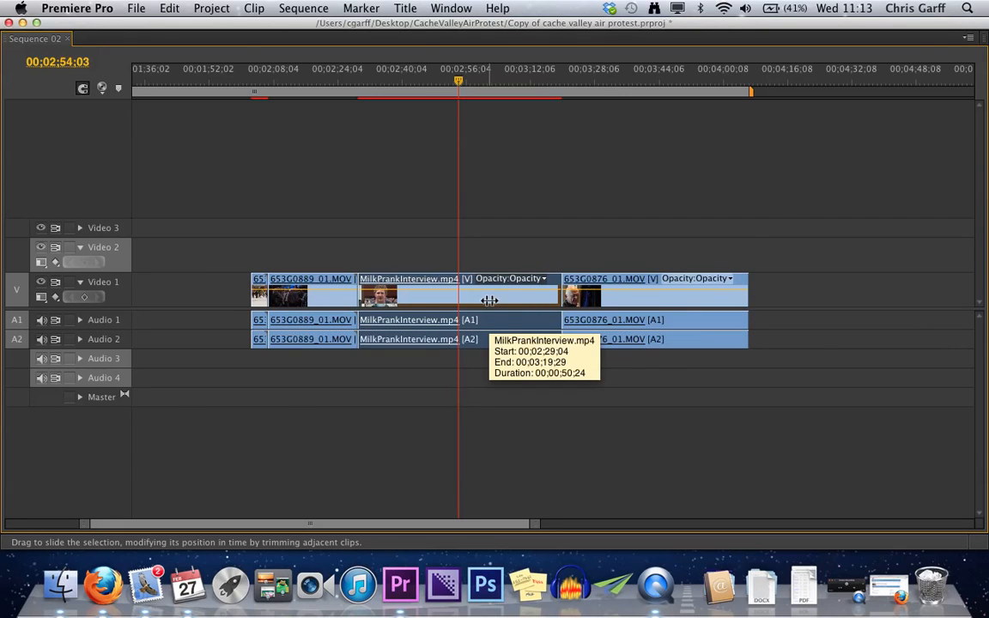
pyautogui.press('`')
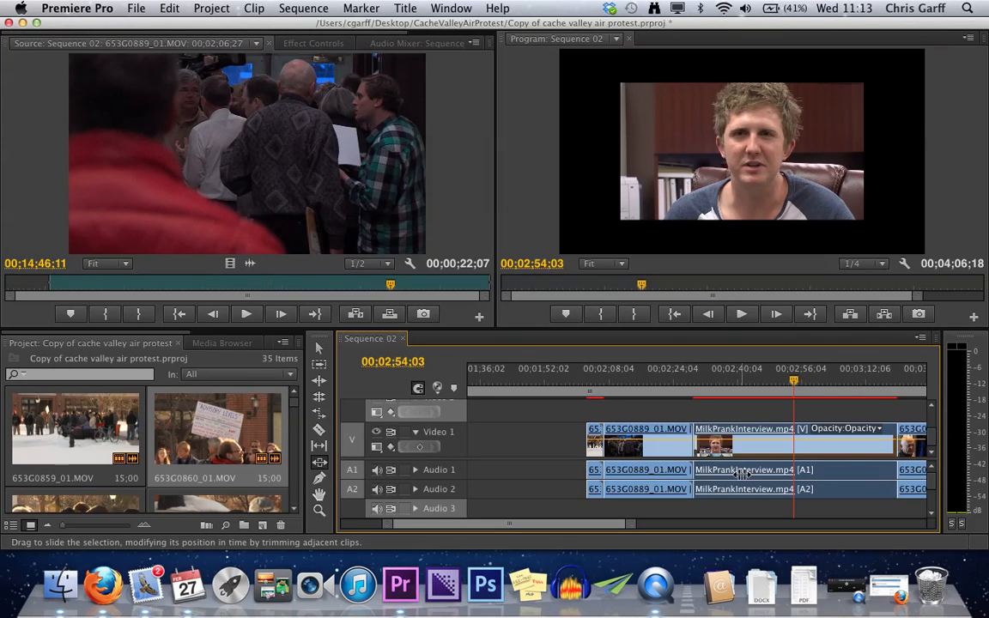
# - Trim the end of 653G0889_01.MOV in the Source Monitor to a 00;00;15;29 duration and move the clip against the MilkPrankInterview.mp4 segment
pyautogui.press('v')
pyautogui.doubleClick(842, 452)
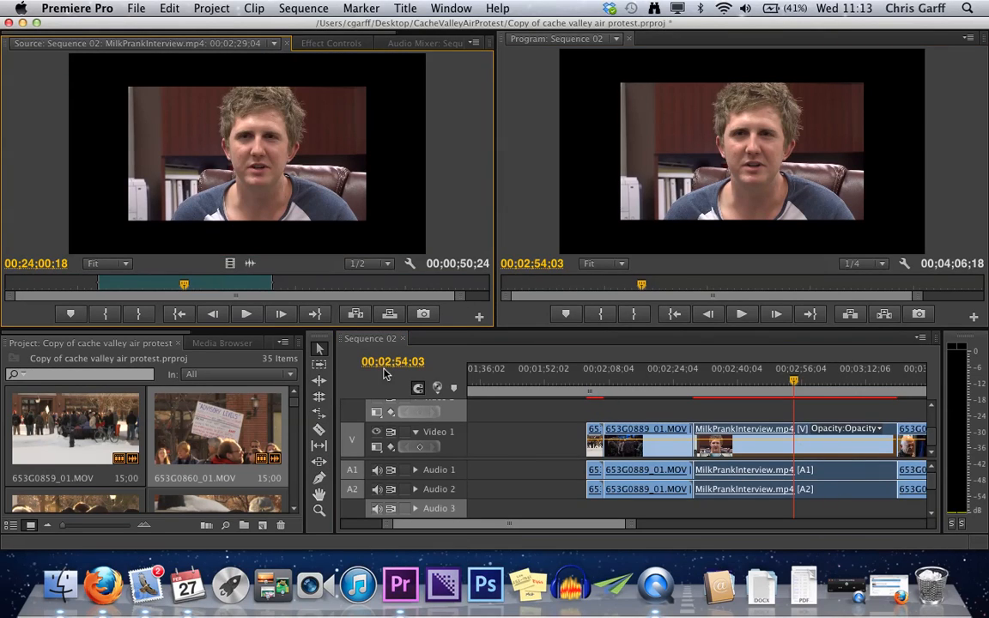
pyautogui.doubleClick(636, 455)
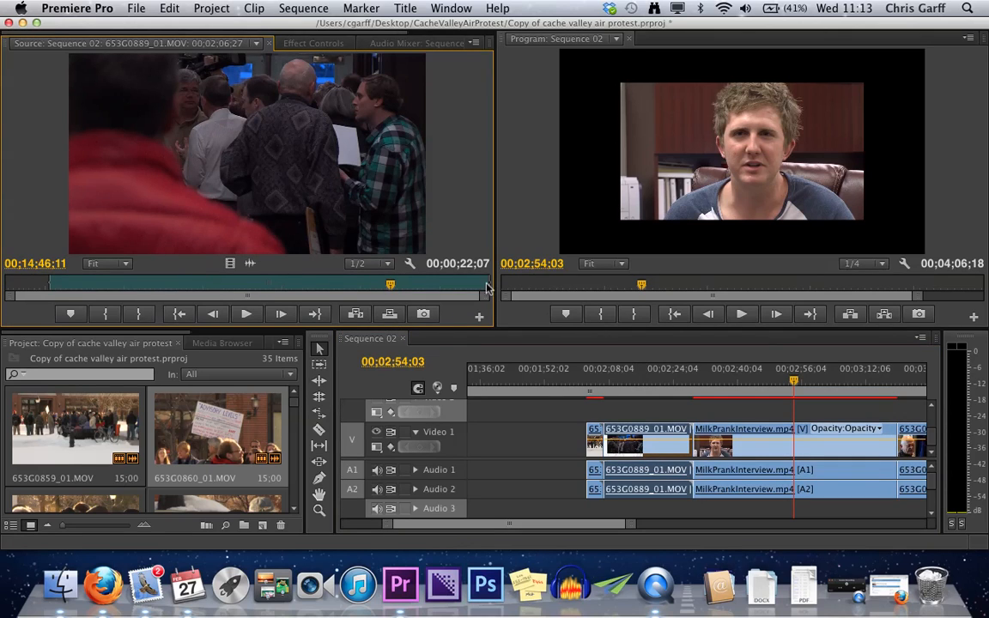
pyautogui.moveTo(487, 288); pyautogui.dragTo(366, 284)
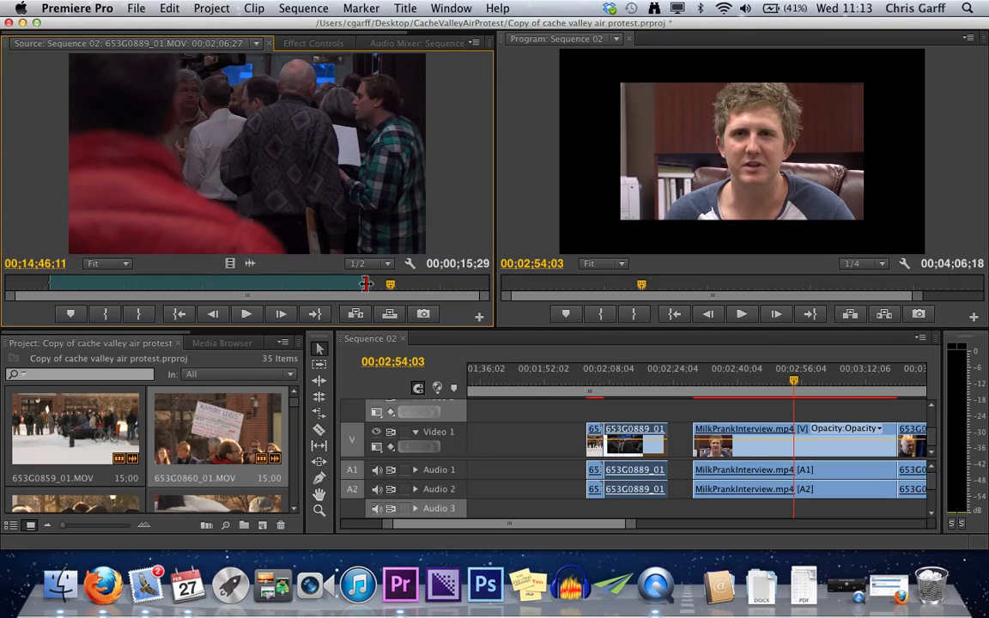
pyautogui.moveTo(624, 444); pyautogui.dragTo(655, 453)
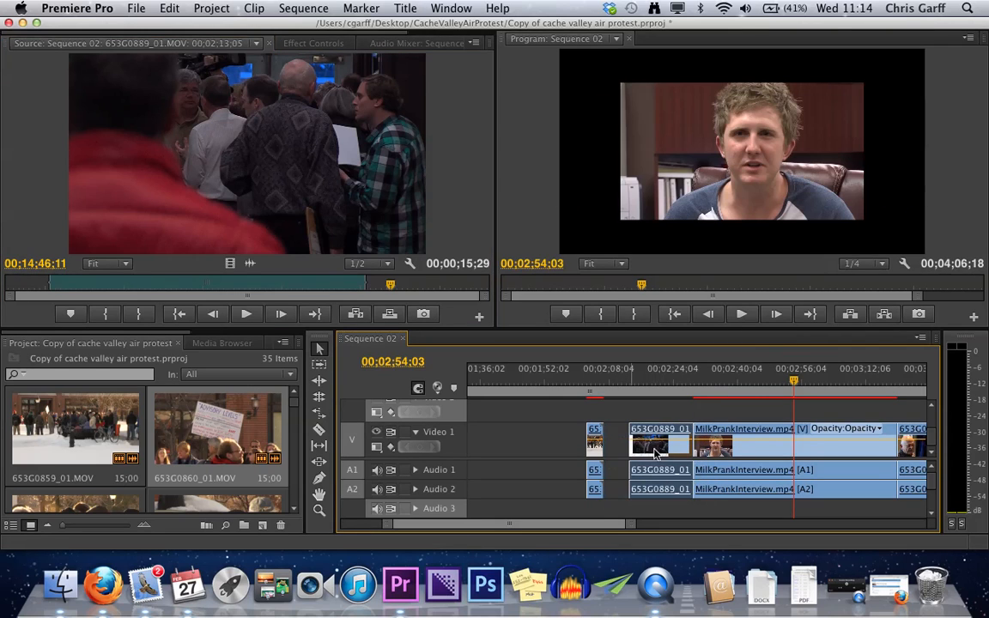
# - Slide the MilkPrankInterview.mp4 segment later and back earlier with the Slide tool, shortening 653G0889_01.MOV to 00;00;11;16
pyautogui.click(319, 463)
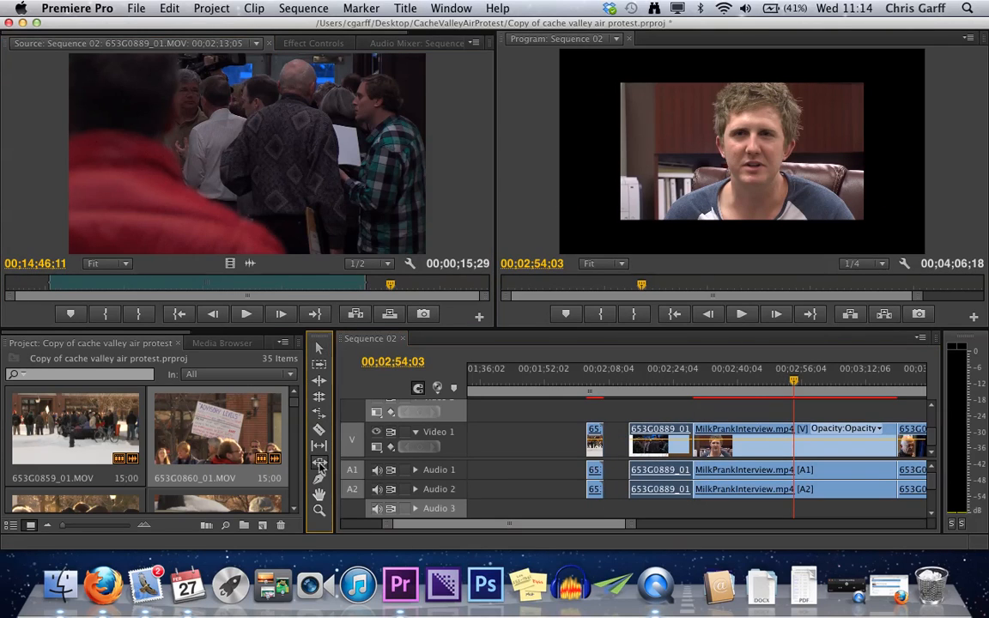
pyautogui.moveTo(835, 446)
pyautogui.mouseDown()
pyautogui.moveTo(876, 445)
pyautogui.moveTo(799, 445)
pyautogui.moveTo(837, 448)
pyautogui.mouseUp()
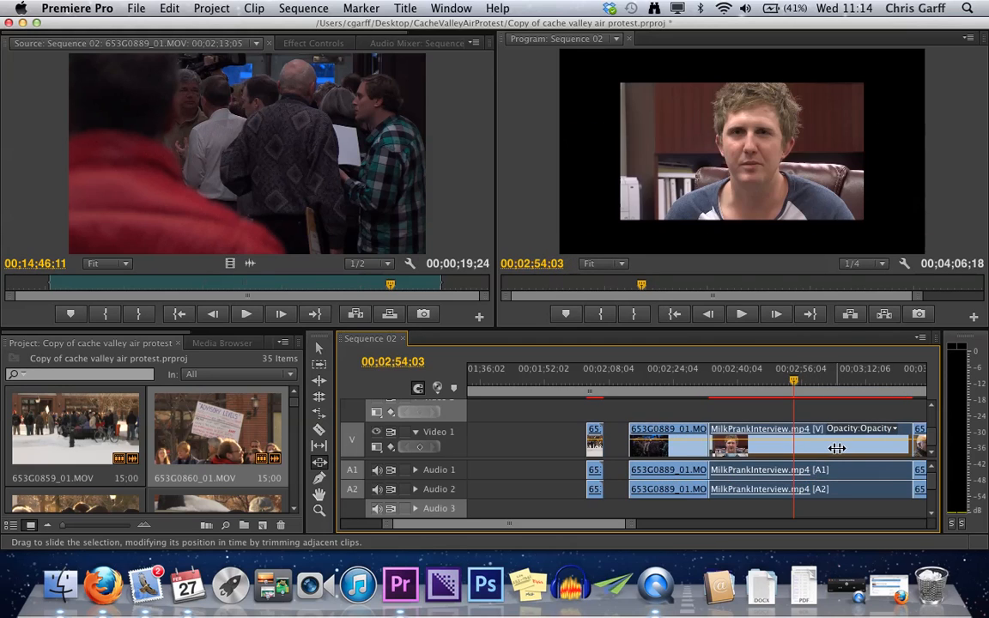
pyautogui.scroll(-3, 837, 448)
pyautogui.moveTo(694, 444); pyautogui.dragTo(637, 452)
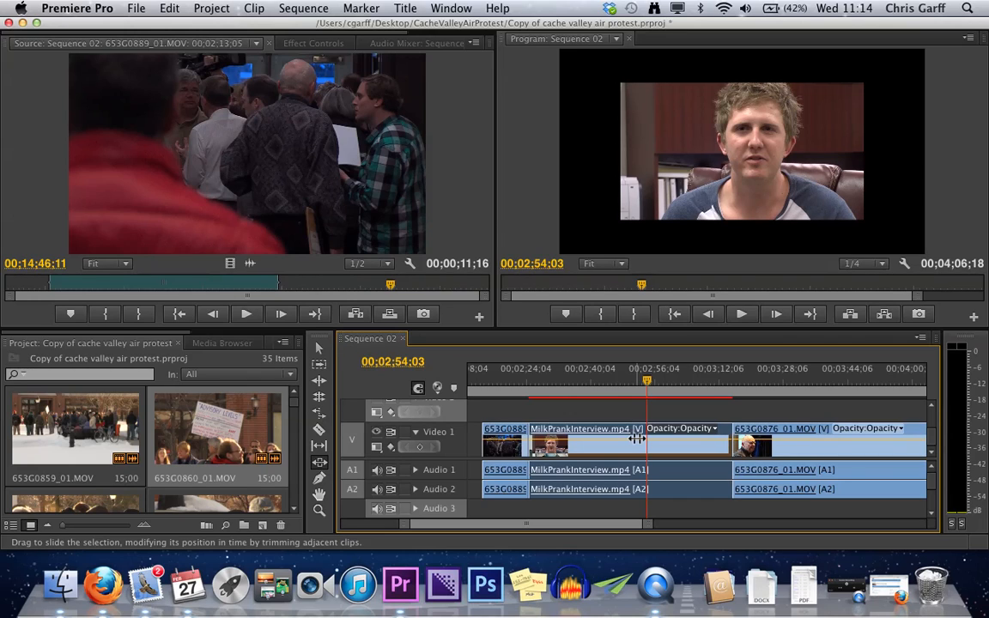
# - Find the interview clip 653G0890_01.MOV among the project's clips and open it in the Source Monitor
pyautogui.click(231, 414)
pyautogui.press('`')
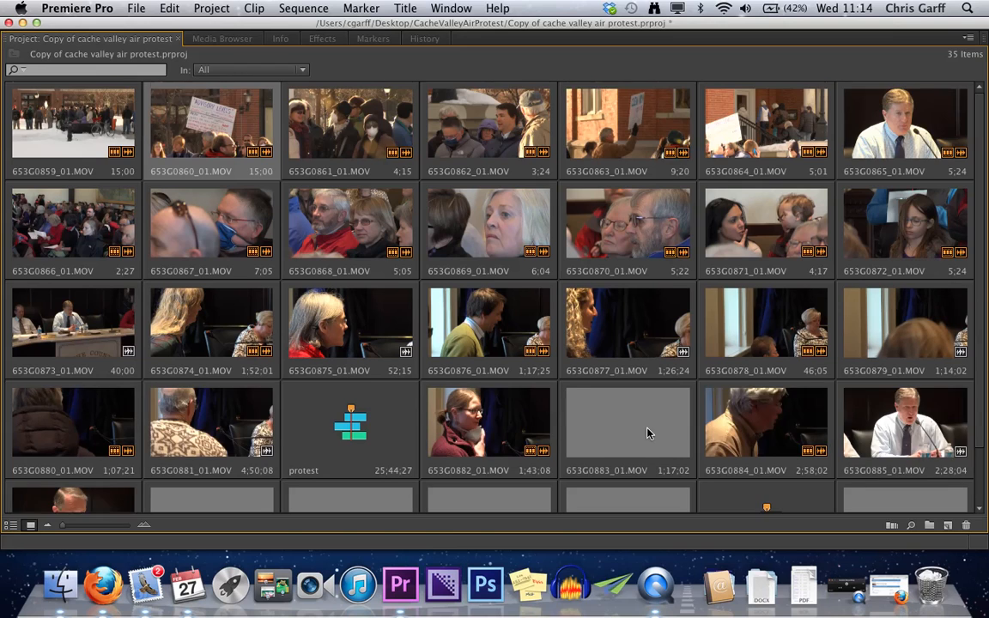
pyautogui.scroll(-2, 647, 430)
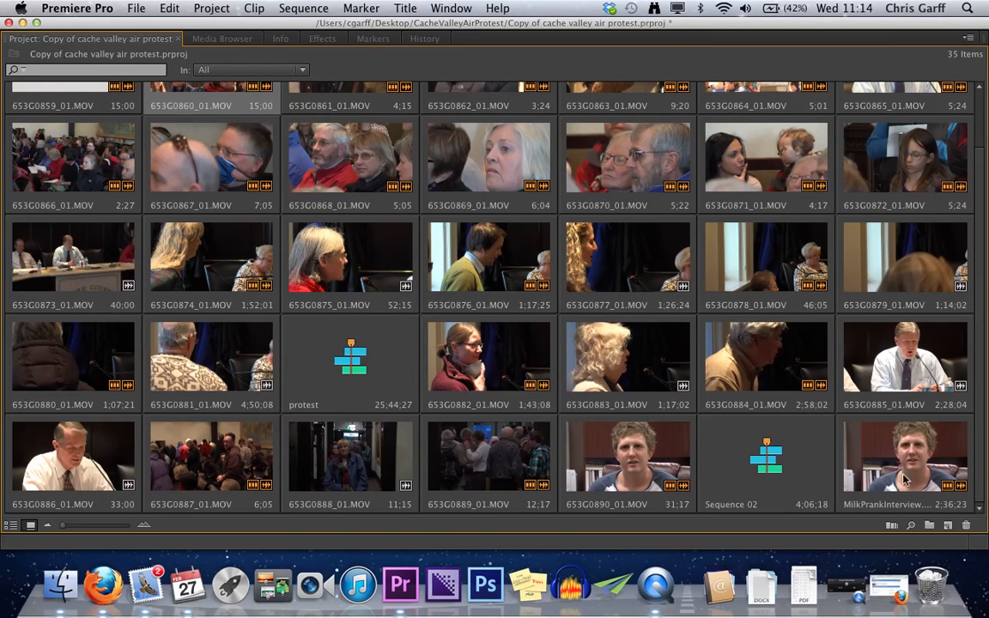
pyautogui.press('`')
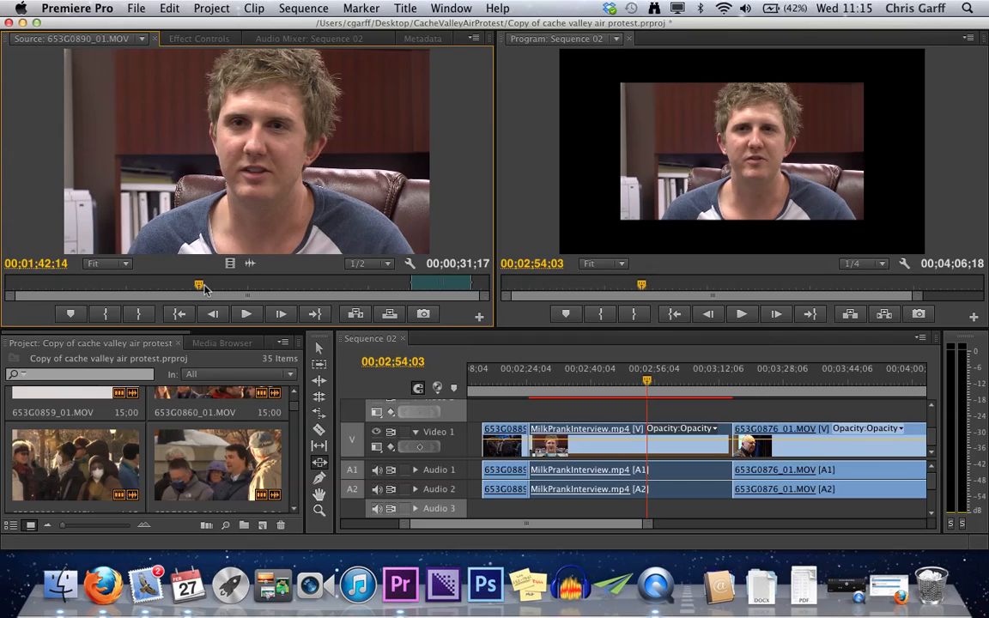
# - Return the source playhead of 653G0890_01.MOV to 00;00;00;00 and clear the clip's In and Out points
pyautogui.moveTo(198, 287); pyautogui.dragTo(4, 273)
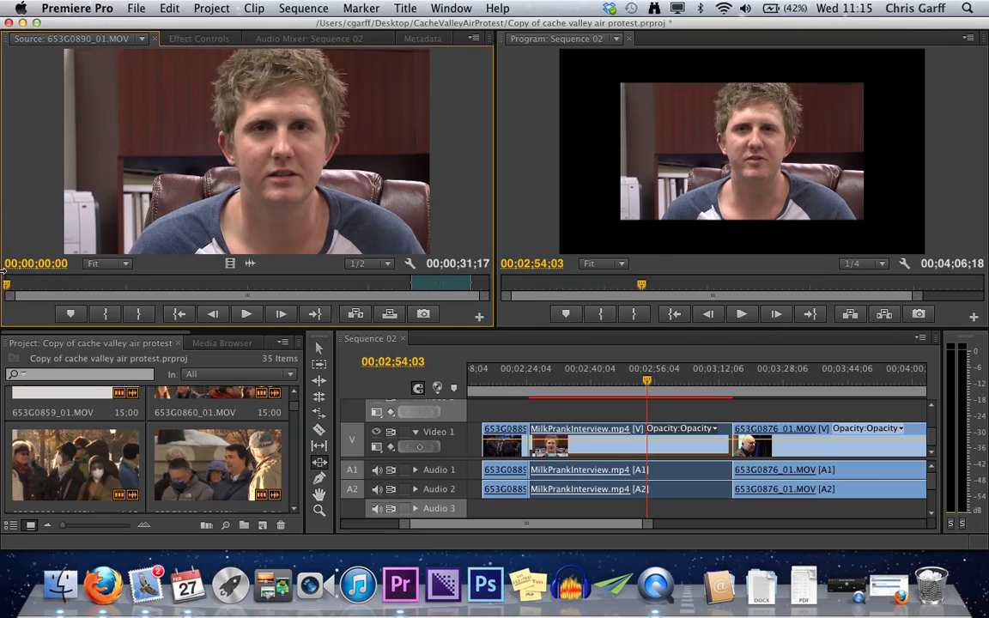
pyautogui.rightClick(168, 284)
pyautogui.moveTo(231, 297)
pyautogui.click(219, 349)
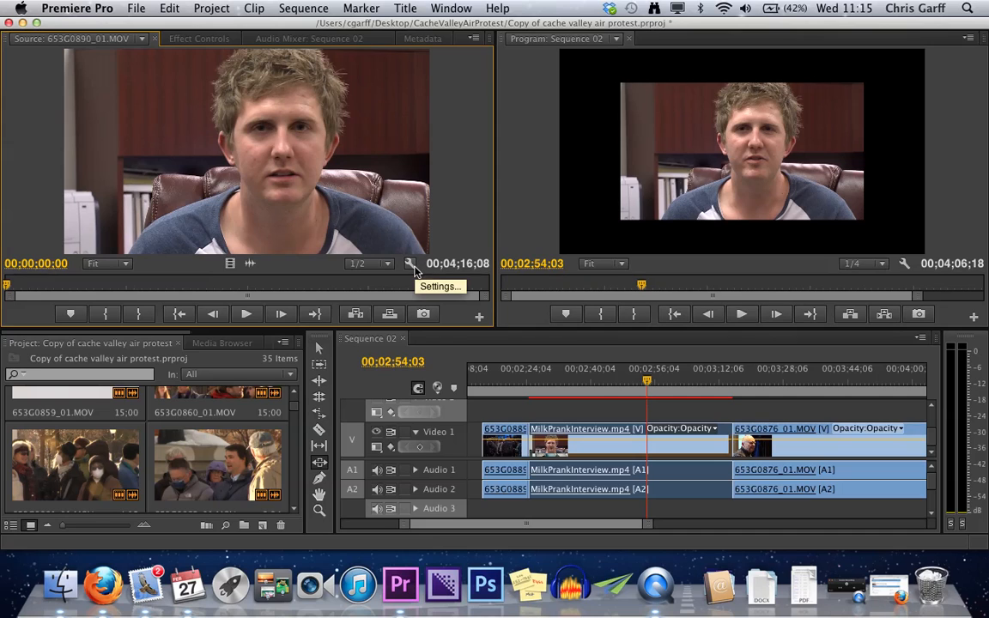
# - Play 653G0890_01.MOV from its start with the system volume raised and mark an In point that leaves a 00;04;01;28 range
pyautogui.press('space')
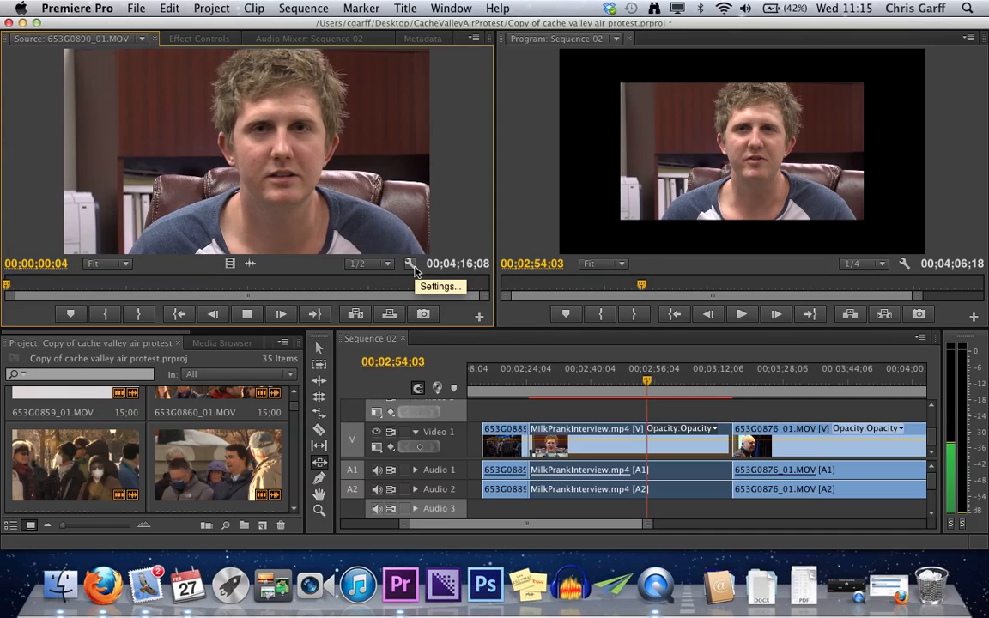
pyautogui.press('XF86AudioRaiseVolume')
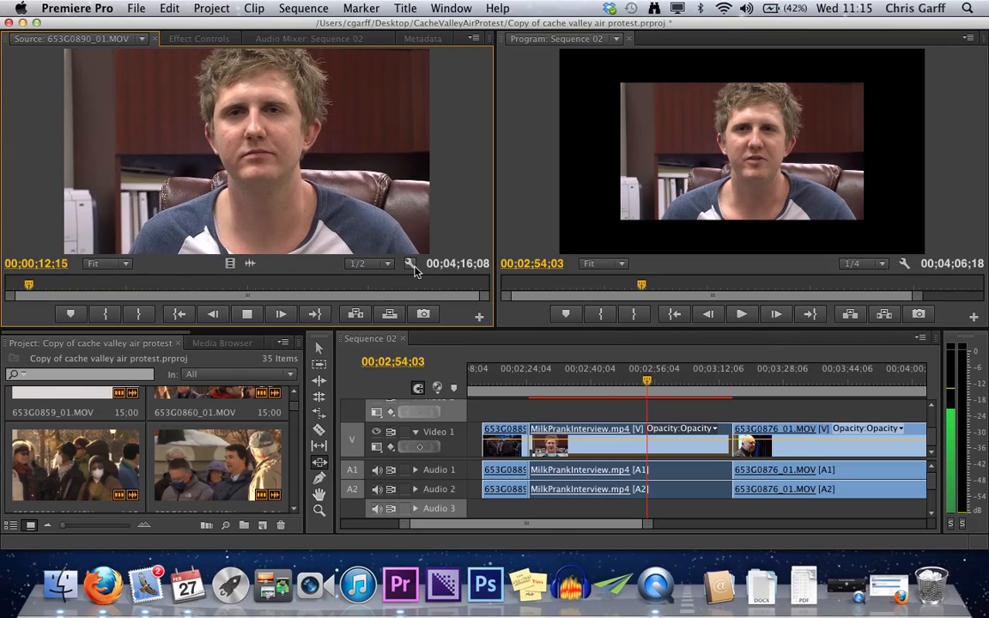
pyautogui.press('space')
pyautogui.press('i')
# - Play on through 653G0890_01.MOV and mark an In point at 00;00;35;20 and an Out point at 00;00;45;26
pyautogui.press('space')
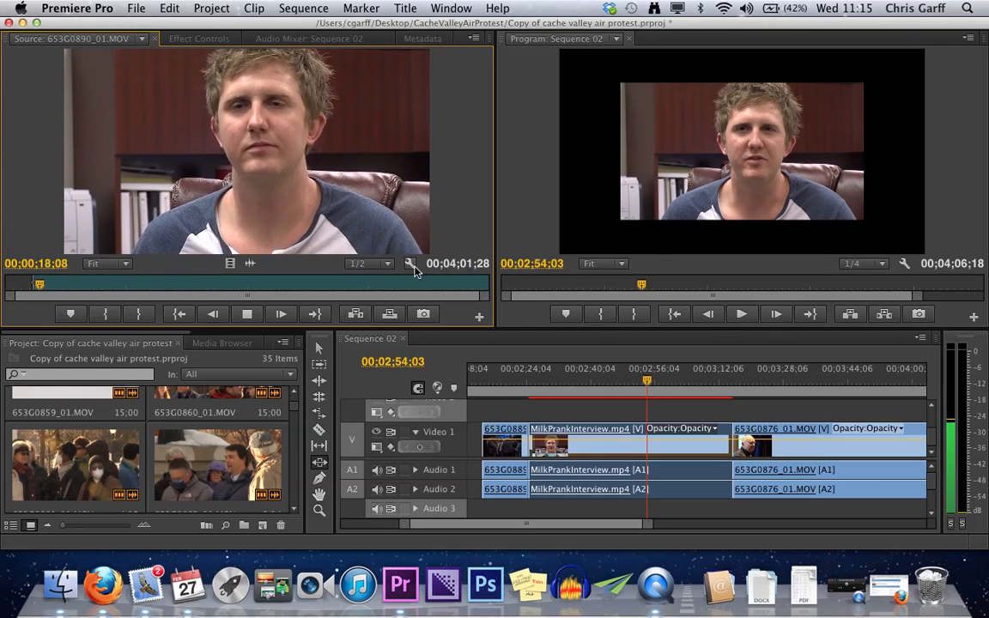
pyautogui.press('space')
pyautogui.press('space')
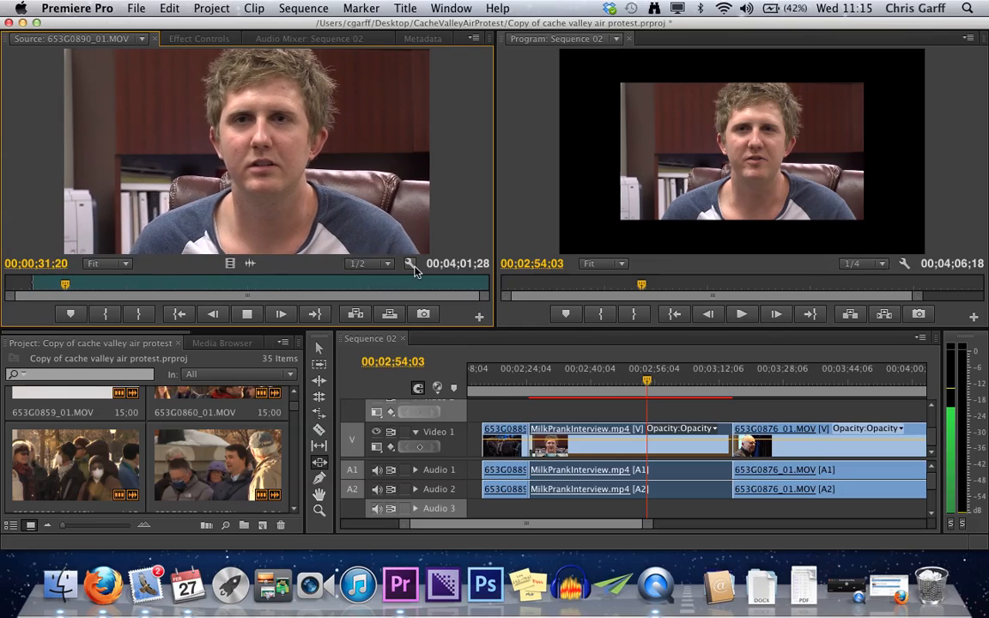
pyautogui.press('space')
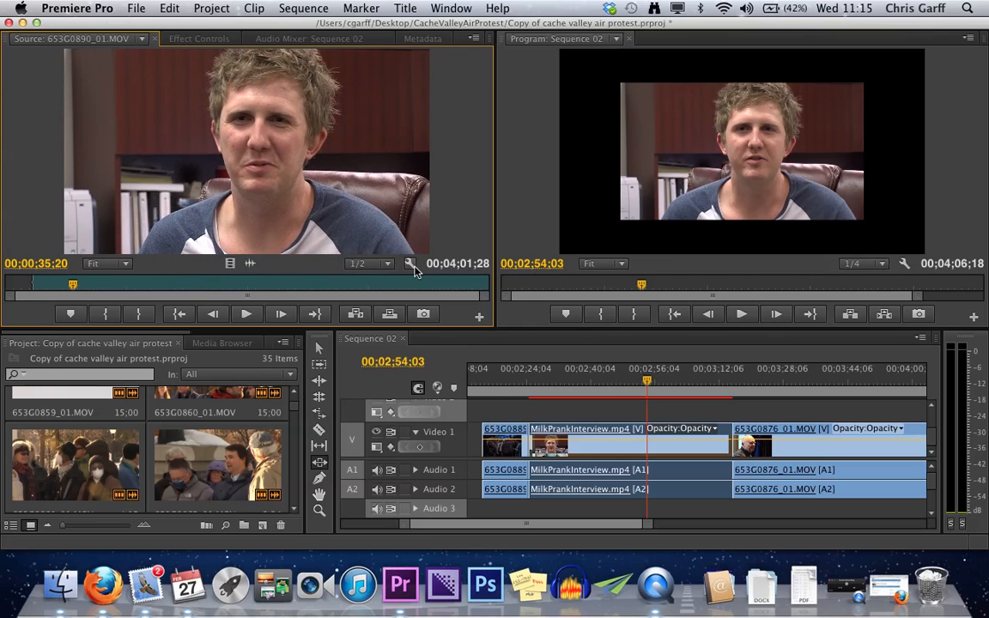
pyautogui.press('i')
pyautogui.press('space')
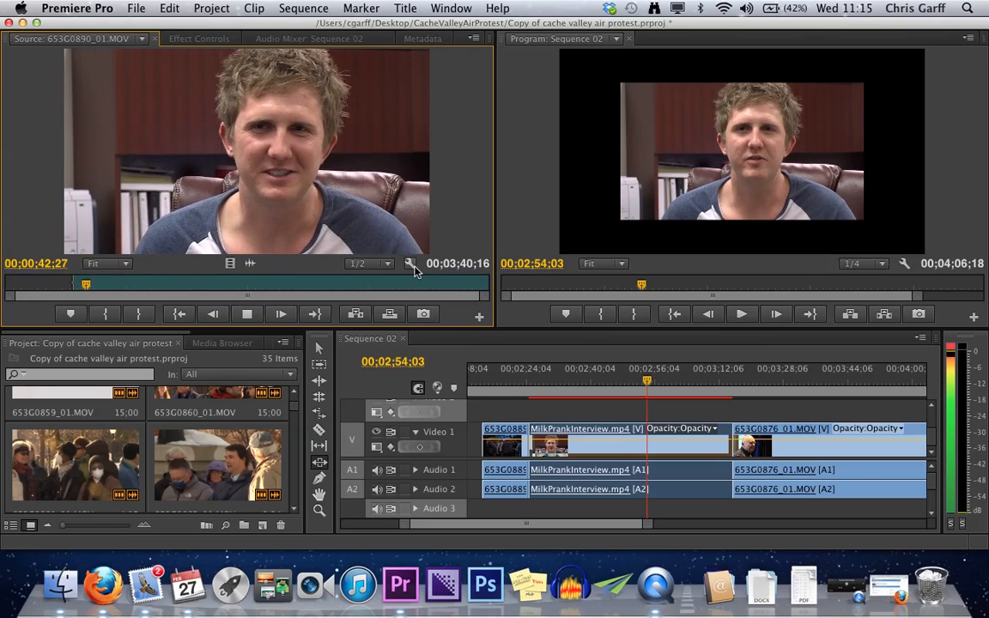
pyautogui.press('space')
pyautogui.press('o')
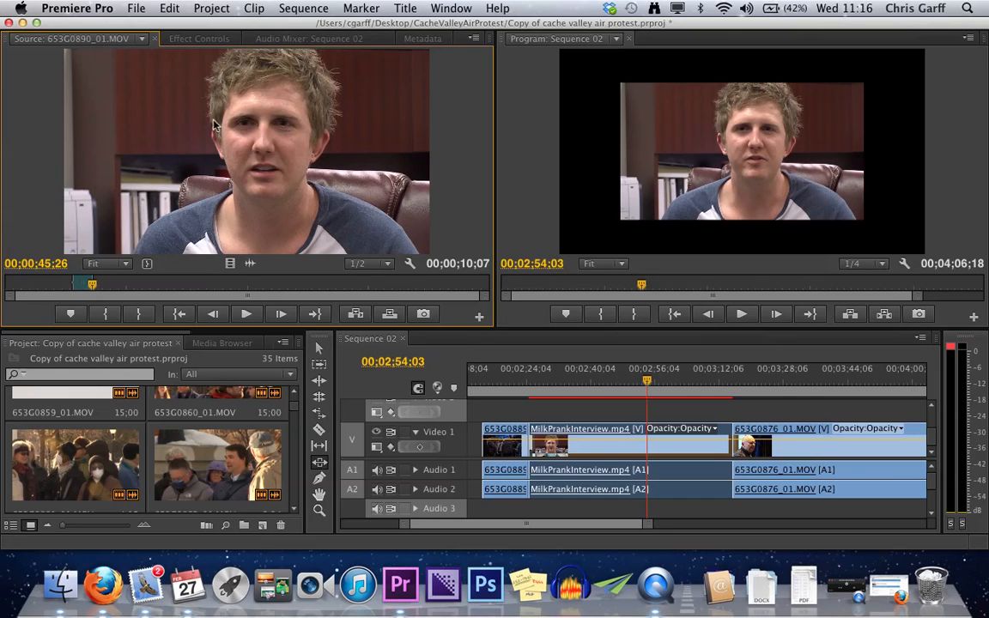
# - Make a subclip named 653G0890_01.MOV.Subclip001 from the marked range
pyautogui.click(254, 9)
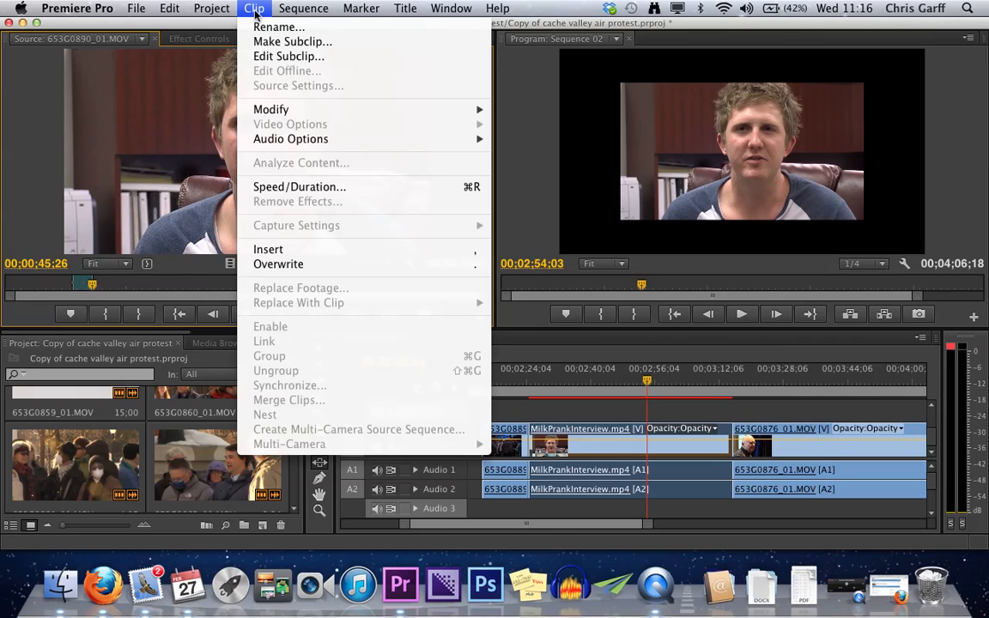
pyautogui.click(291, 42)
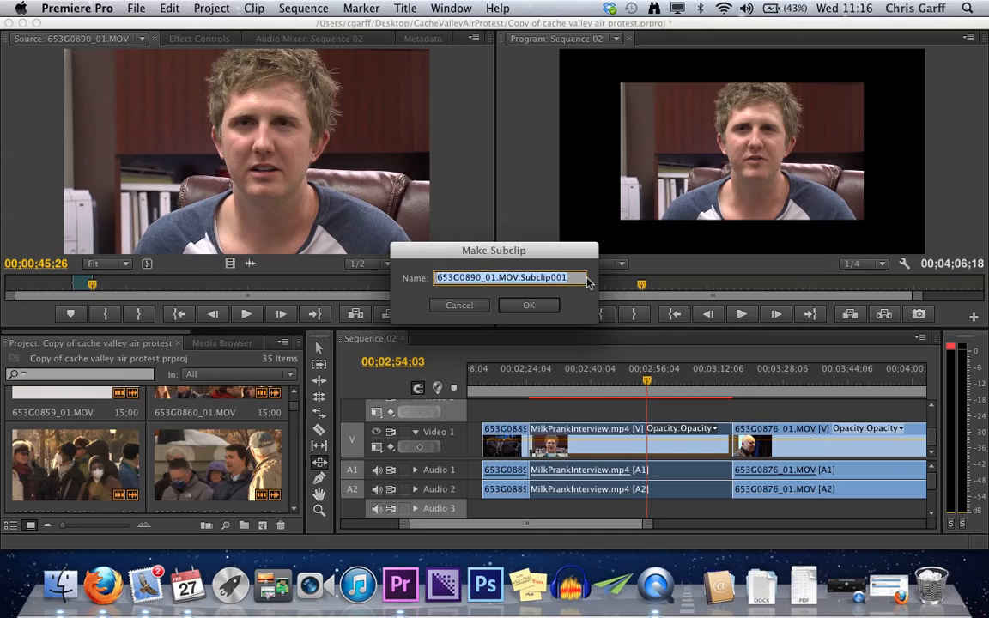
pyautogui.click(521, 307)
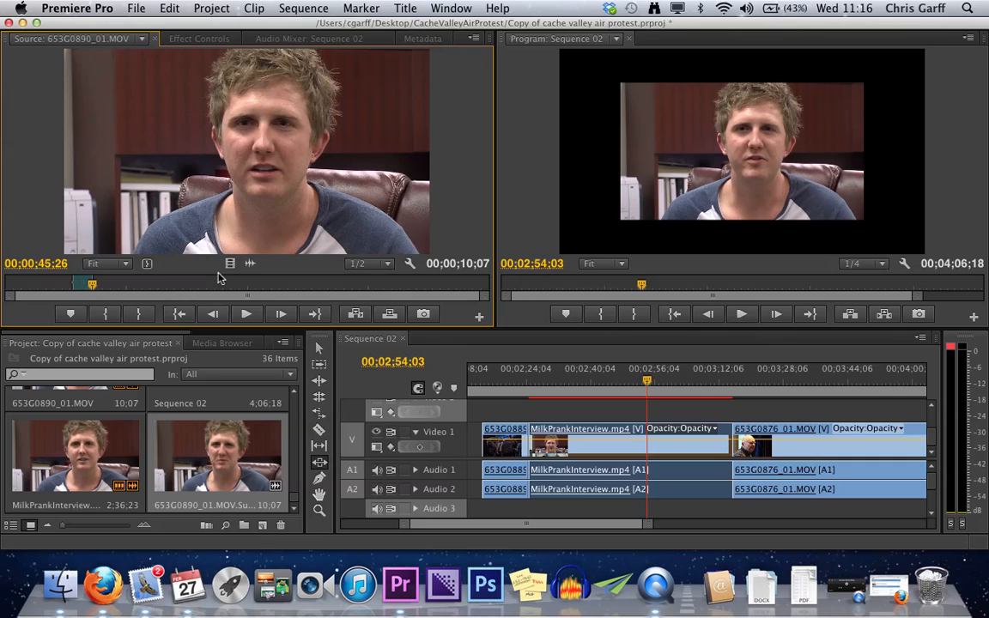
# - Mark a second range in 653G0890_01.MOV with the In point at 00;01;00;18 and the Out point at 00;01;52;04
pyautogui.moveTo(104, 290); pyautogui.dragTo(122, 289)
pyautogui.press('i')
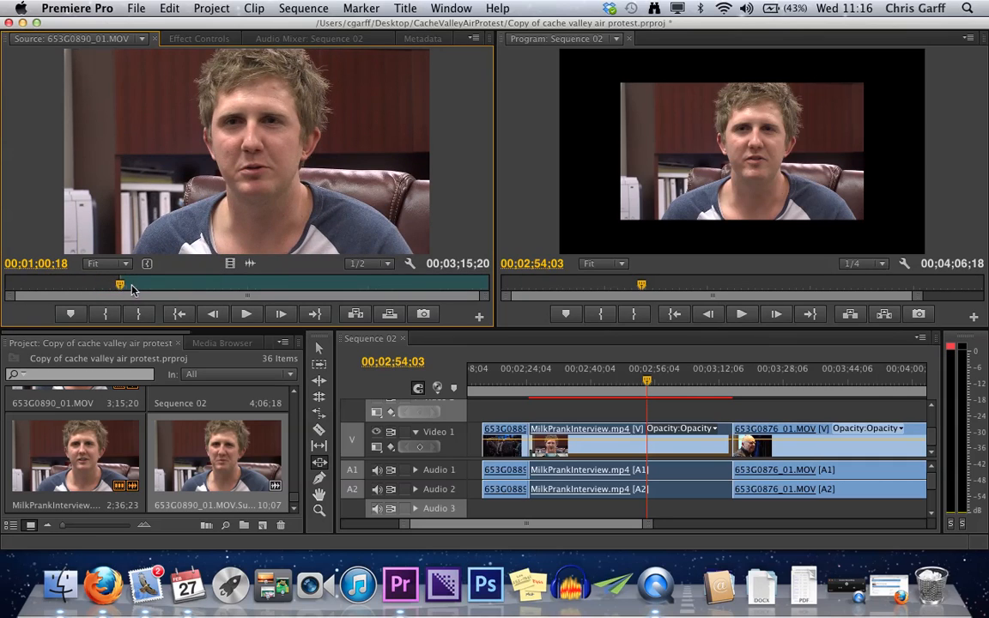
pyautogui.click(217, 290)
pyautogui.press('o')
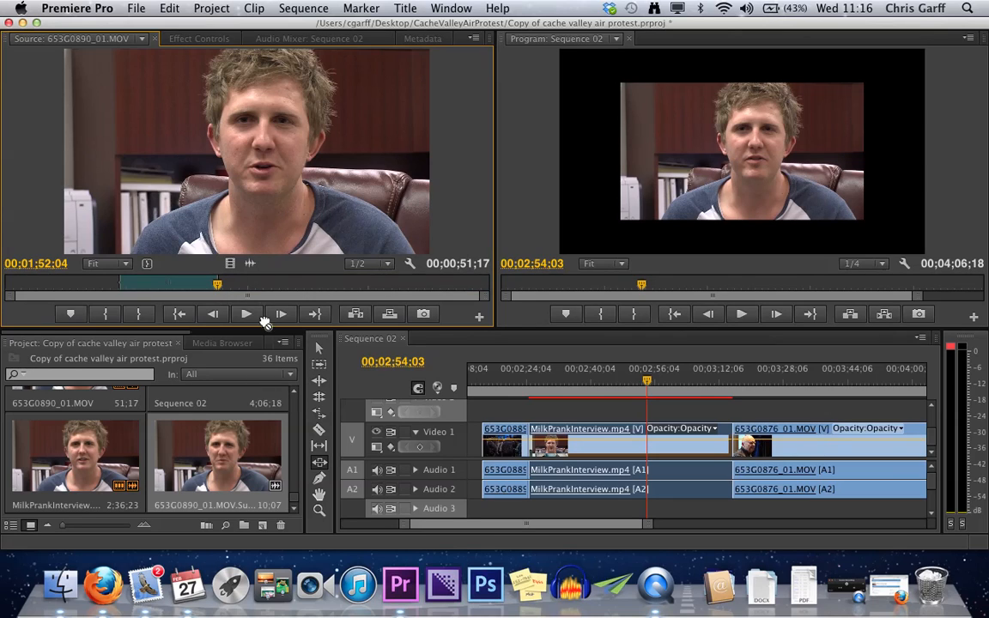
# - Try adding the marked range of 653G0890_01.MOV to the project directly from the Source Monitor and delete the resulting copy
pyautogui.moveTo(249, 443); pyautogui.dragTo(250, 442)
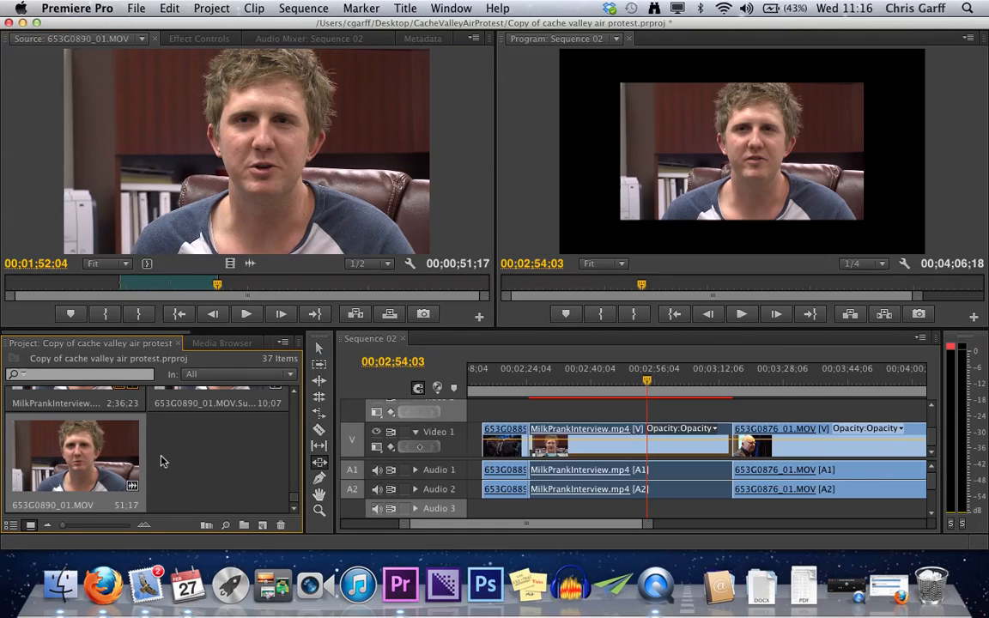
pyautogui.press('Delete')
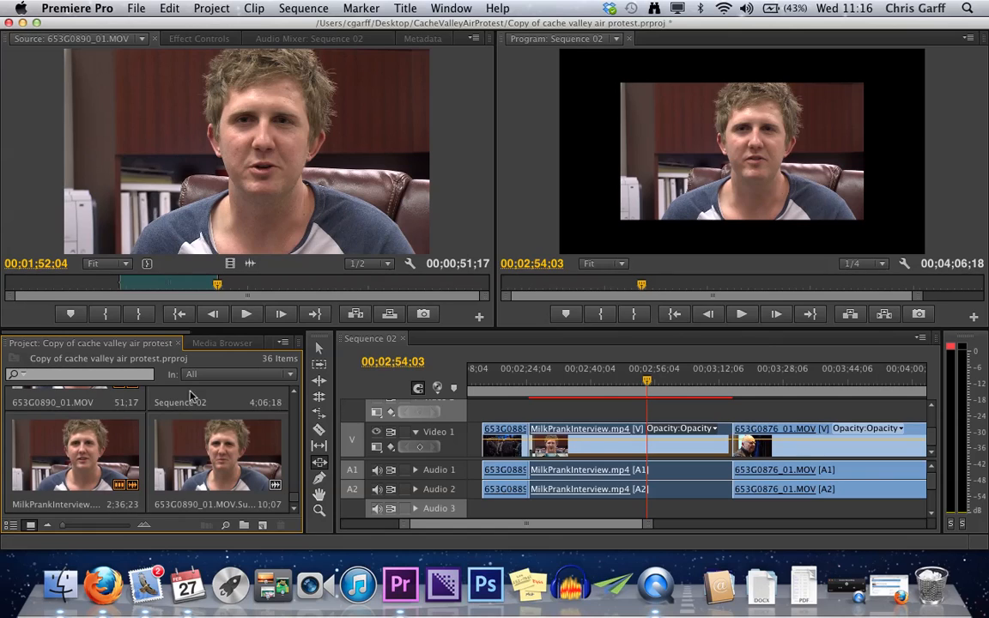
pyautogui.click(259, 236)
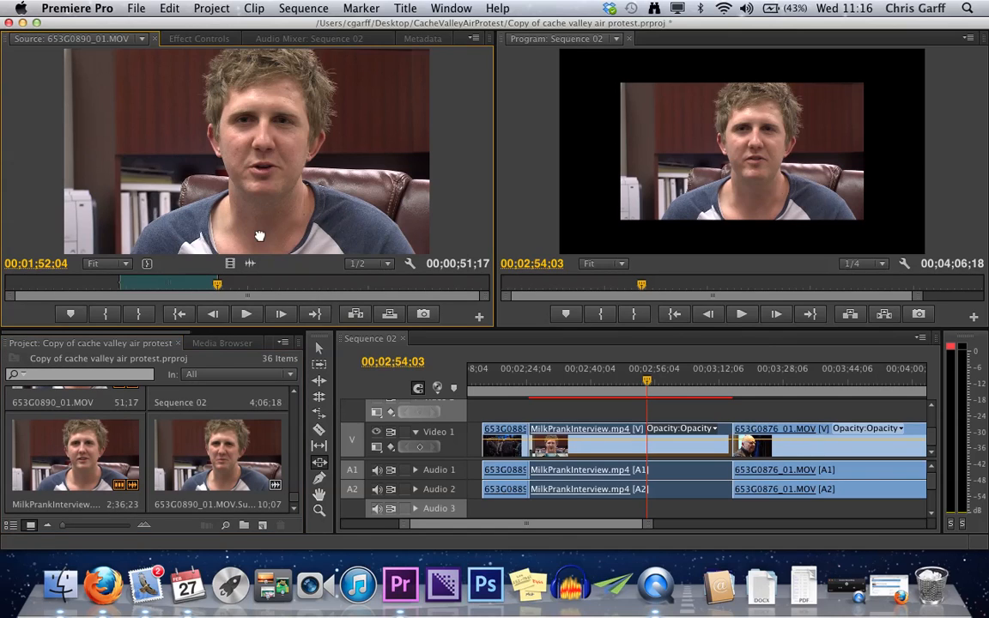
pyautogui.press('super+z')
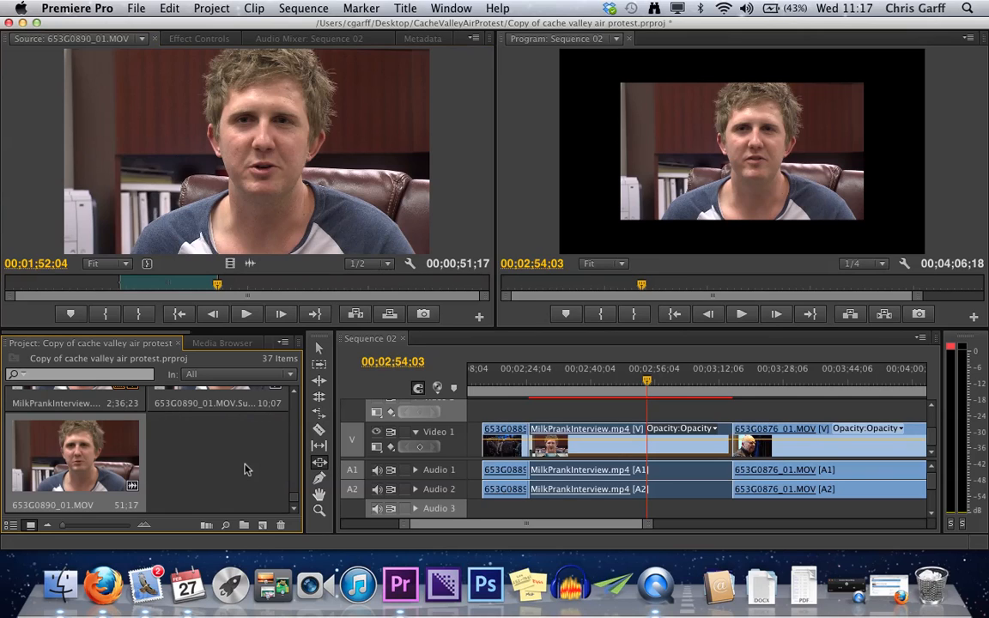
pyautogui.press('Delete')
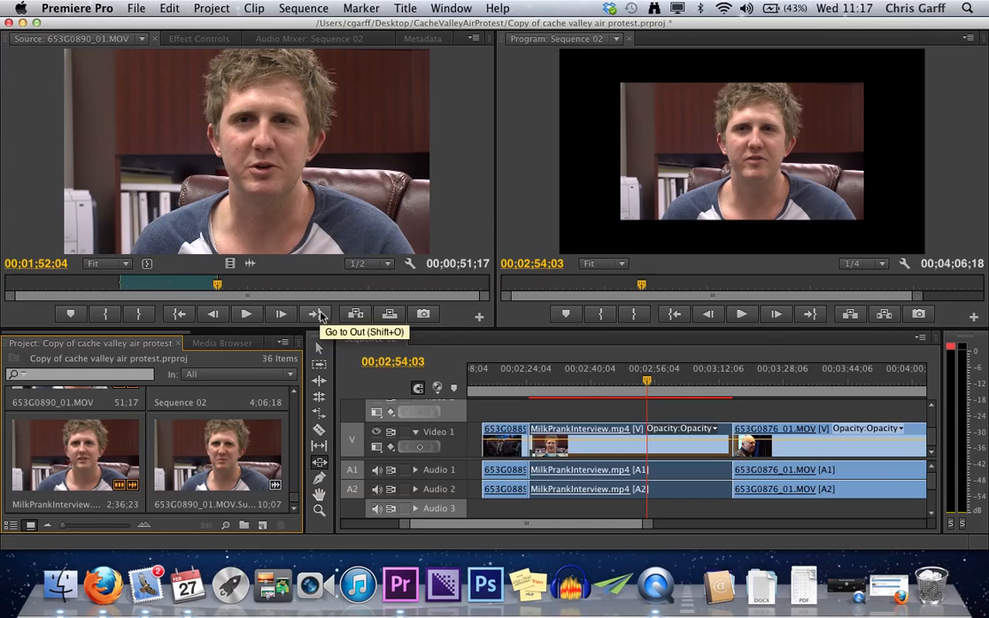
# - Make a subclip named 653G0890_01.MOV.Subclip002 from the second marked range in the Source Monitor
pyautogui.click(268, 206)
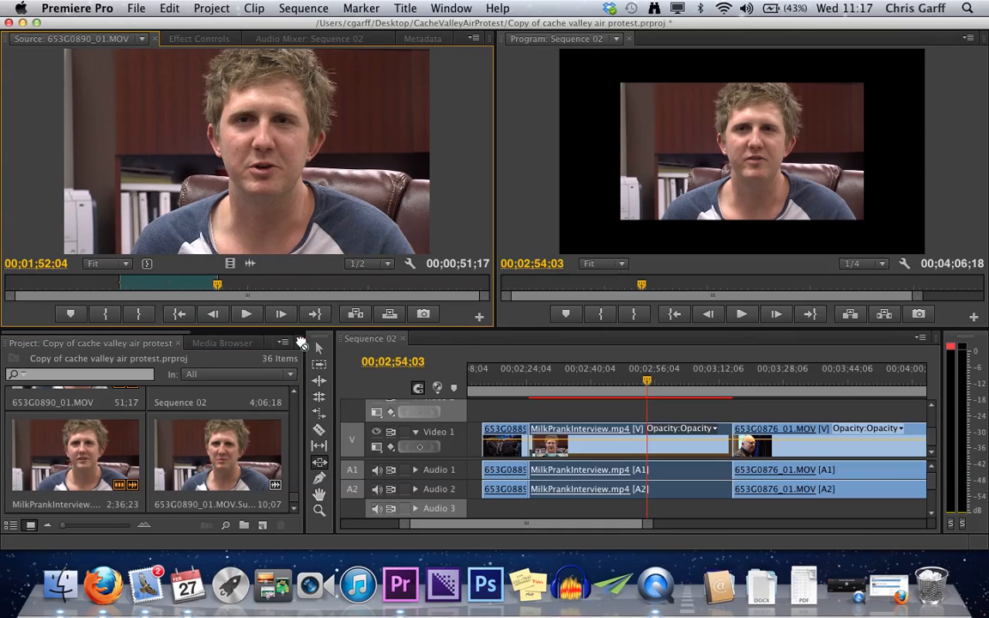
pyautogui.press('super+u')
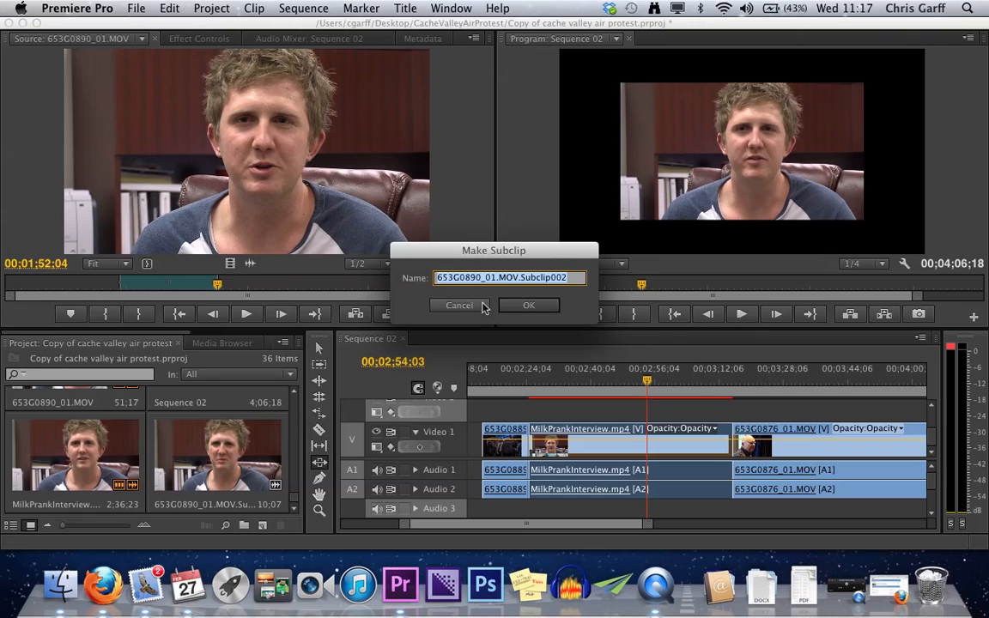
pyautogui.click(529, 306)
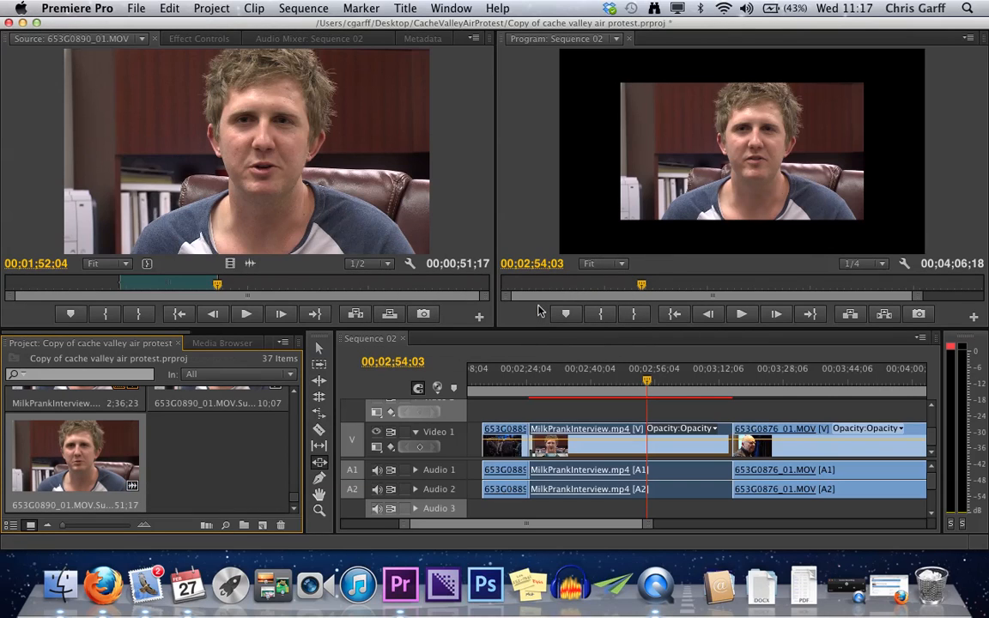
# - Show the project's clips as a list, find the 653G0890_01.MOV subclips, and open Subclip001's name for editing without changing it
pyautogui.click(208, 410)
pyautogui.rightClick(208, 412)
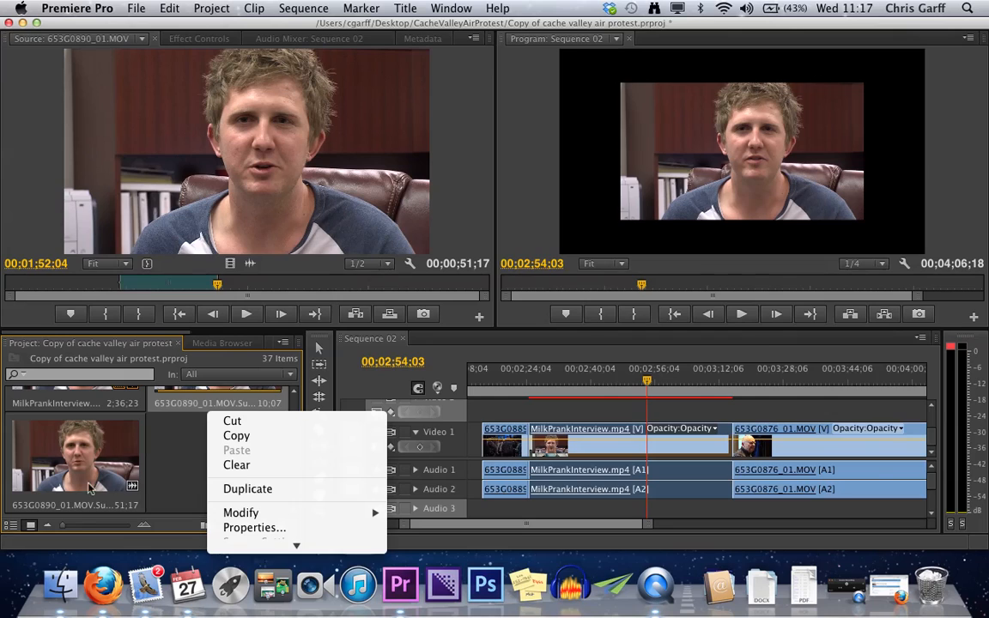
pyautogui.click(12, 524)
pyautogui.click(12, 524)
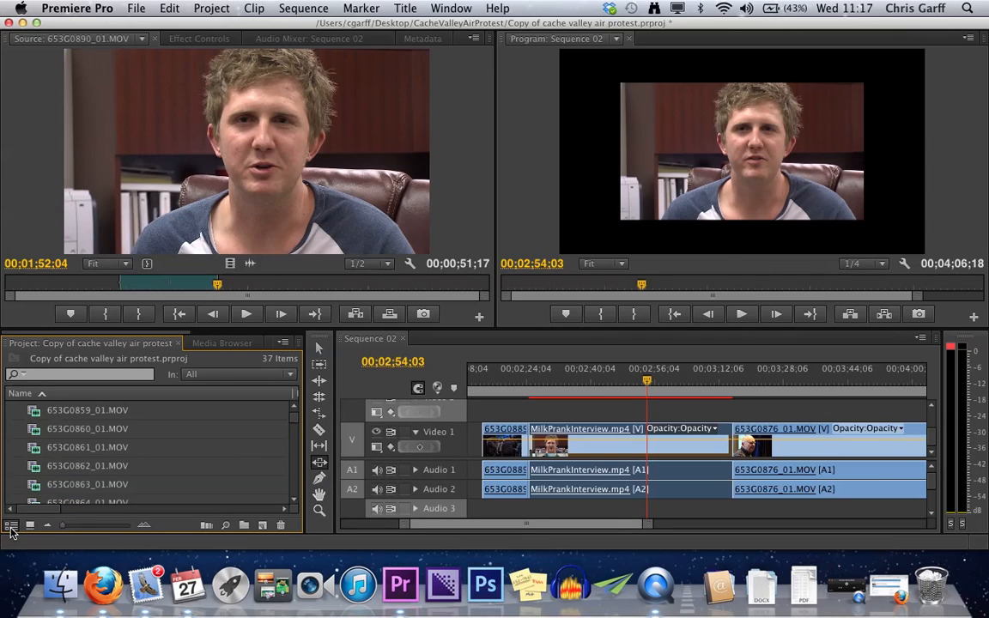
pyautogui.scroll(-10, 121, 485)
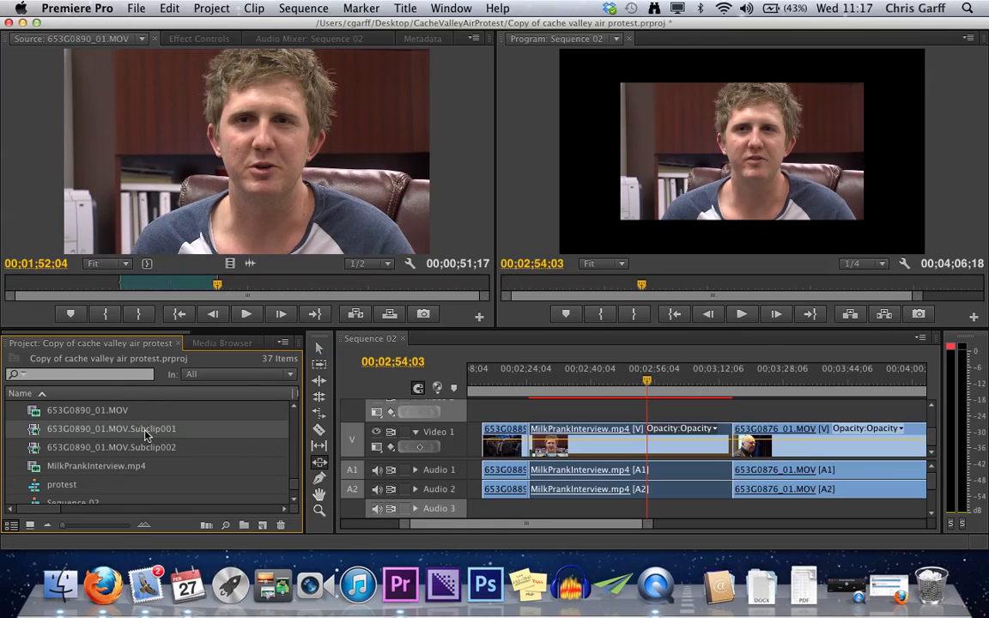
pyautogui.click(124, 429)
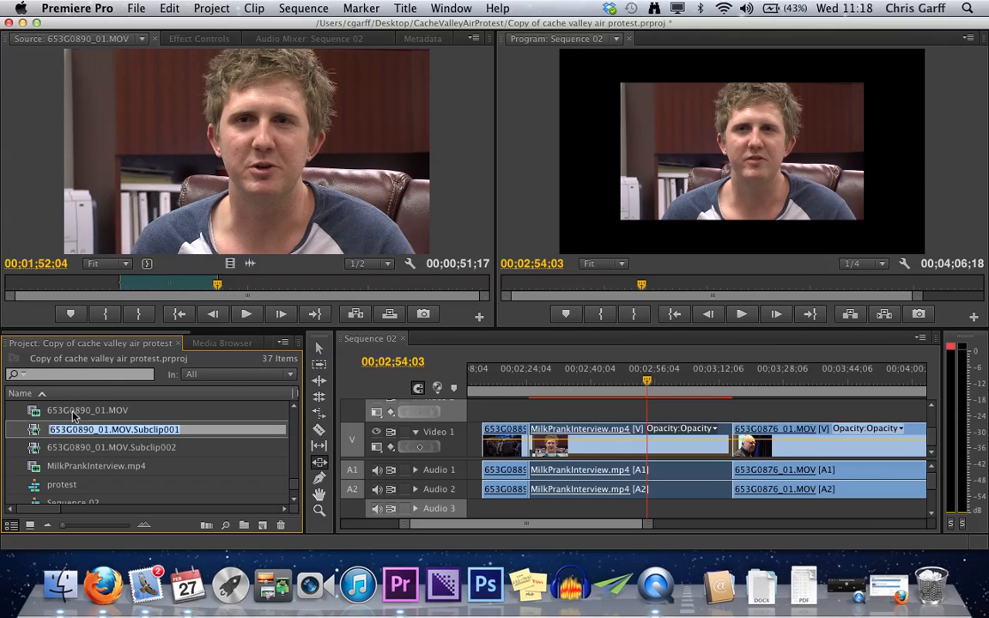
pyautogui.press('Return')
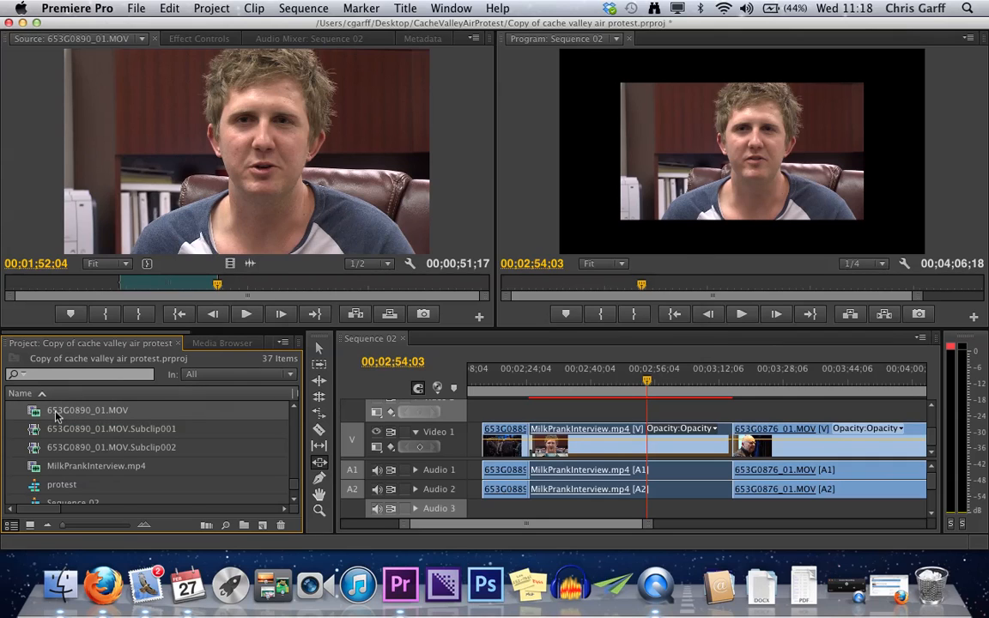
# - Delete the original 653G0890_01.MOV together with its sequence references, and open 653G0890_01.MOV.Subclip001 in the Source Monitor
pyautogui.press('Delete')
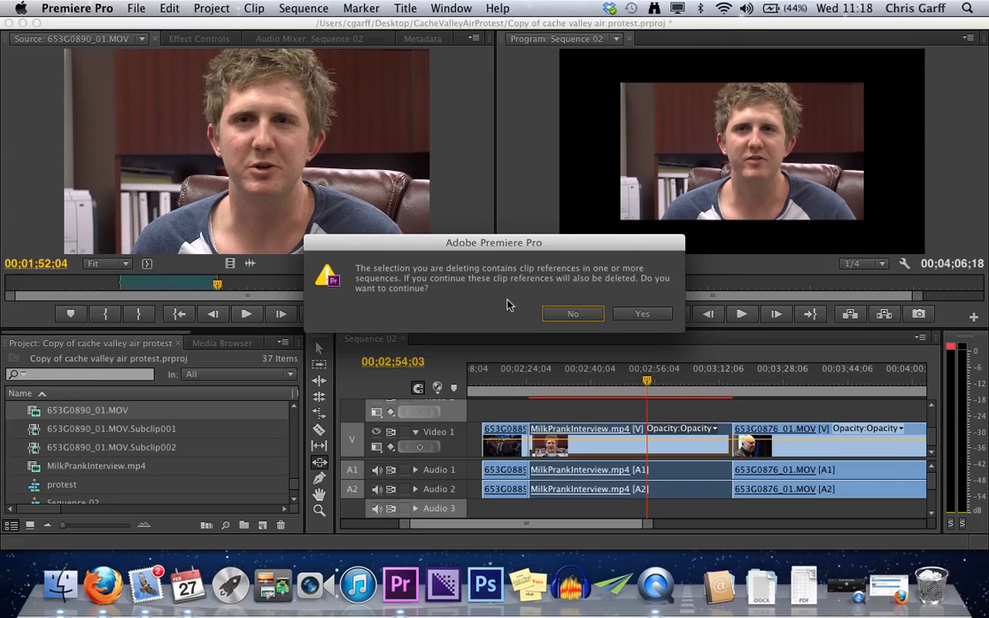
pyautogui.click(640, 314)
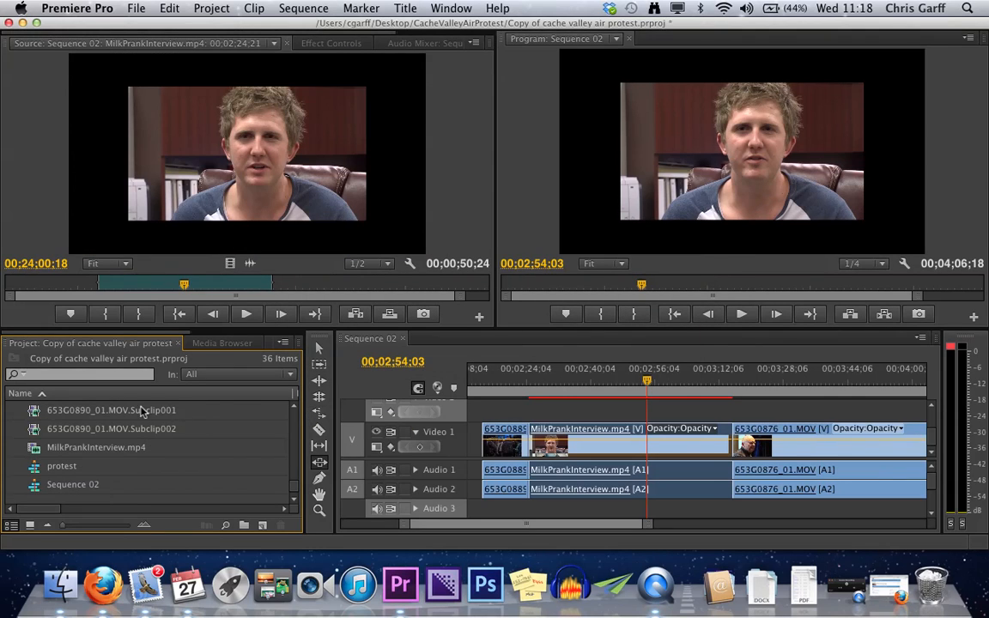
pyautogui.click(150, 414)
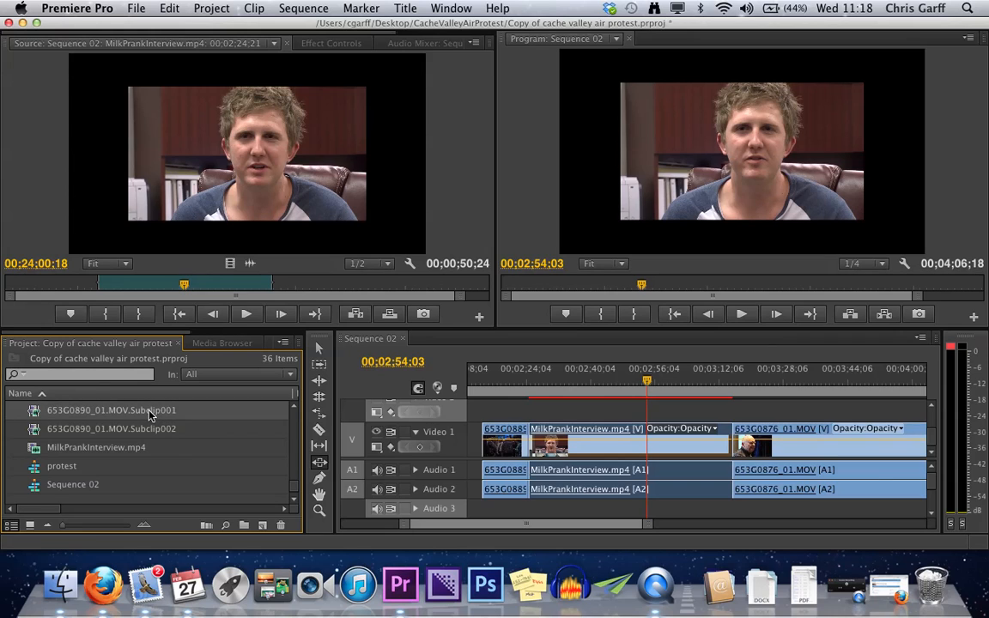
pyautogui.doubleClick(30, 414)
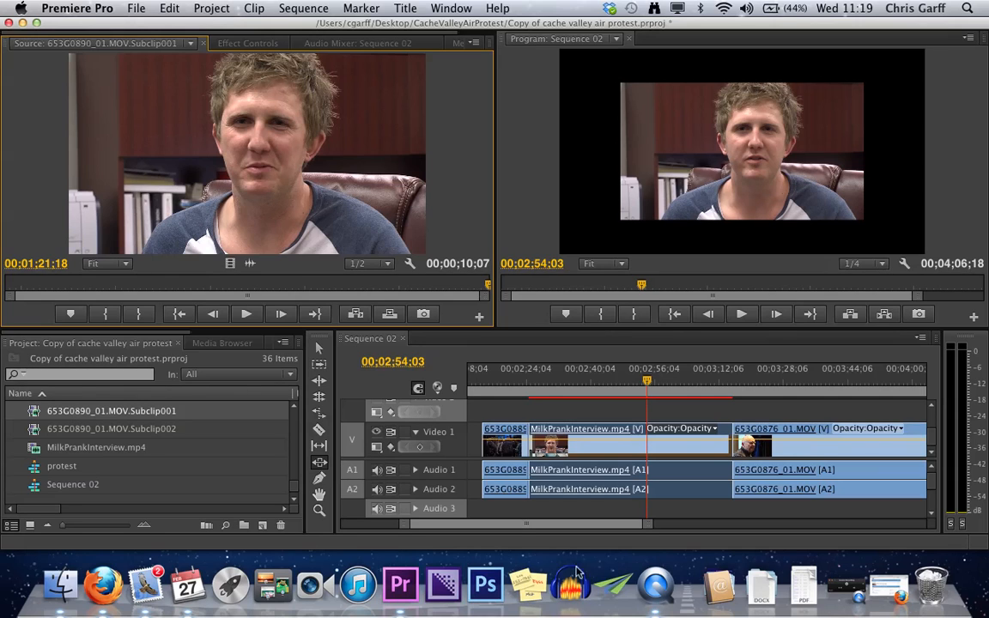
pyautogui.click(853, 590)
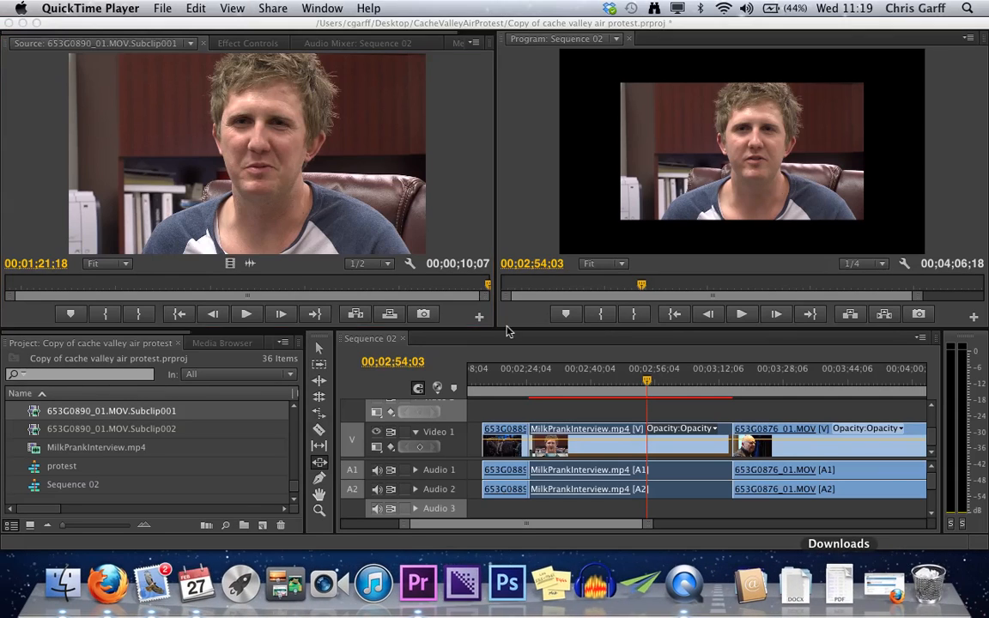